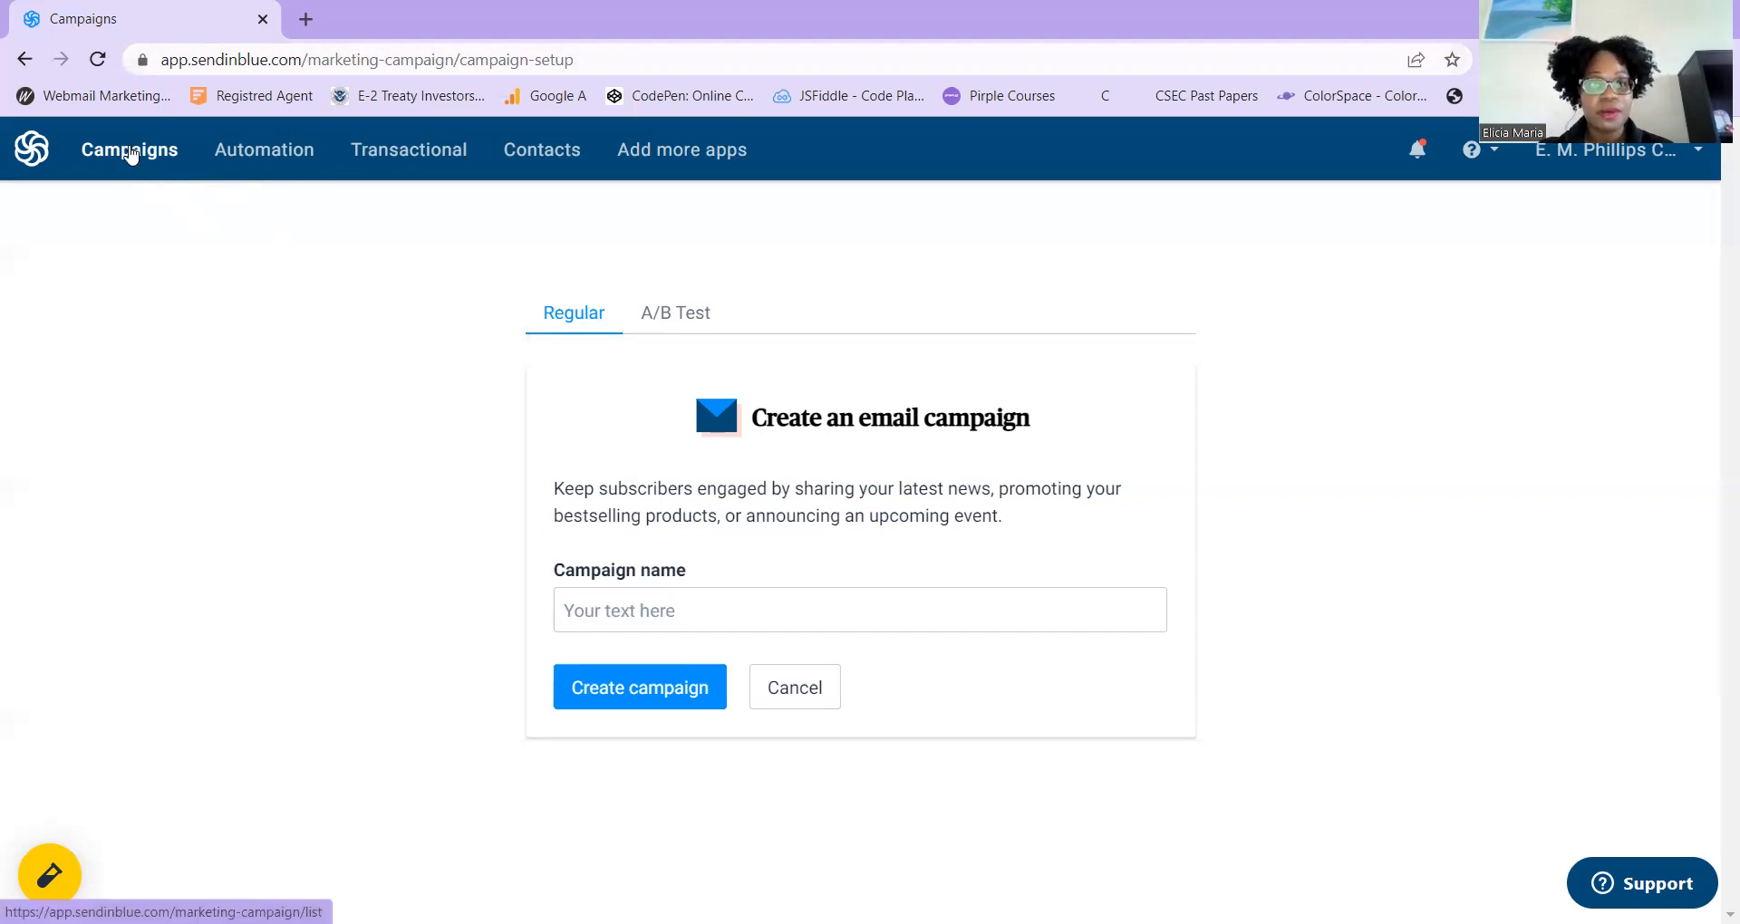
Create a regular email campaign named "YouTube Test"
click(132, 154)
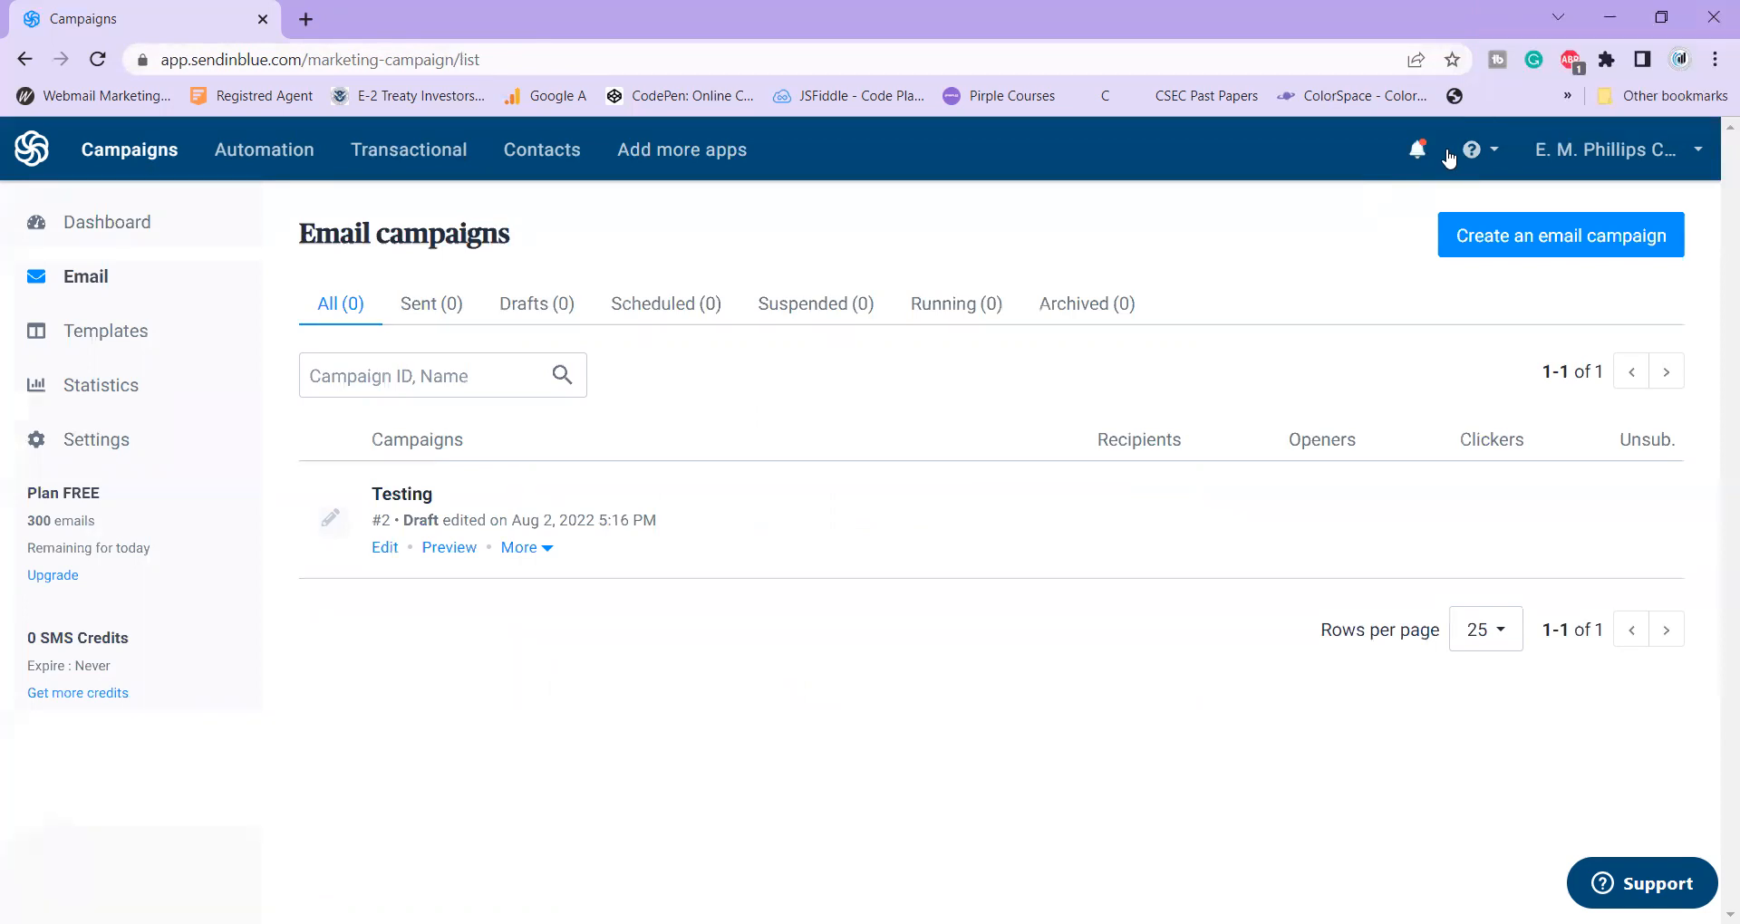
click(1589, 243)
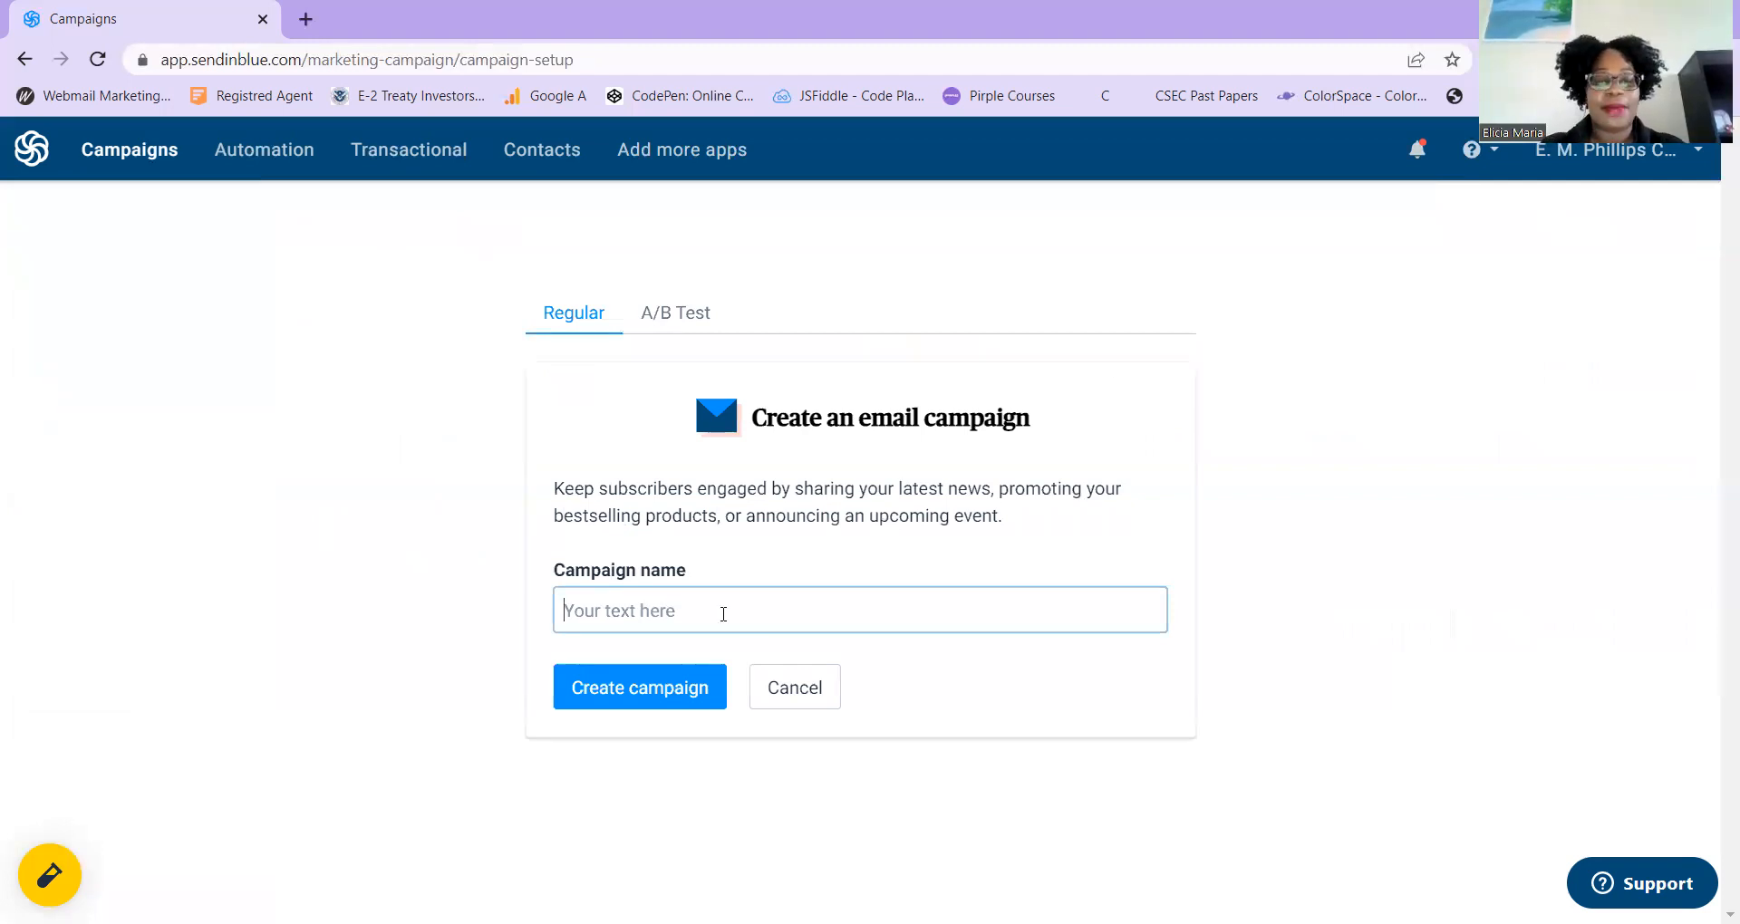
text(YouTub)
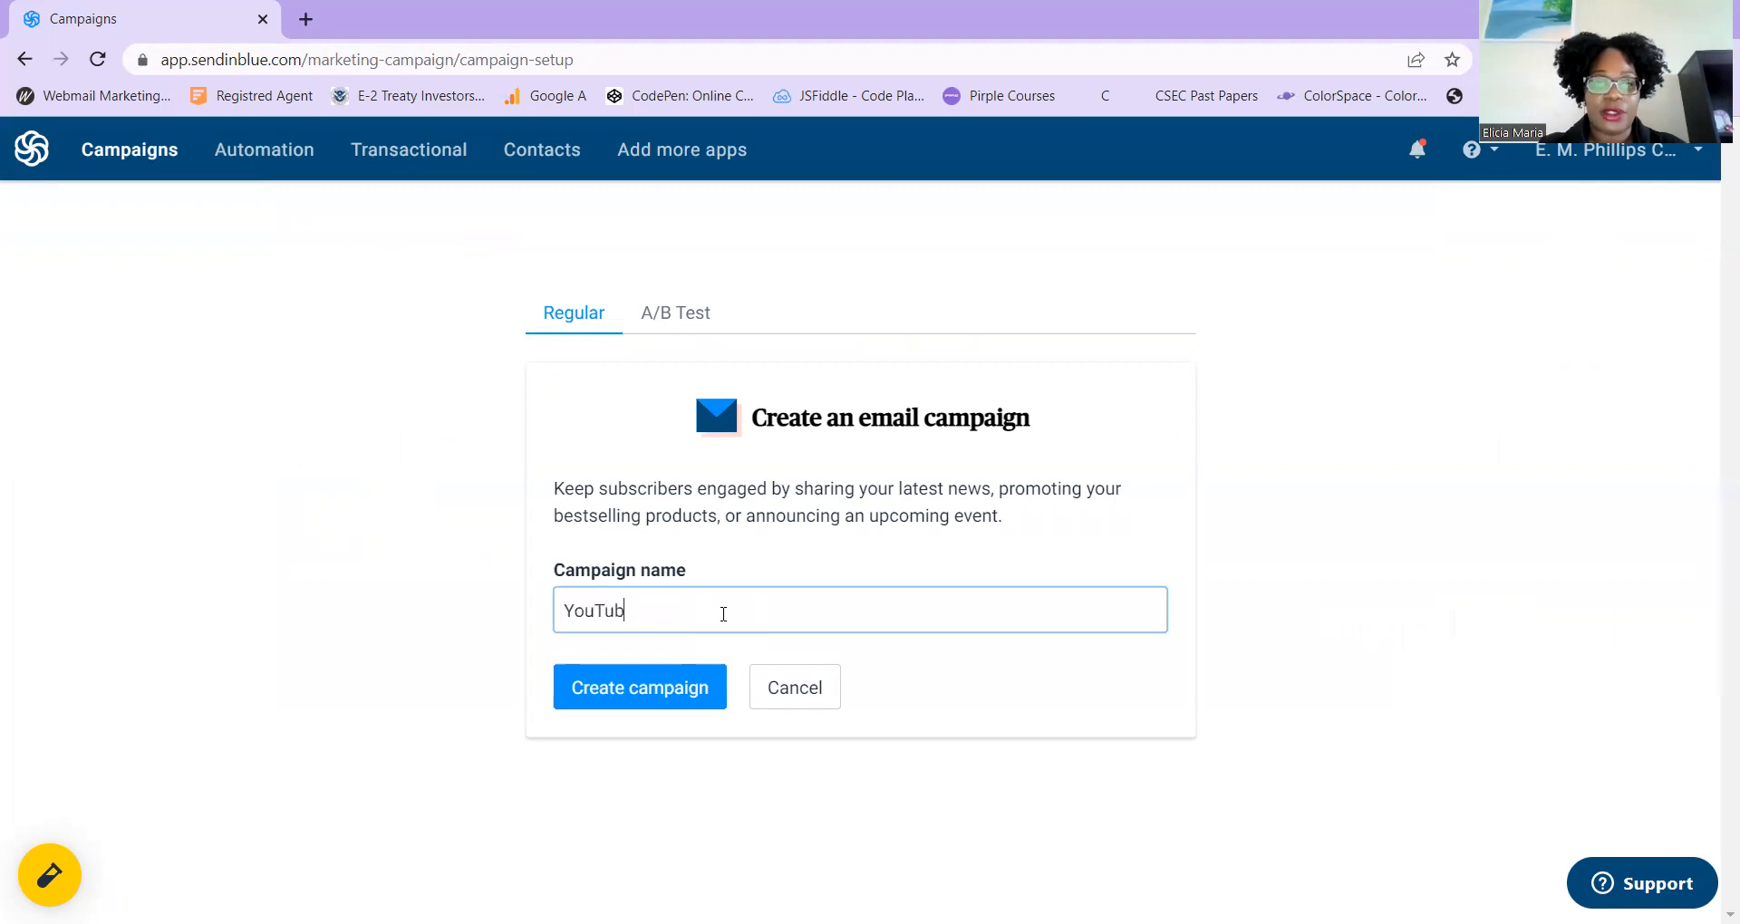
text(e Test)
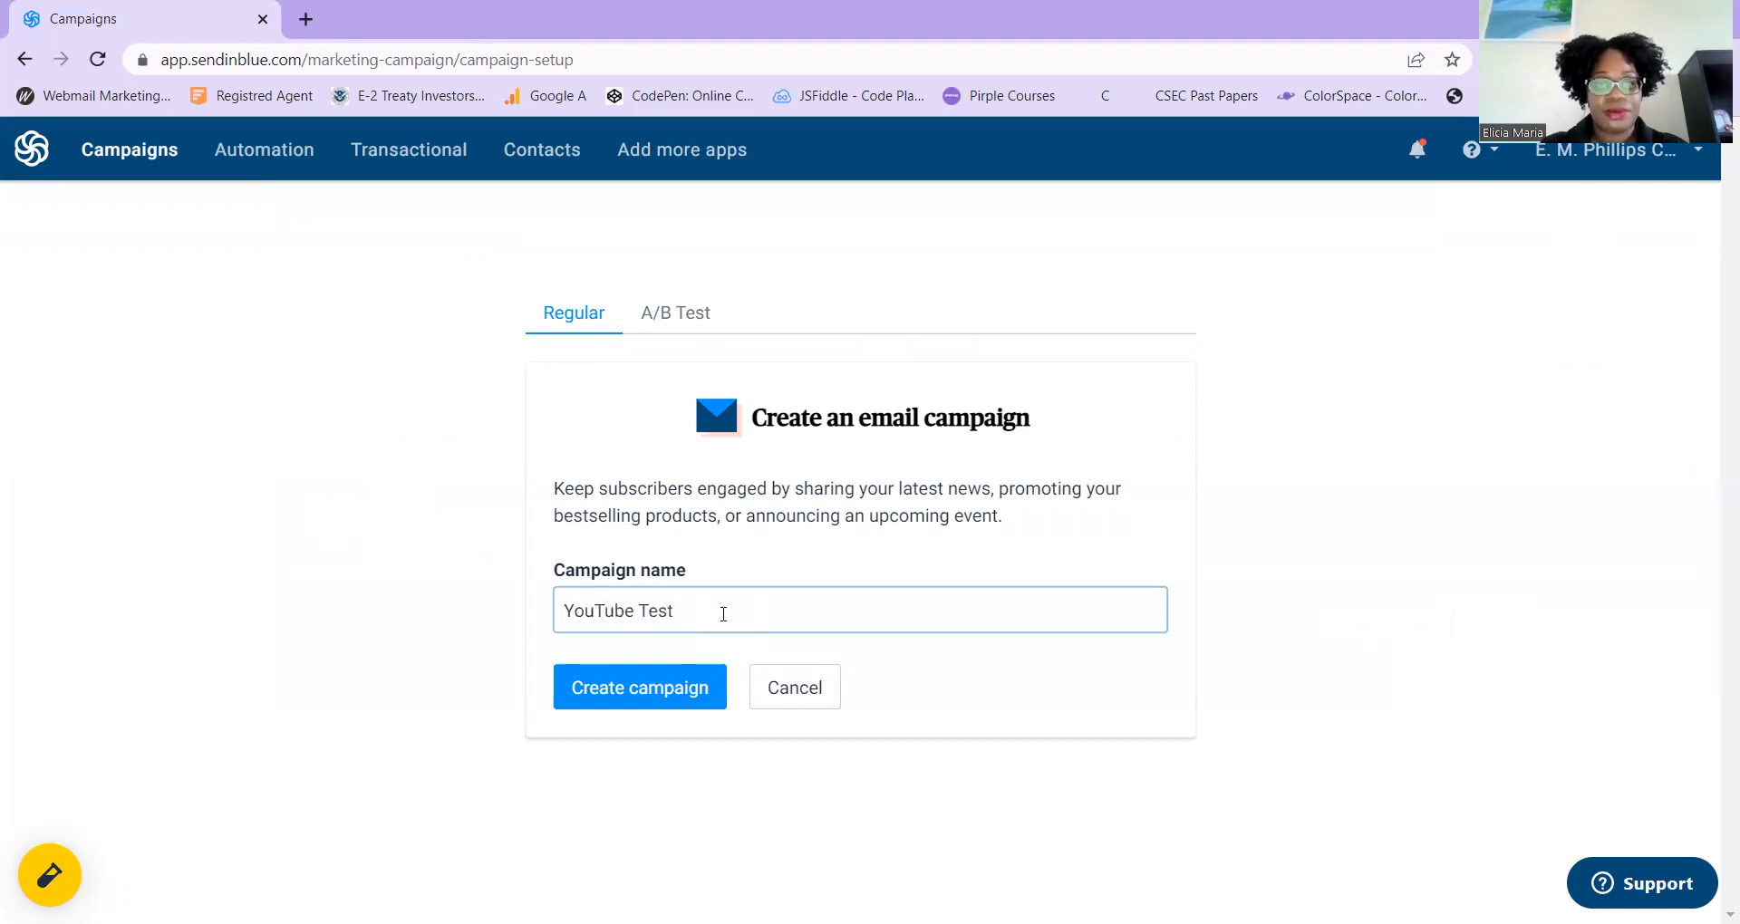
click(613, 696)
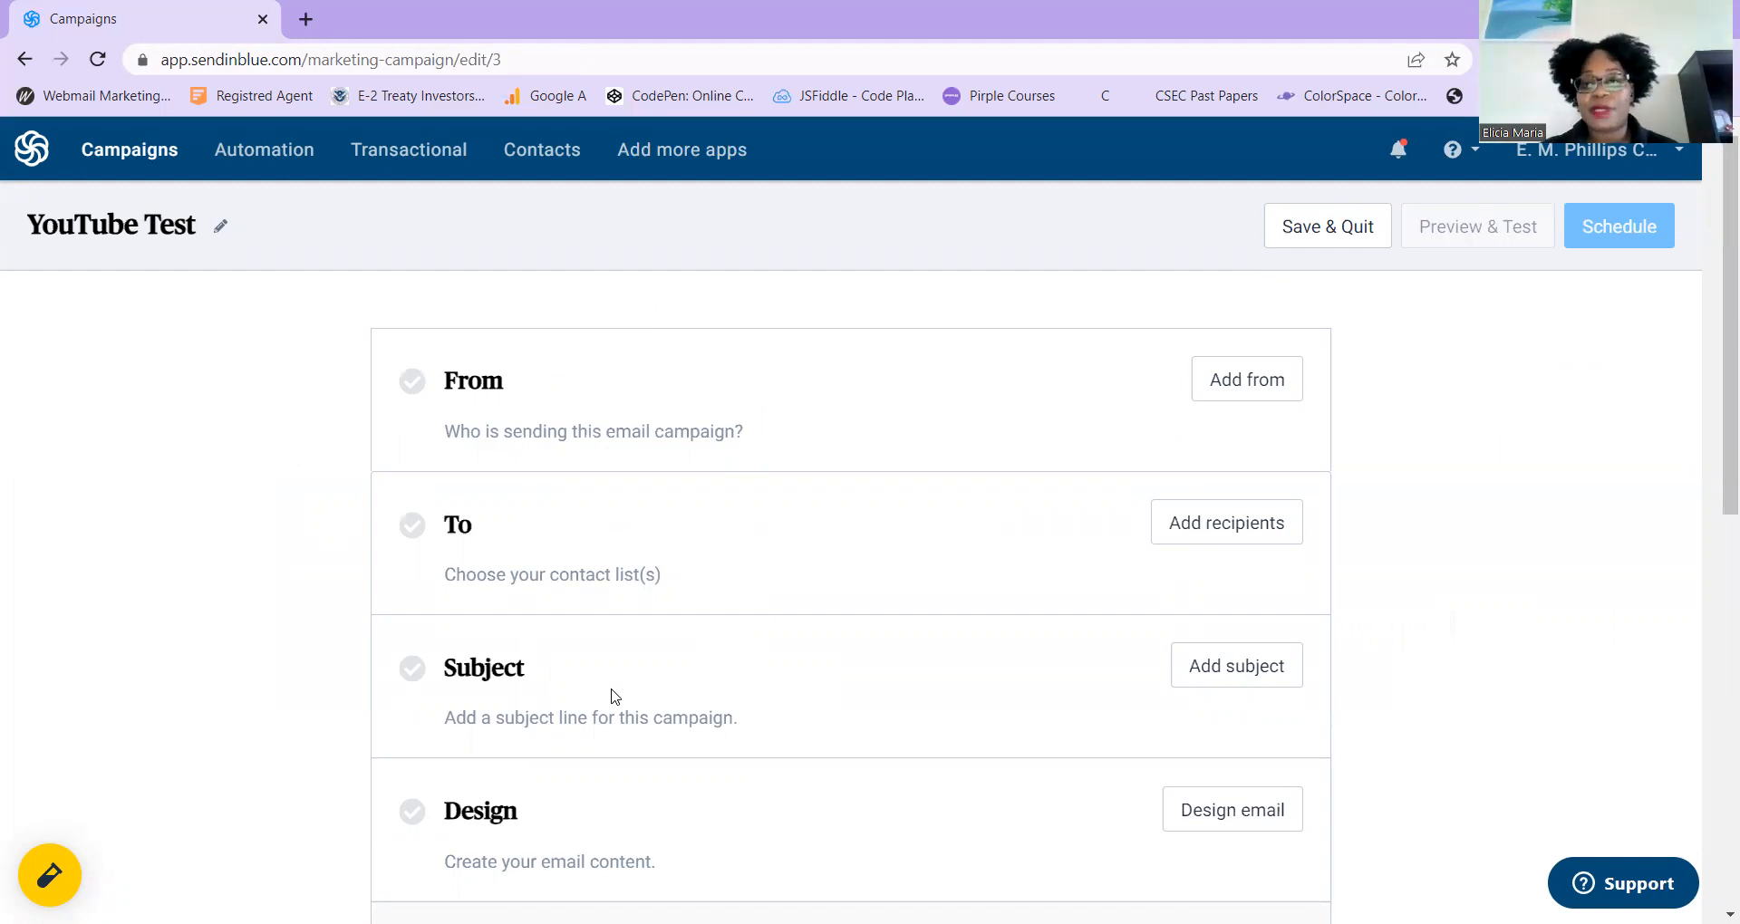
Start the email design from the "Tell a story" layout
drag(1715, 410, 1701, 444)
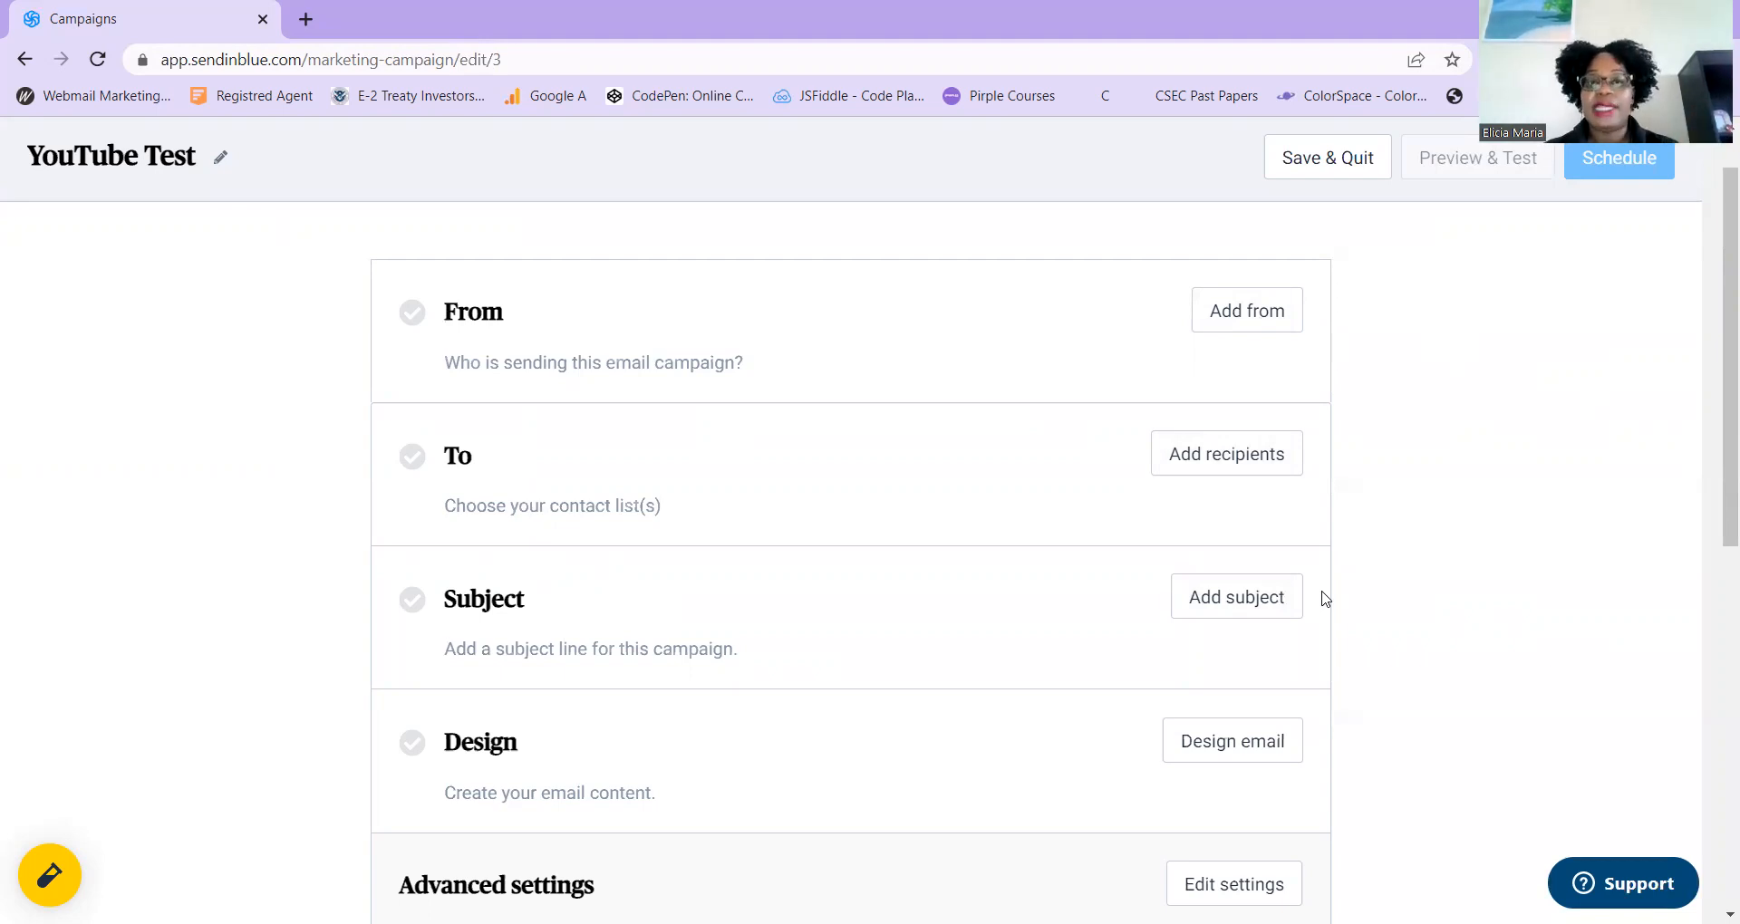
click(1197, 752)
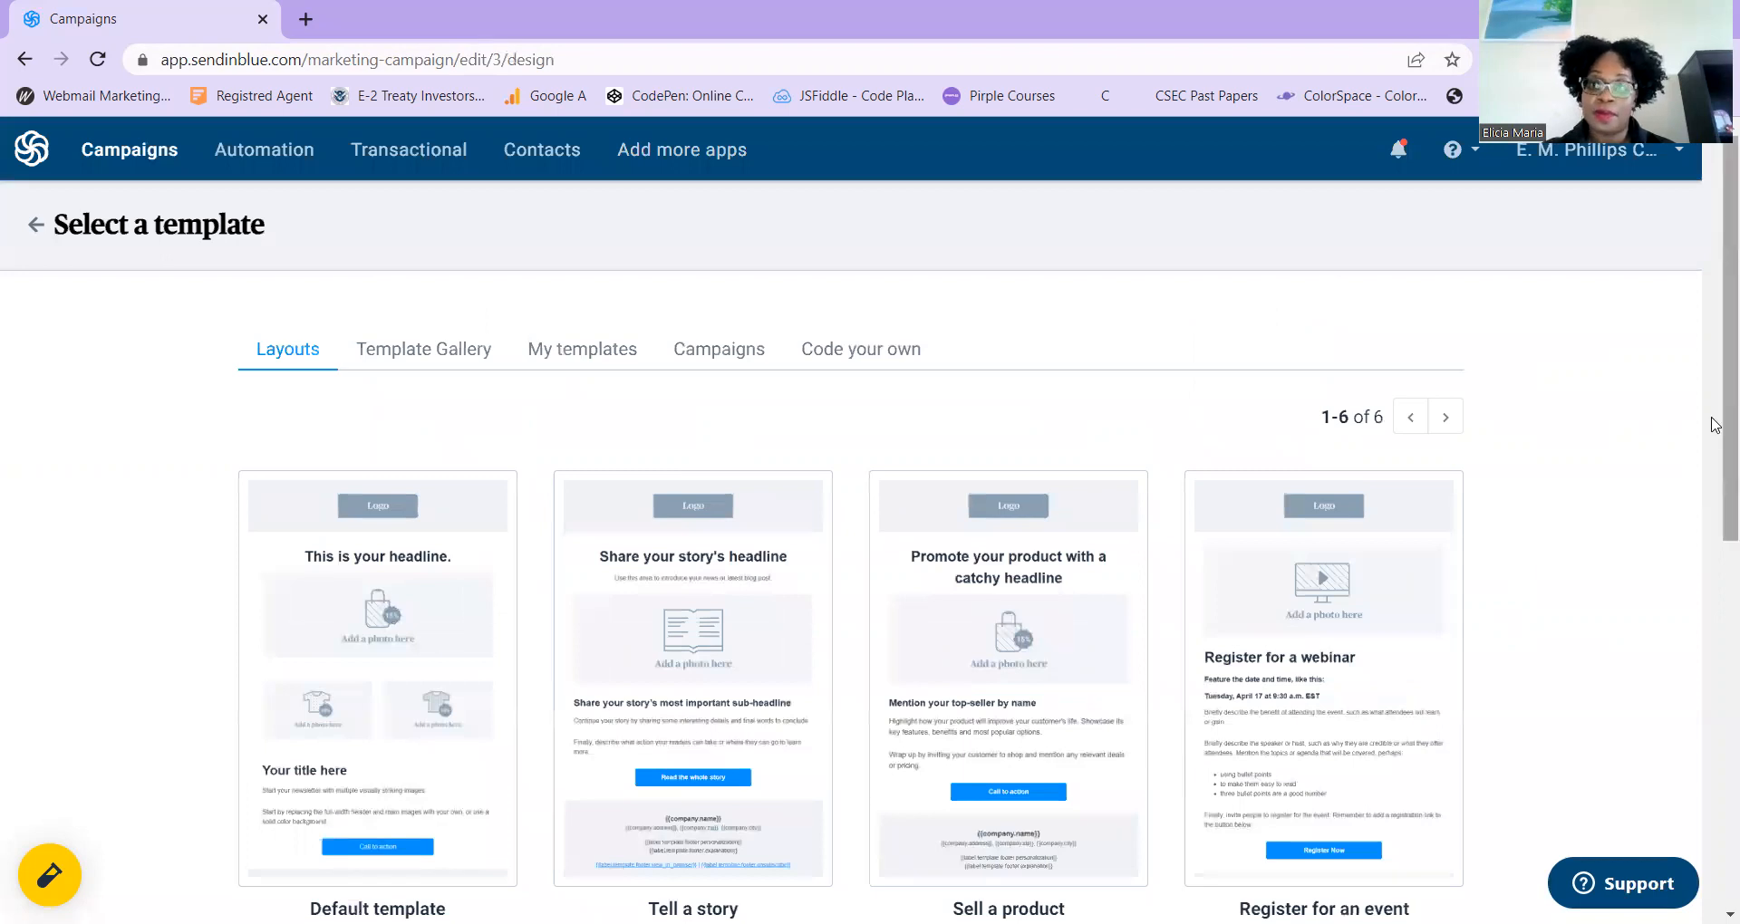
scroll(1715, 477, down, 1)
scroll(1714, 477, down, 2)
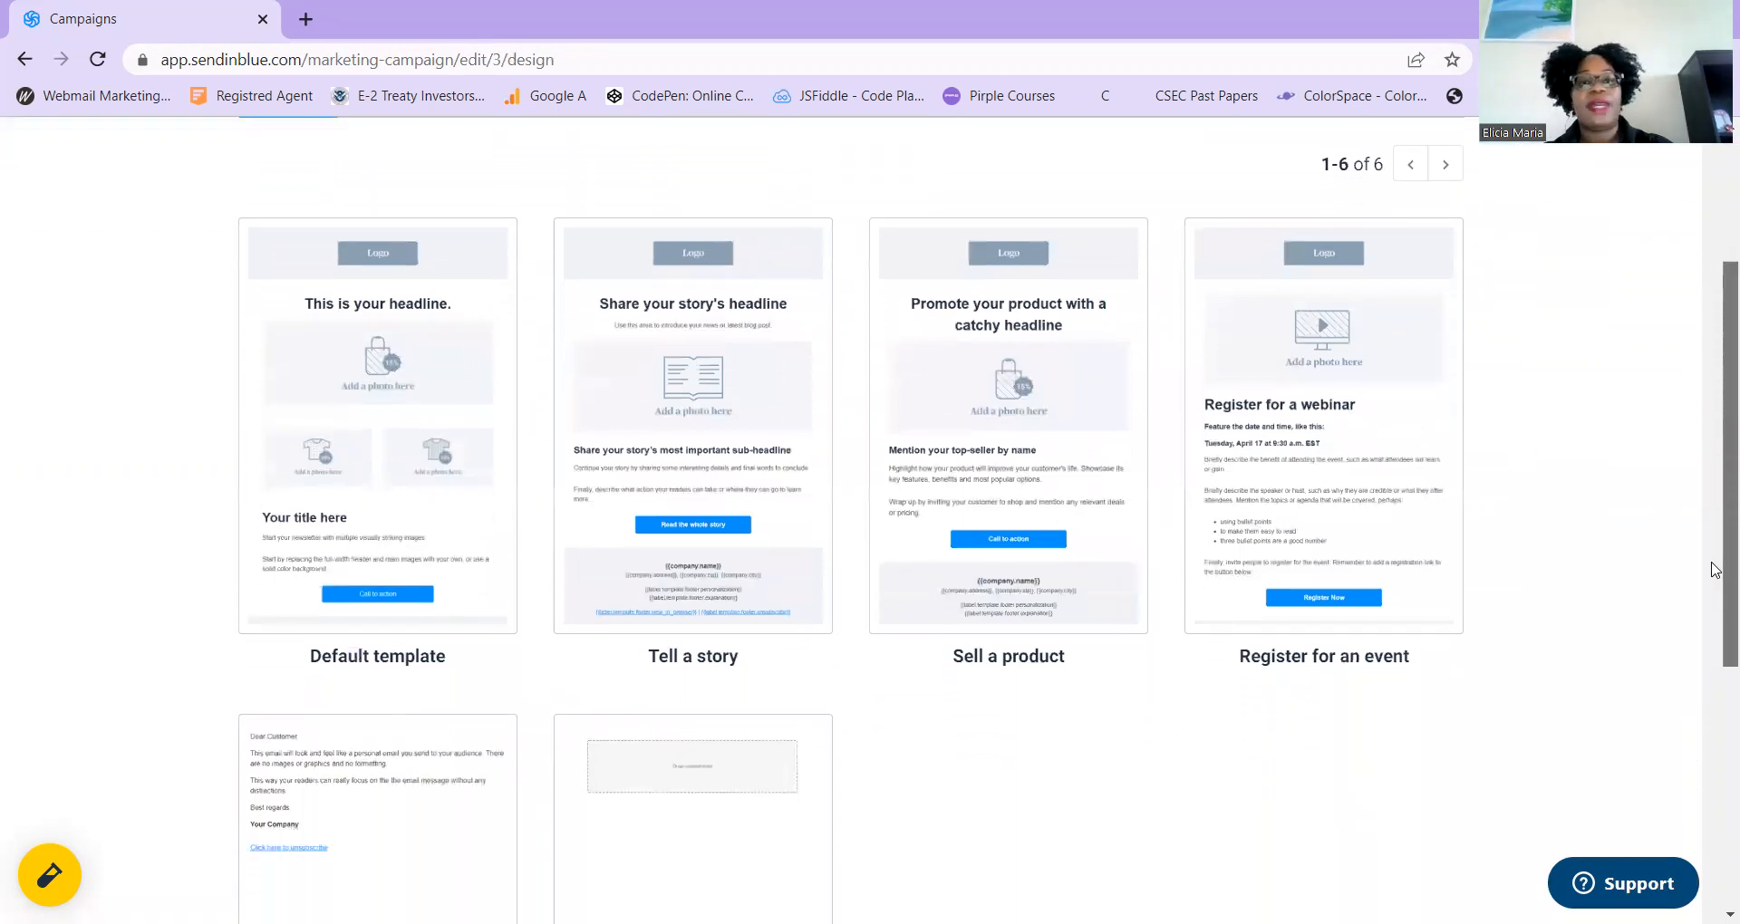
scroll(1711, 587, up, 1)
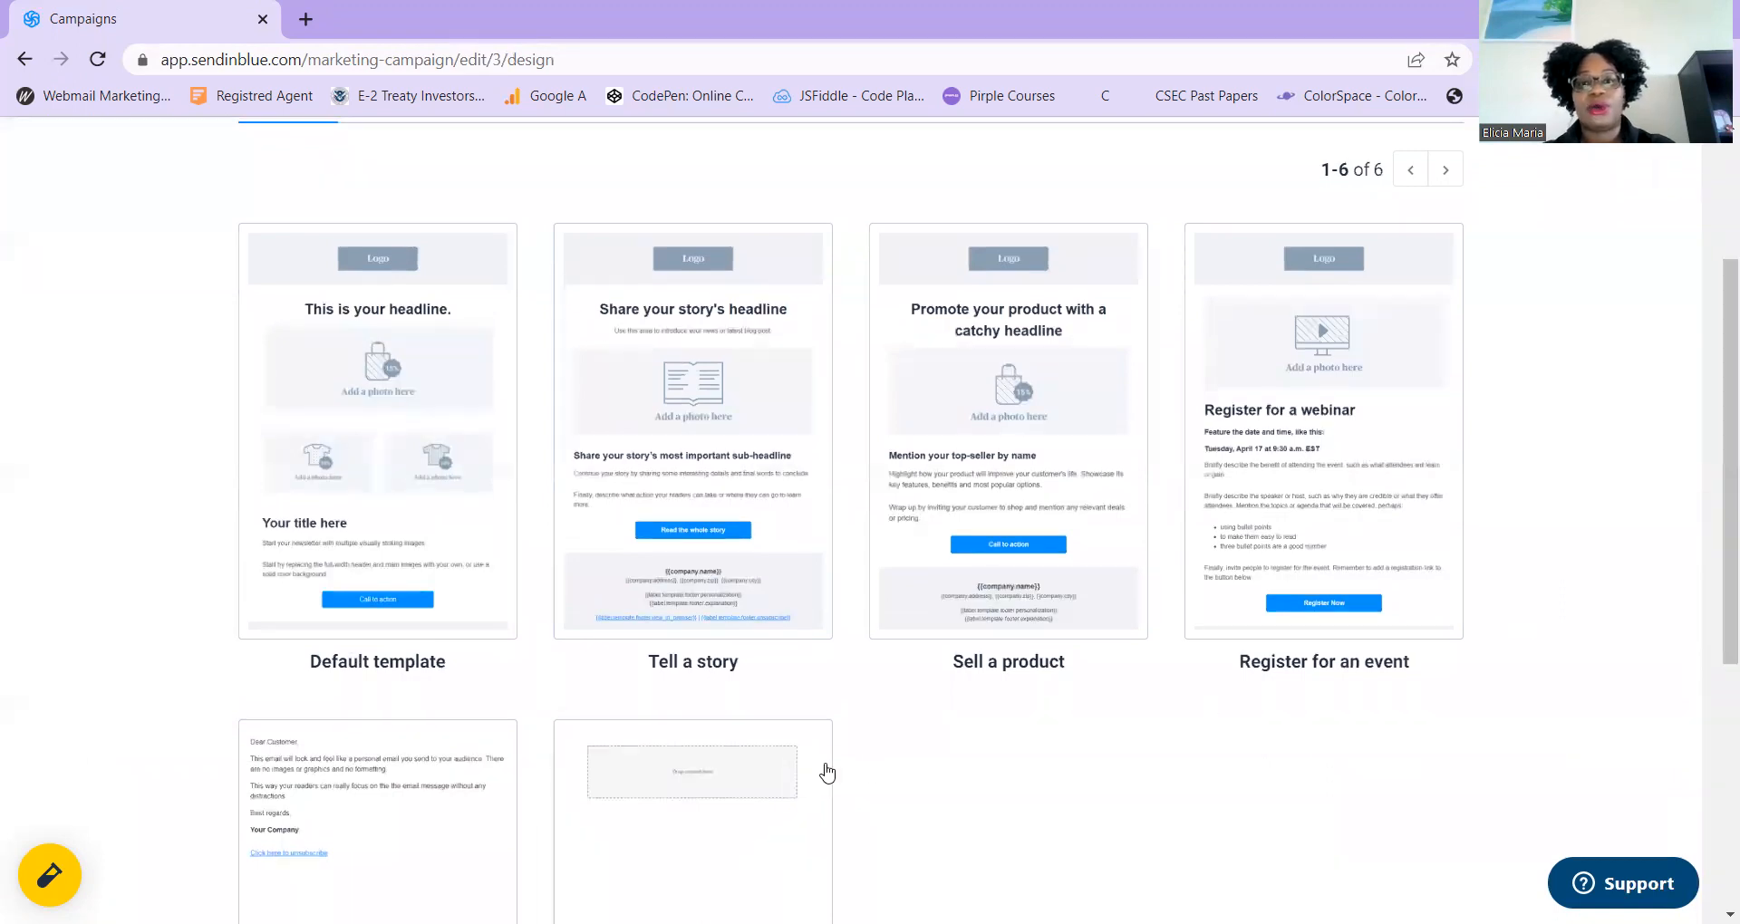
mouse_move(1368, 473)
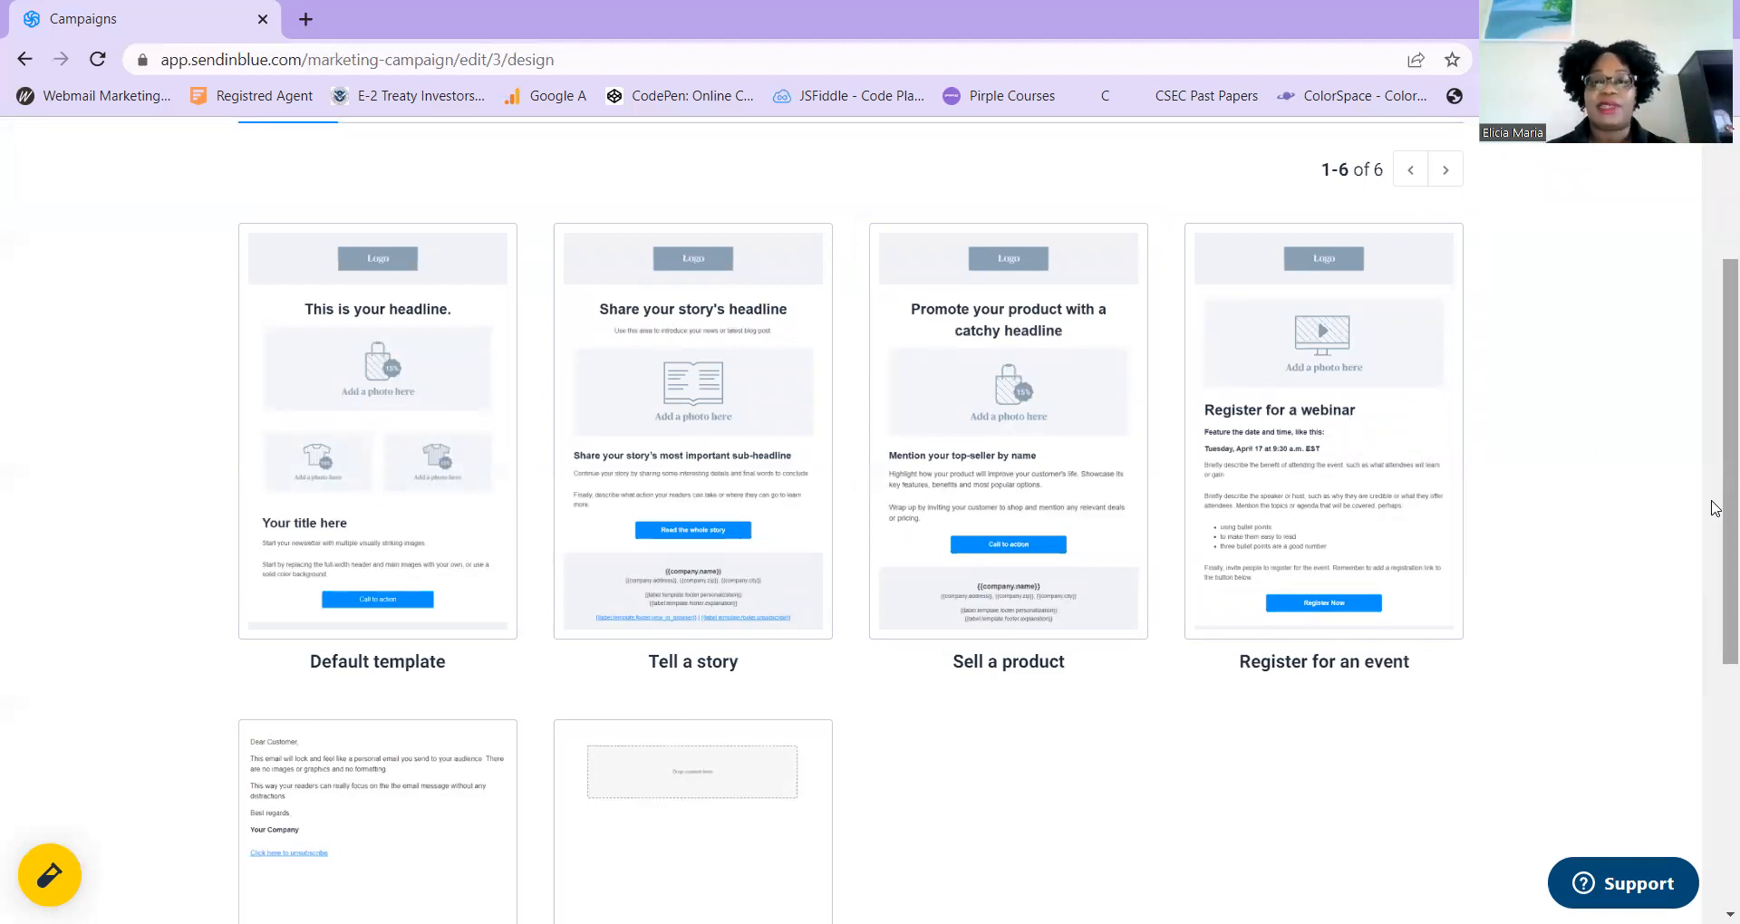
drag(1713, 507, 1712, 631)
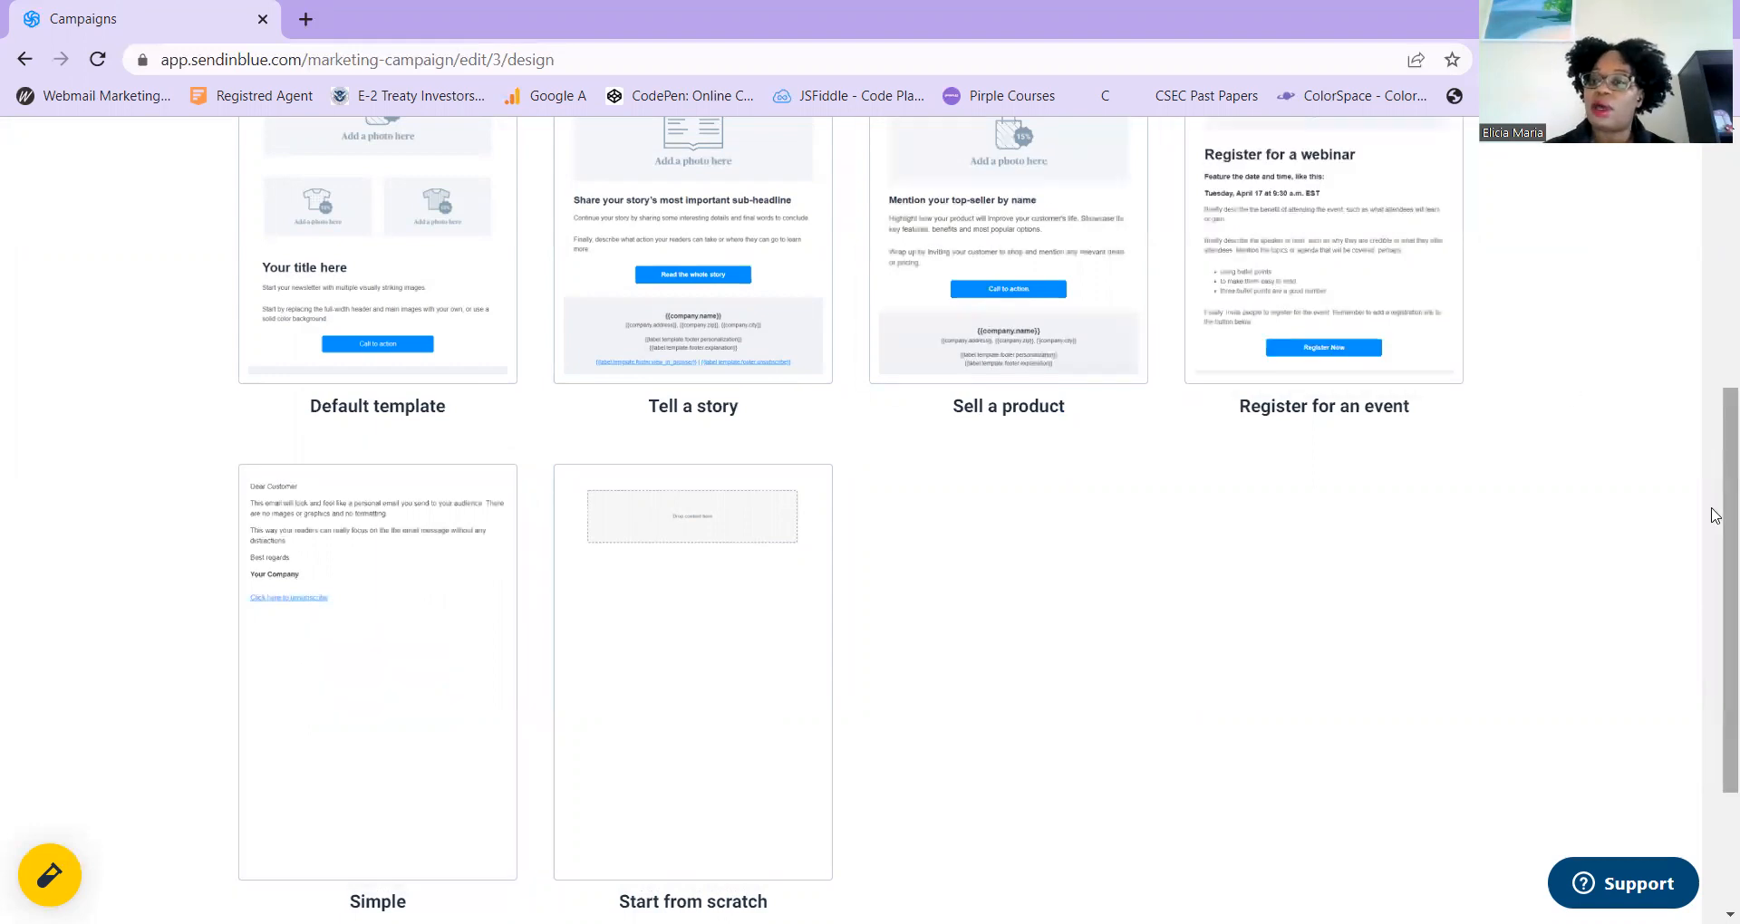
drag(1717, 493, 1714, 343)
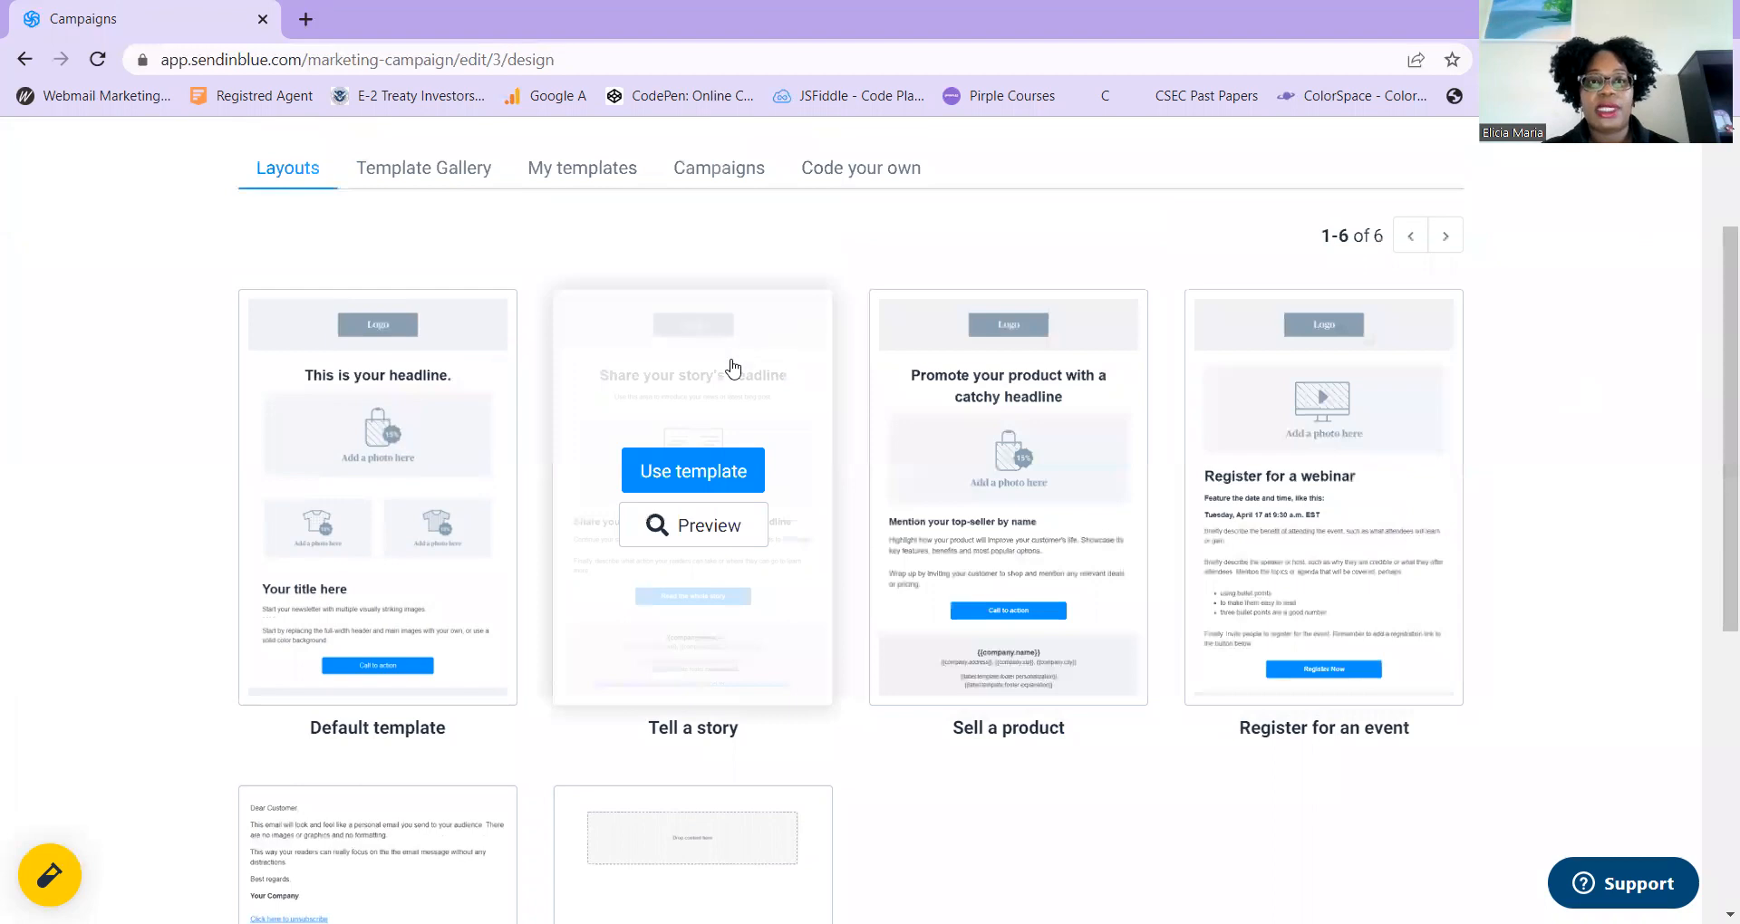
click(713, 480)
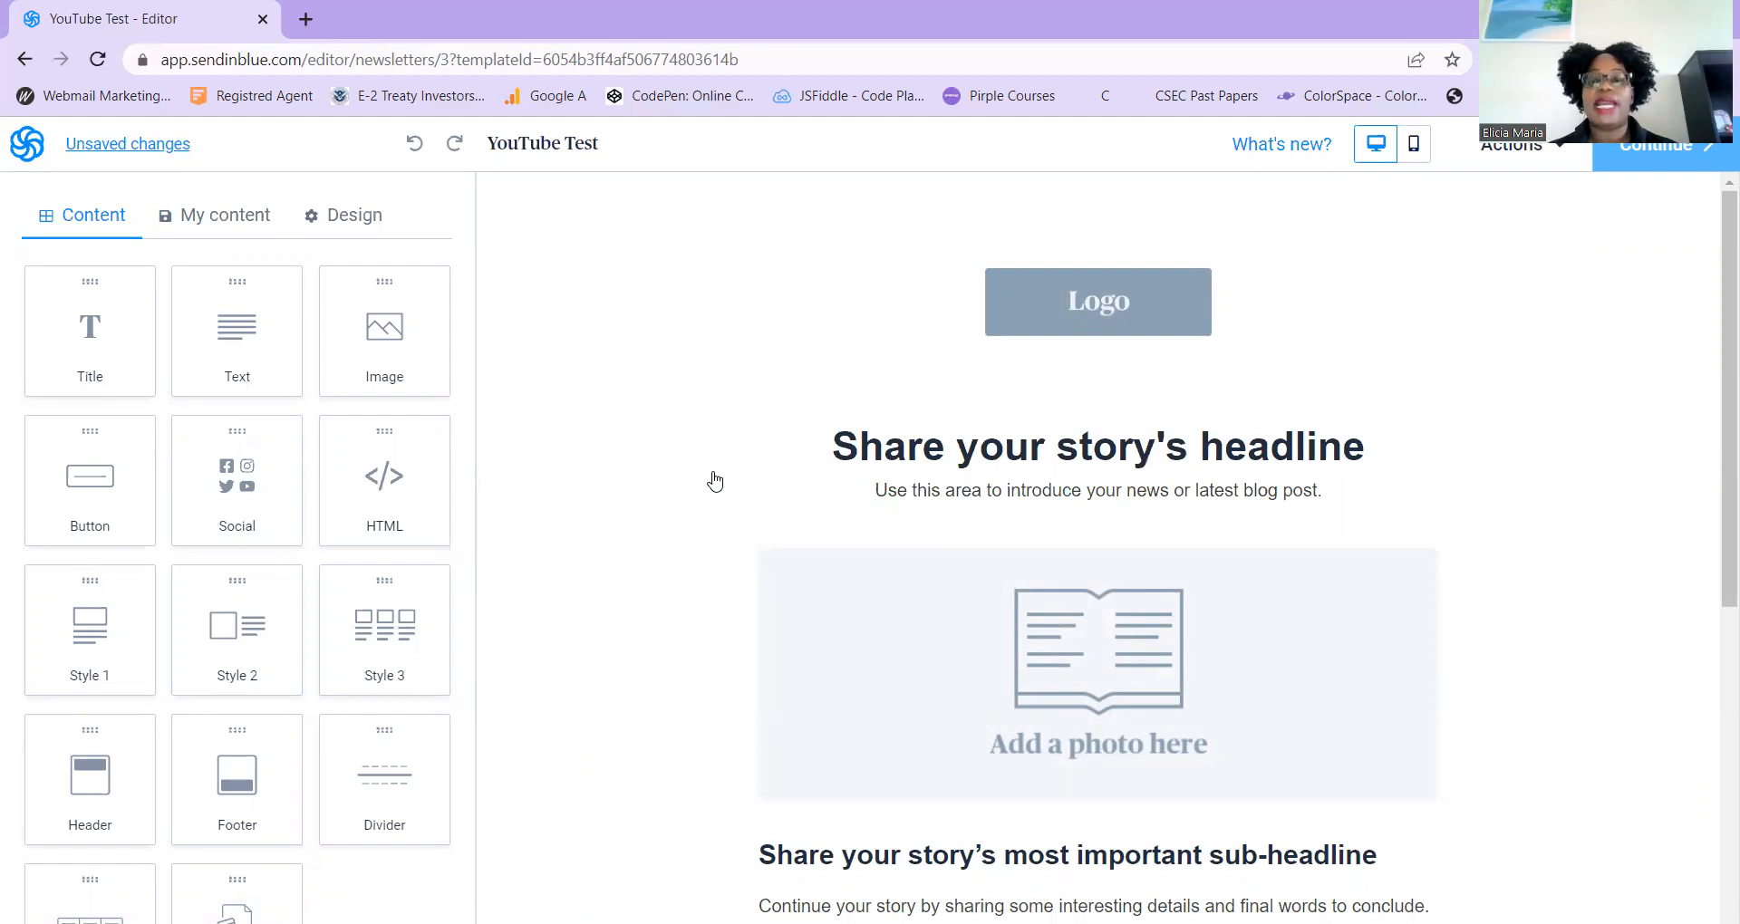
Examine the template's blocks, from the header logo and headline to the photo, story button and social links
click(998, 279)
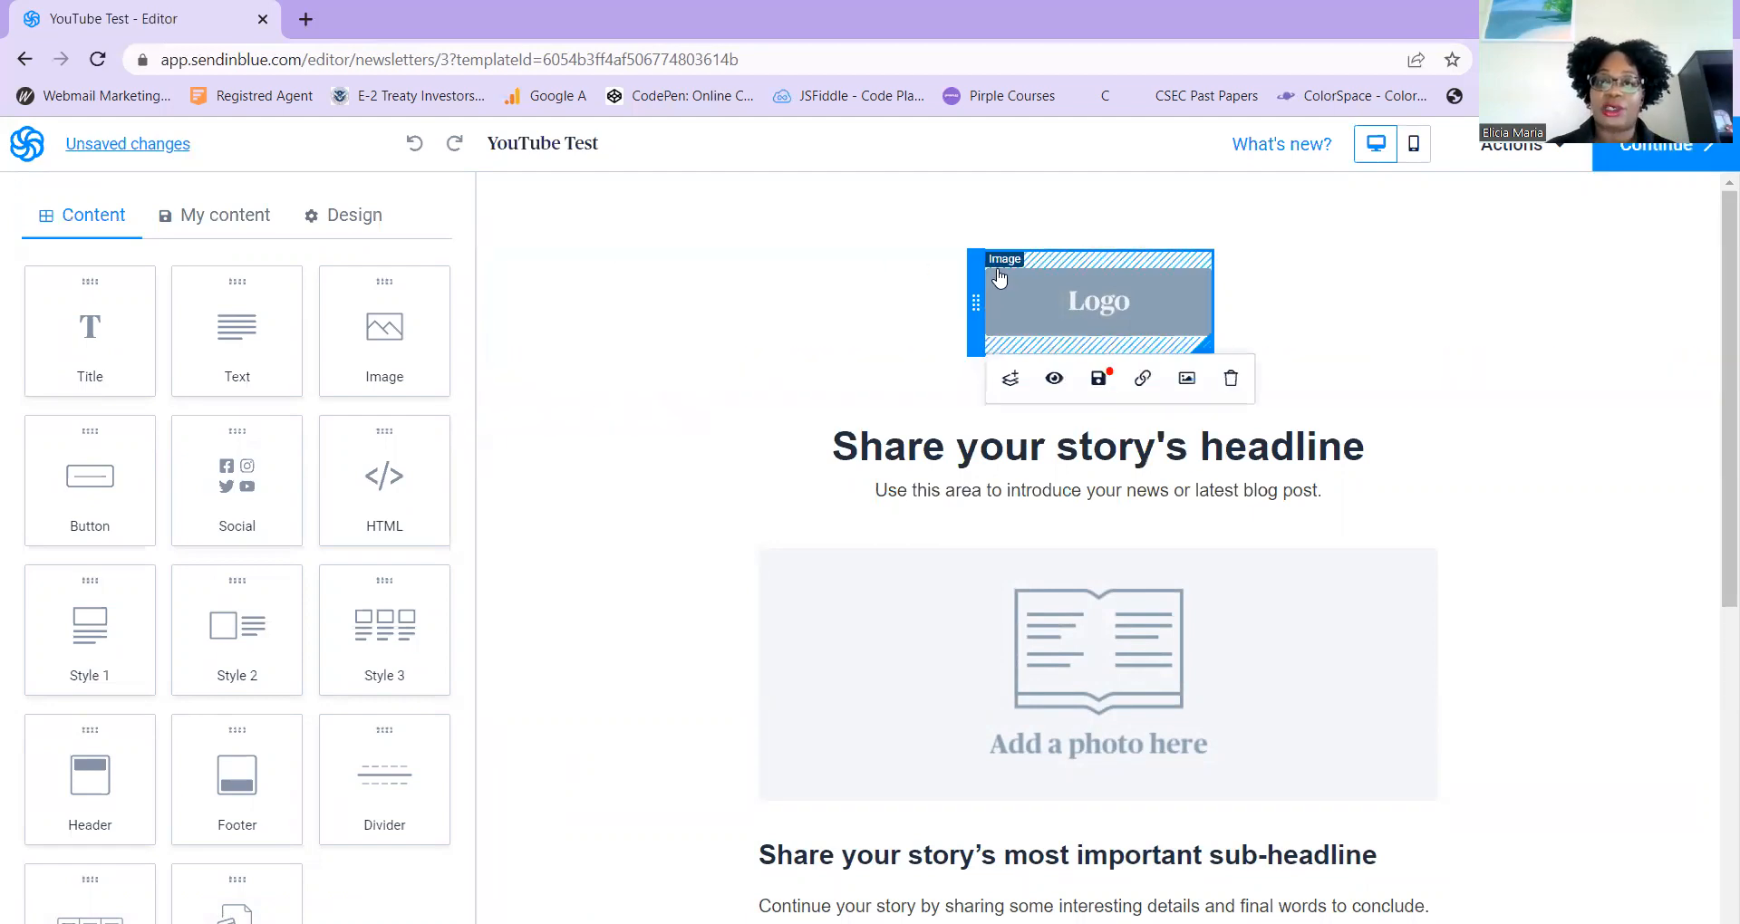
click(858, 276)
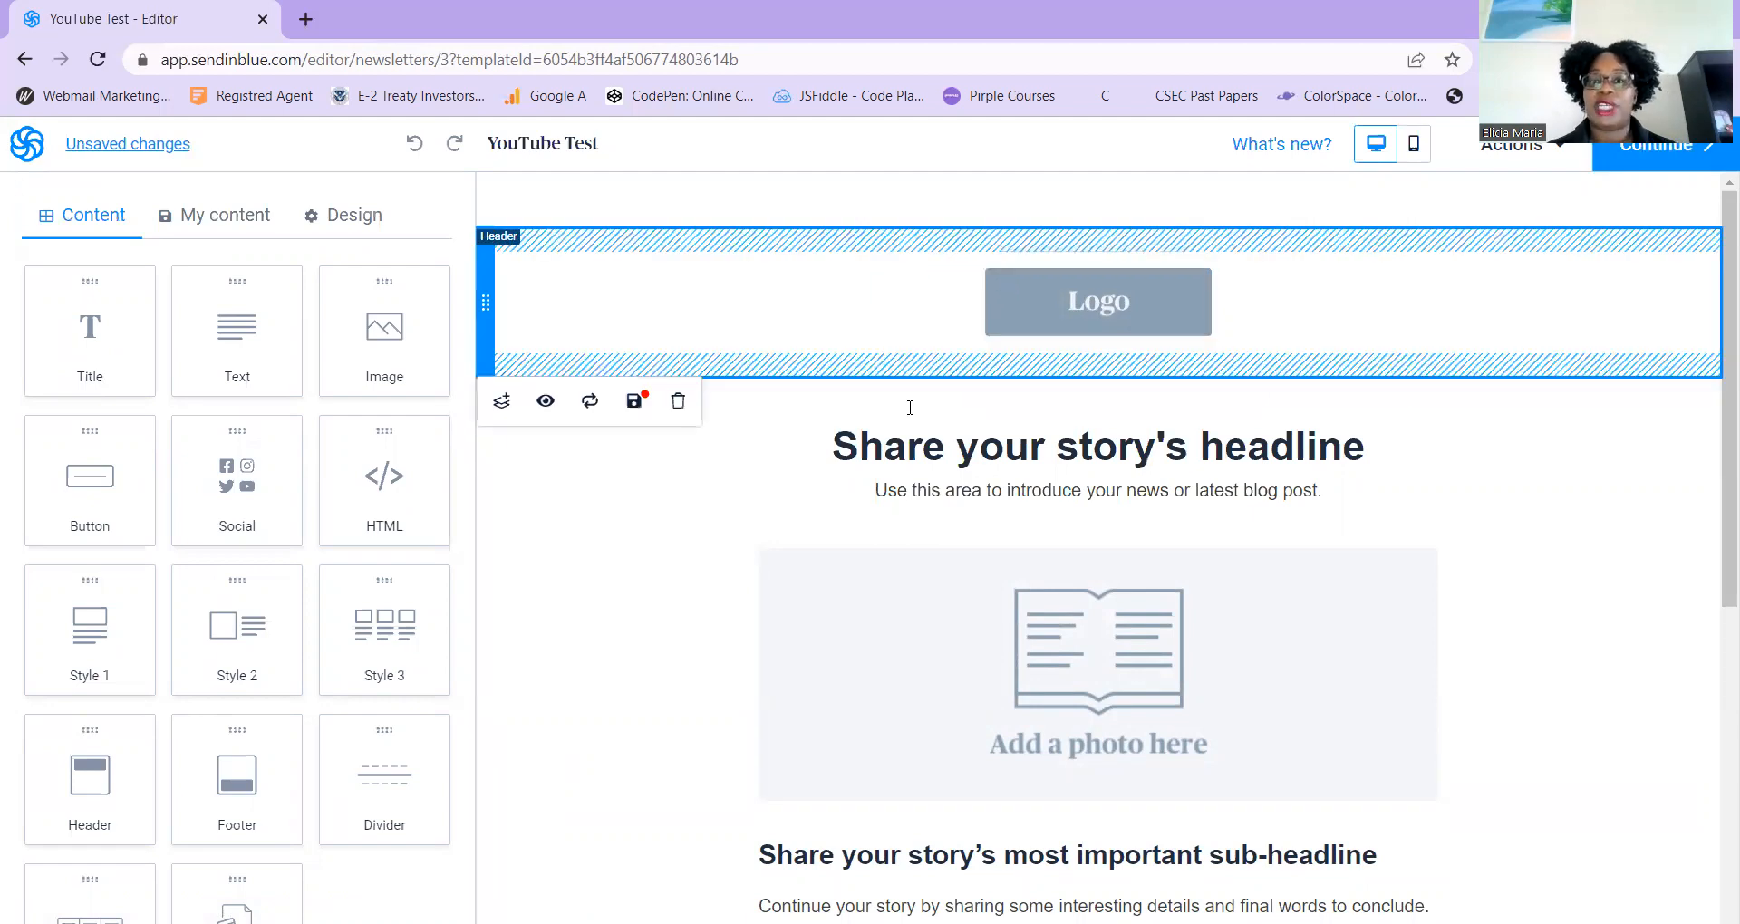
click(932, 431)
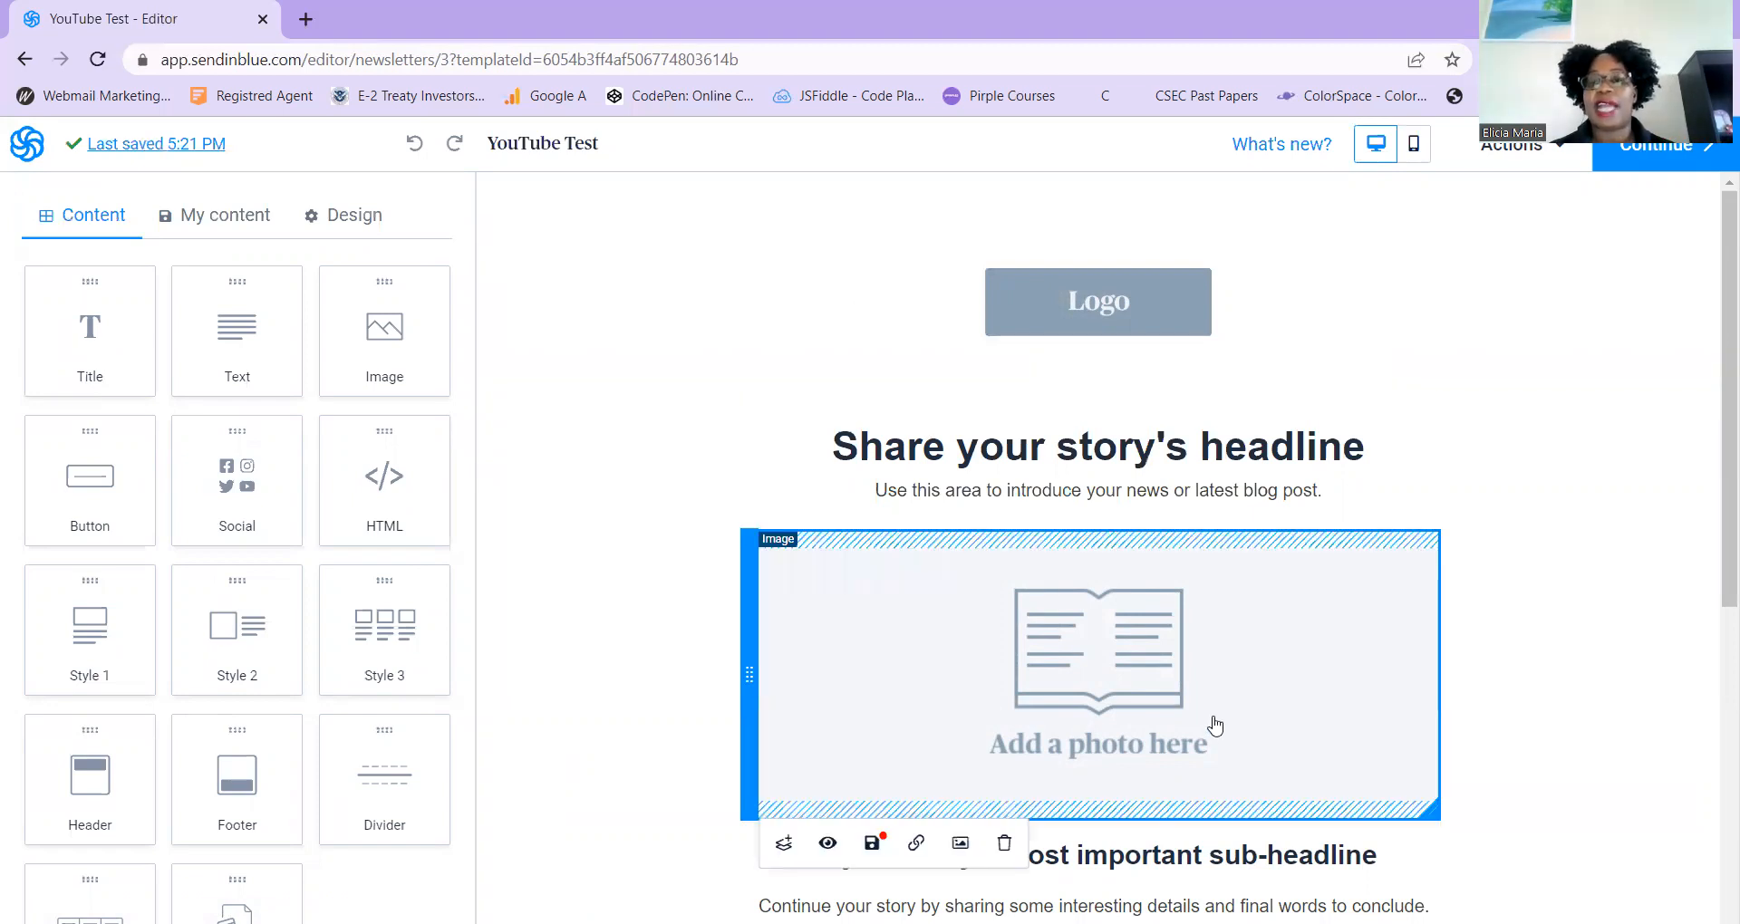
drag(1716, 471, 1712, 660)
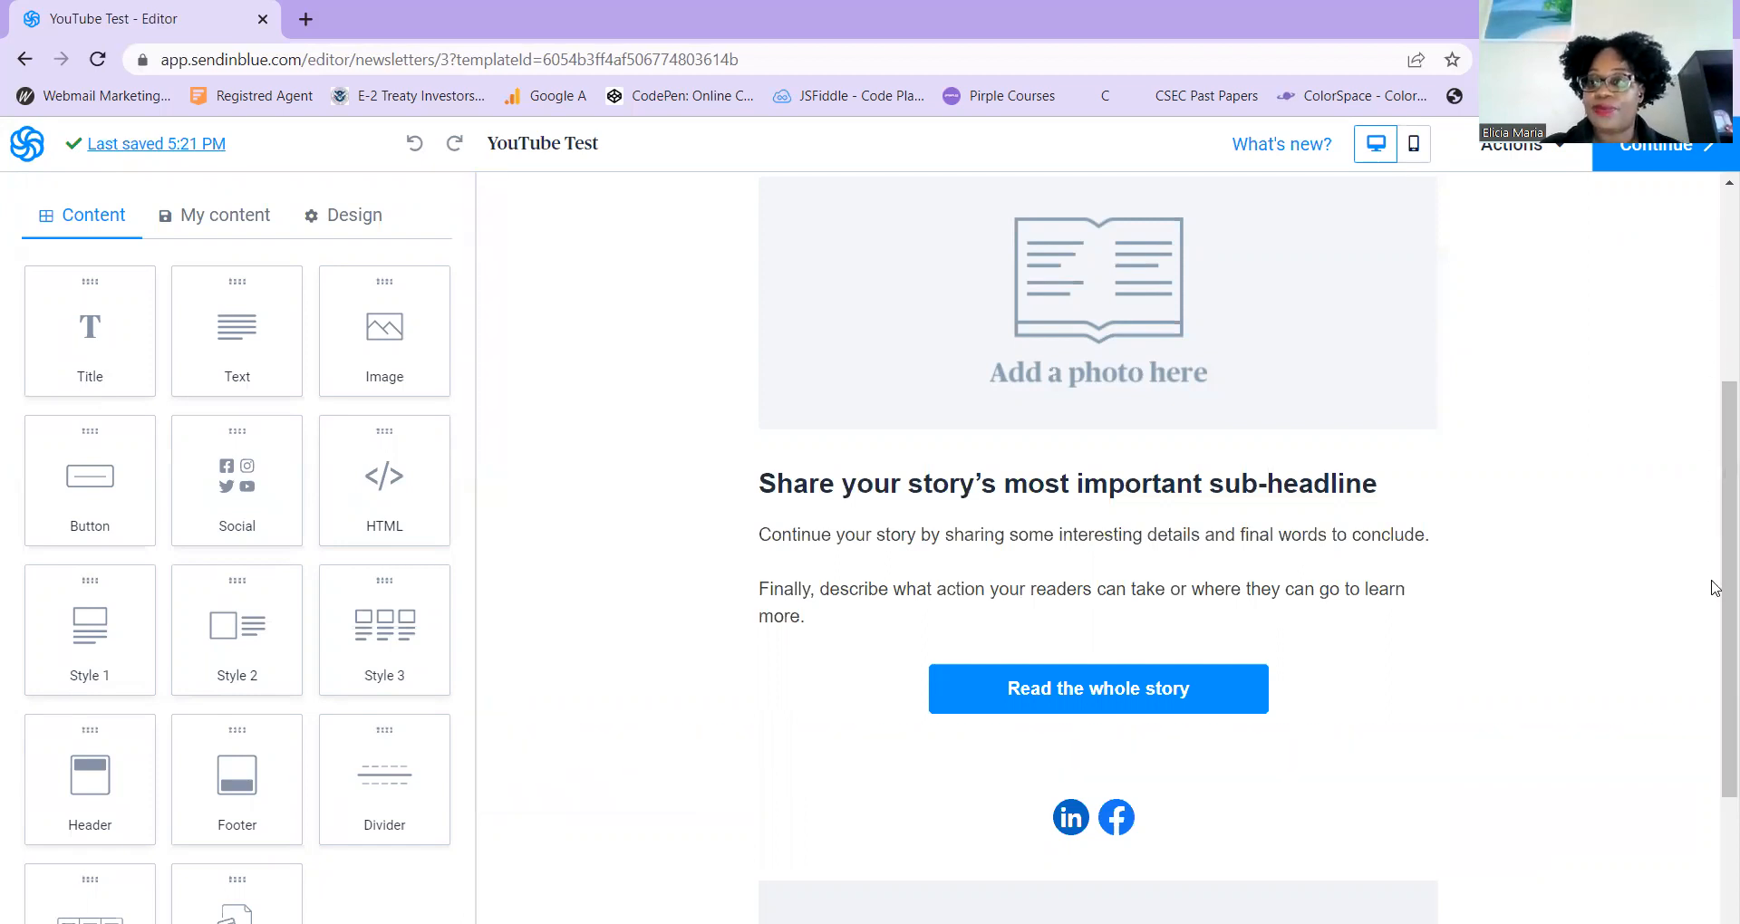
scroll(1716, 544, up, 4)
scroll(1715, 435, up, 1)
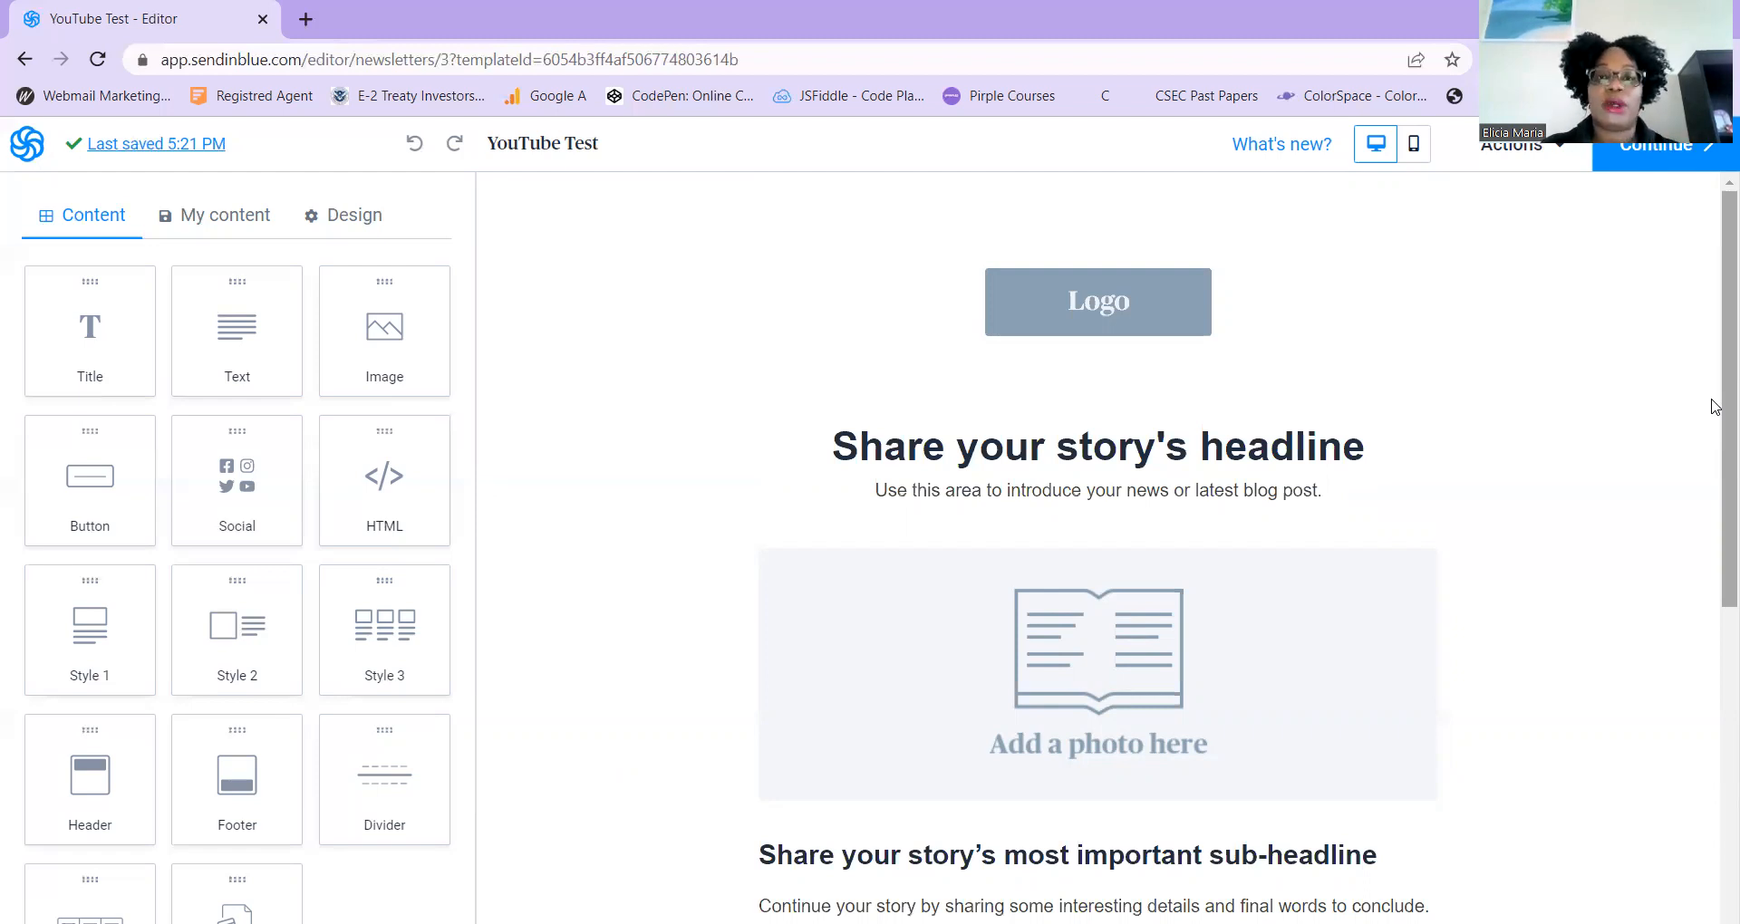
click(1214, 685)
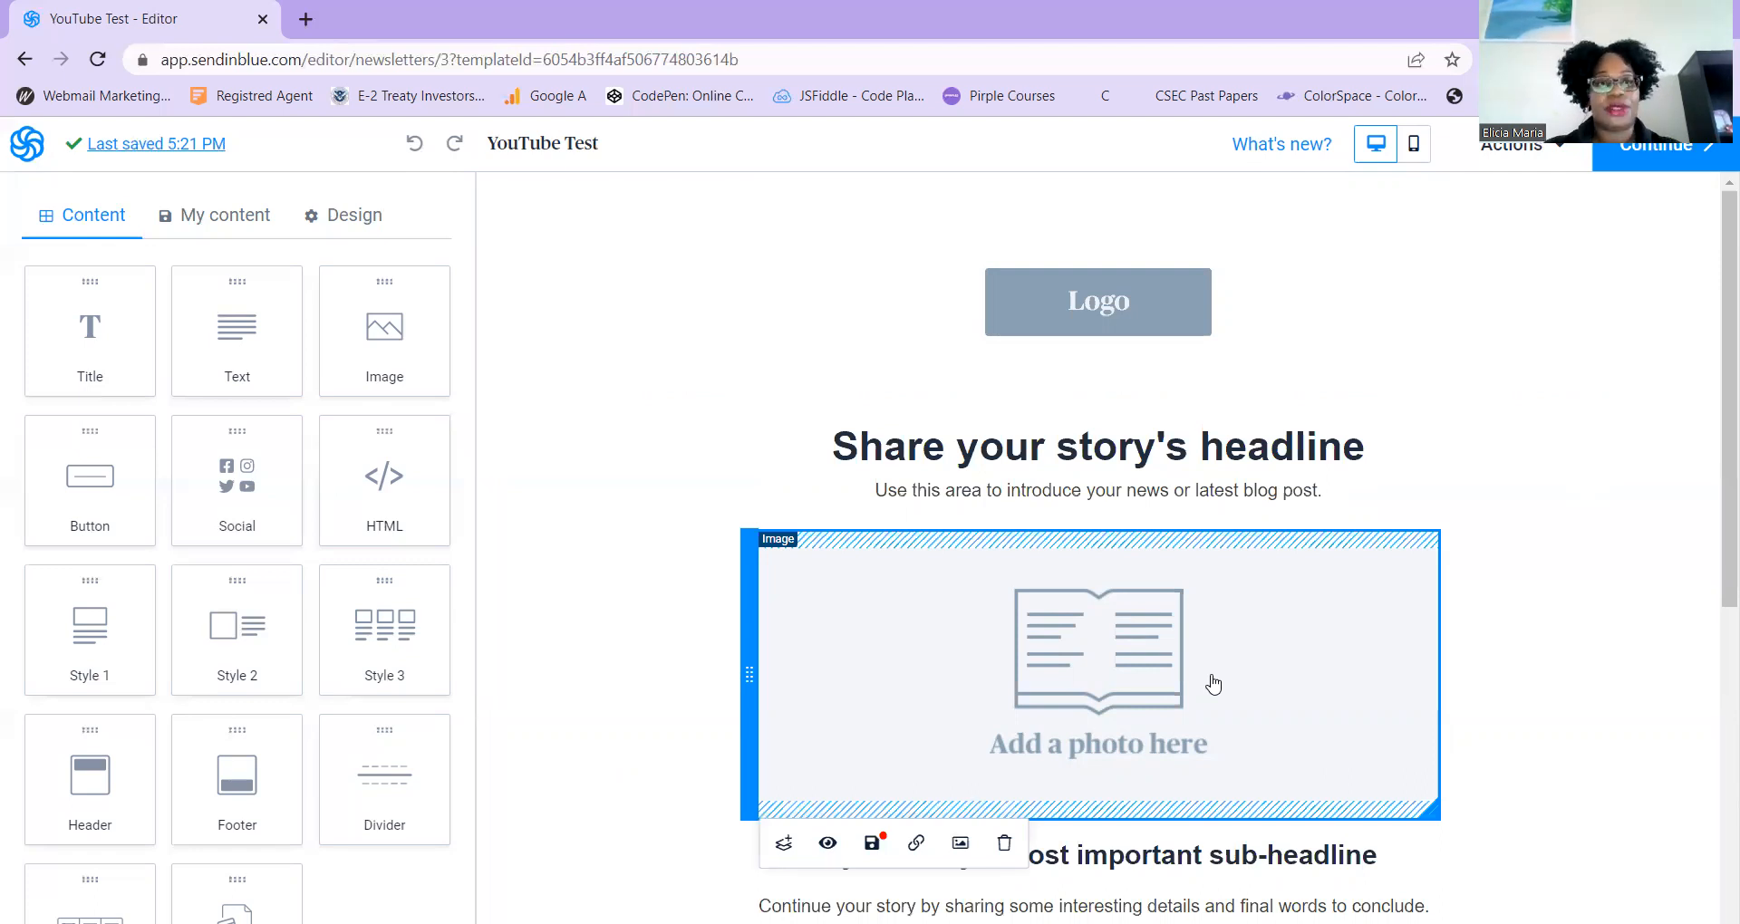
Replace the header's logo placeholder with the pci_logo image from the content library
click(1038, 311)
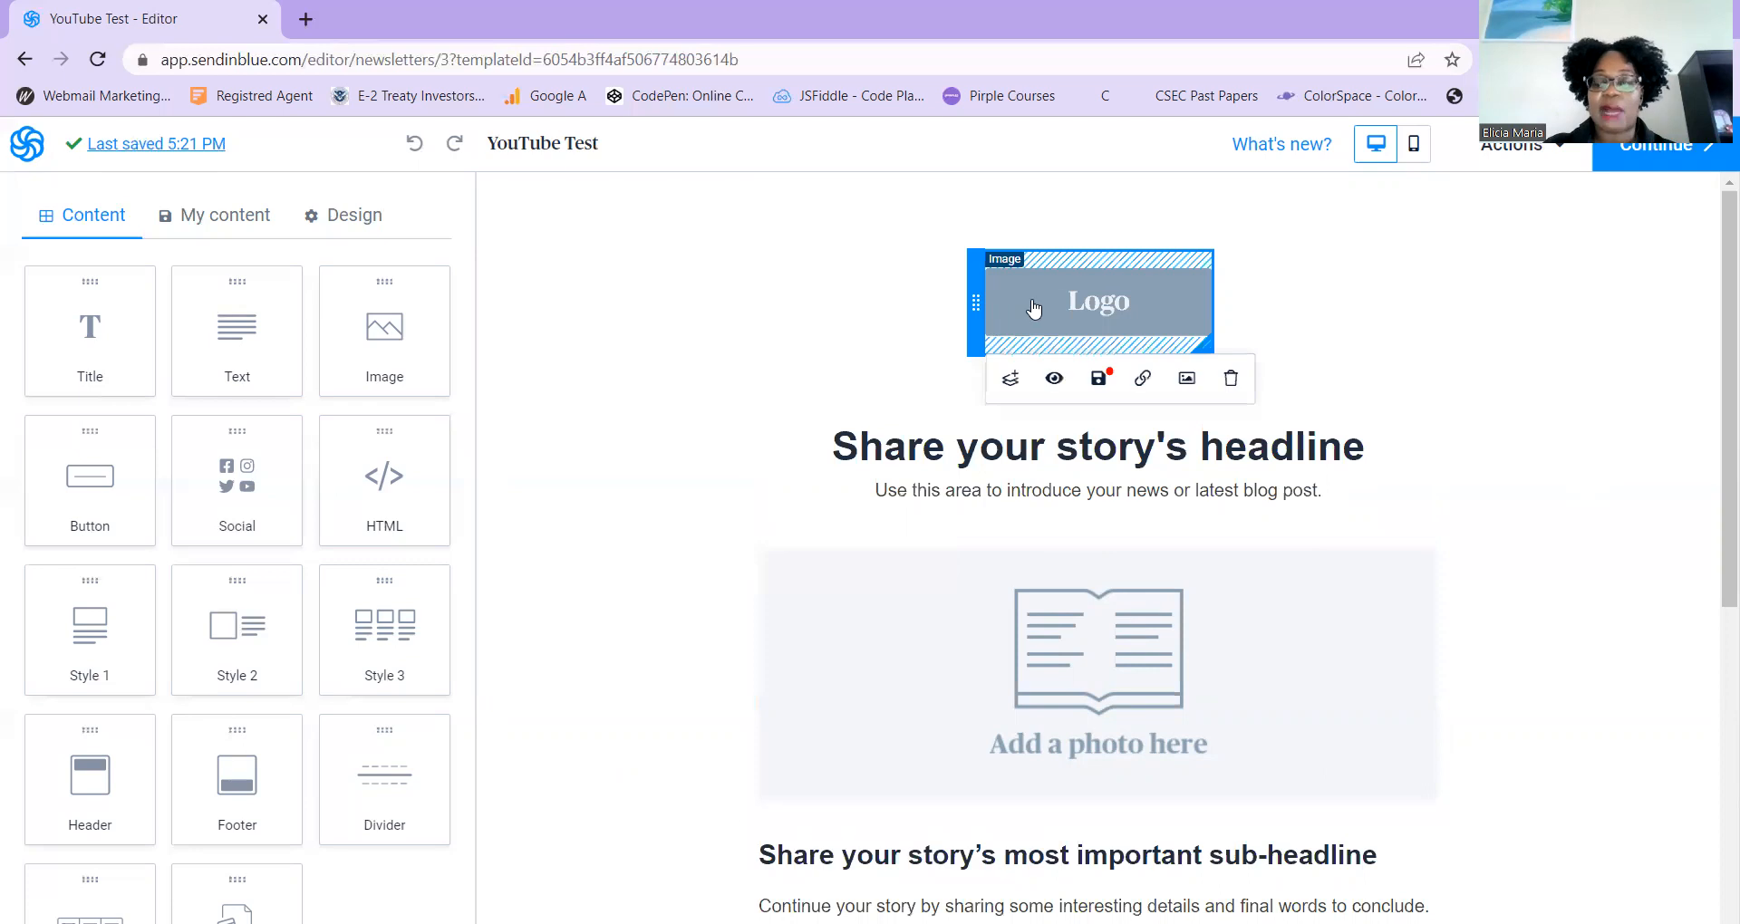
click(1035, 301)
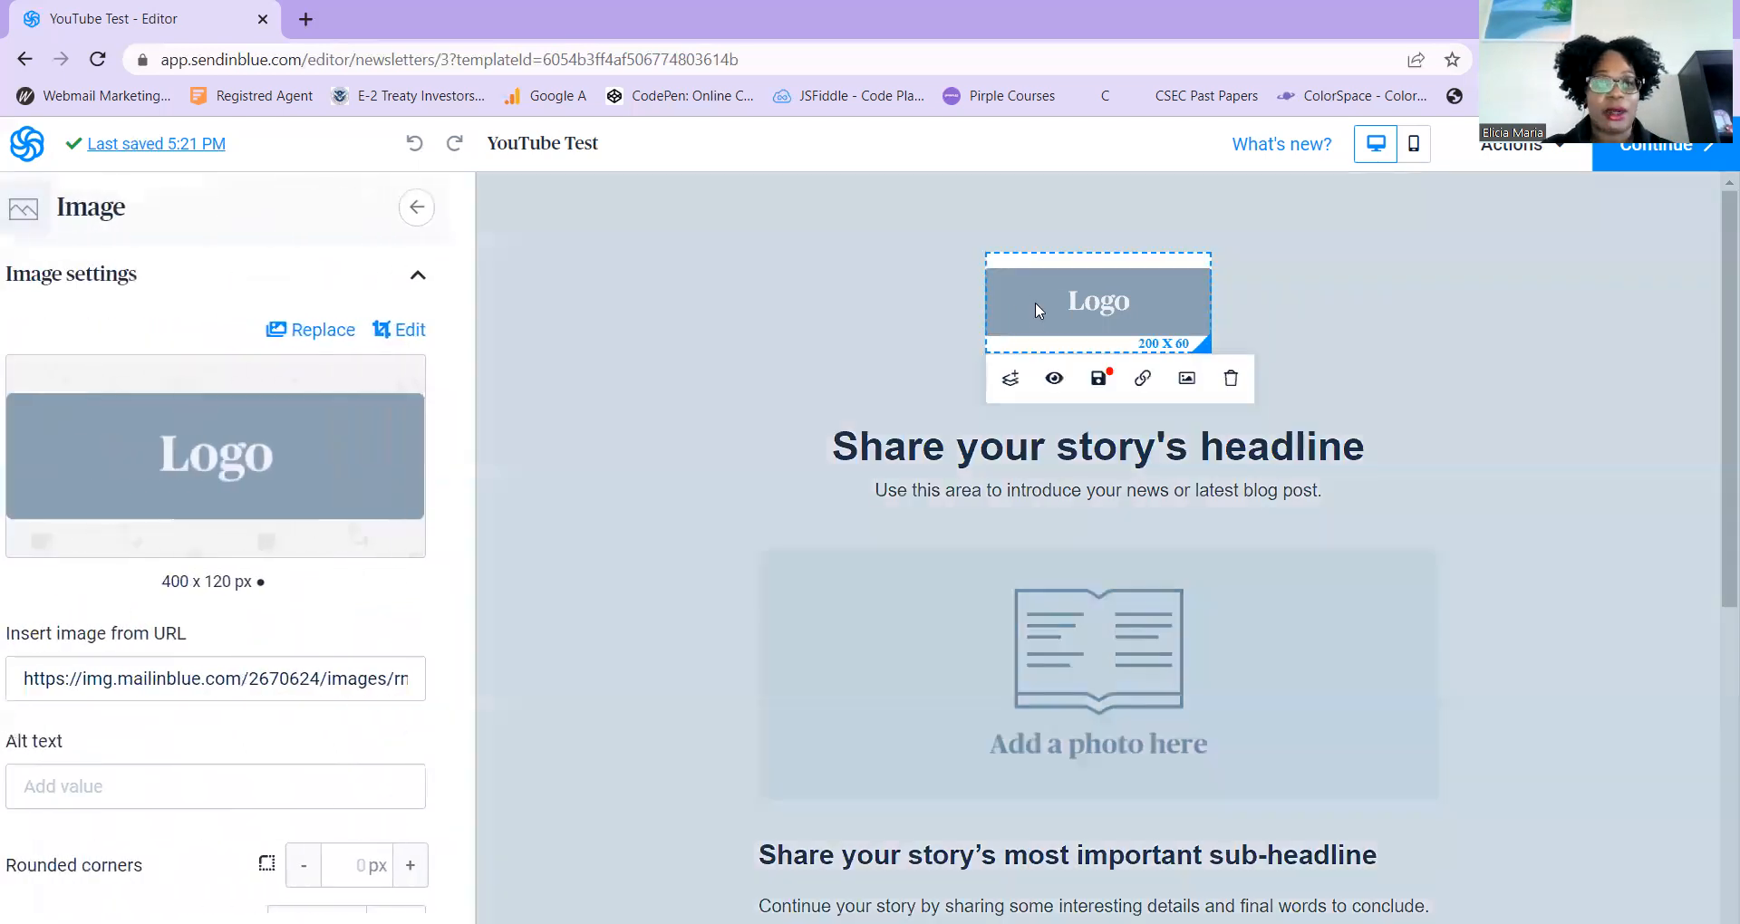
click(317, 332)
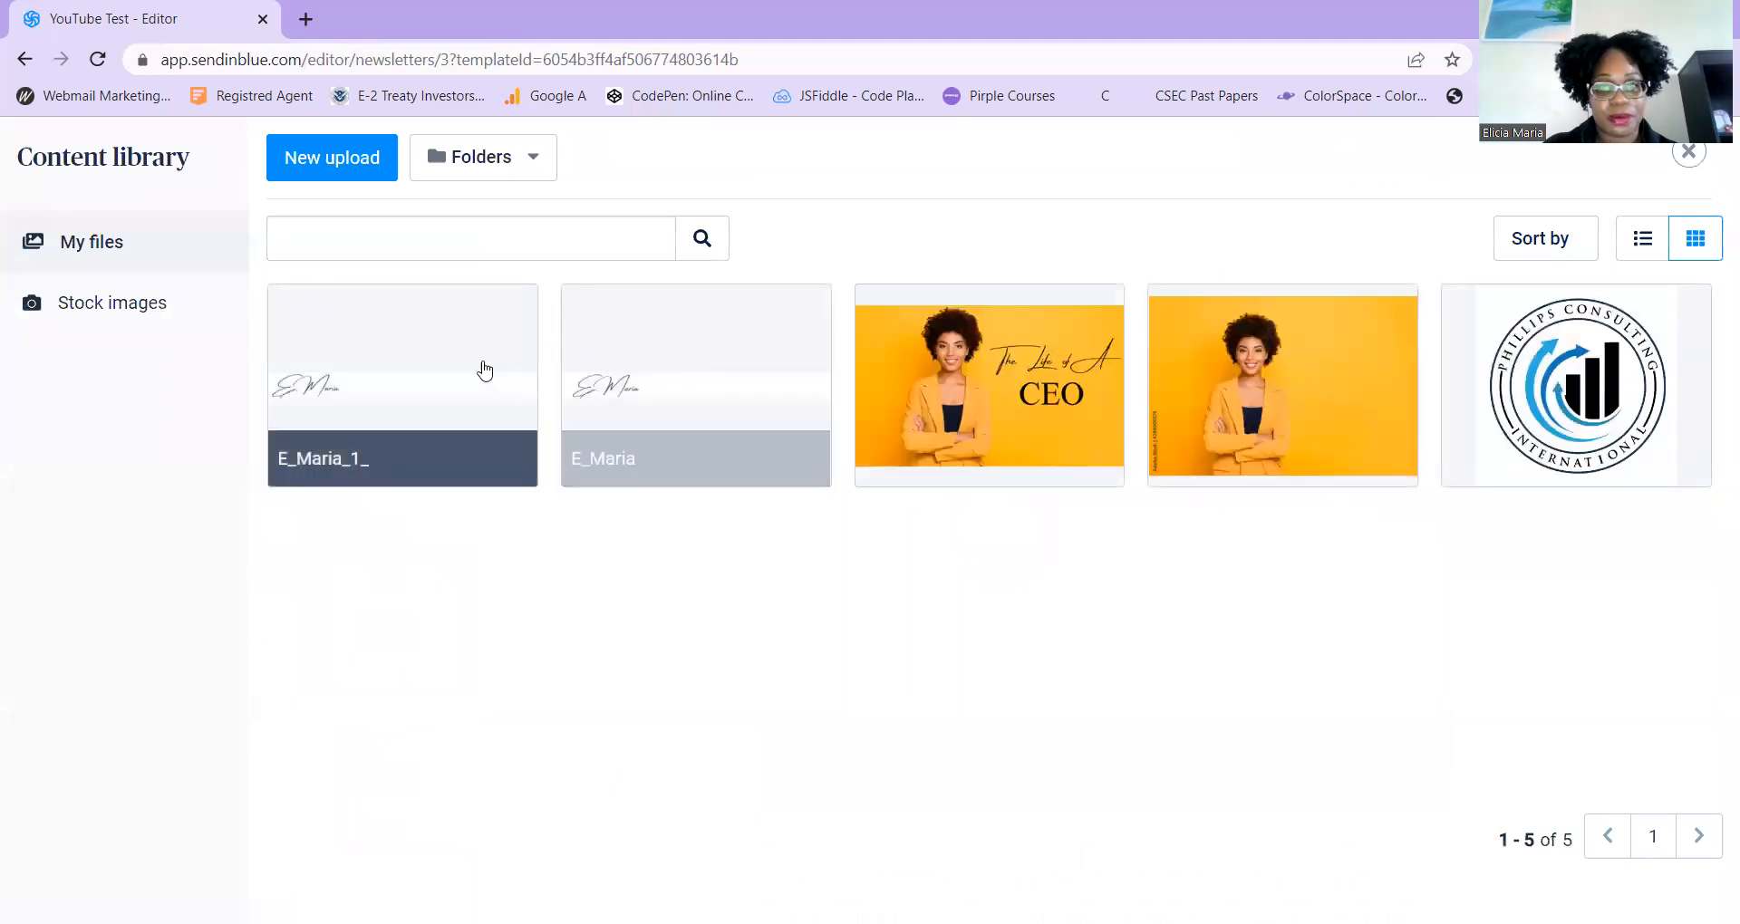
click(1575, 373)
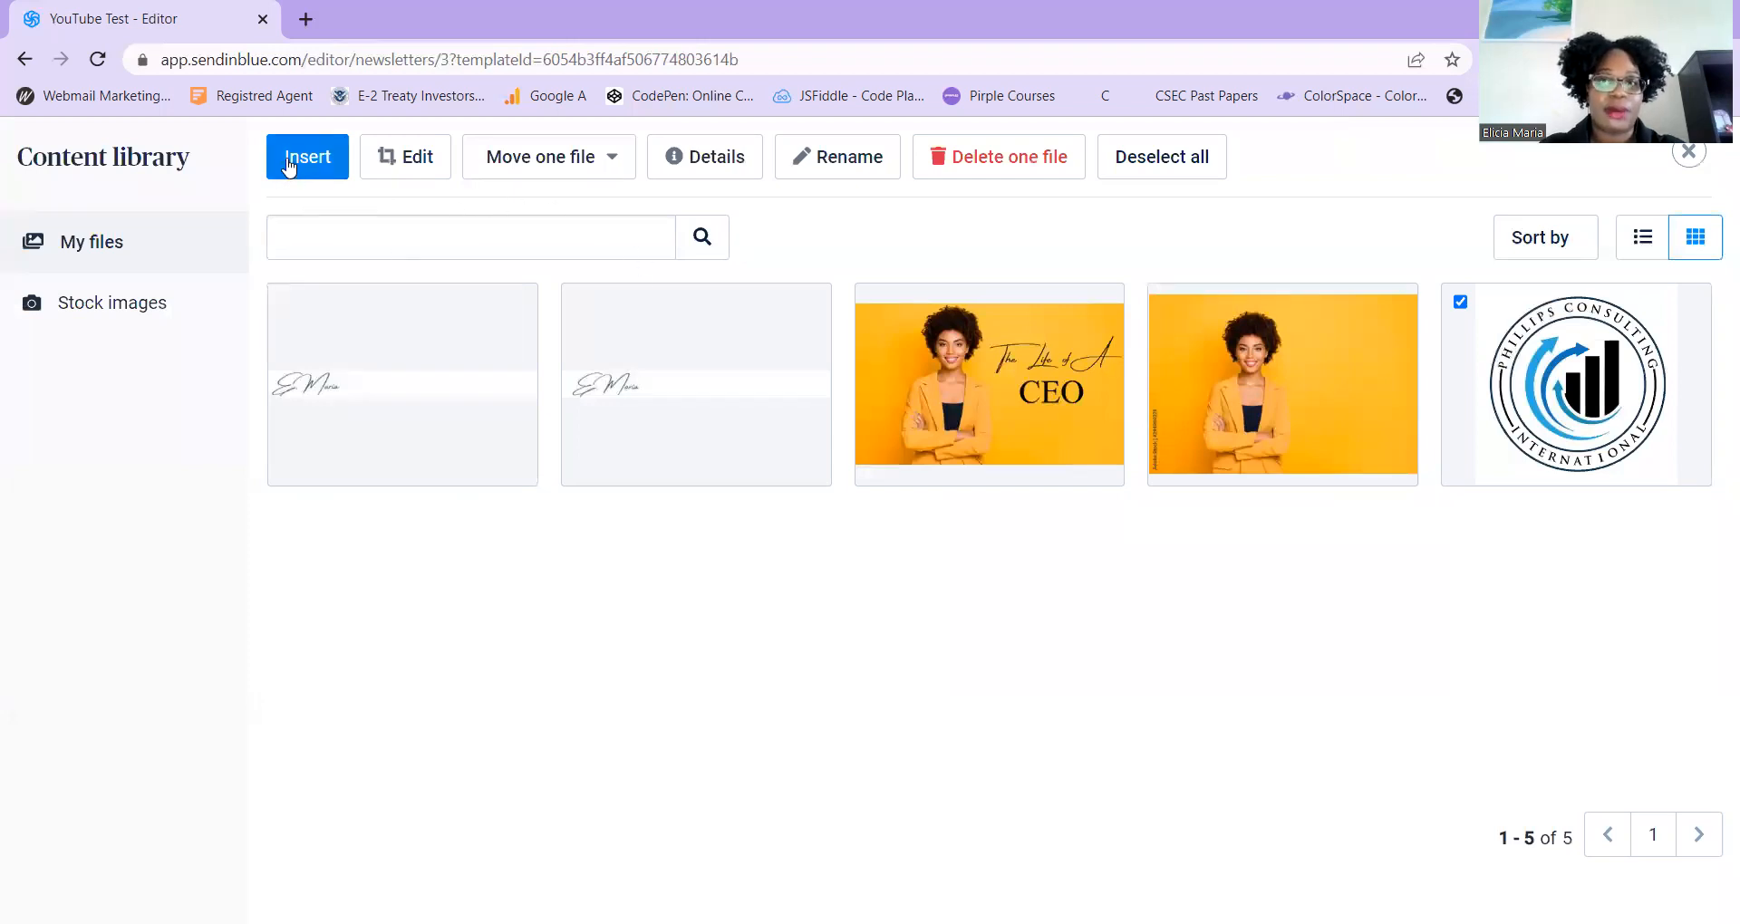
click(1454, 320)
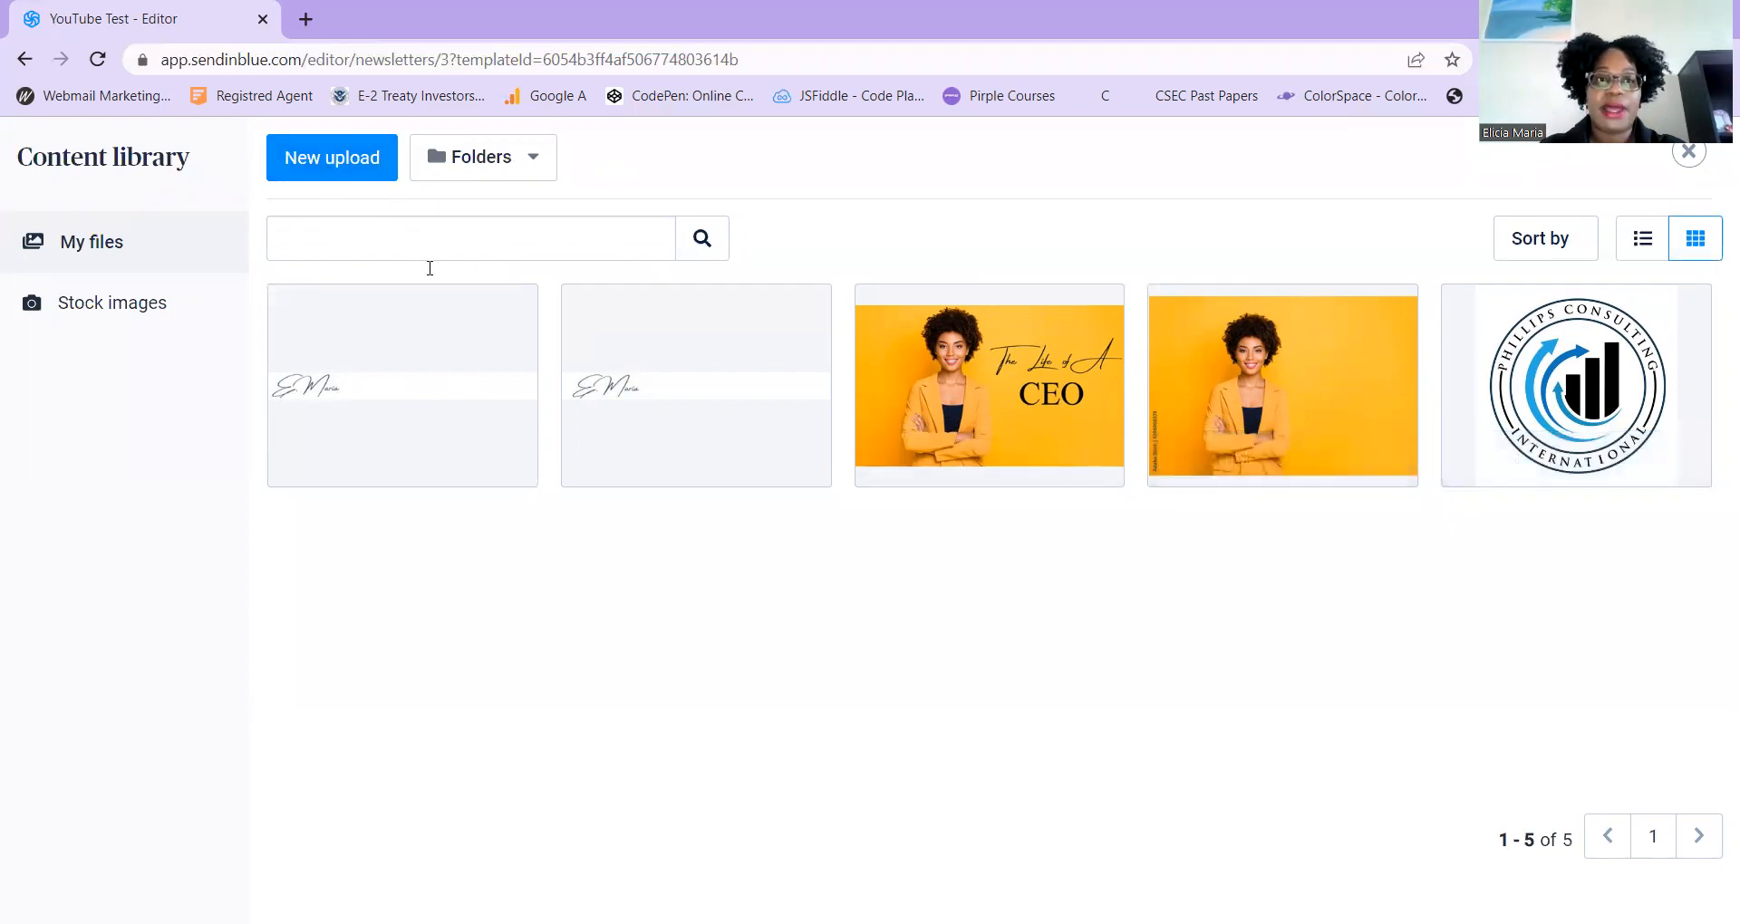
click(1459, 338)
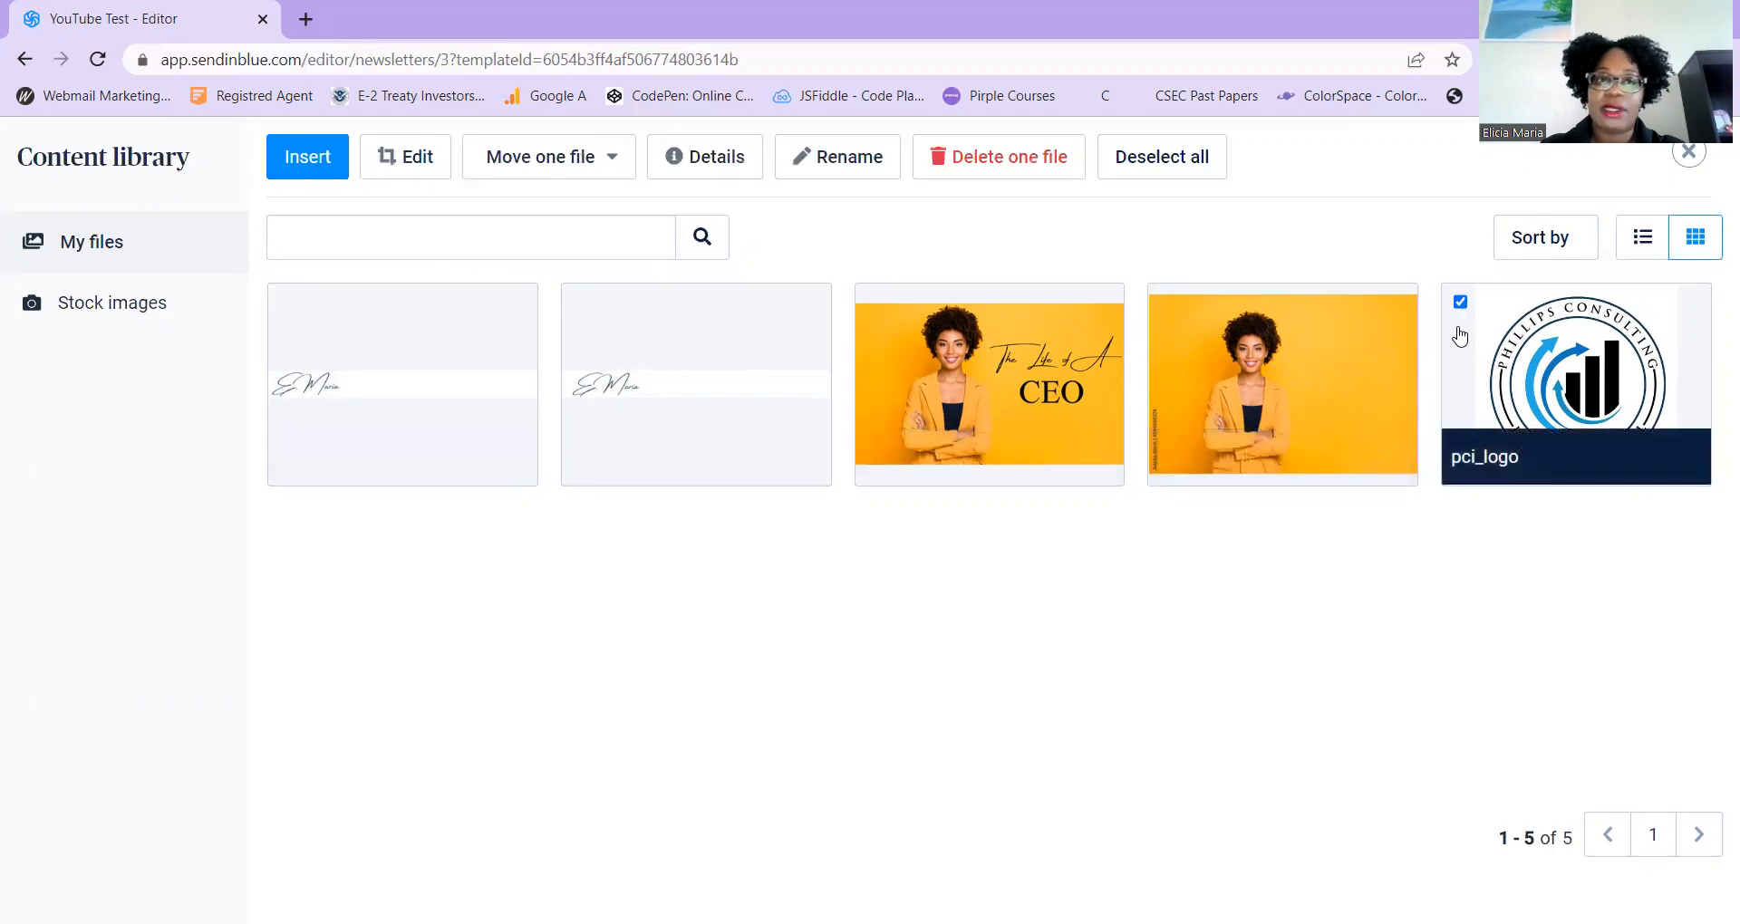
click(290, 166)
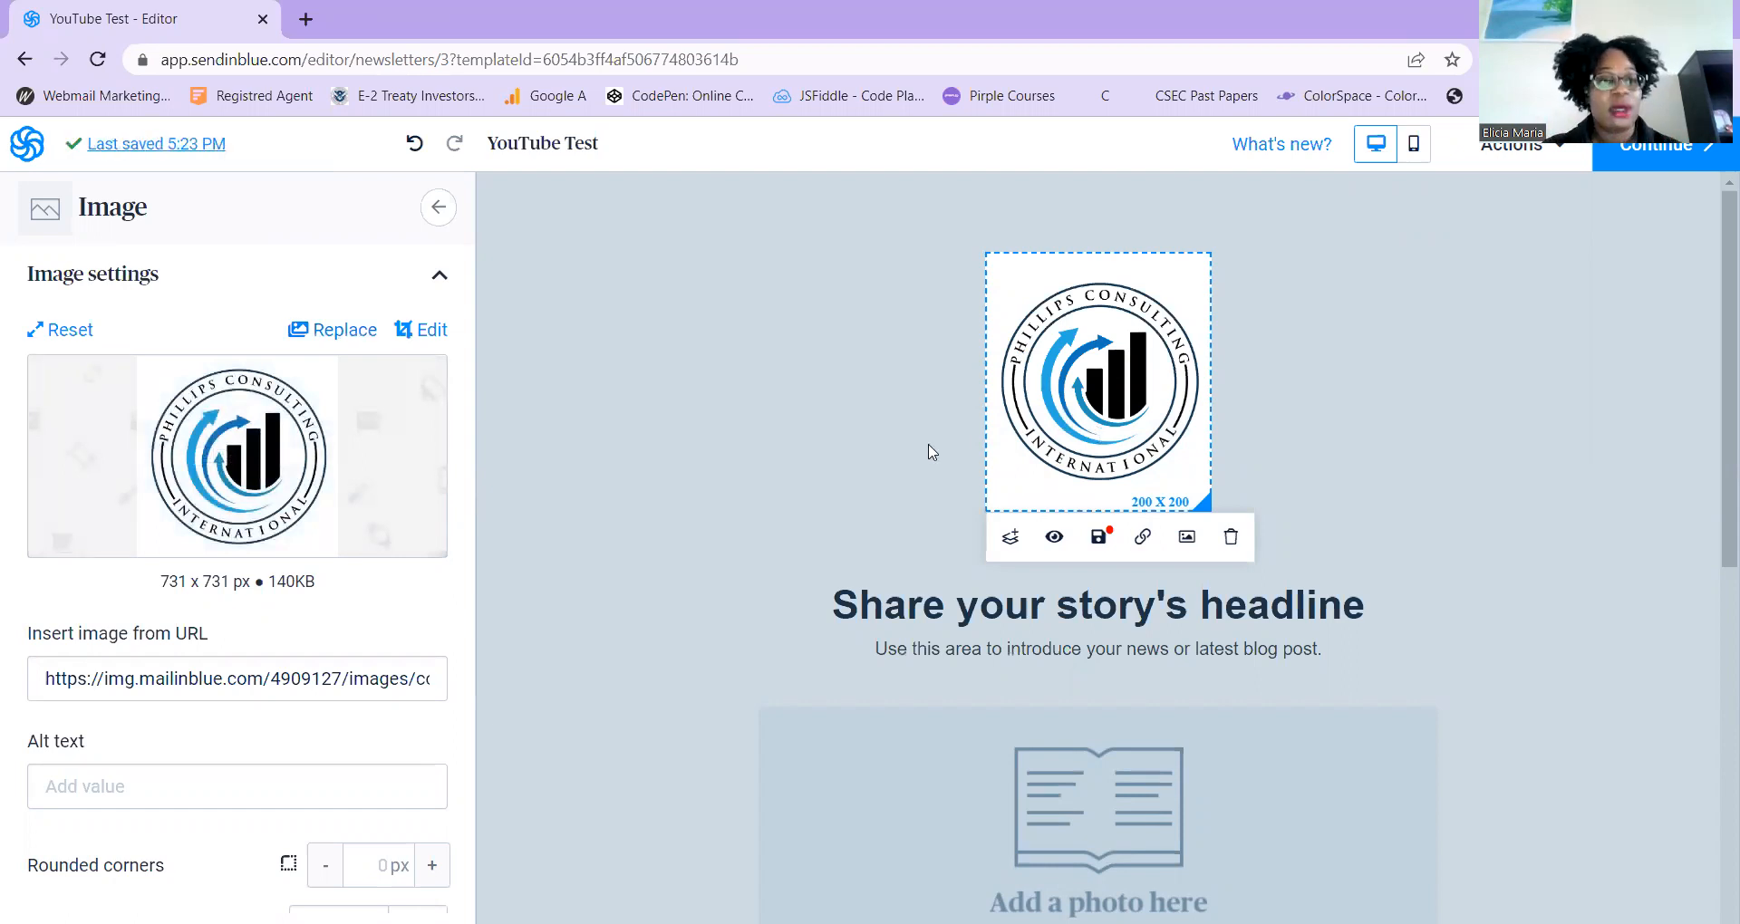
Set the header logo's width to 150 px and return to the email layout
click(290, 789)
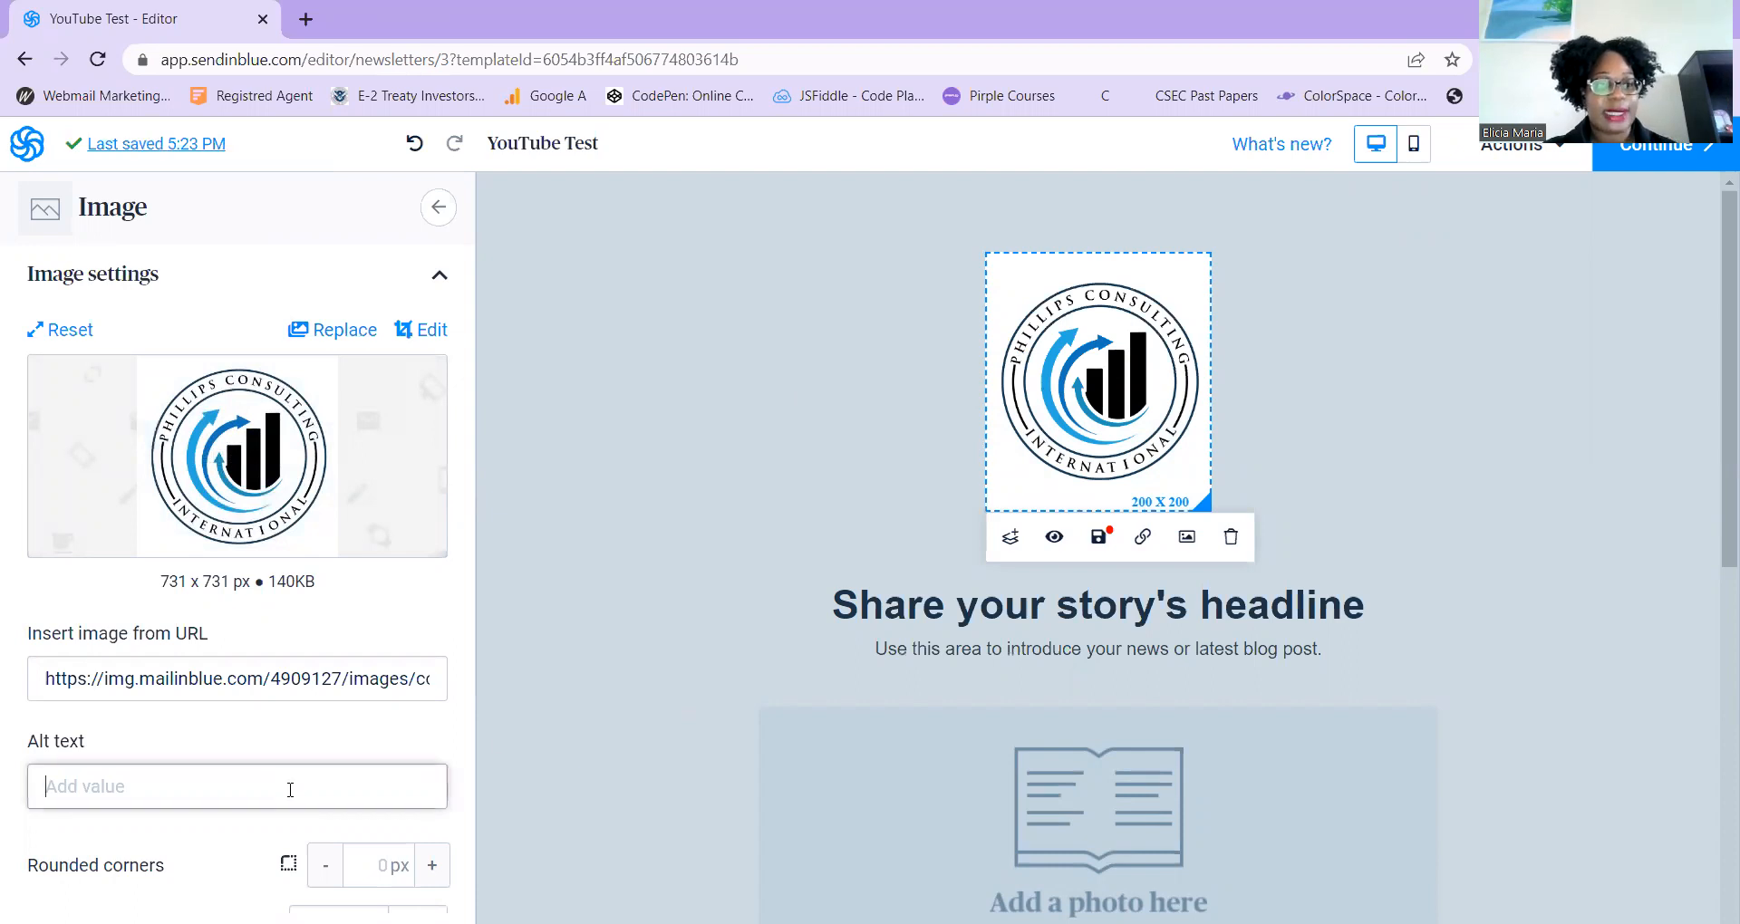
scroll(290, 793, down, 4)
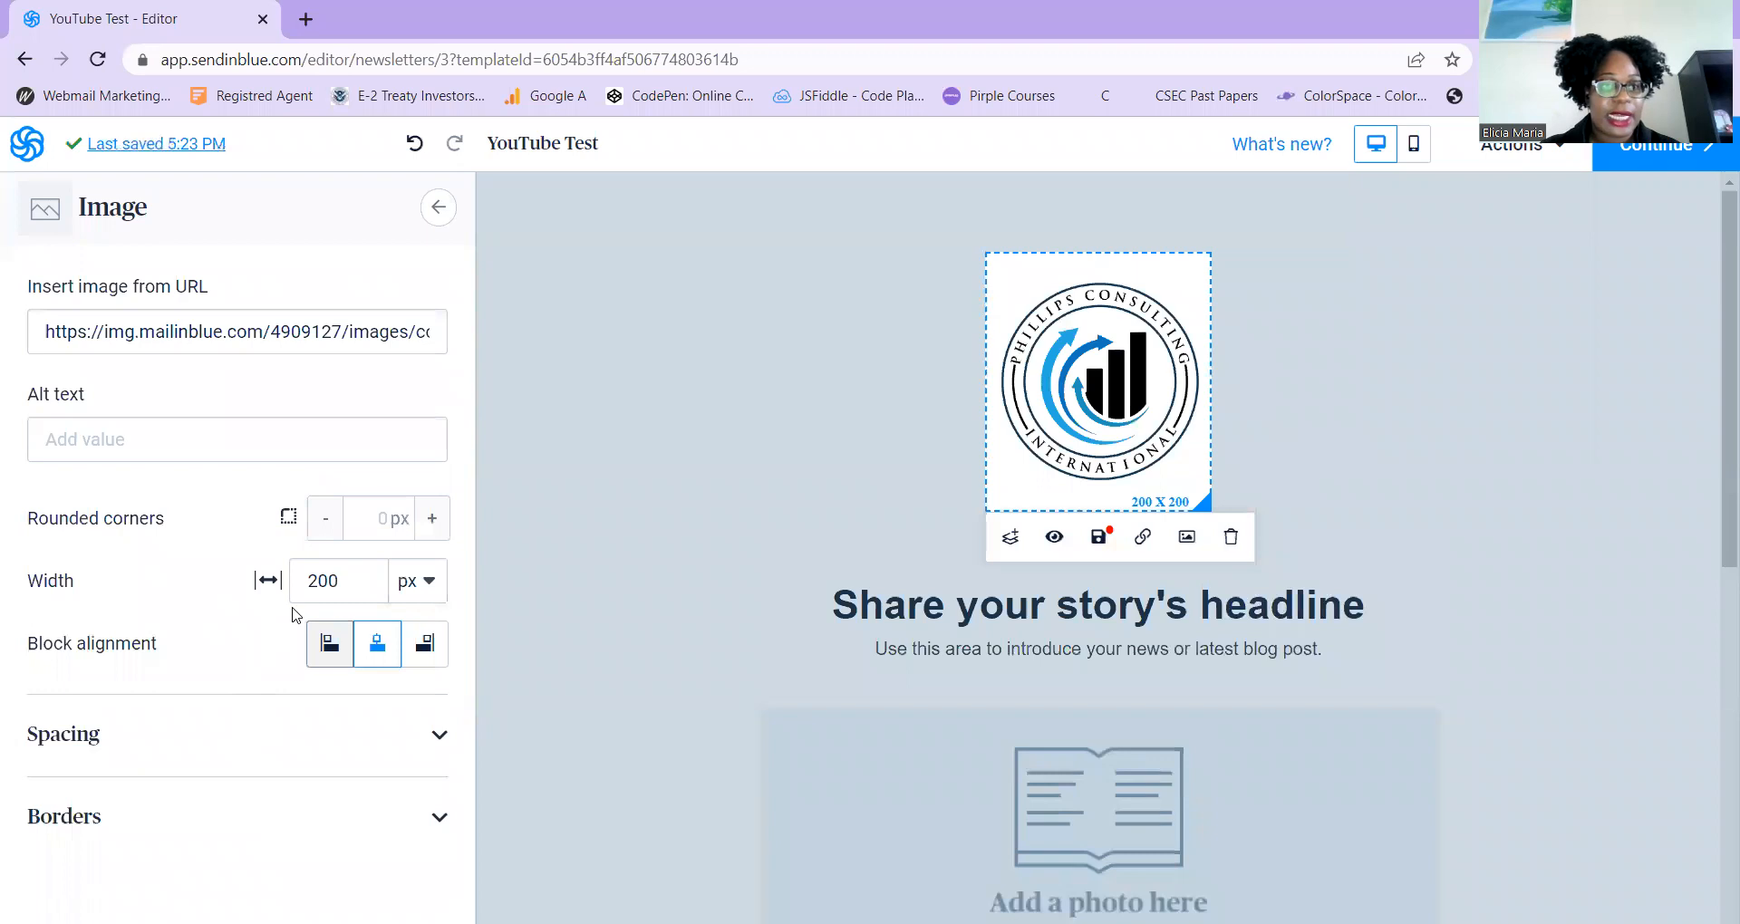
click(357, 584)
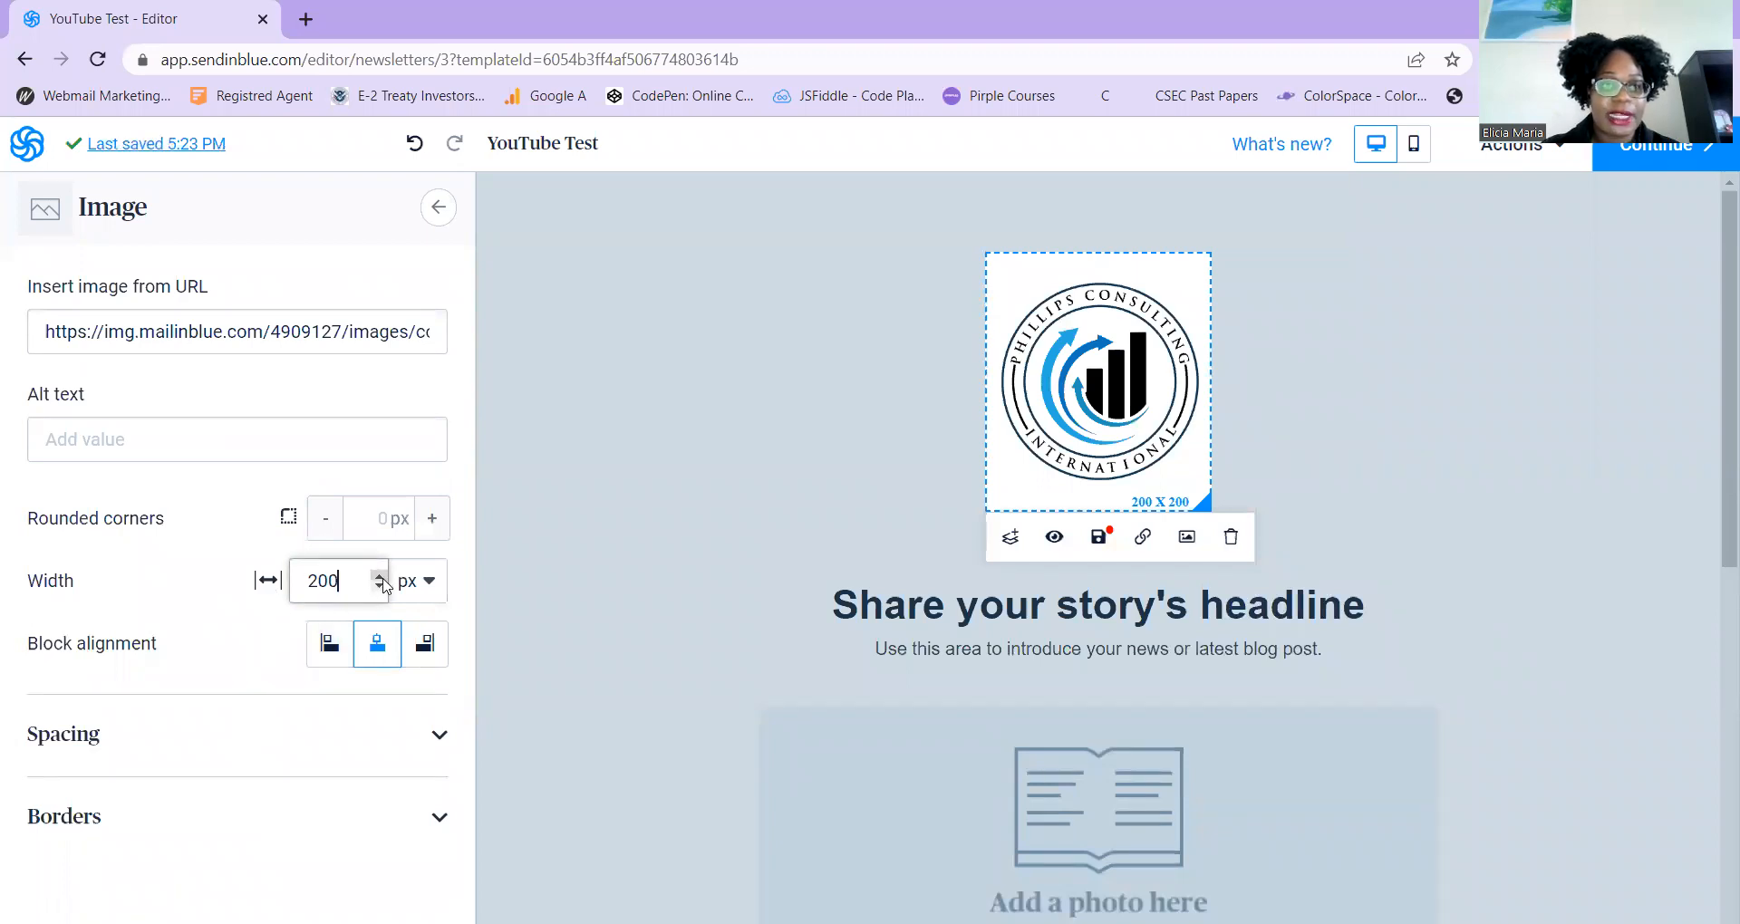
click(380, 588)
drag(380, 588, 380, 591)
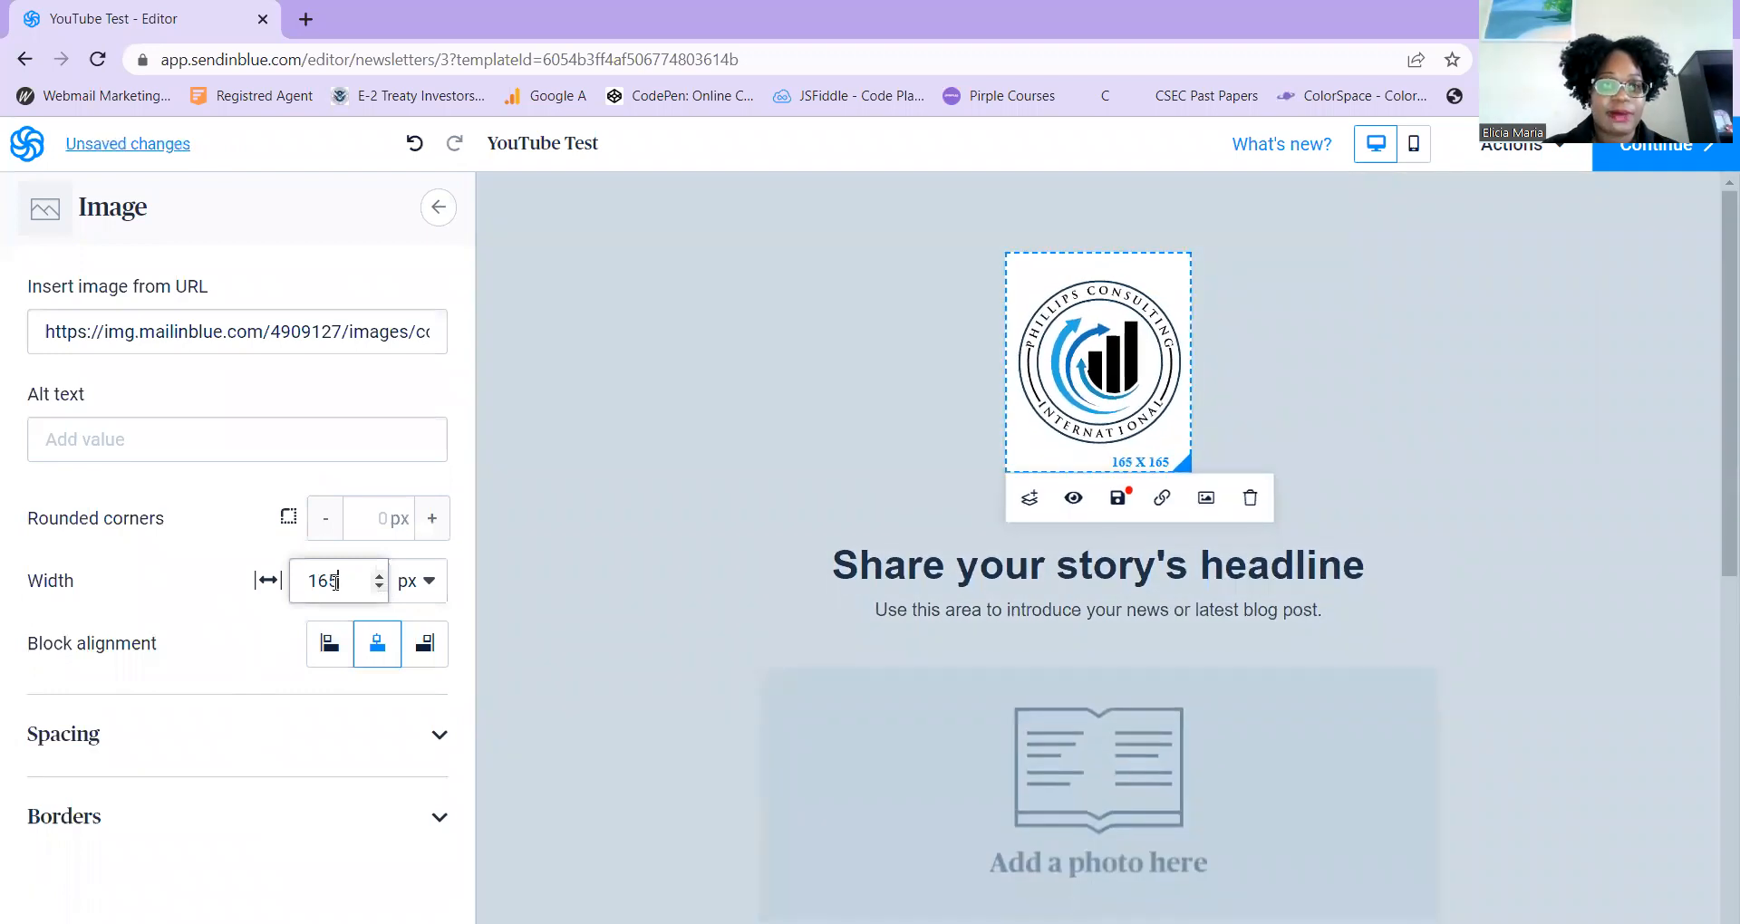
text(50)
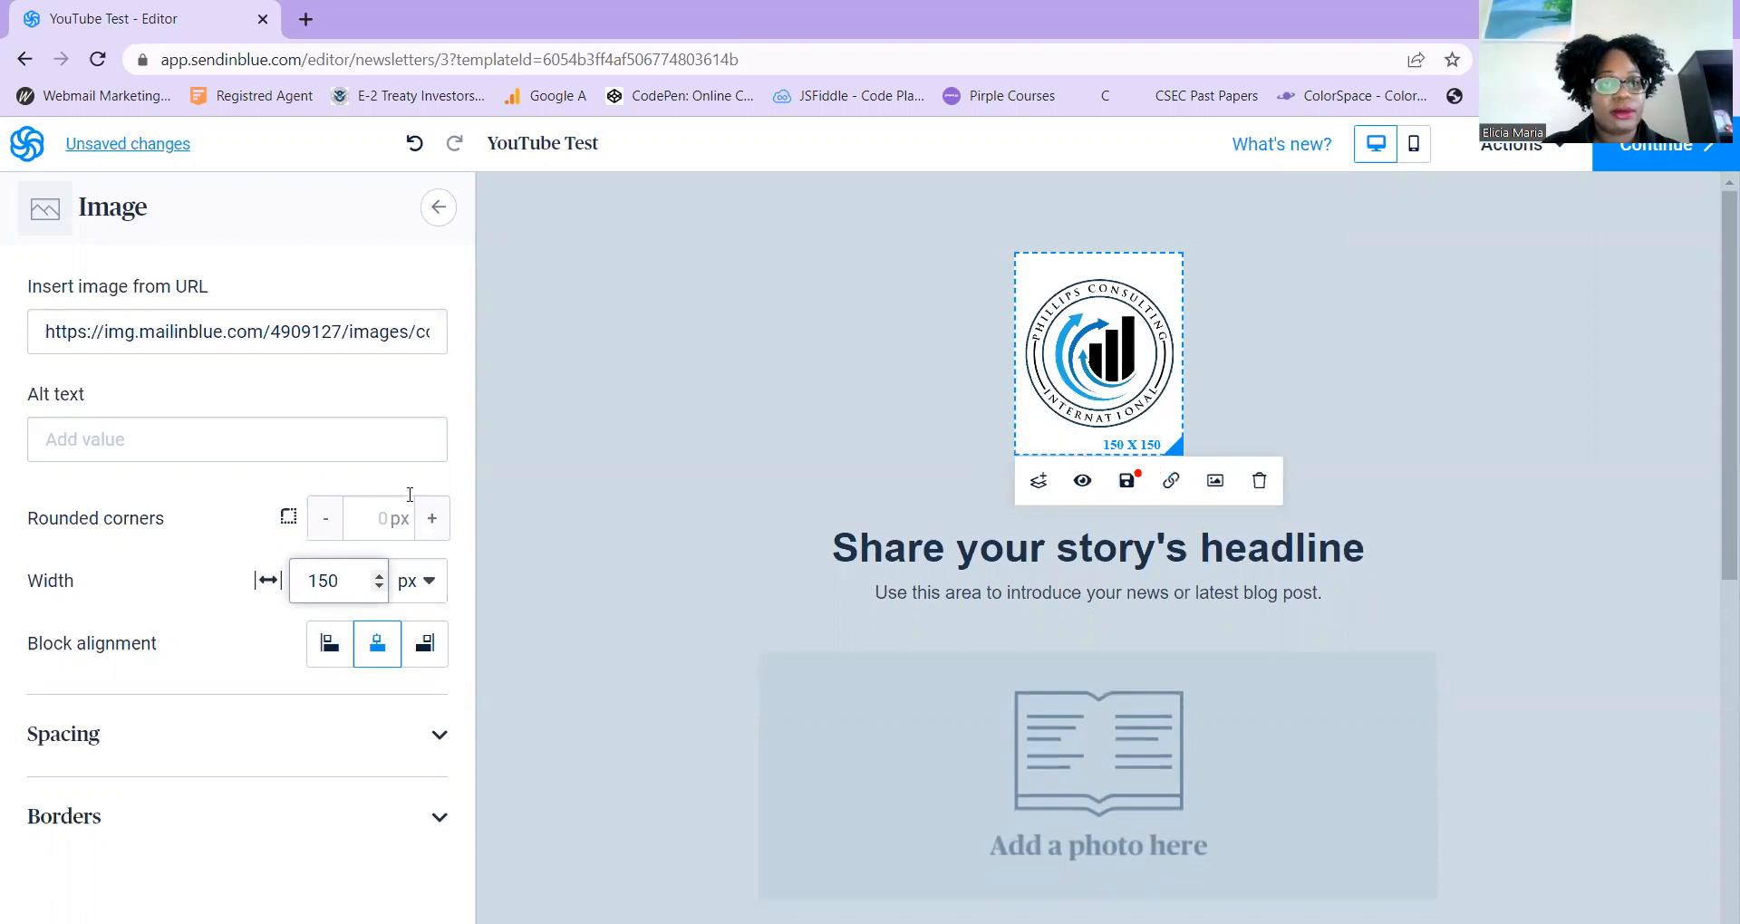
click(662, 351)
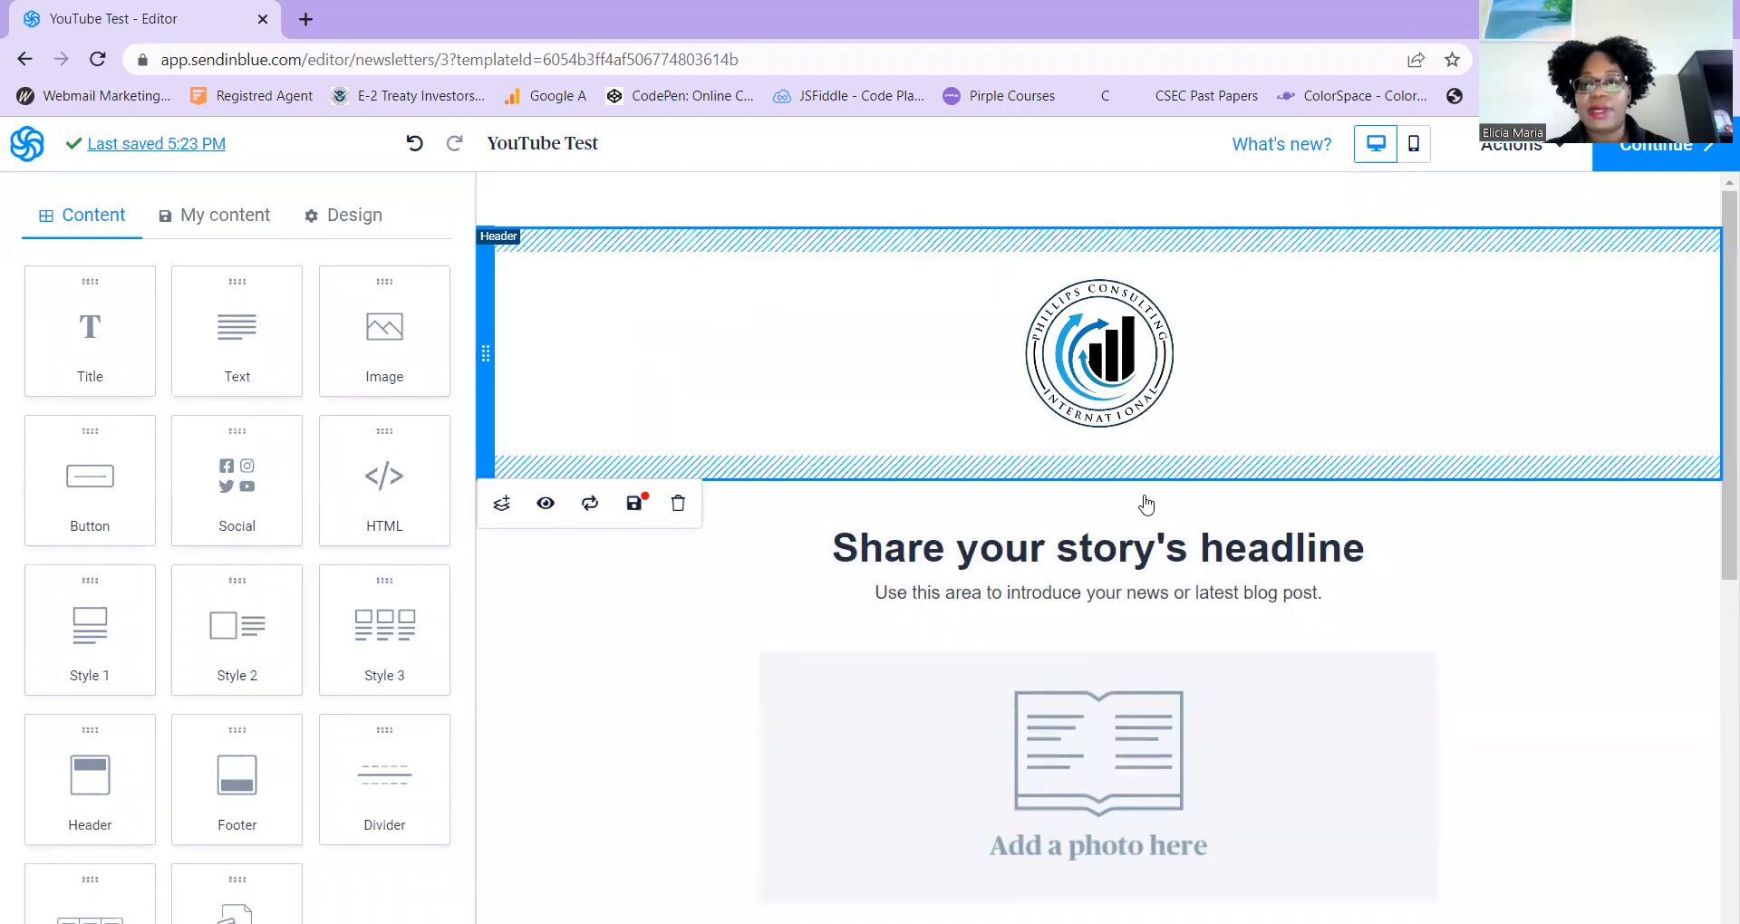
Set the header logo image's bottom padding to 0 px and return to the email layout
click(1080, 368)
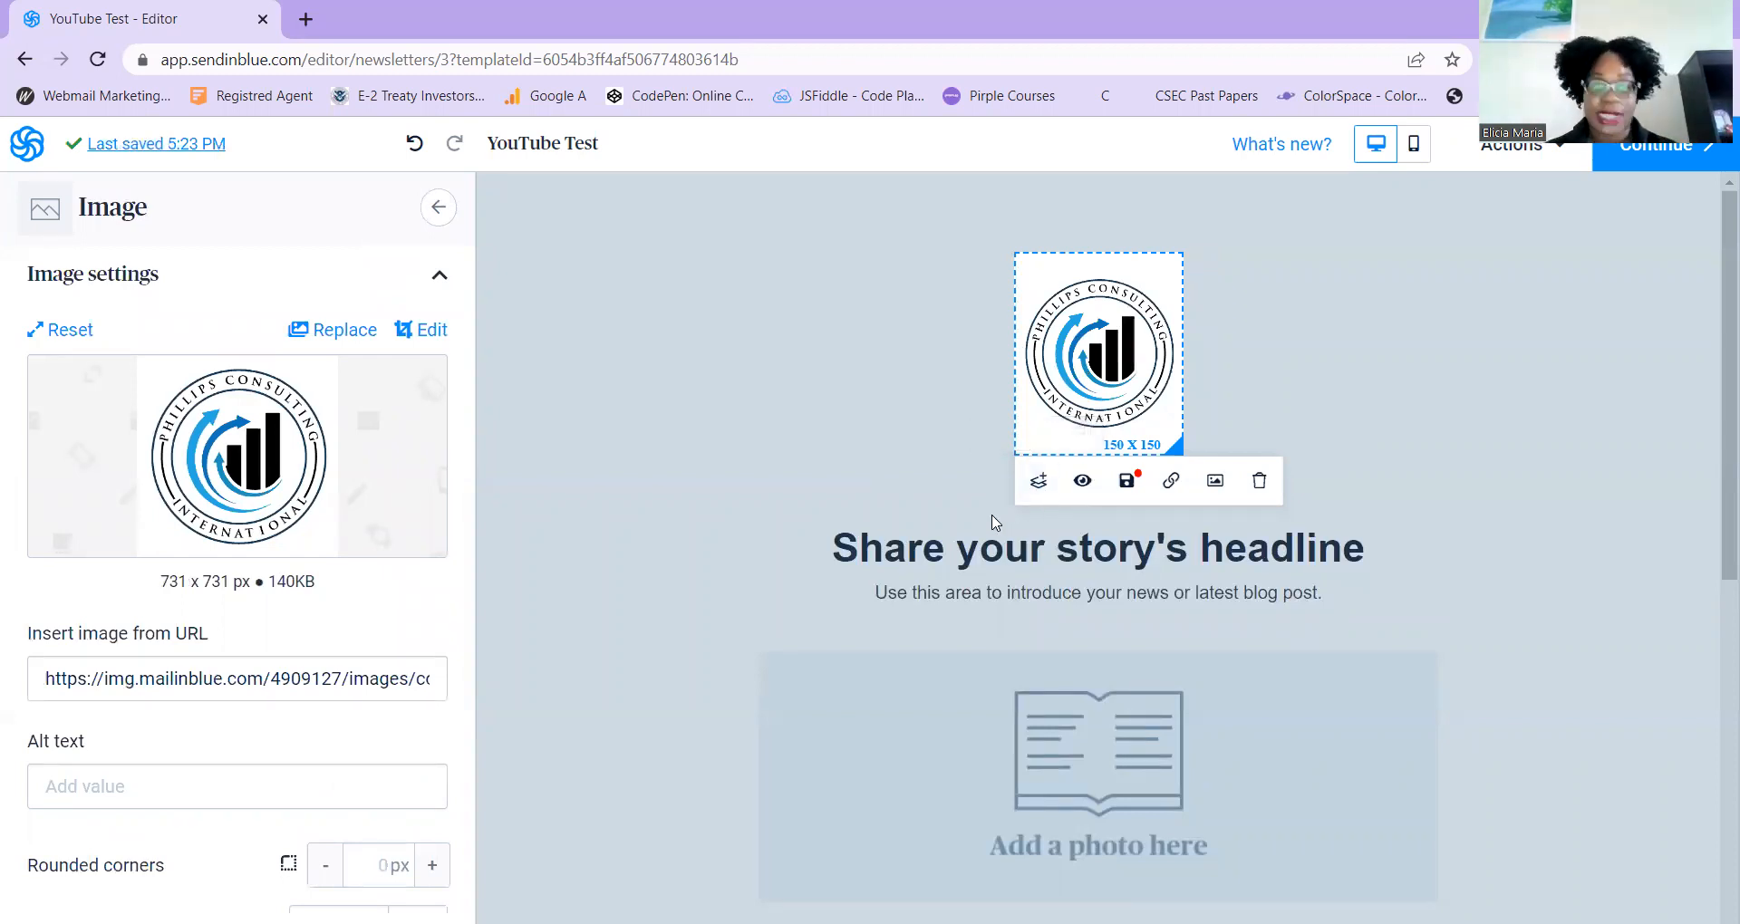
click(159, 783)
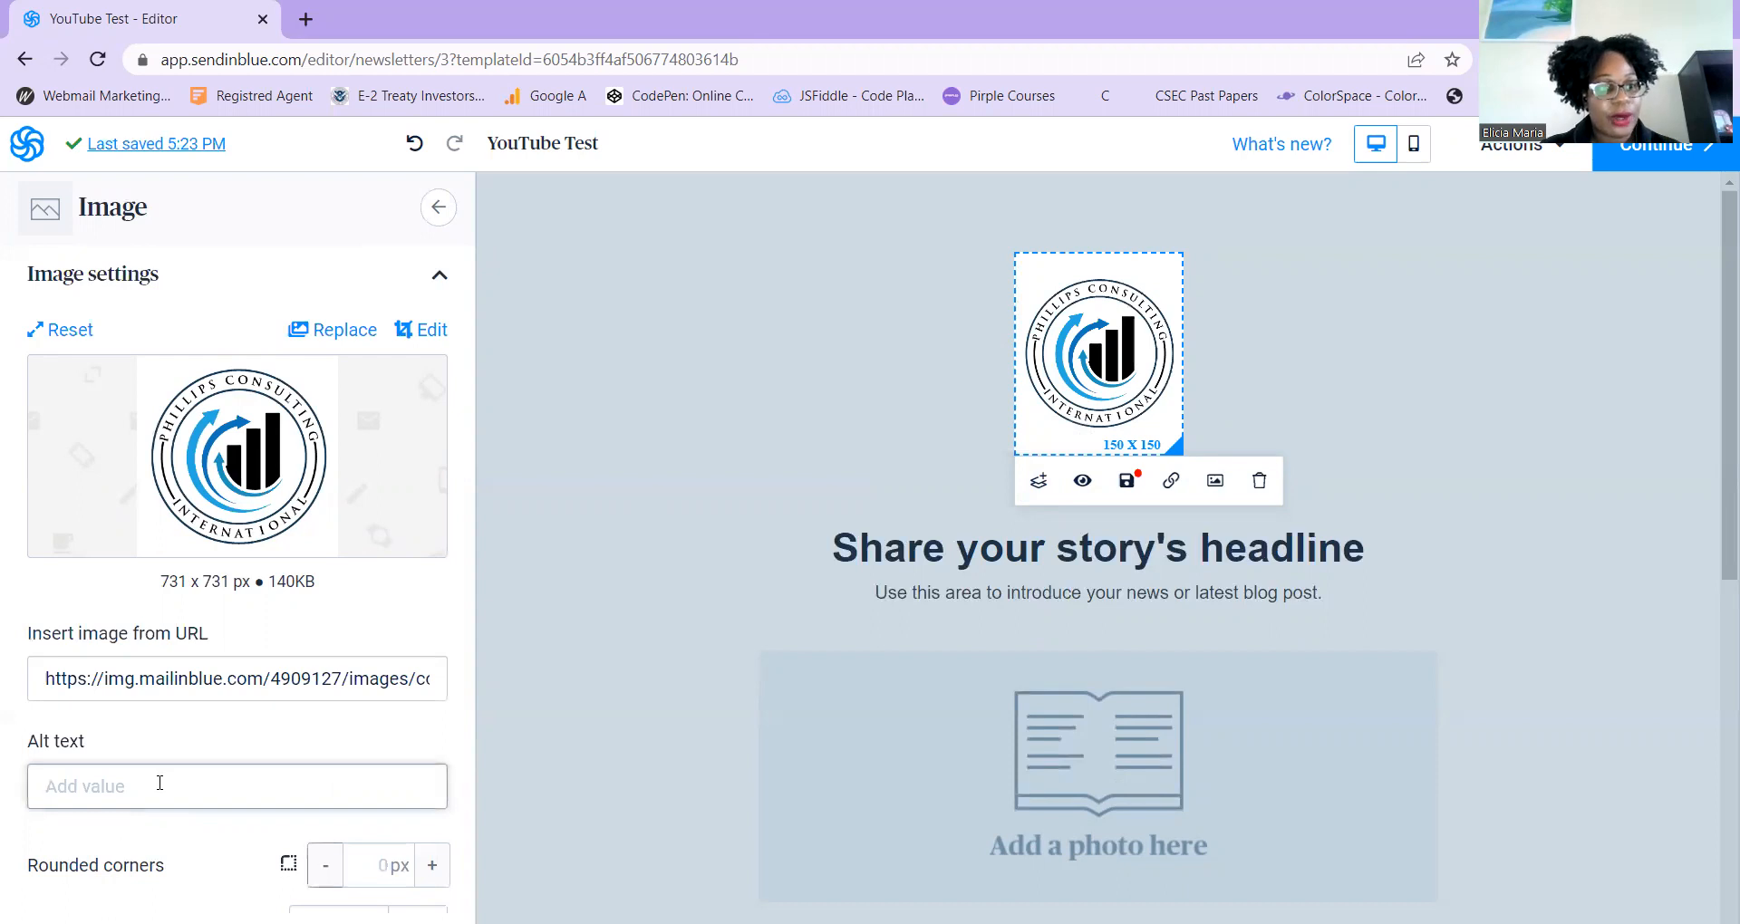
scroll(161, 787, down, 4)
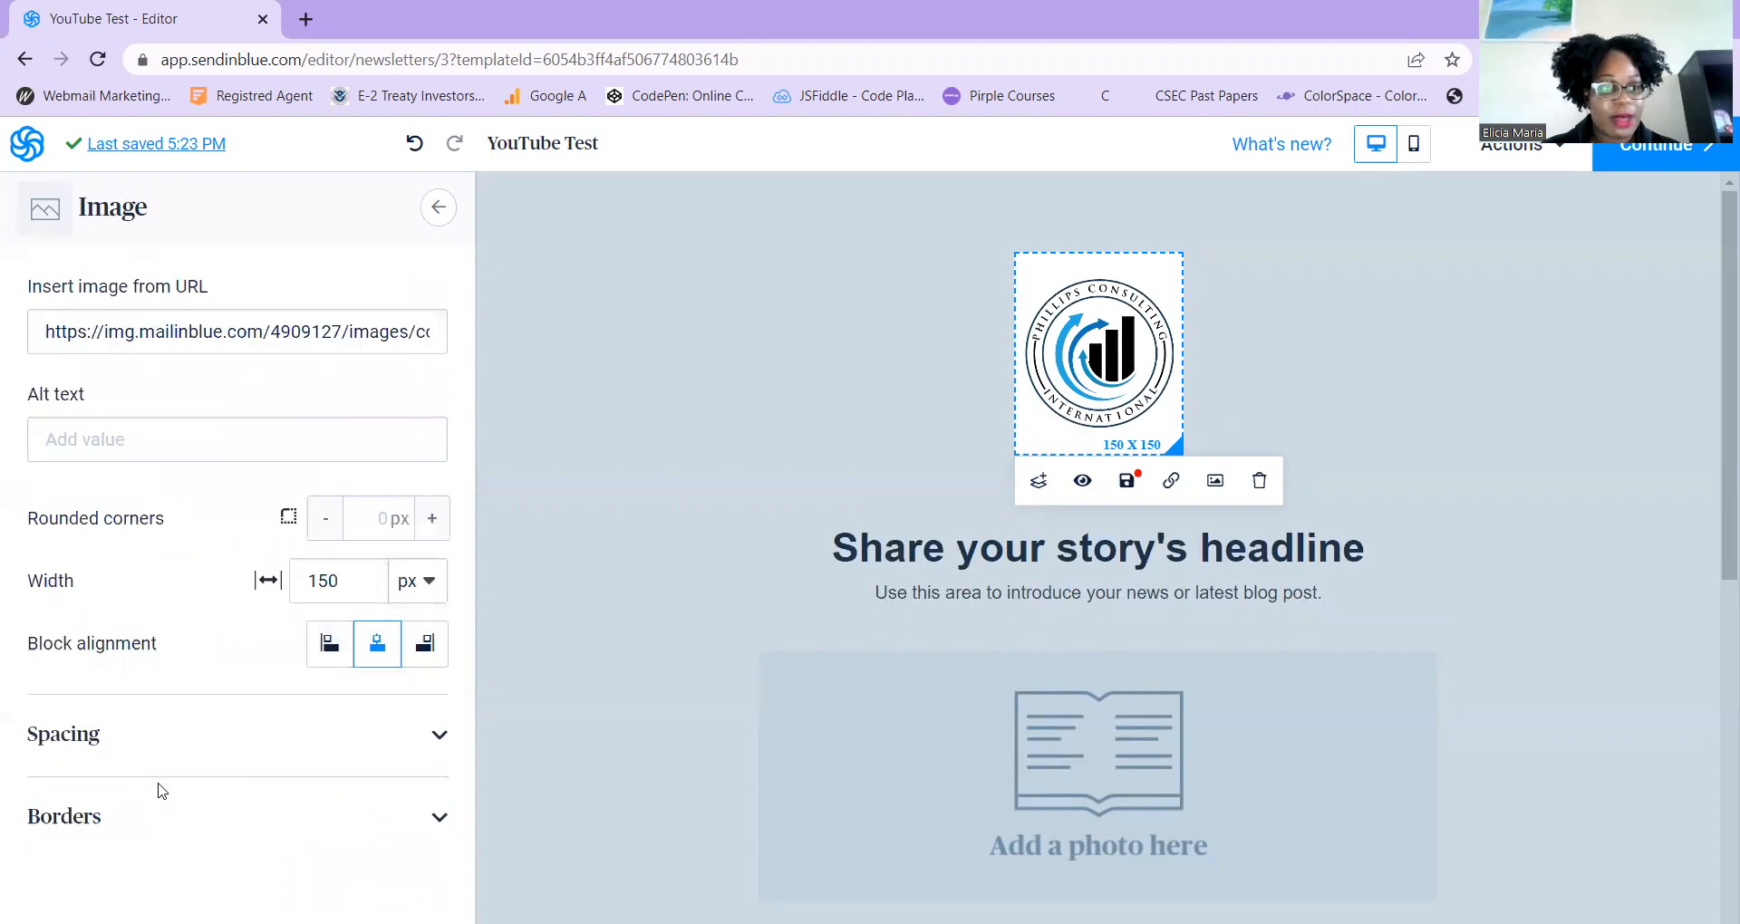
click(439, 752)
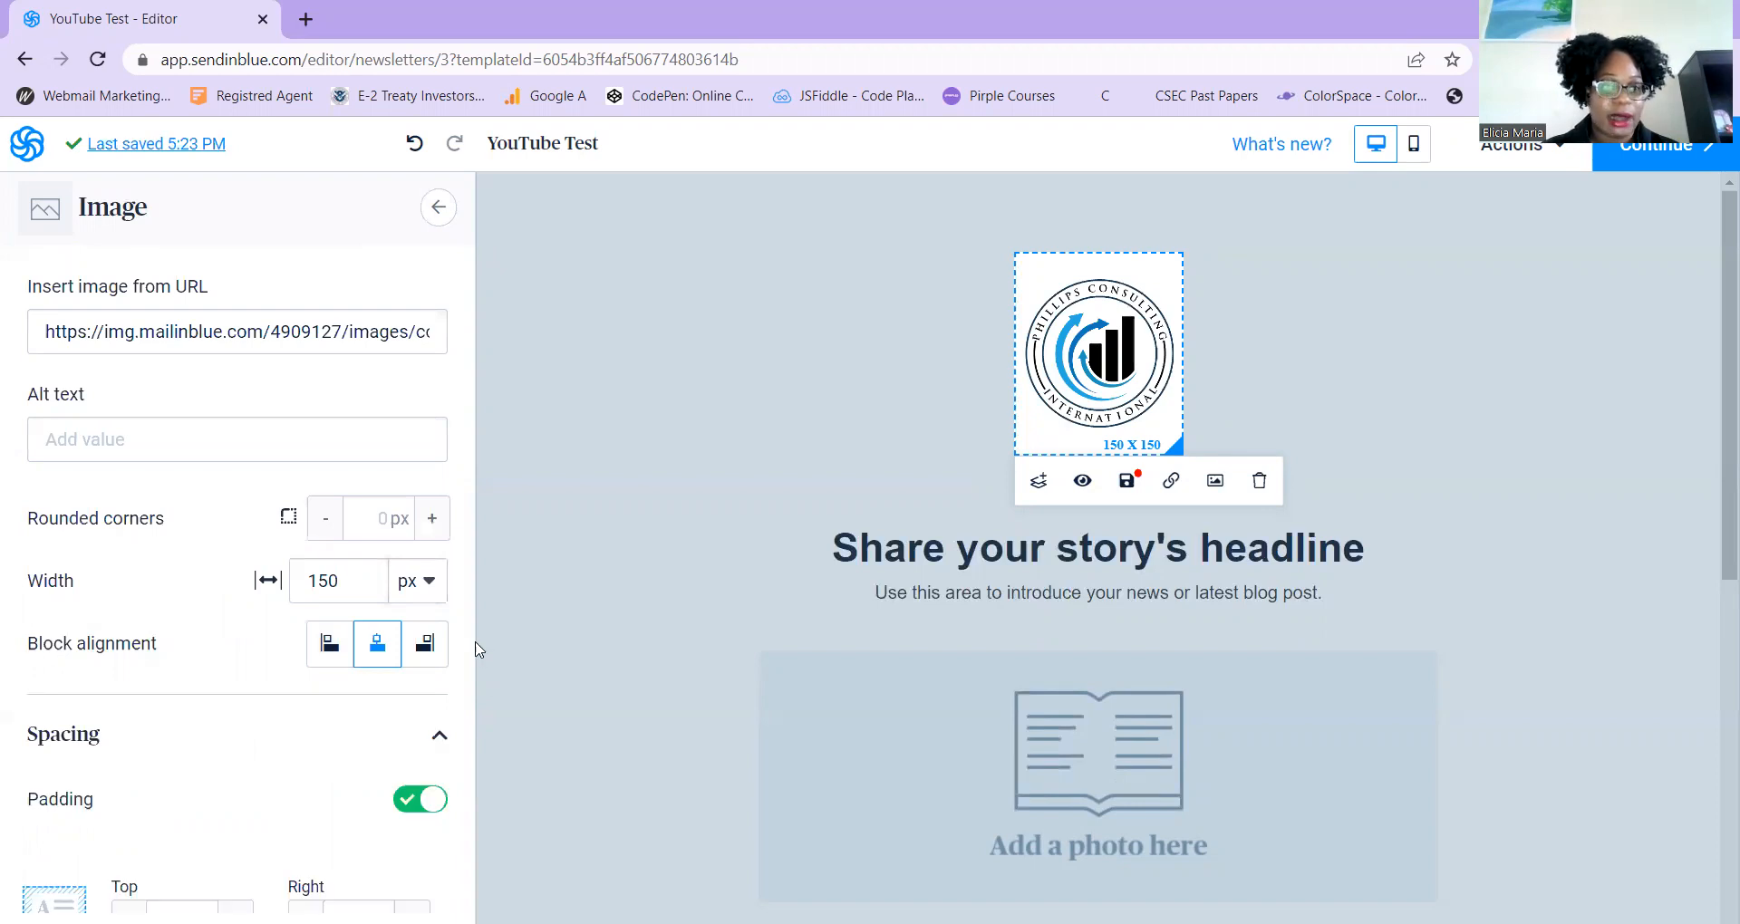
click(220, 715)
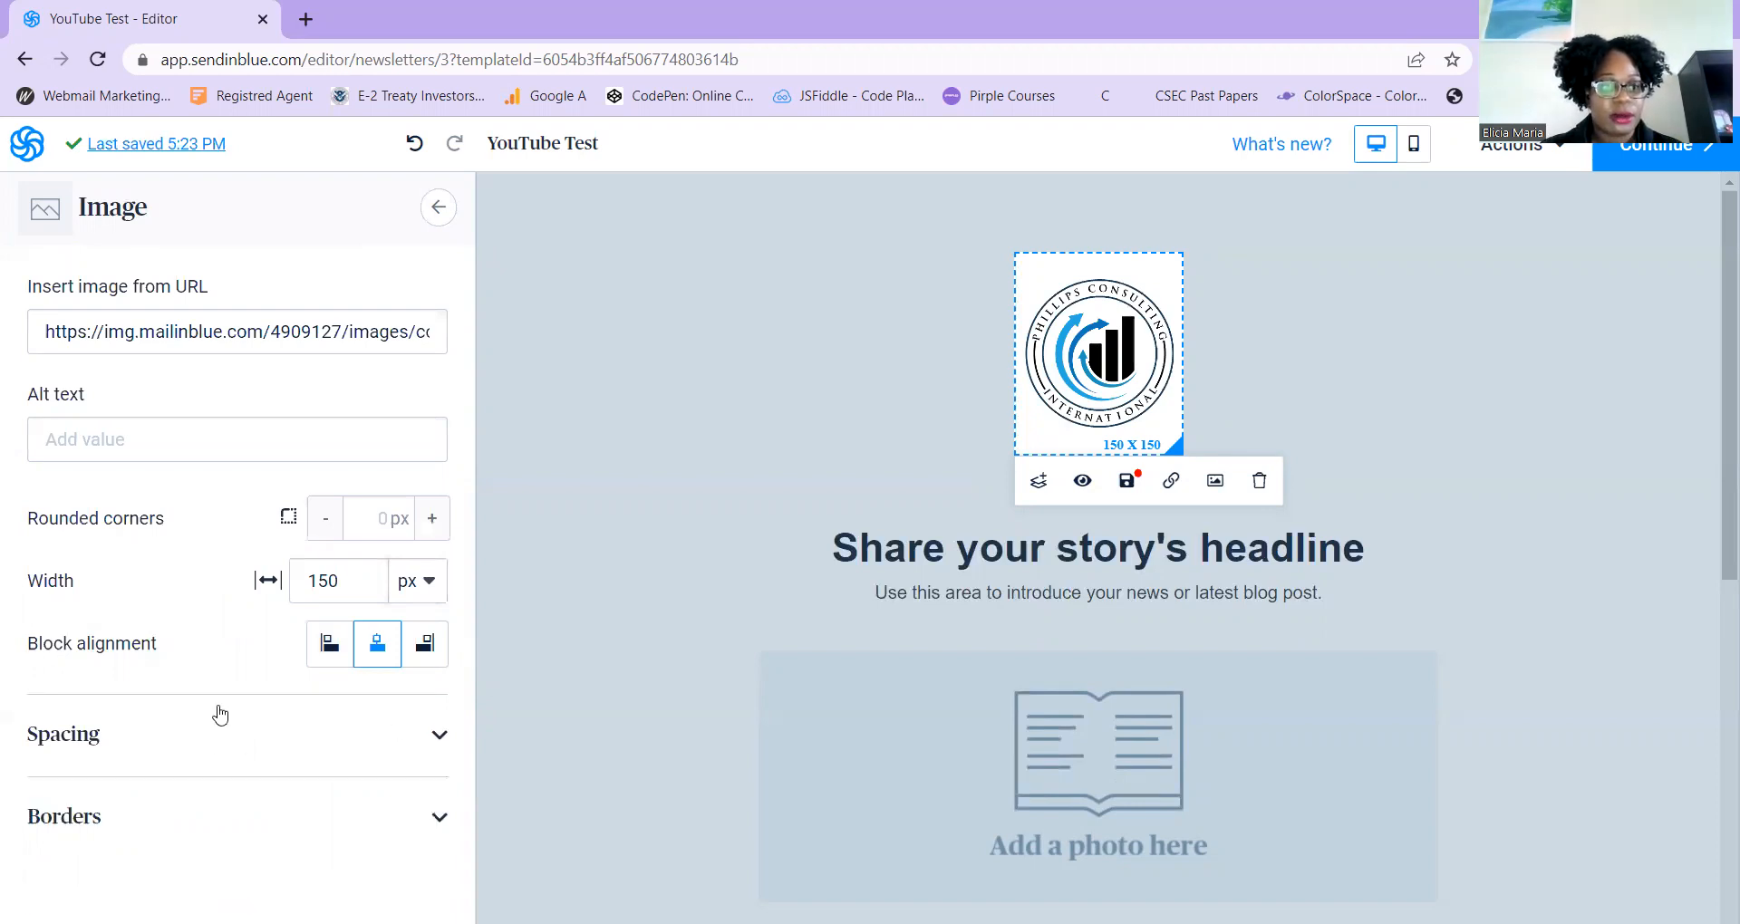
click(231, 736)
scroll(236, 743, down, 1)
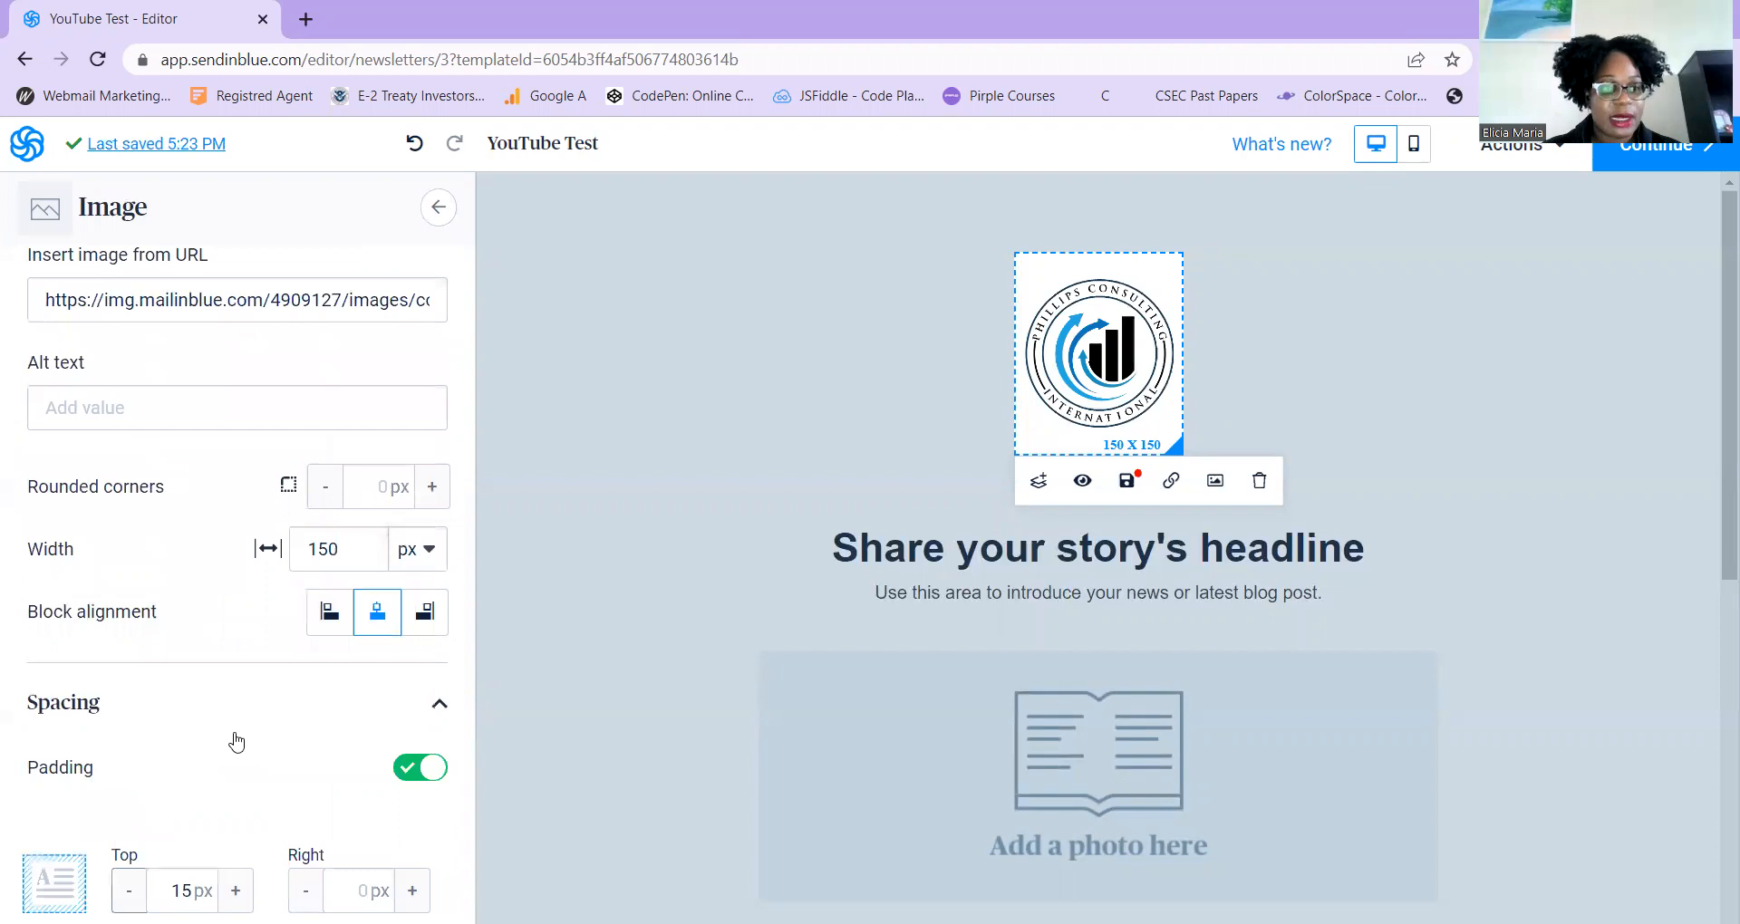
scroll(239, 740, down, 4)
key(Tab)
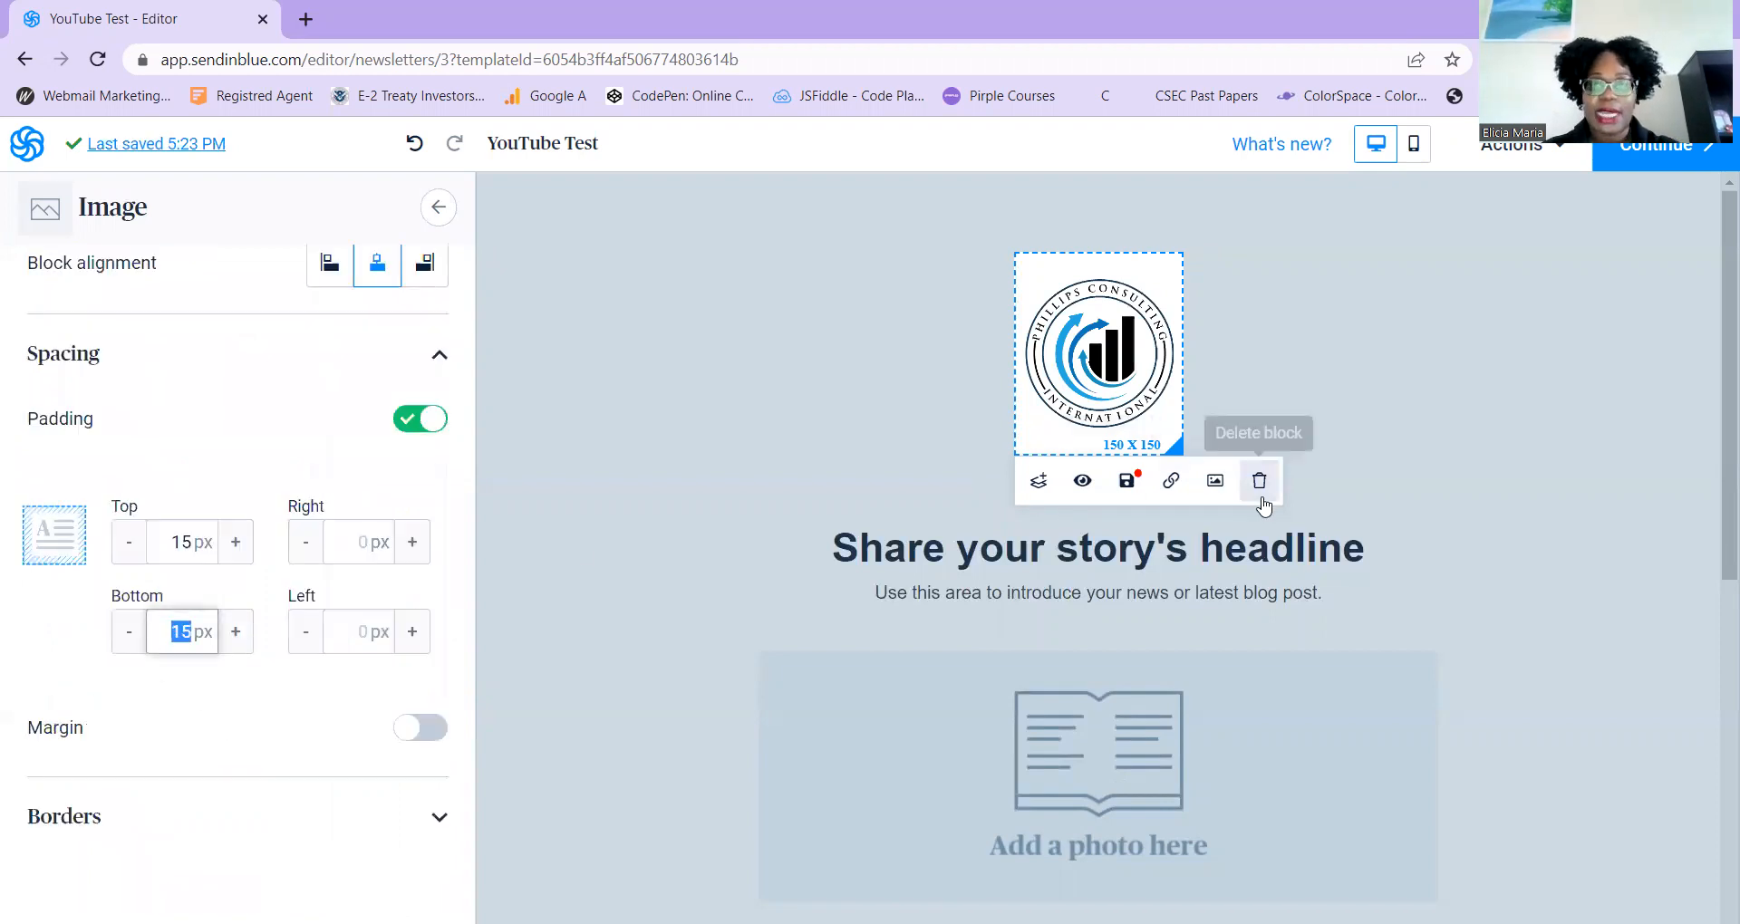
click(127, 634)
click(127, 635)
click(127, 635)
click(127, 635)
click(127, 635)
click(127, 634)
click(127, 634)
click(126, 635)
click(127, 634)
click(127, 635)
click(127, 635)
click(127, 635)
click(126, 635)
click(127, 635)
click(127, 634)
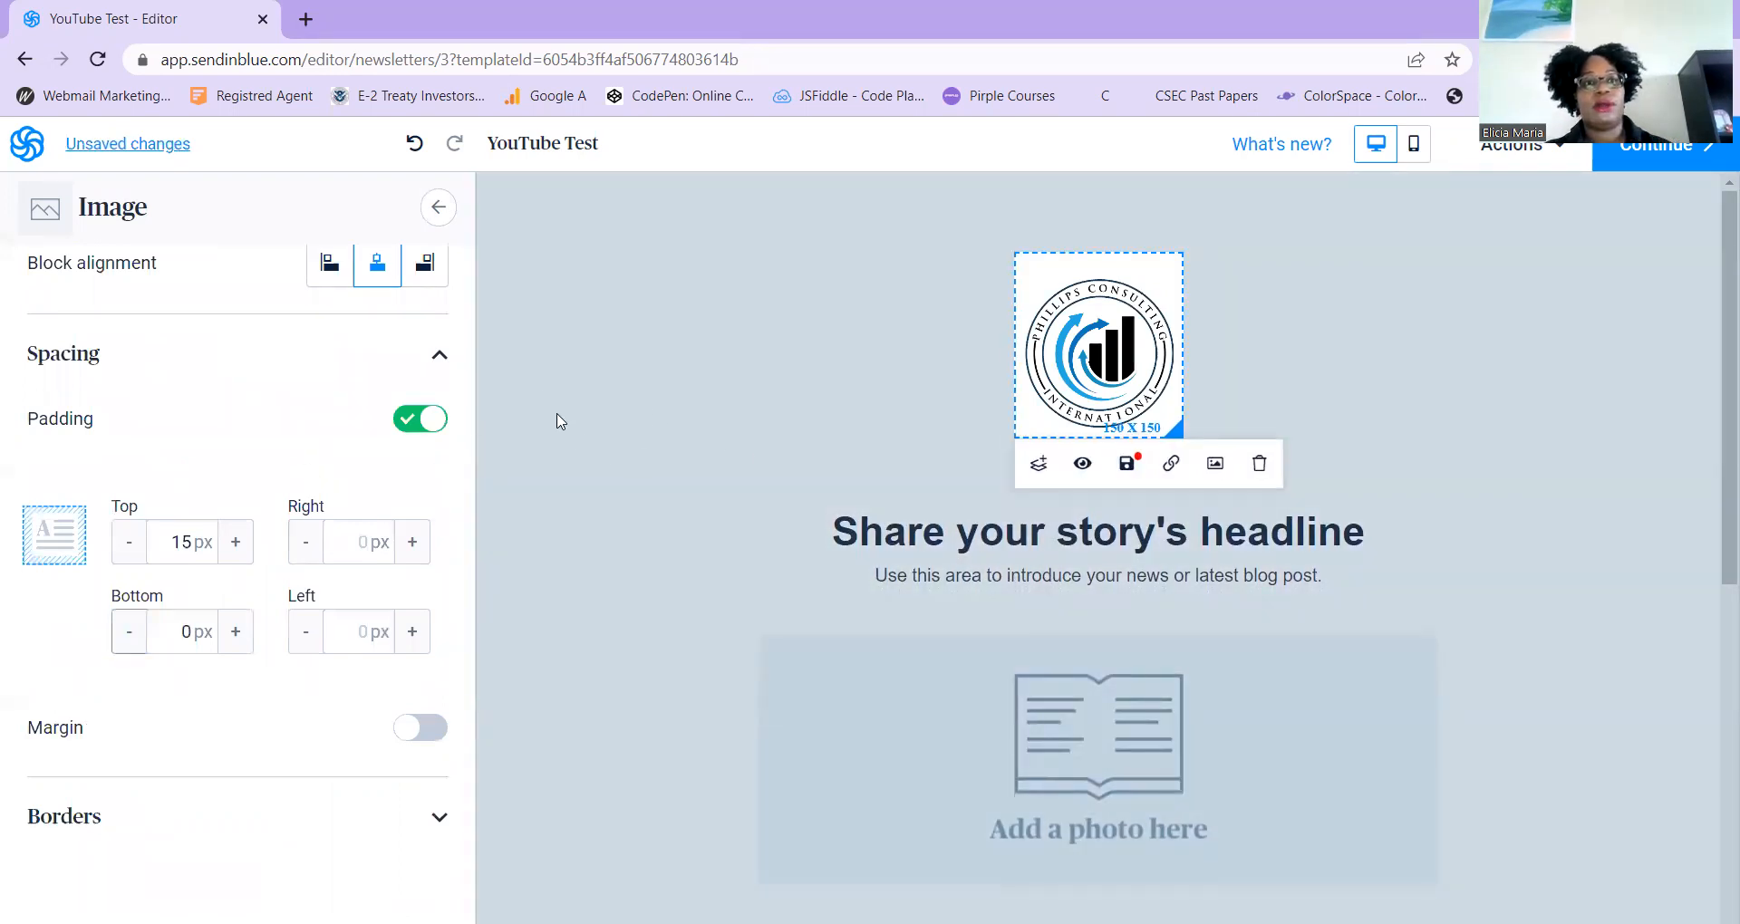
click(583, 367)
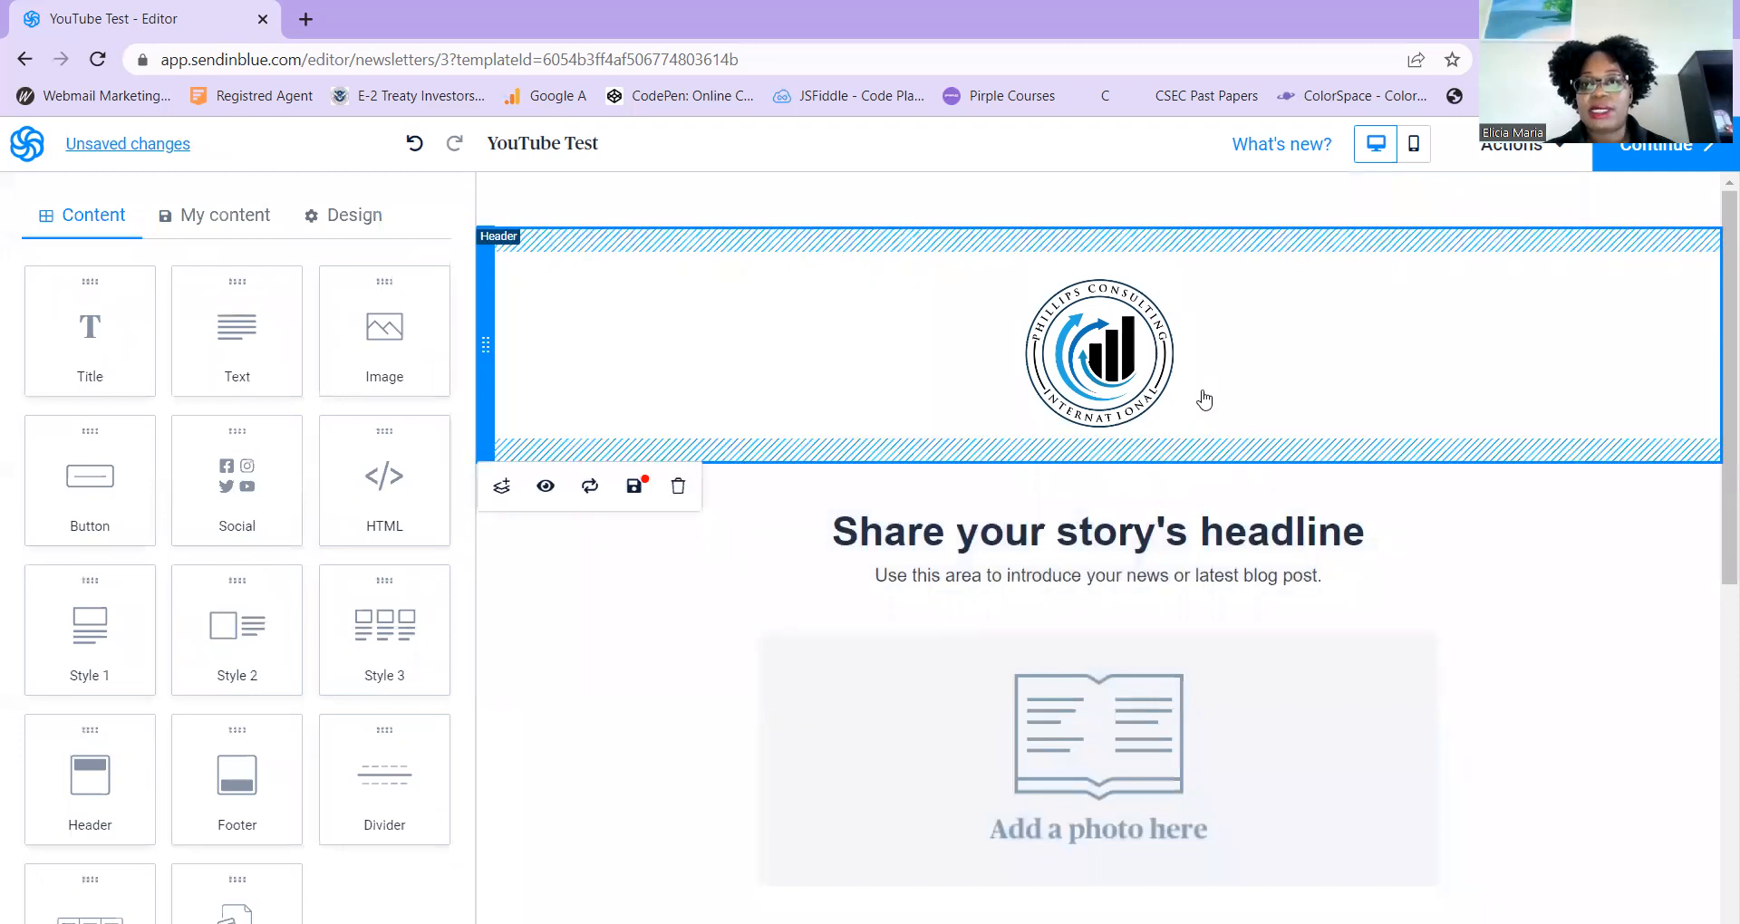
Set the headline block's top padding to 0 px and return to the email layout
click(1160, 515)
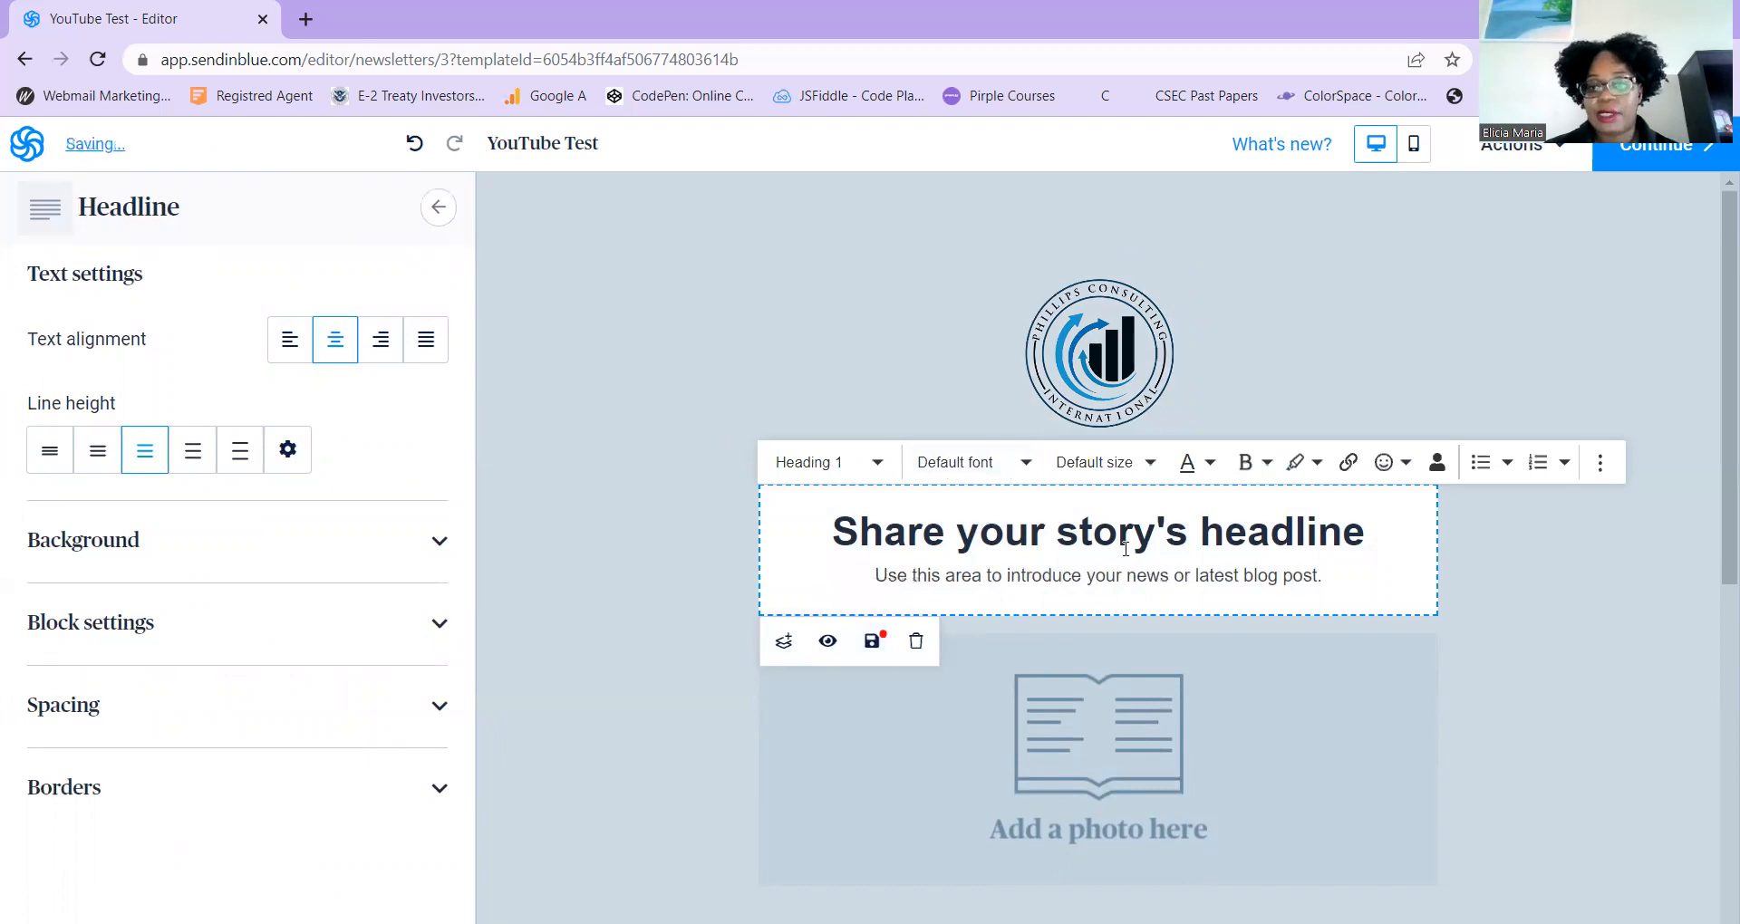
click(680, 402)
click(1092, 520)
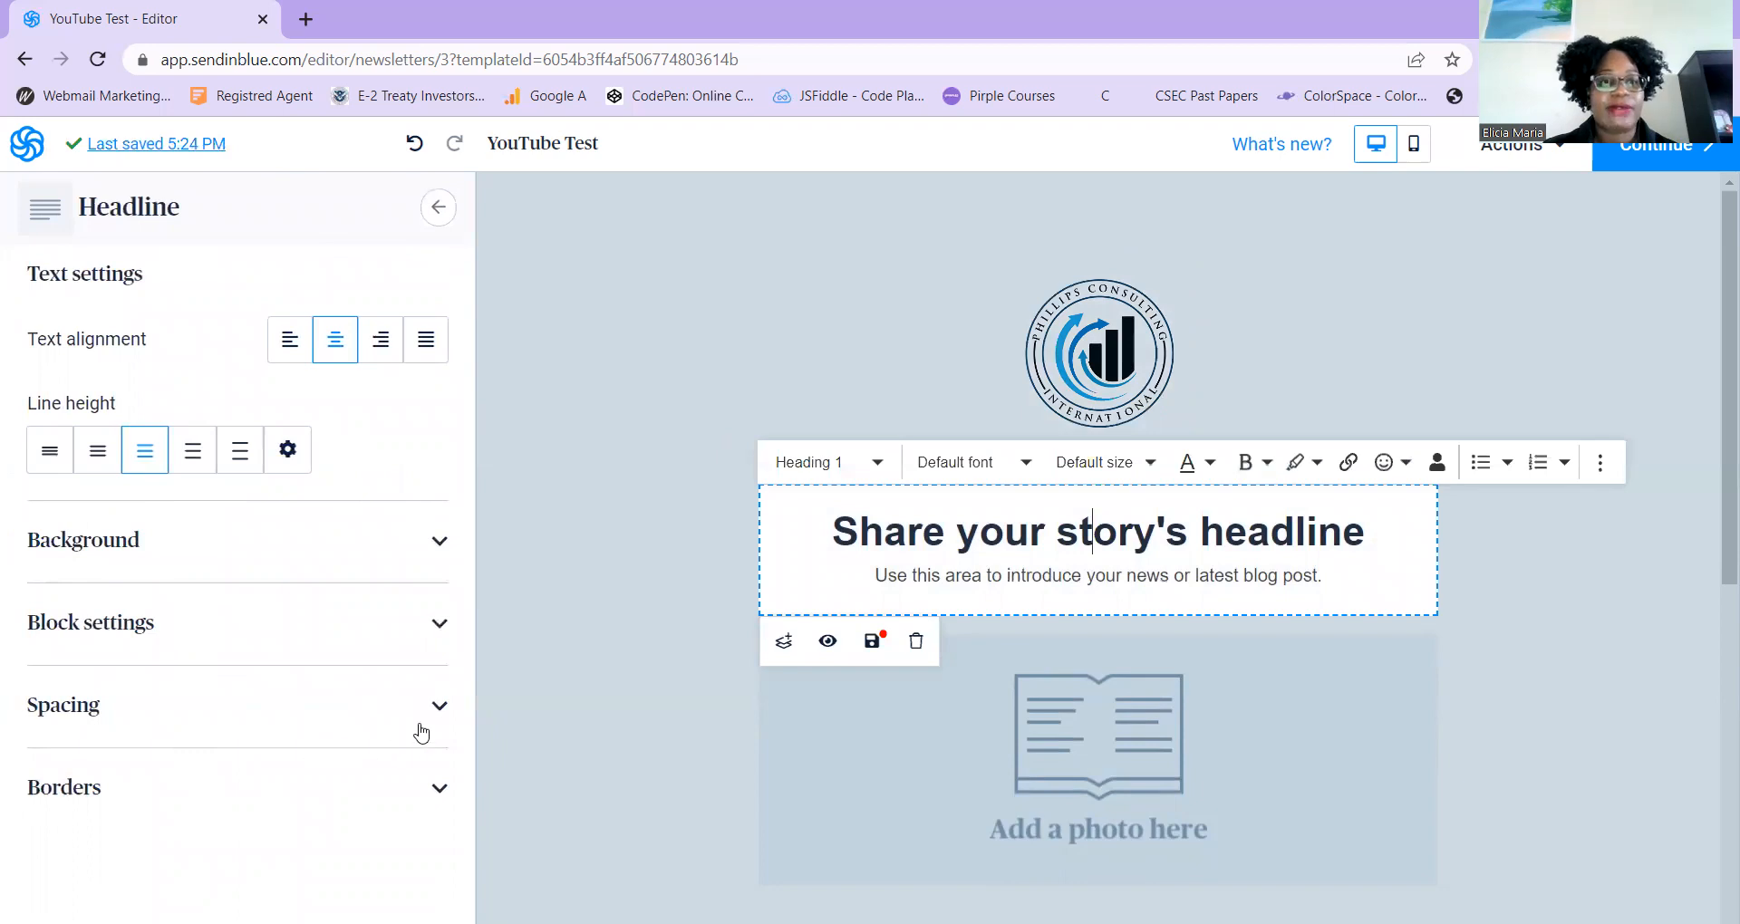
click(437, 711)
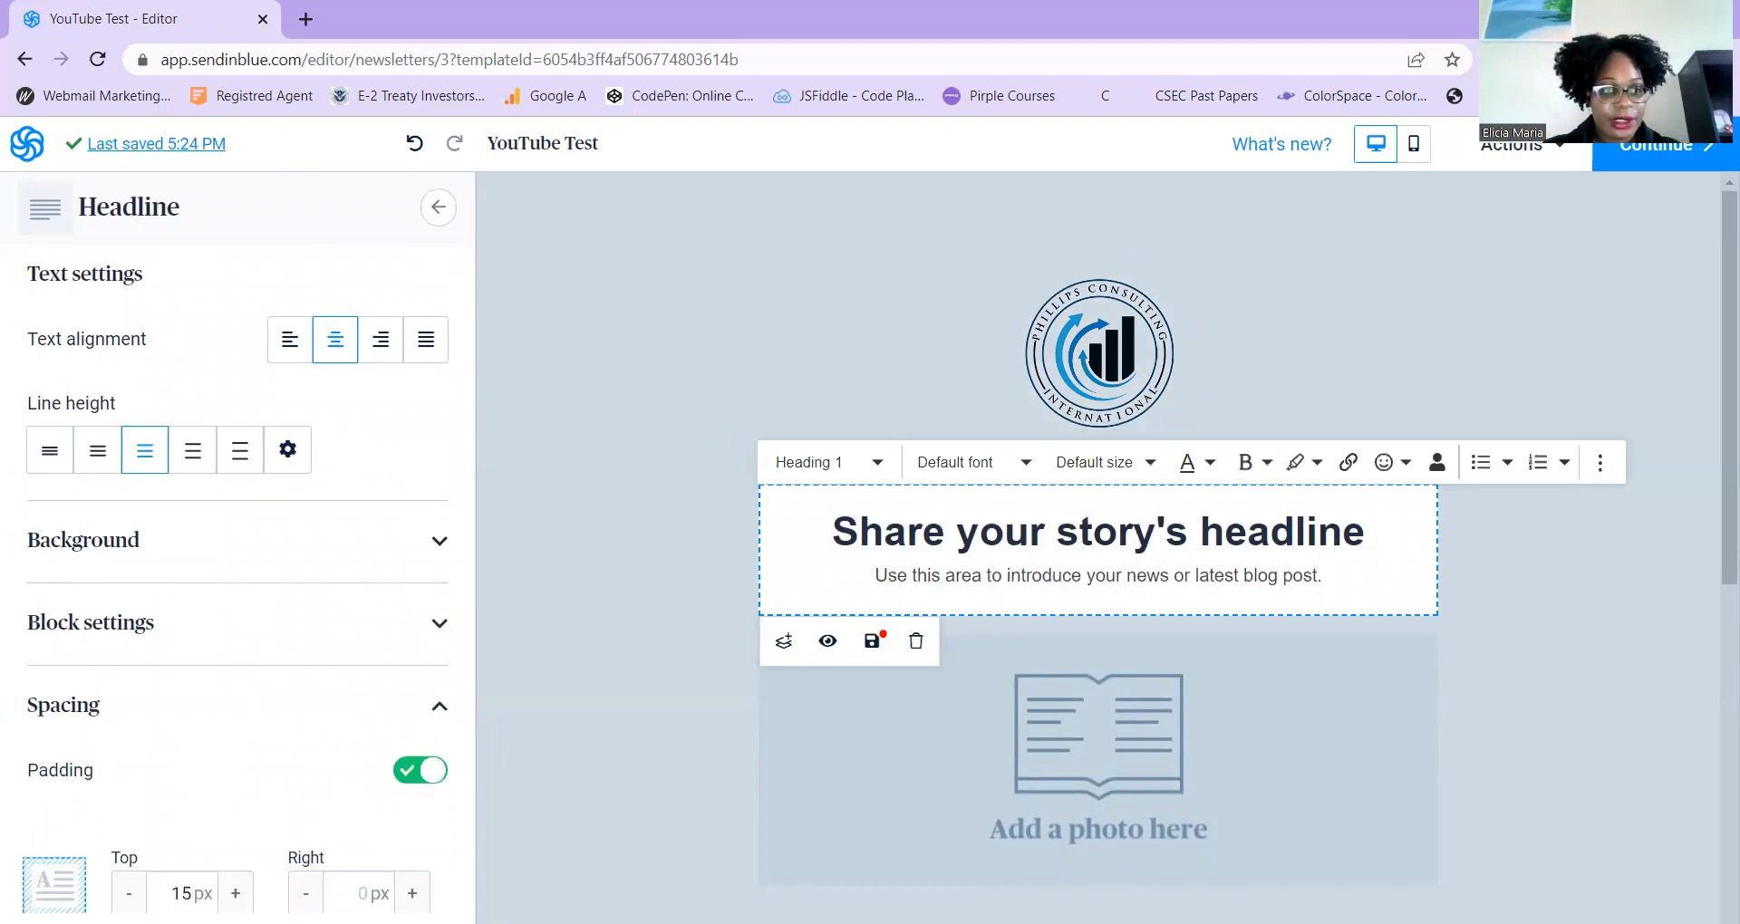
scroll(238, 543, down, 4)
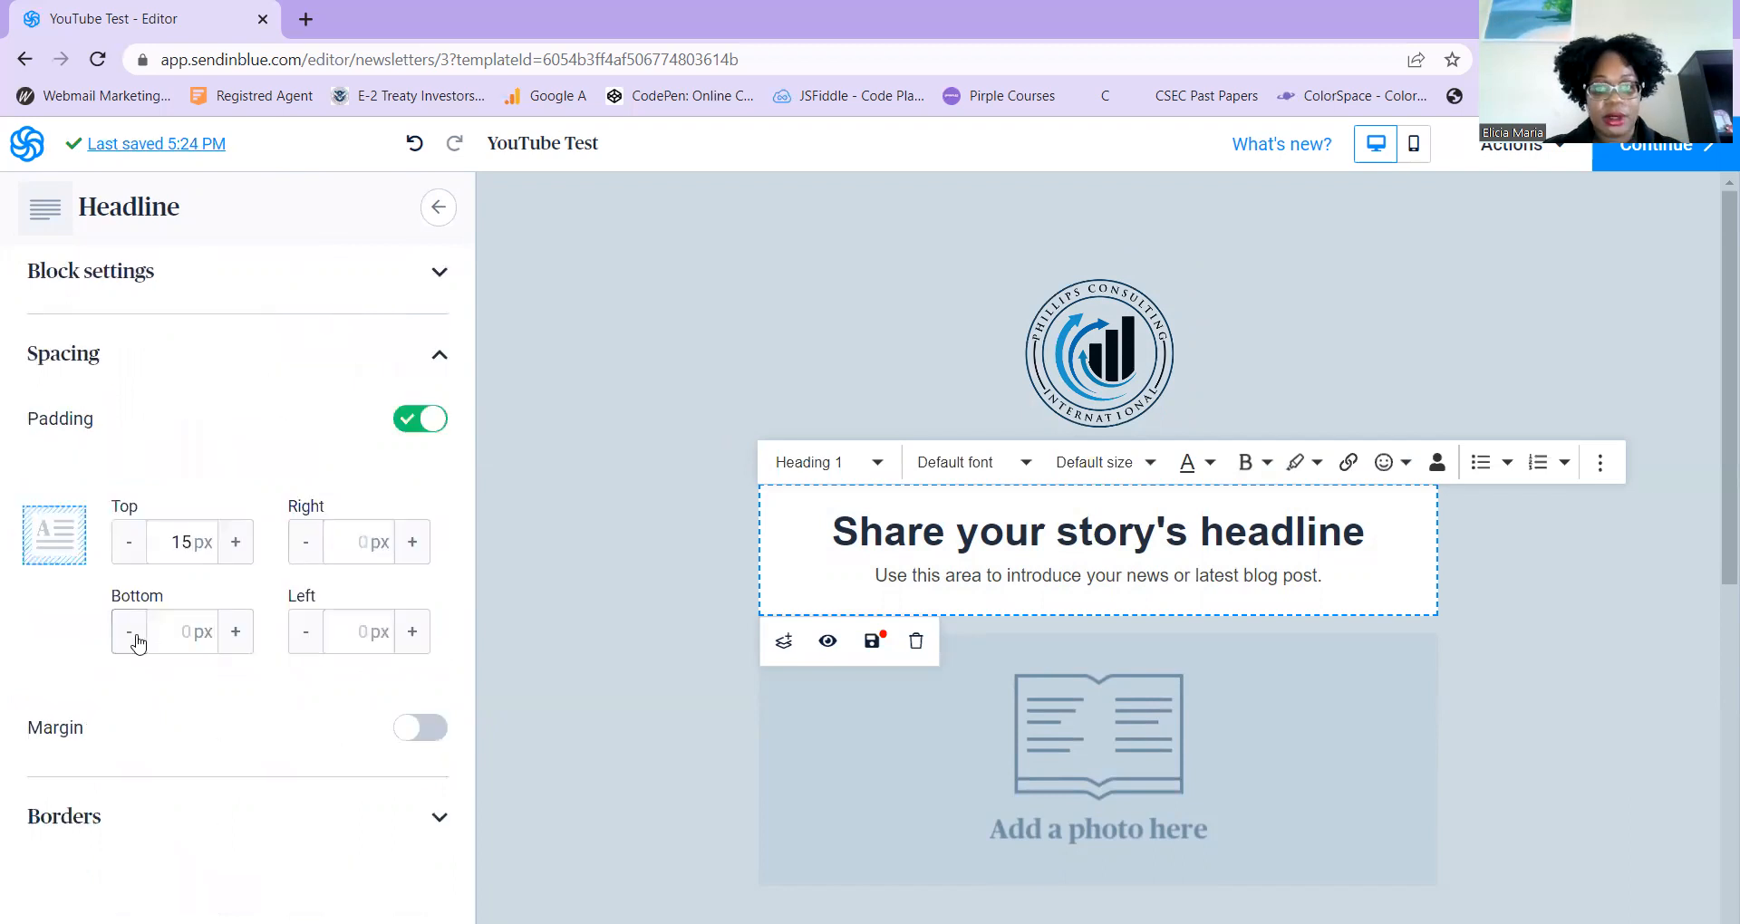
click(128, 544)
click(129, 544)
click(129, 544)
click(129, 545)
click(129, 545)
click(128, 549)
click(129, 548)
click(129, 548)
click(128, 548)
click(129, 548)
click(129, 548)
click(129, 549)
click(128, 548)
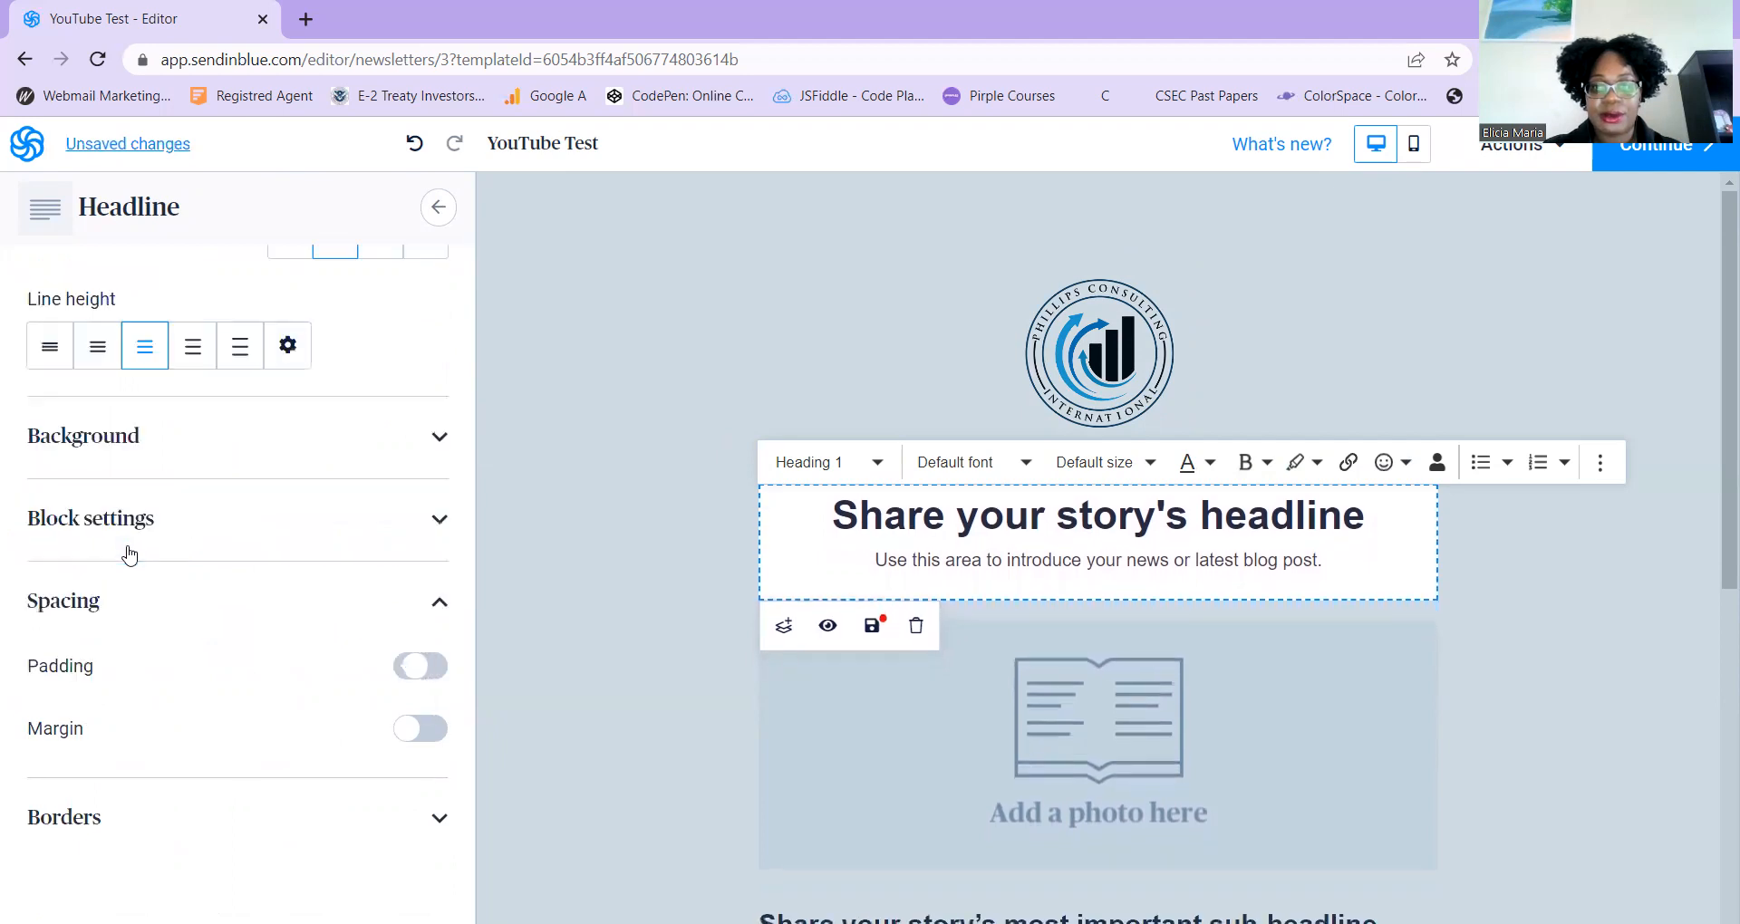
click(129, 554)
click(653, 469)
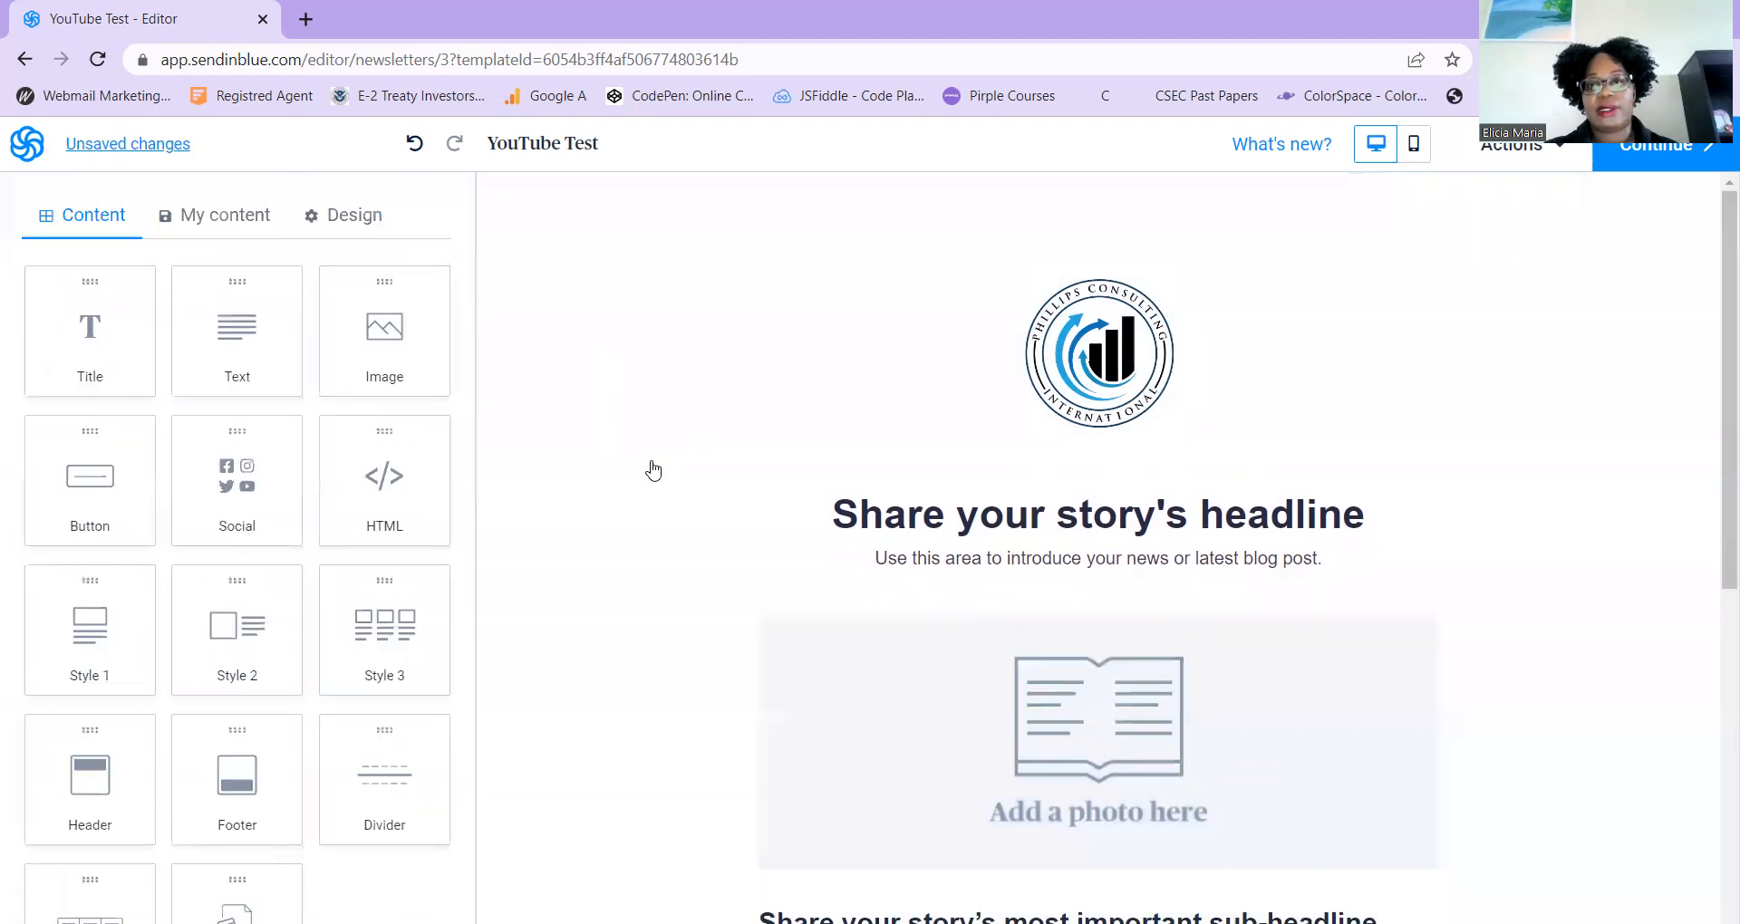
Replace the placeholder headline text with "Welcome To Our Community"
click(1576, 539)
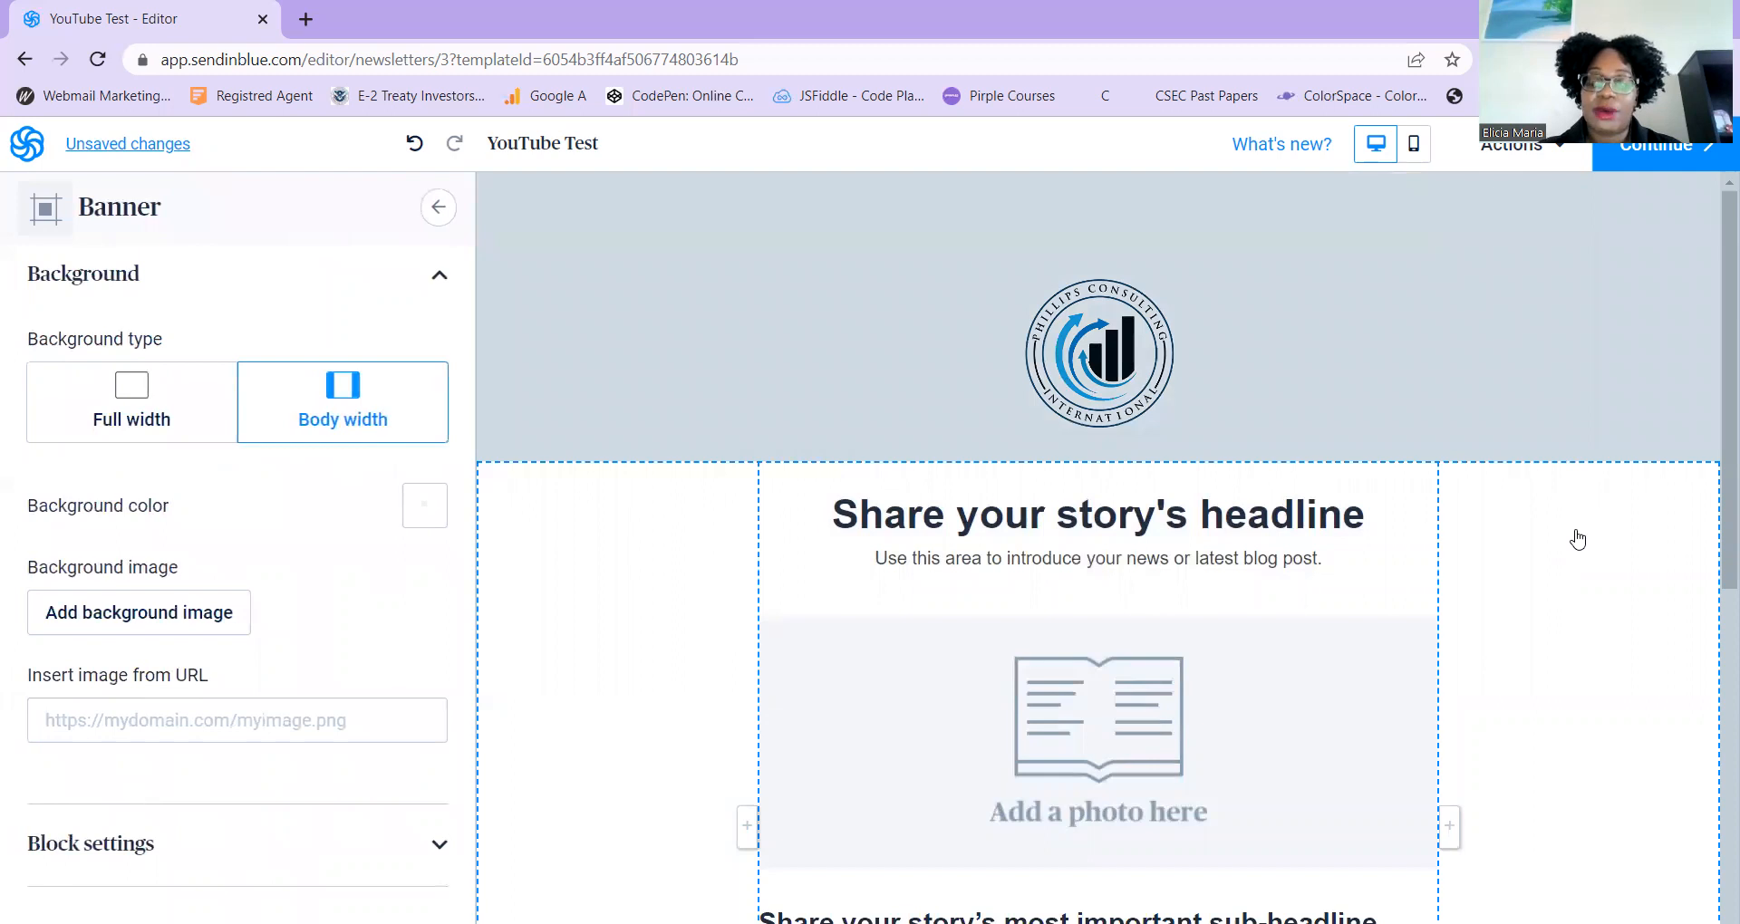
triple_click(1267, 523)
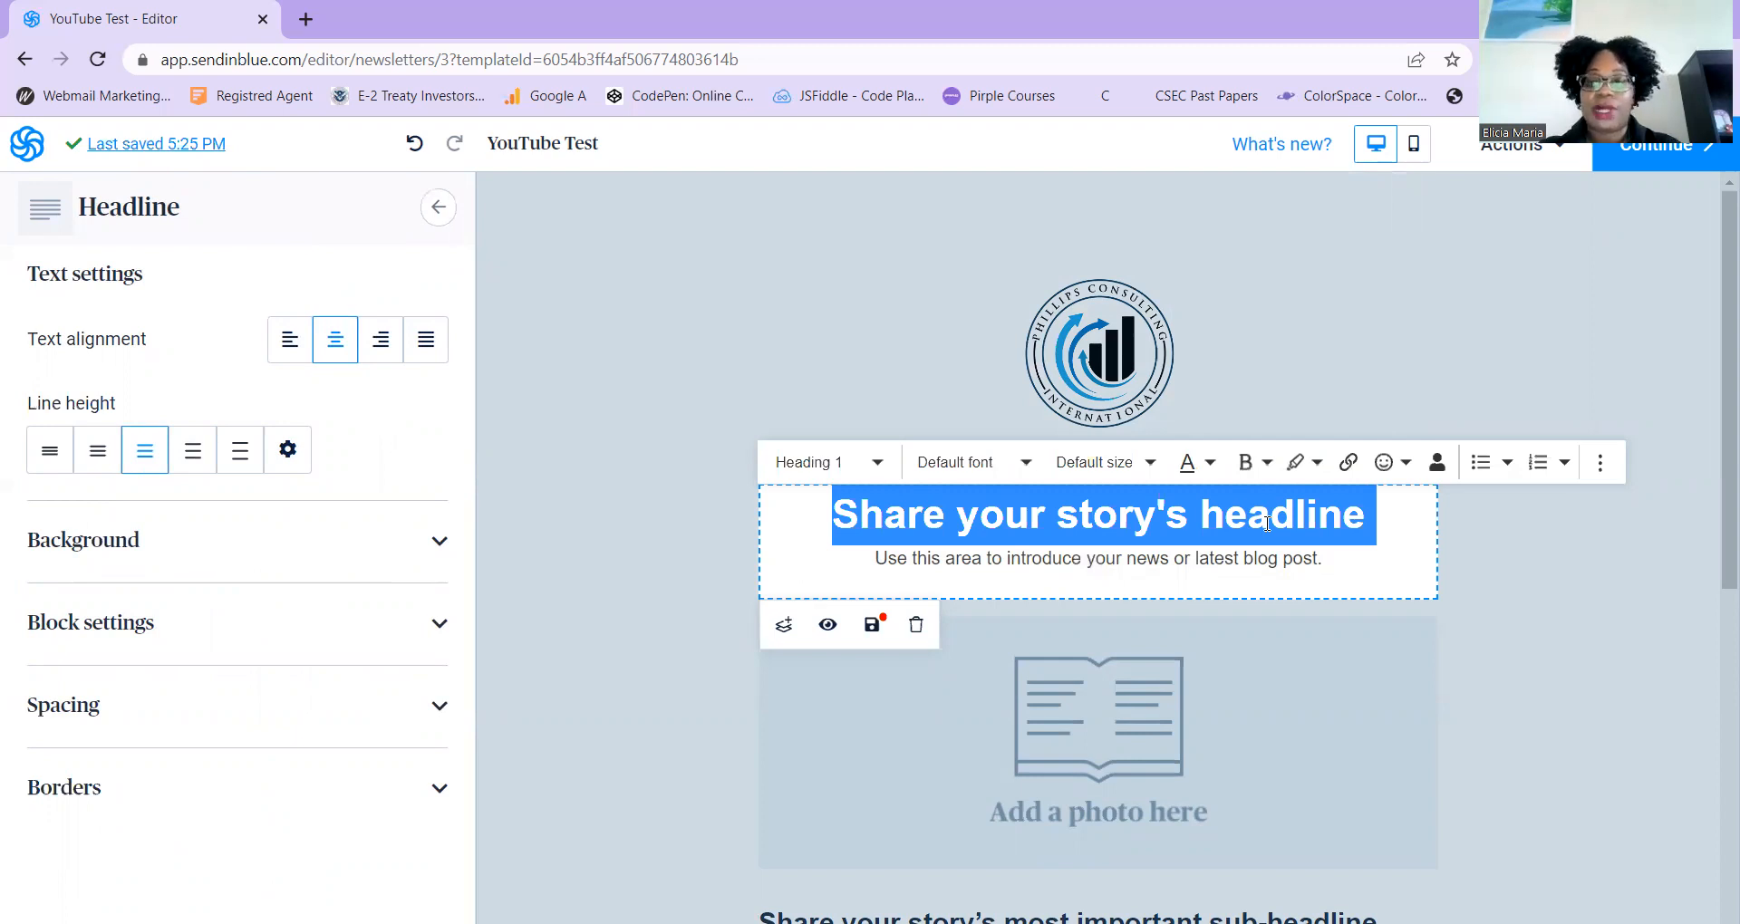
text(Welcome To Our COmmu)
key(BackSpace)
key(BackSpace)
key(BackSpace)
key(BackSpace)
text(ommunity)
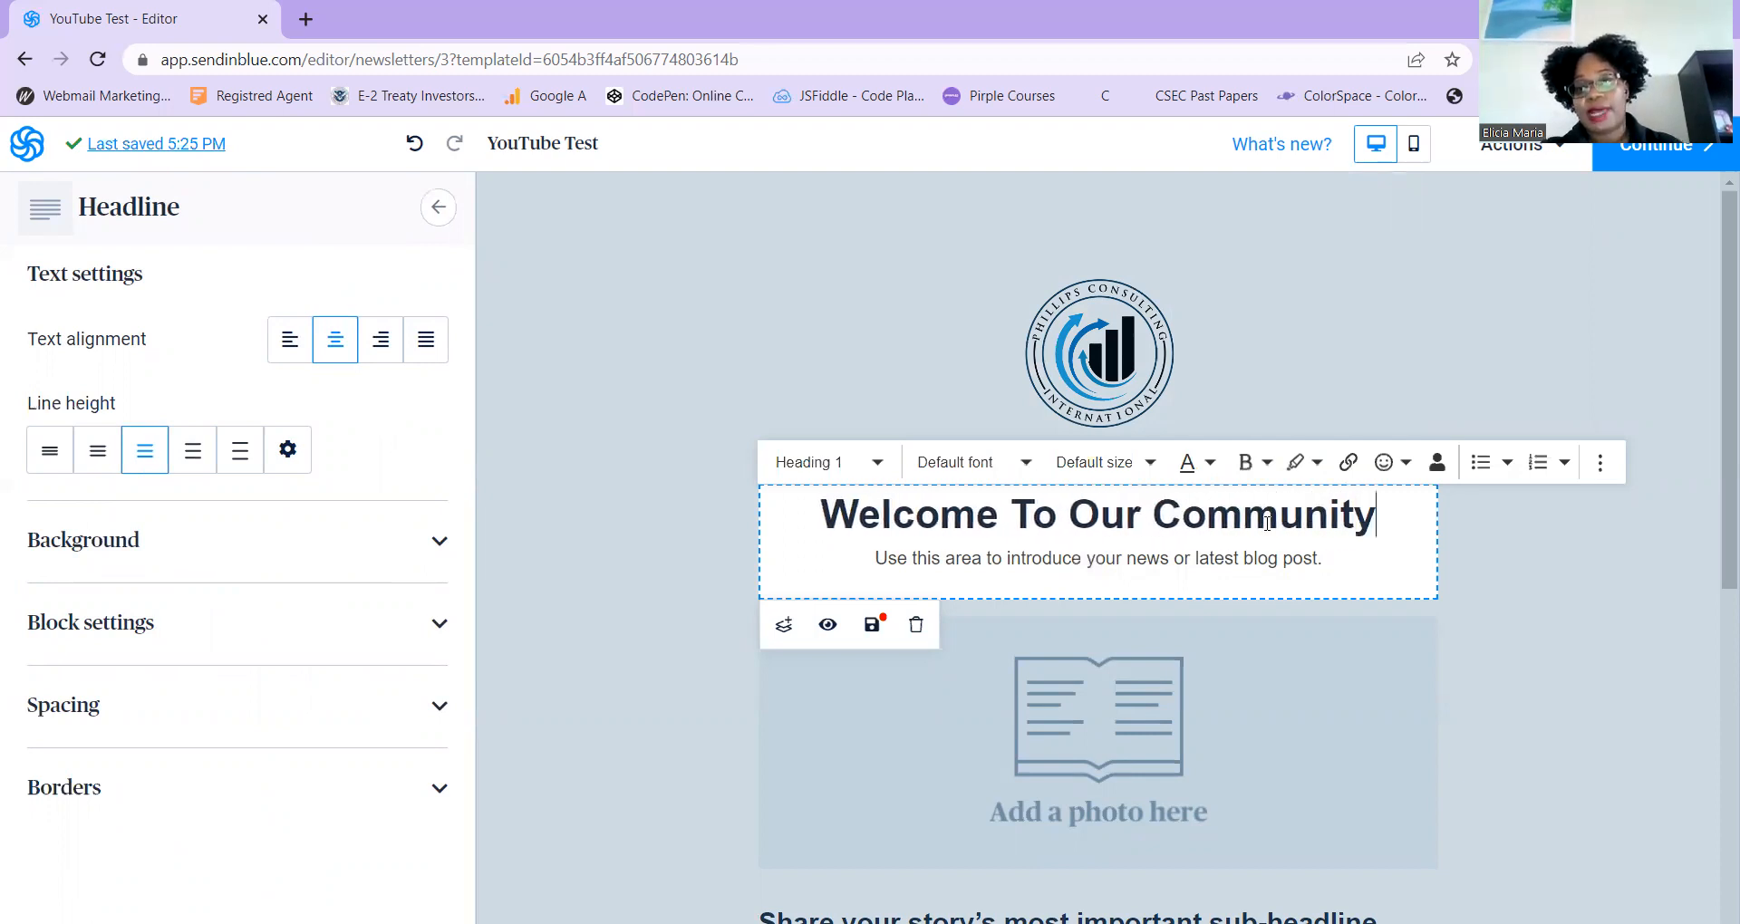
Delete the placeholder introduction line below the headline and return to the email layout
triple_click(1015, 558)
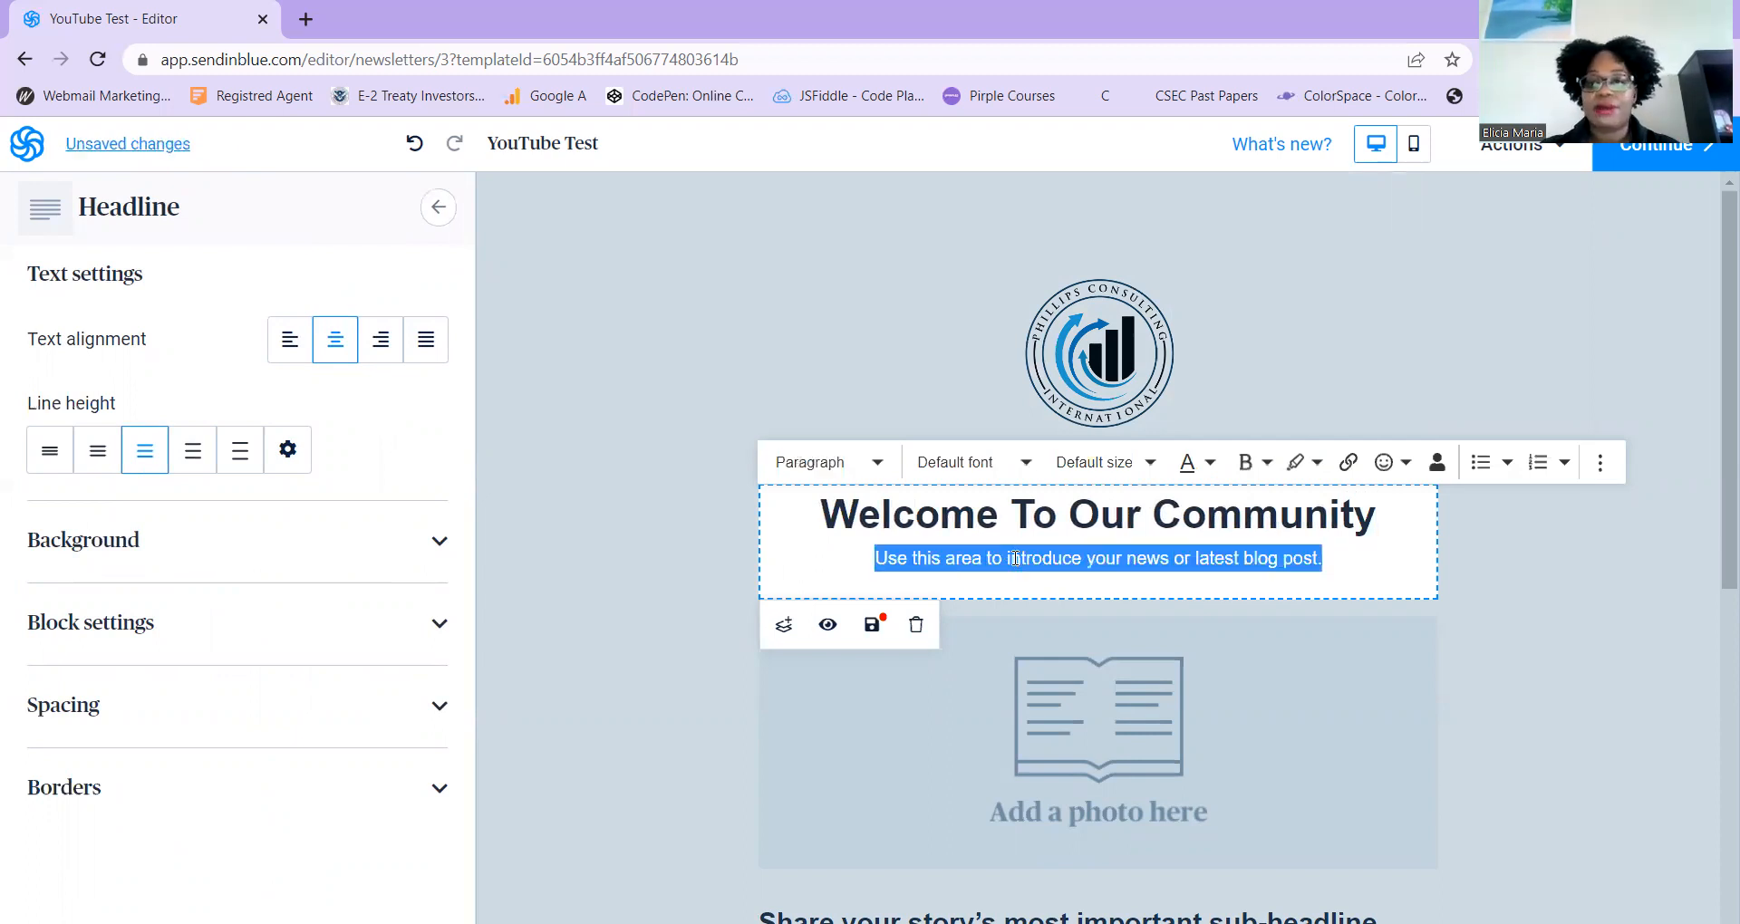
key(BackSpace)
key(BackSpace)
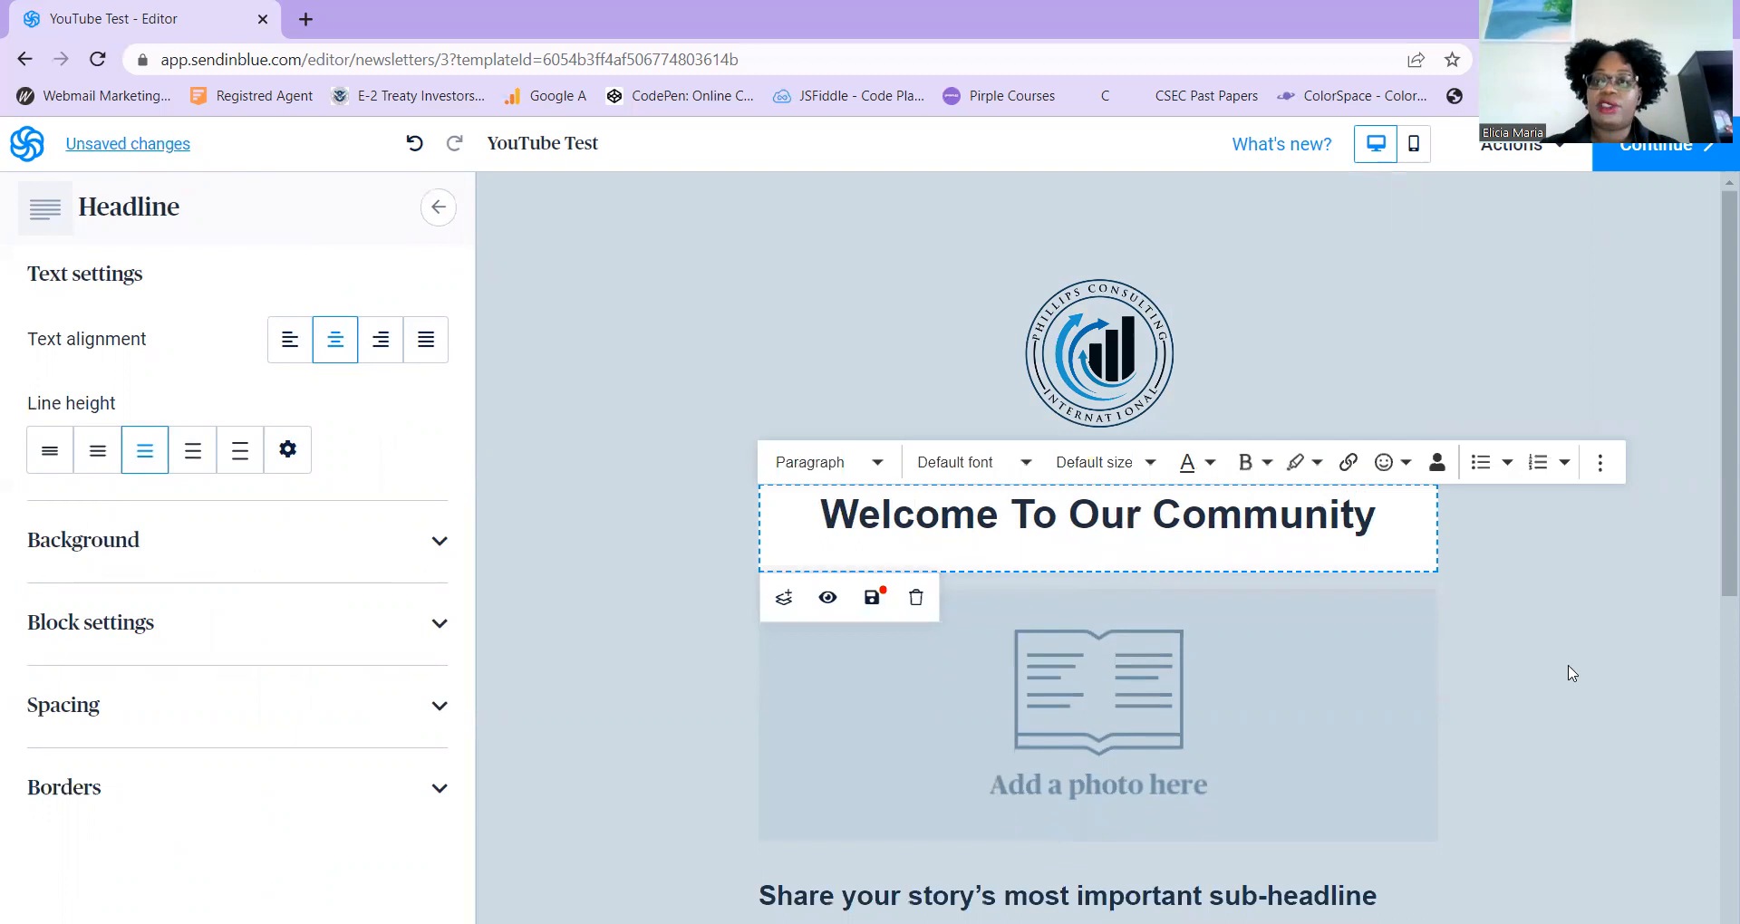
click(1634, 704)
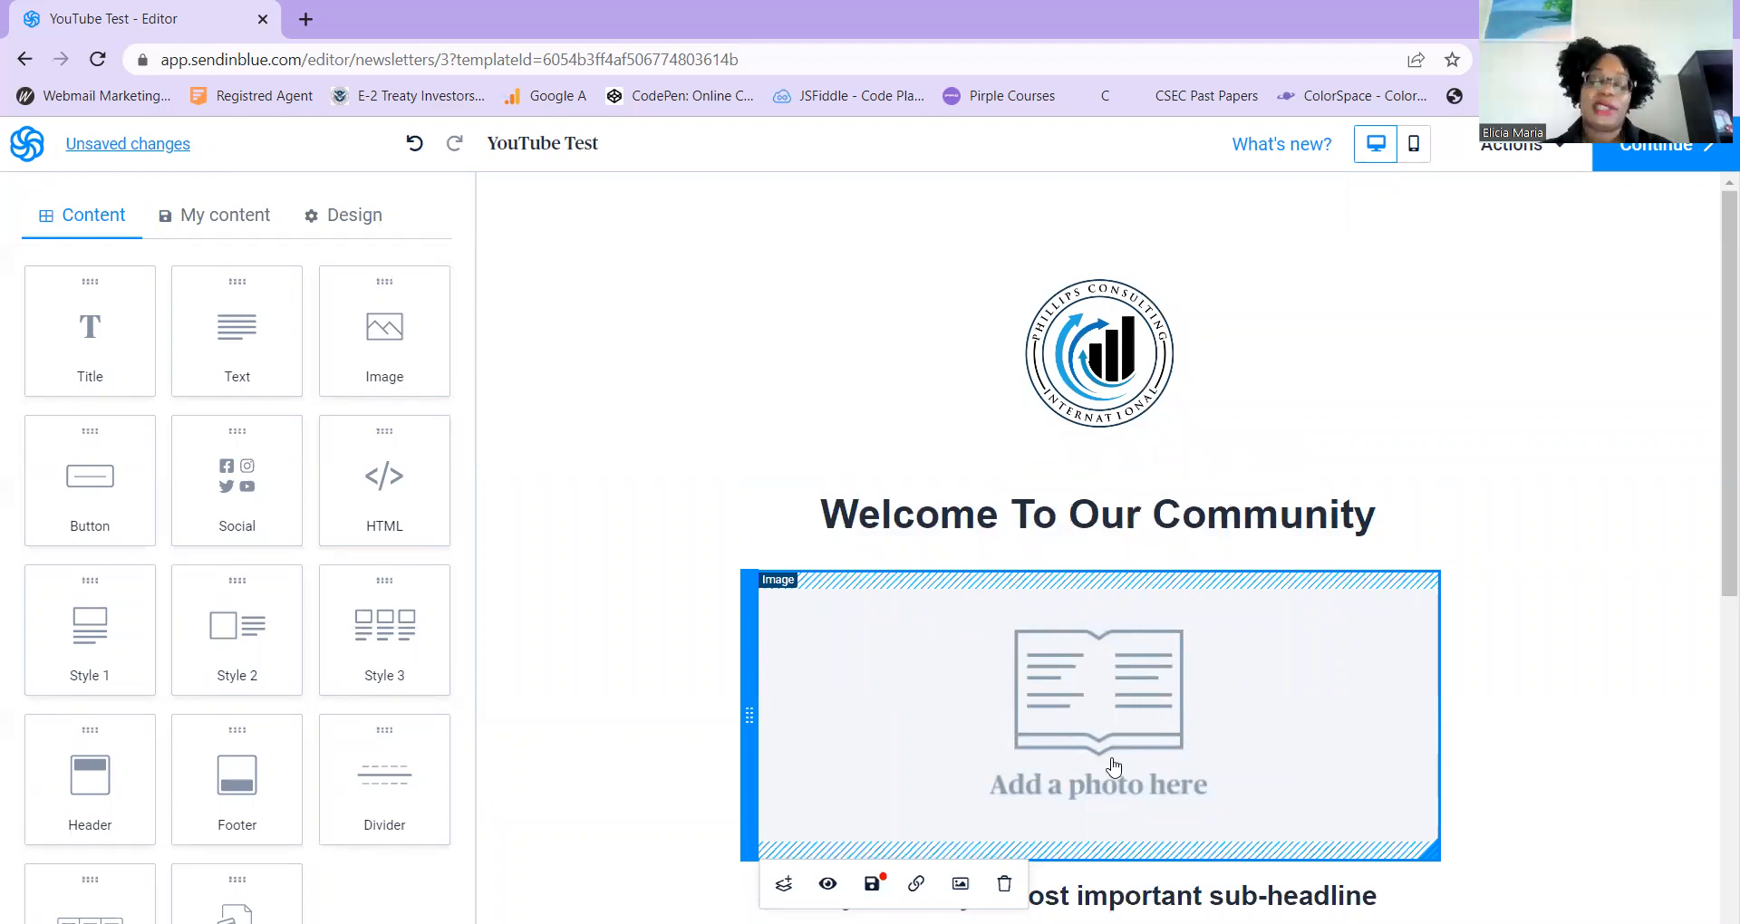
Open google.com in a new browser tab and search for "community photos"
click(305, 19)
click(359, 58)
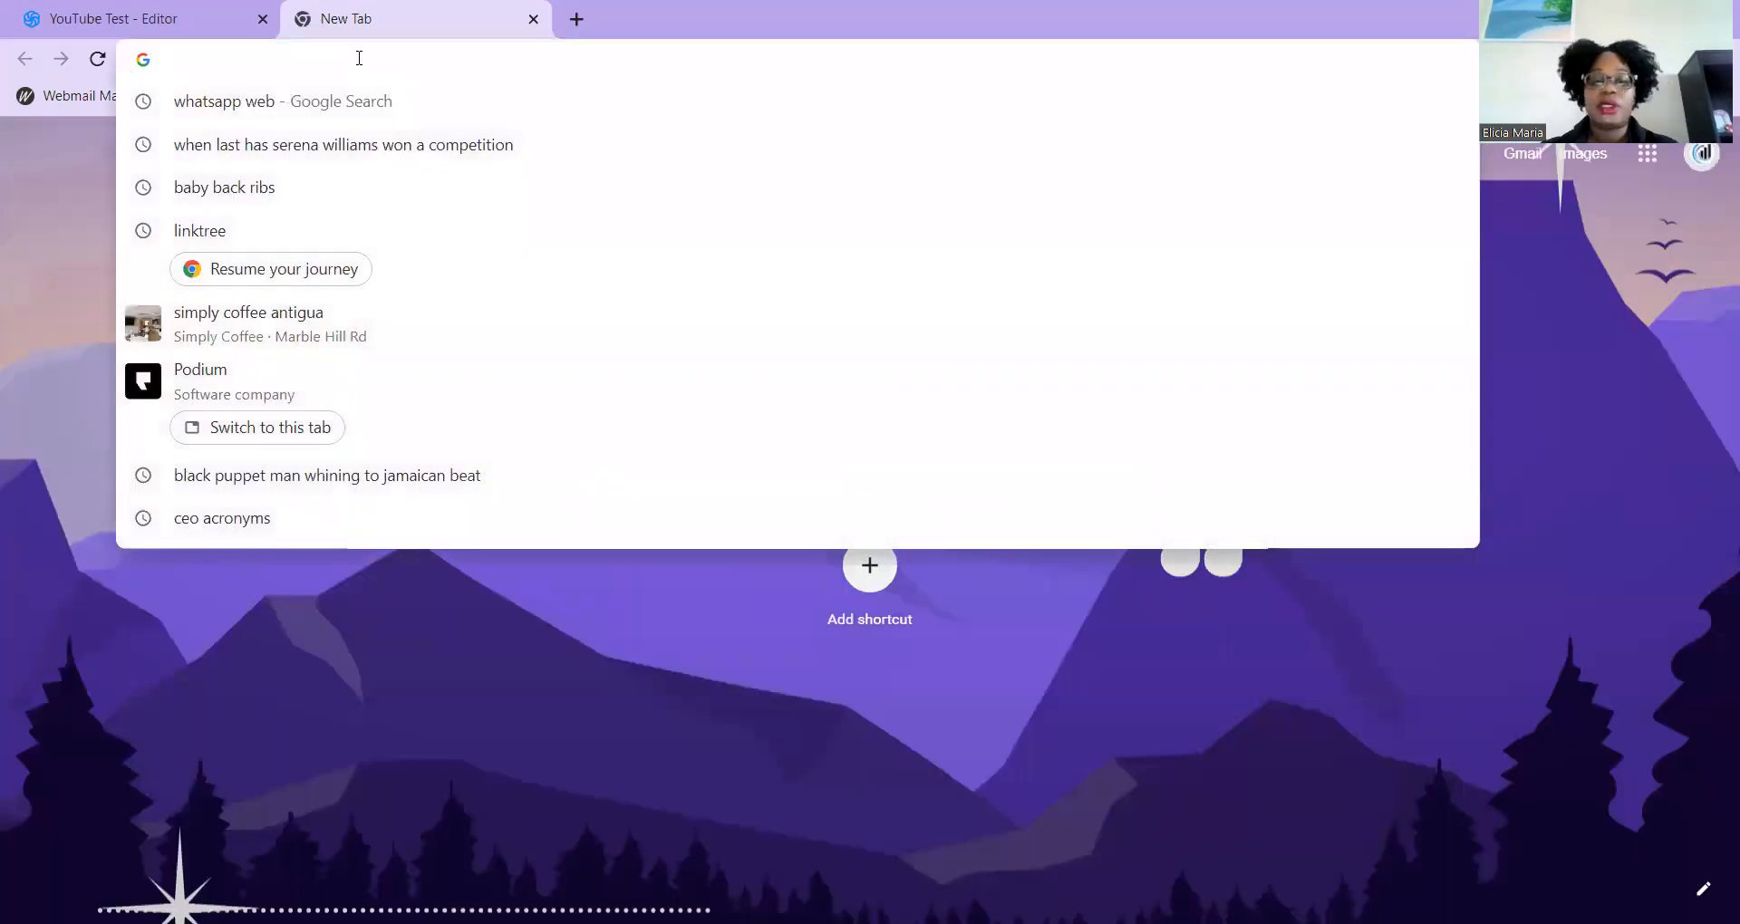
text(google.com)
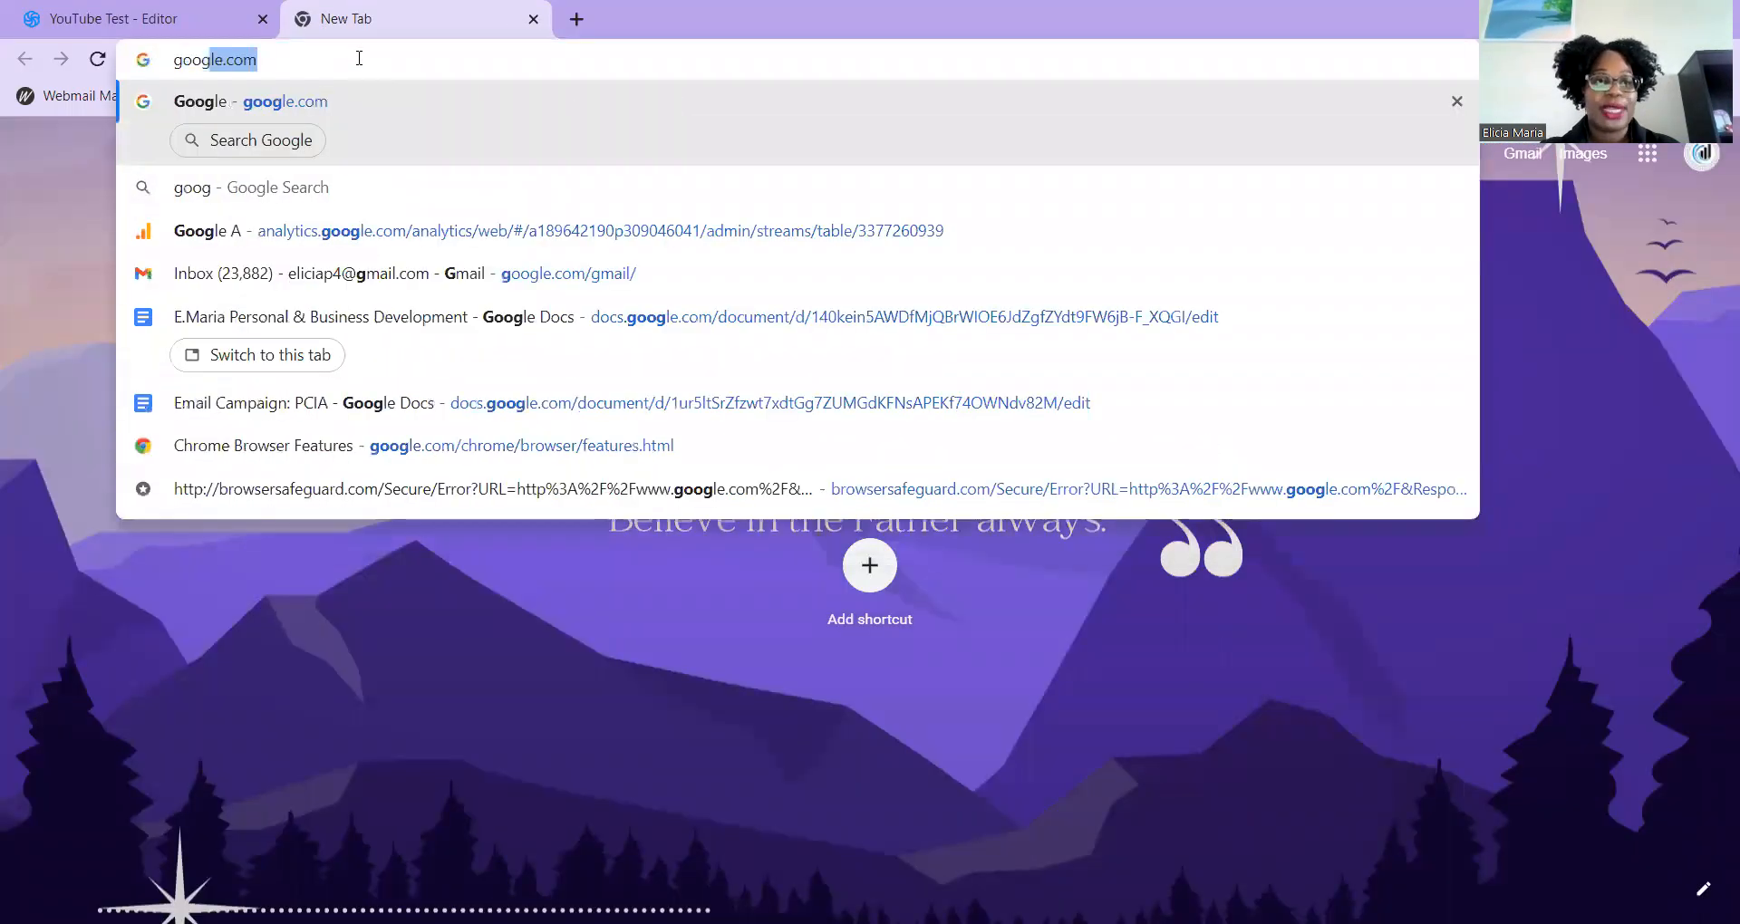
key(Return)
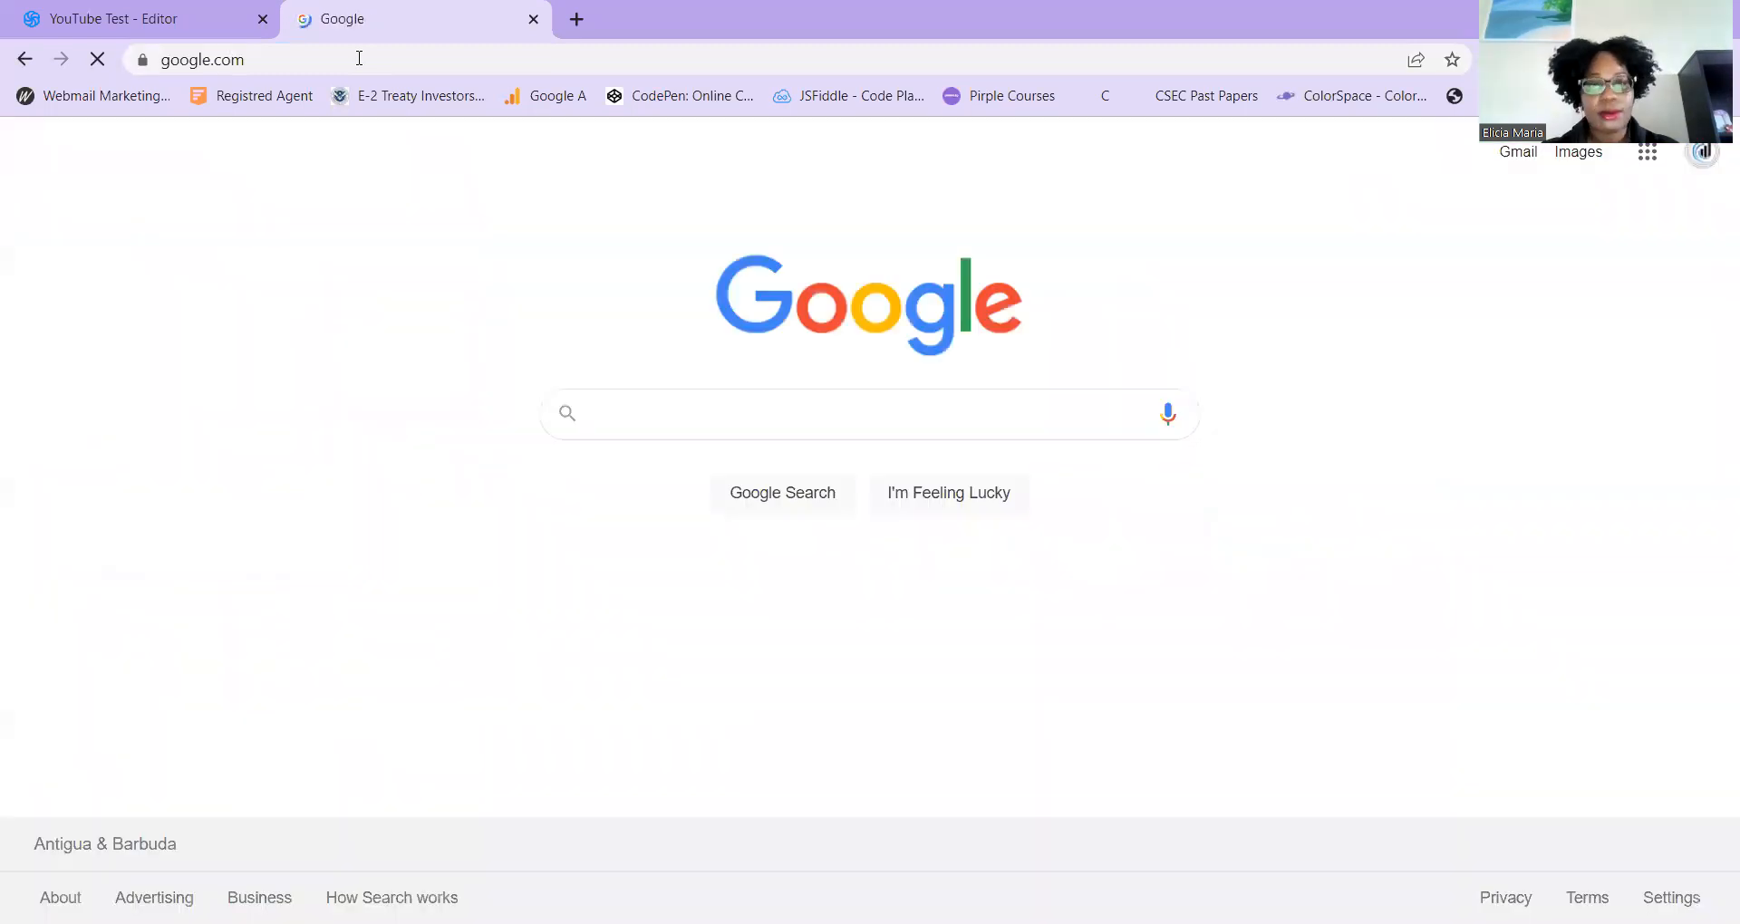
click(359, 58)
text(community)
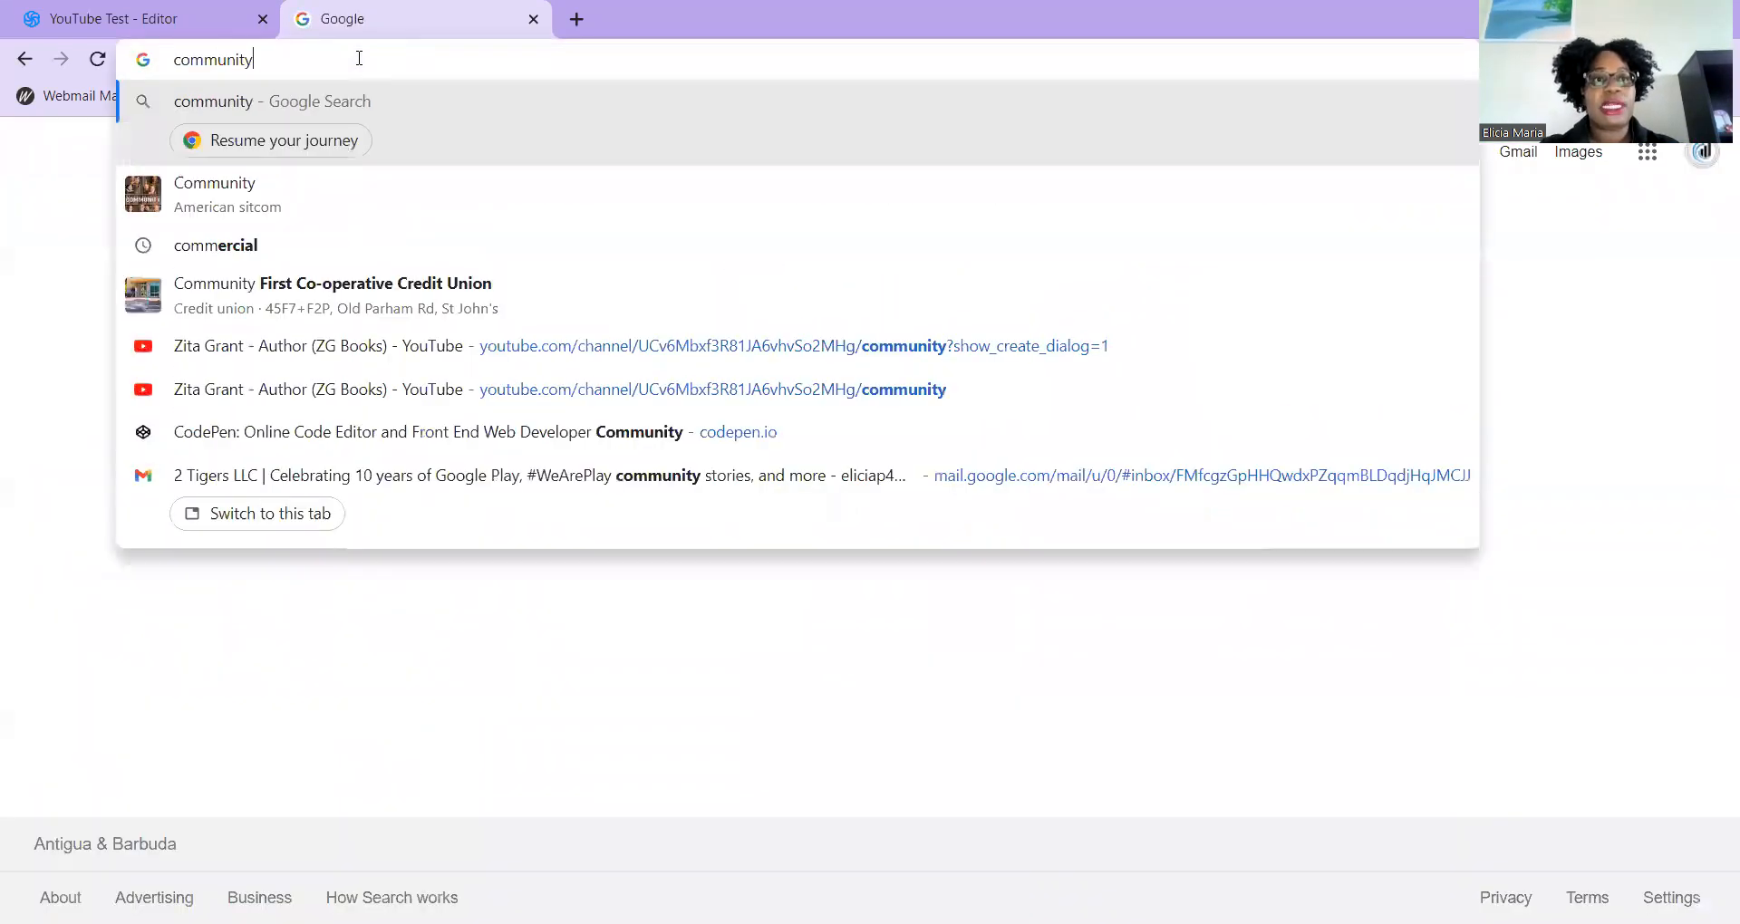
text( photos)
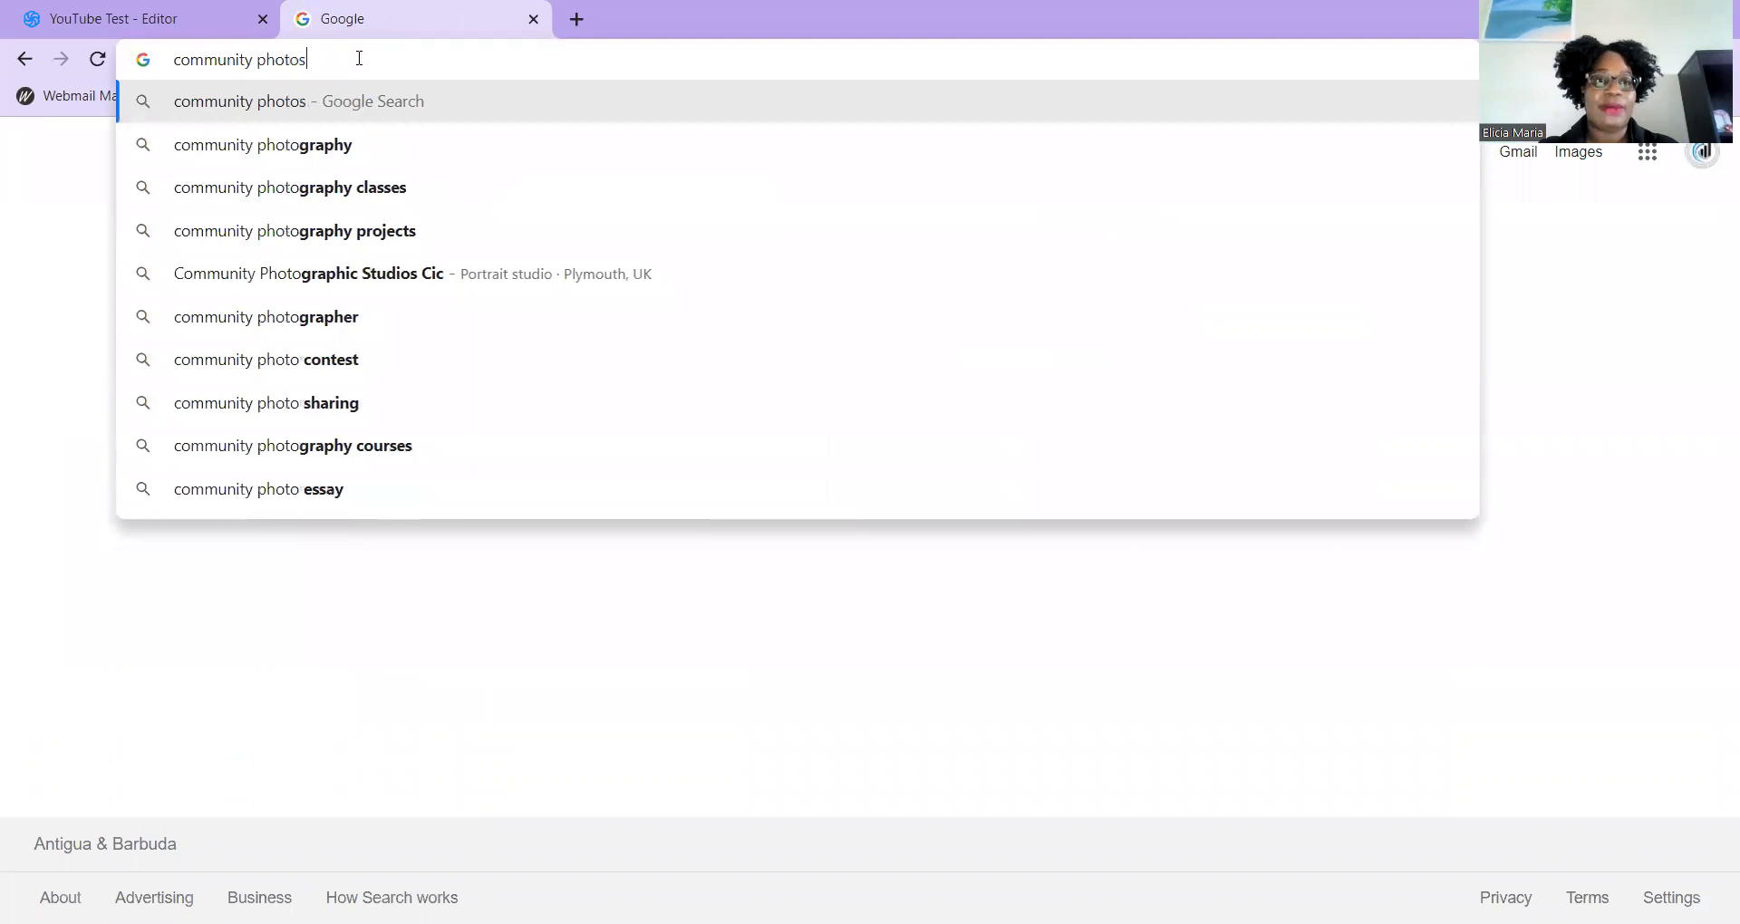
key(Return)
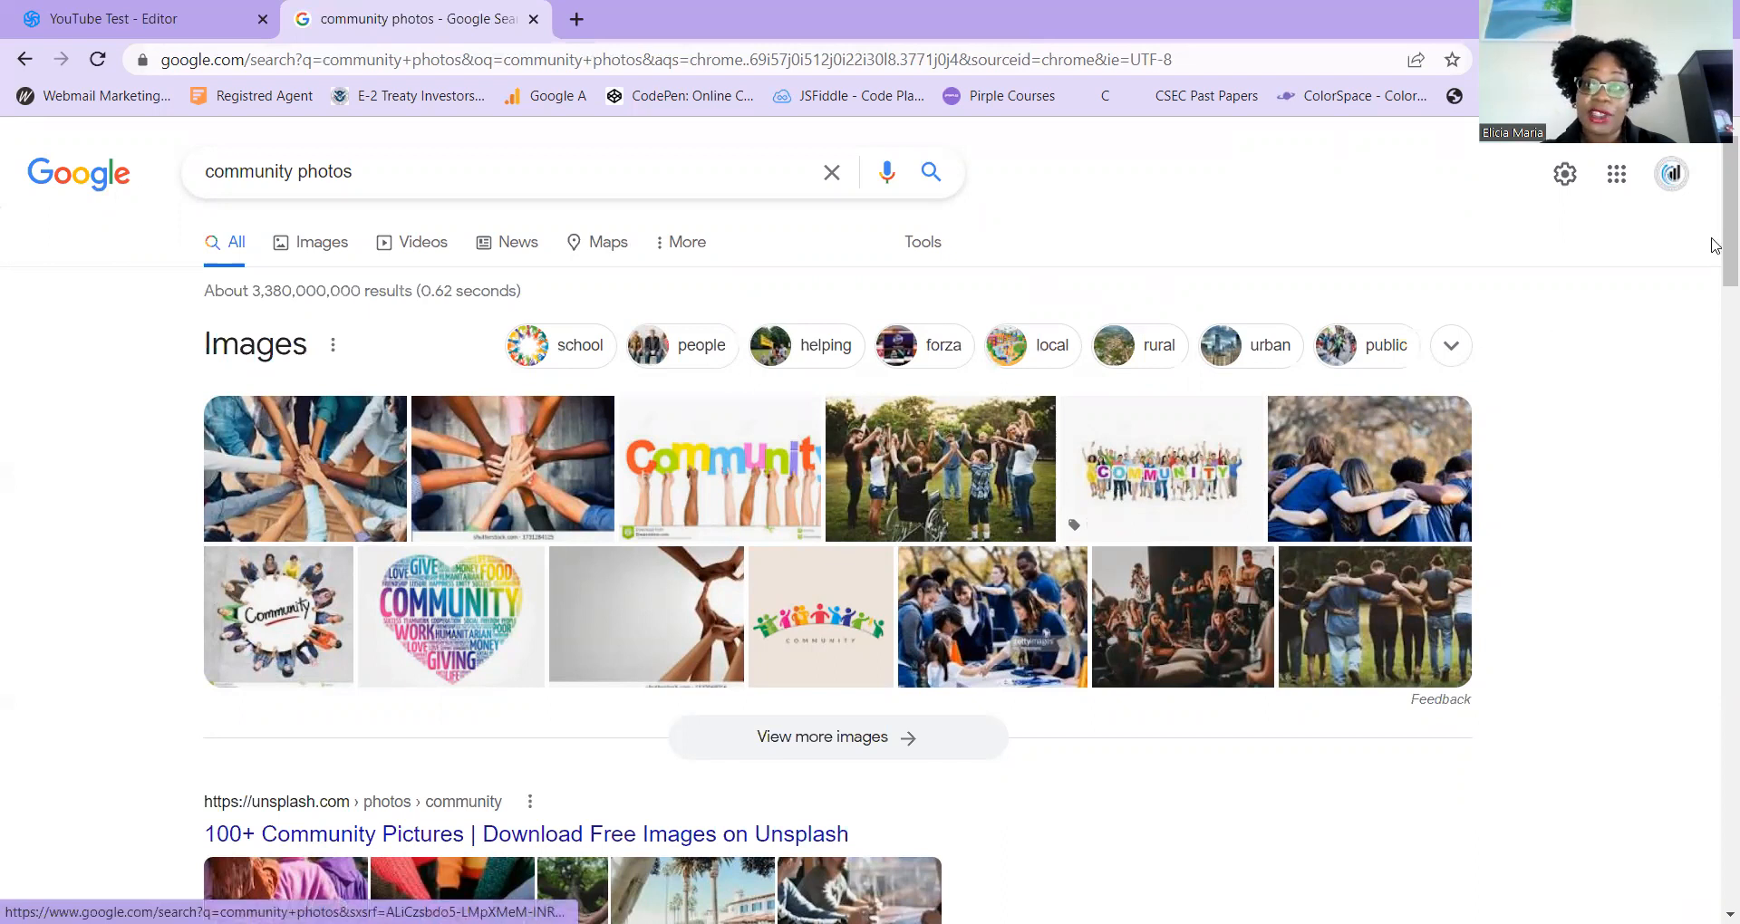
drag(1723, 233, 1723, 215)
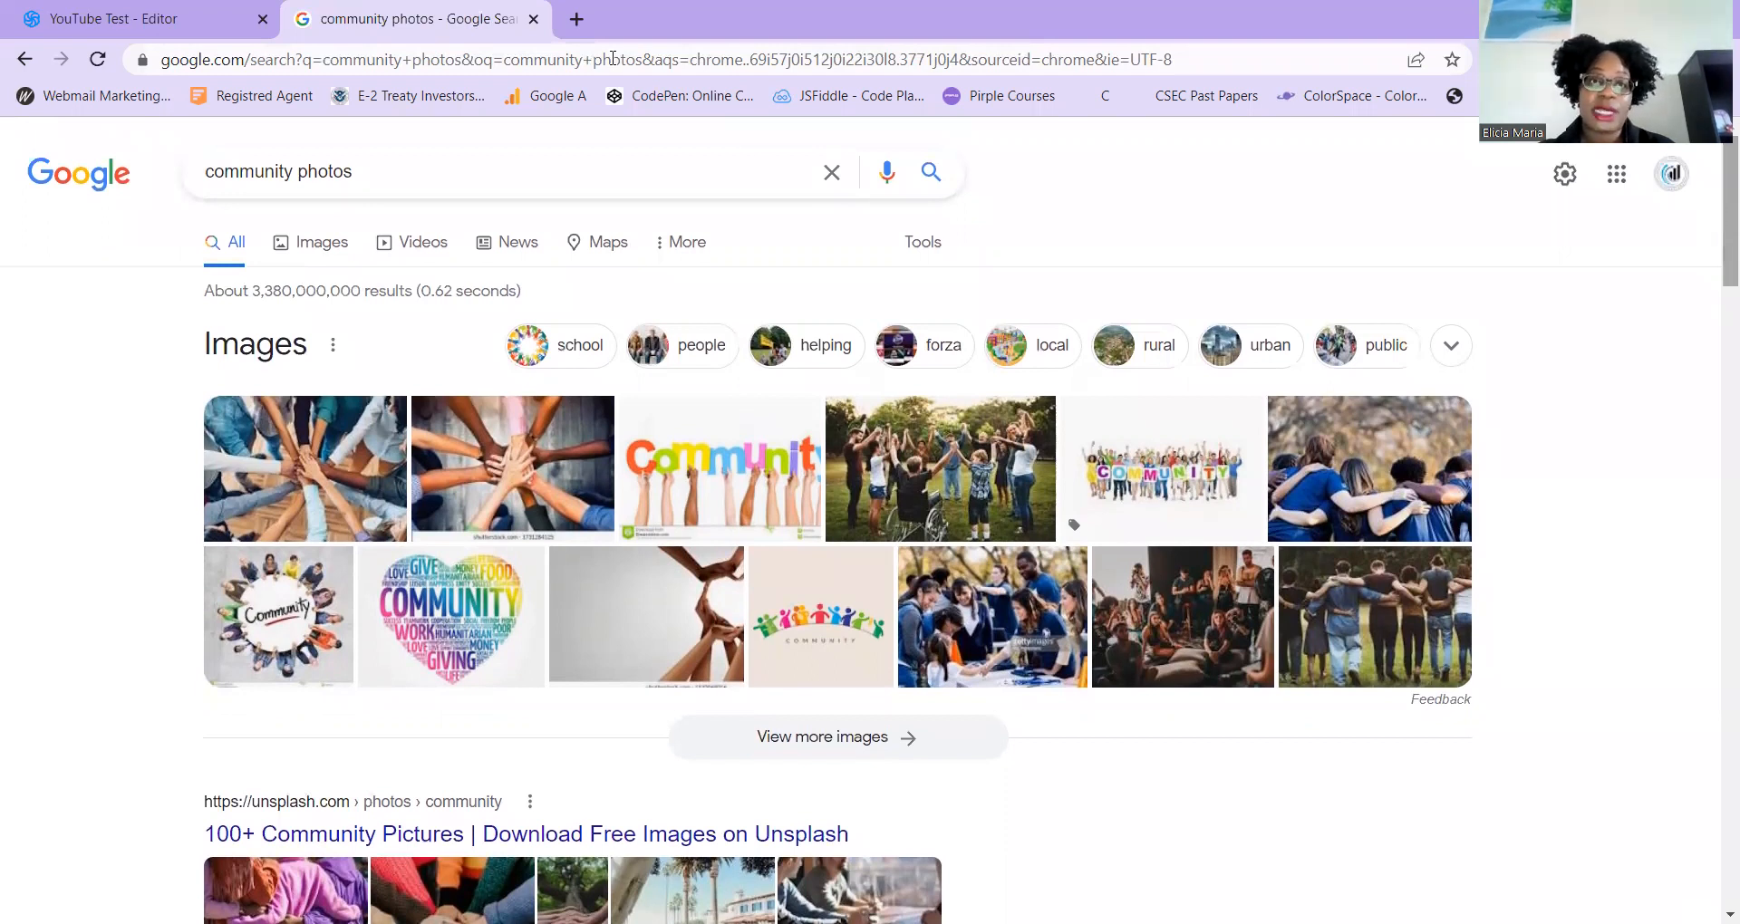
Open the free stock photo site pexels.com in another new browser tab
click(577, 18)
click(588, 56)
text(pexels.co)
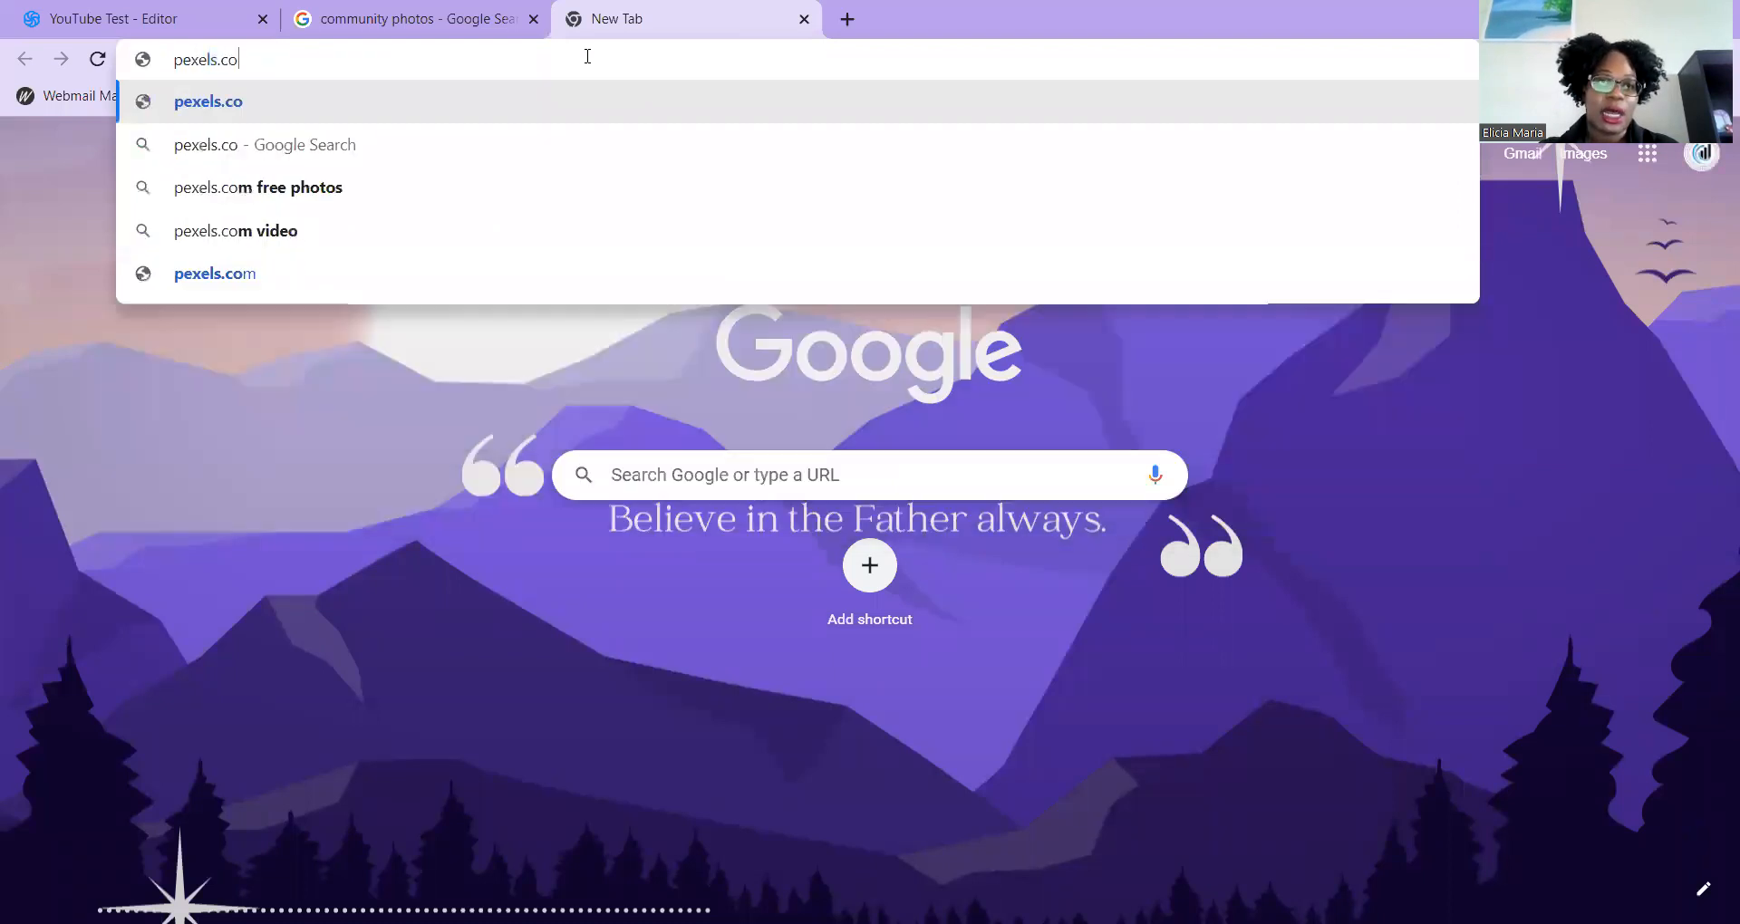
text(m)
key(Return)
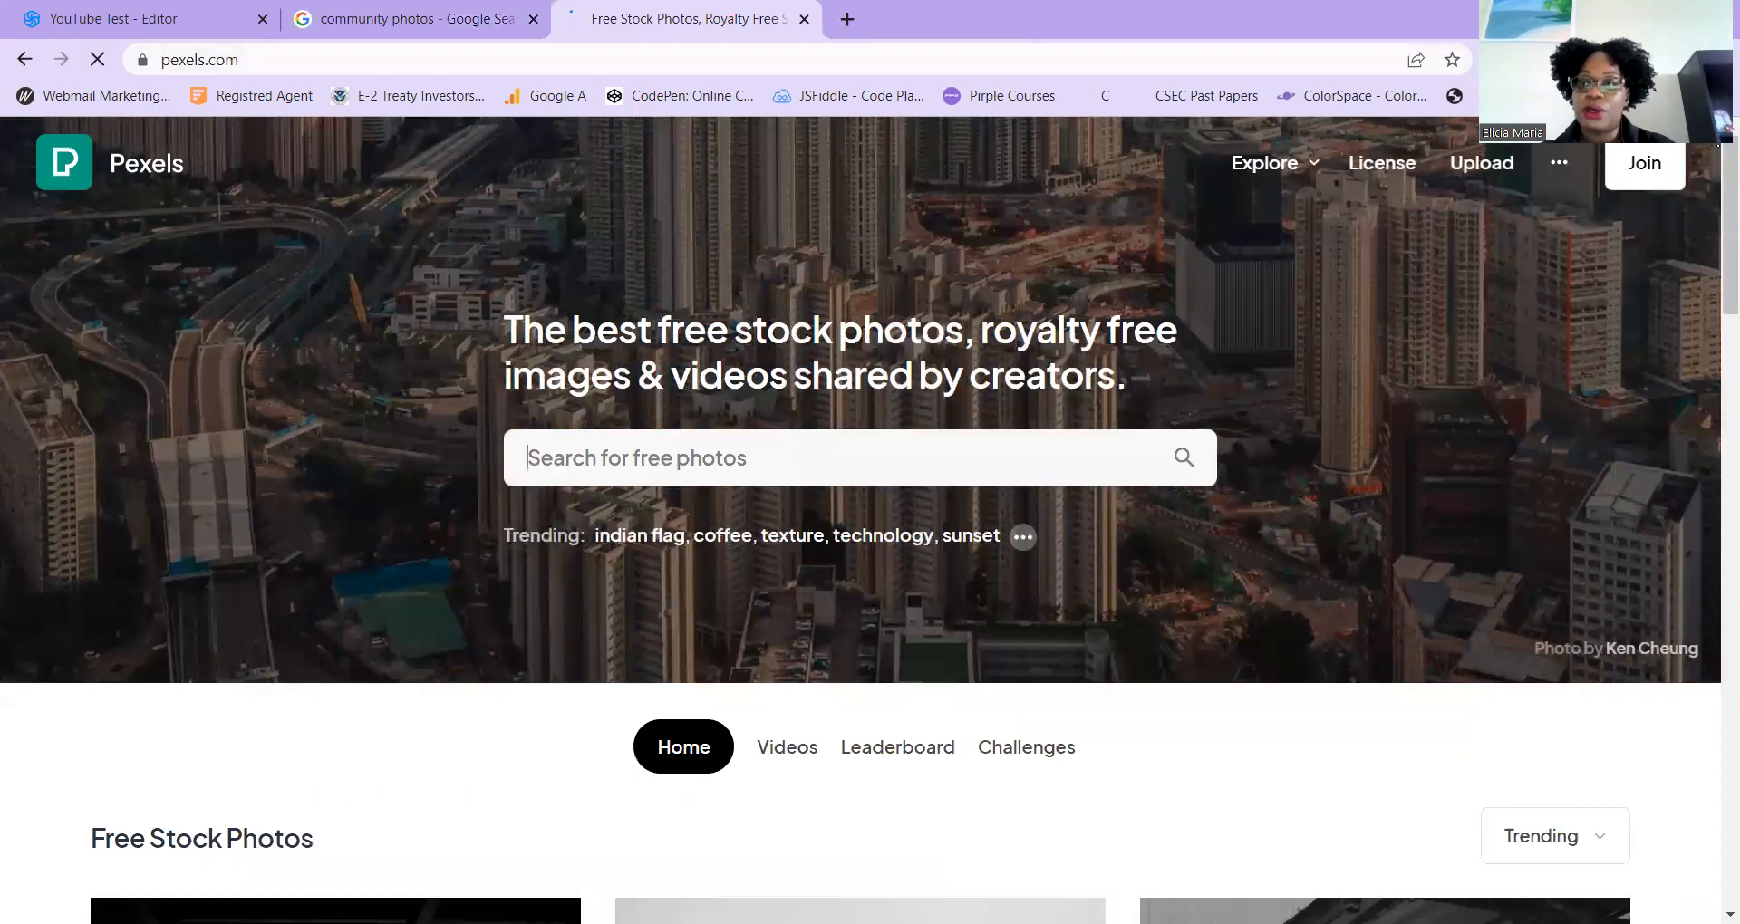
scroll(1713, 429, down, 2)
scroll(1713, 306, up, 1)
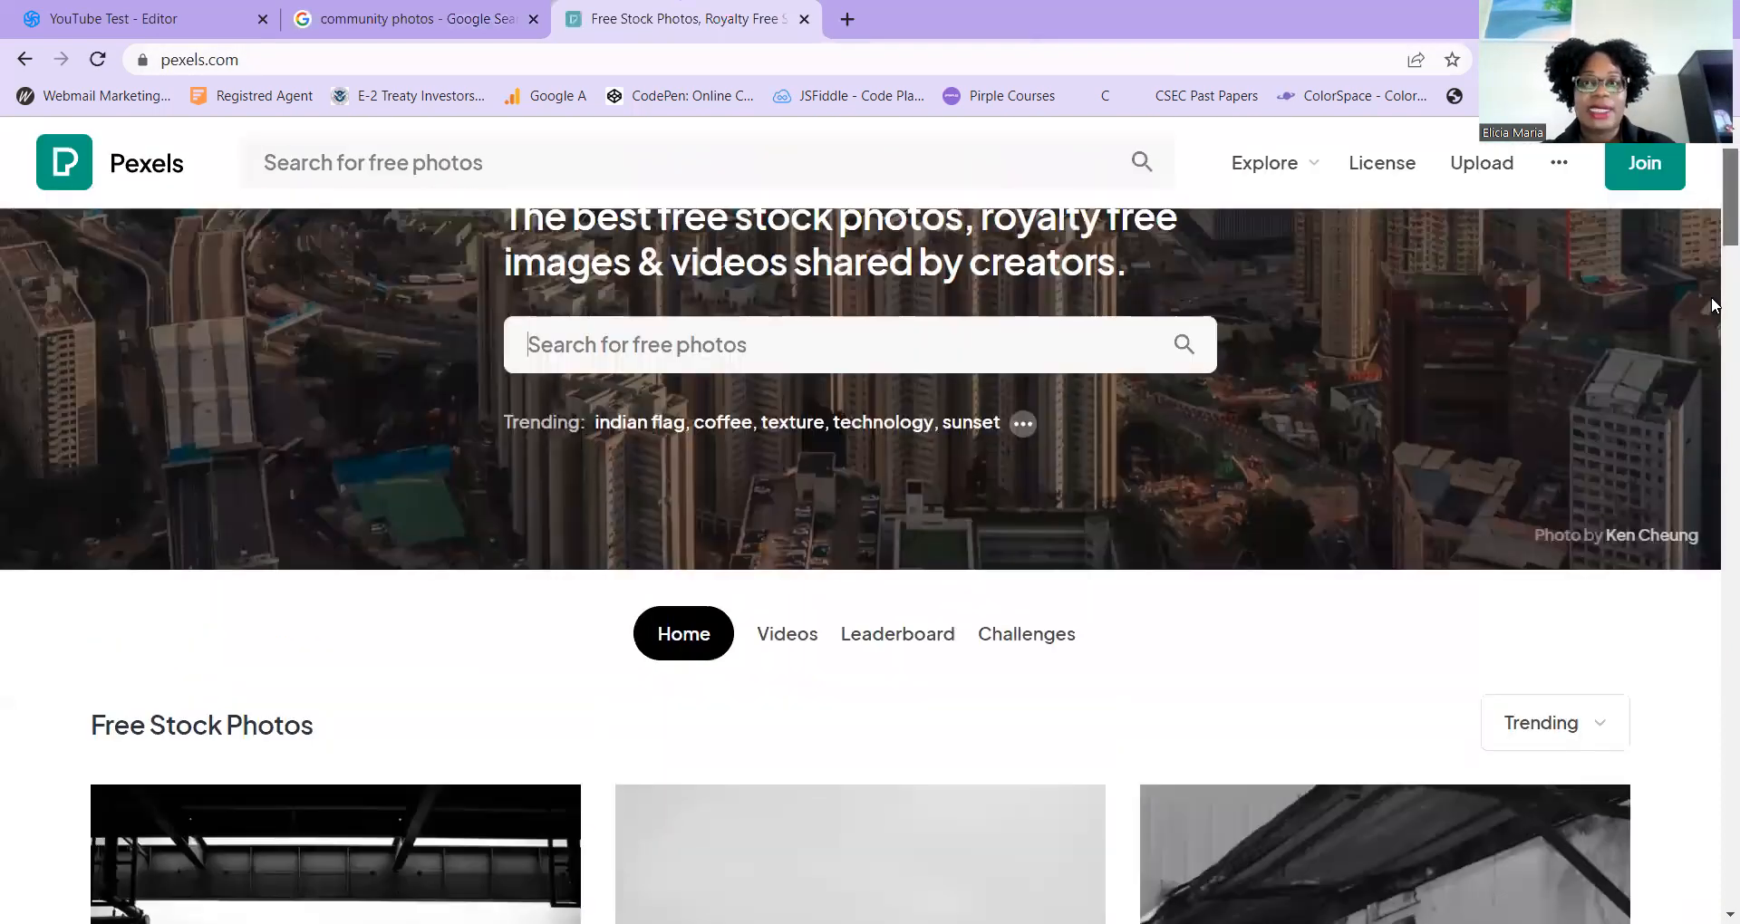
scroll(1047, 457, up, 1)
Search Pexels for "community" and browse the photos
click(1046, 457)
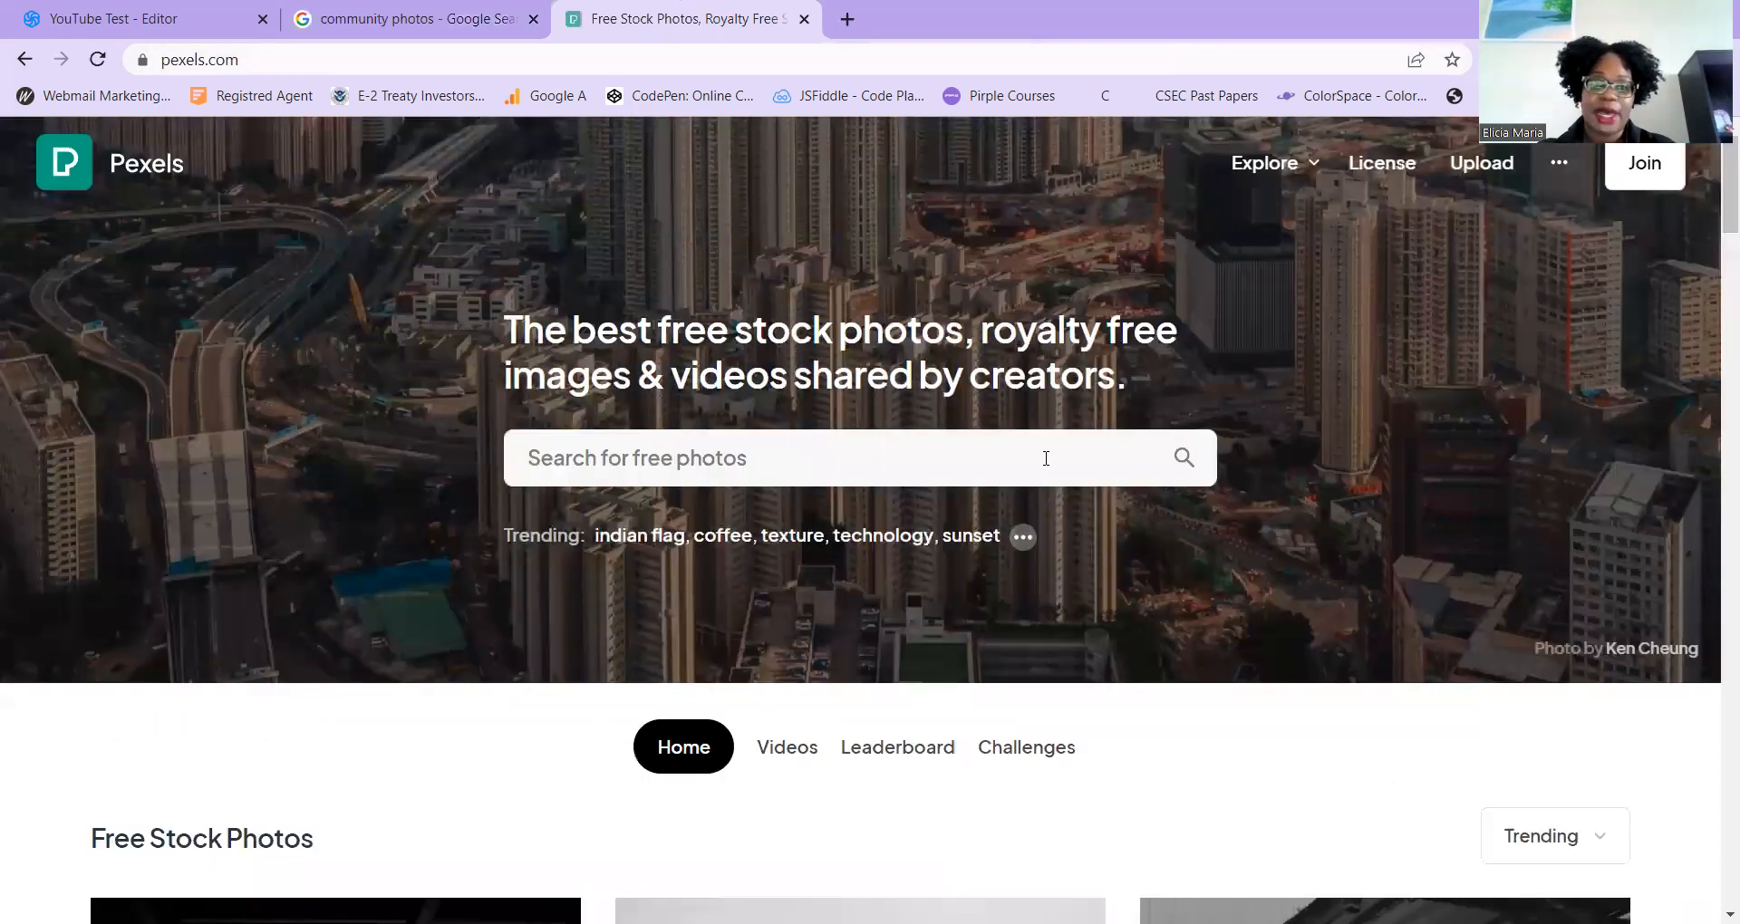
text(community)
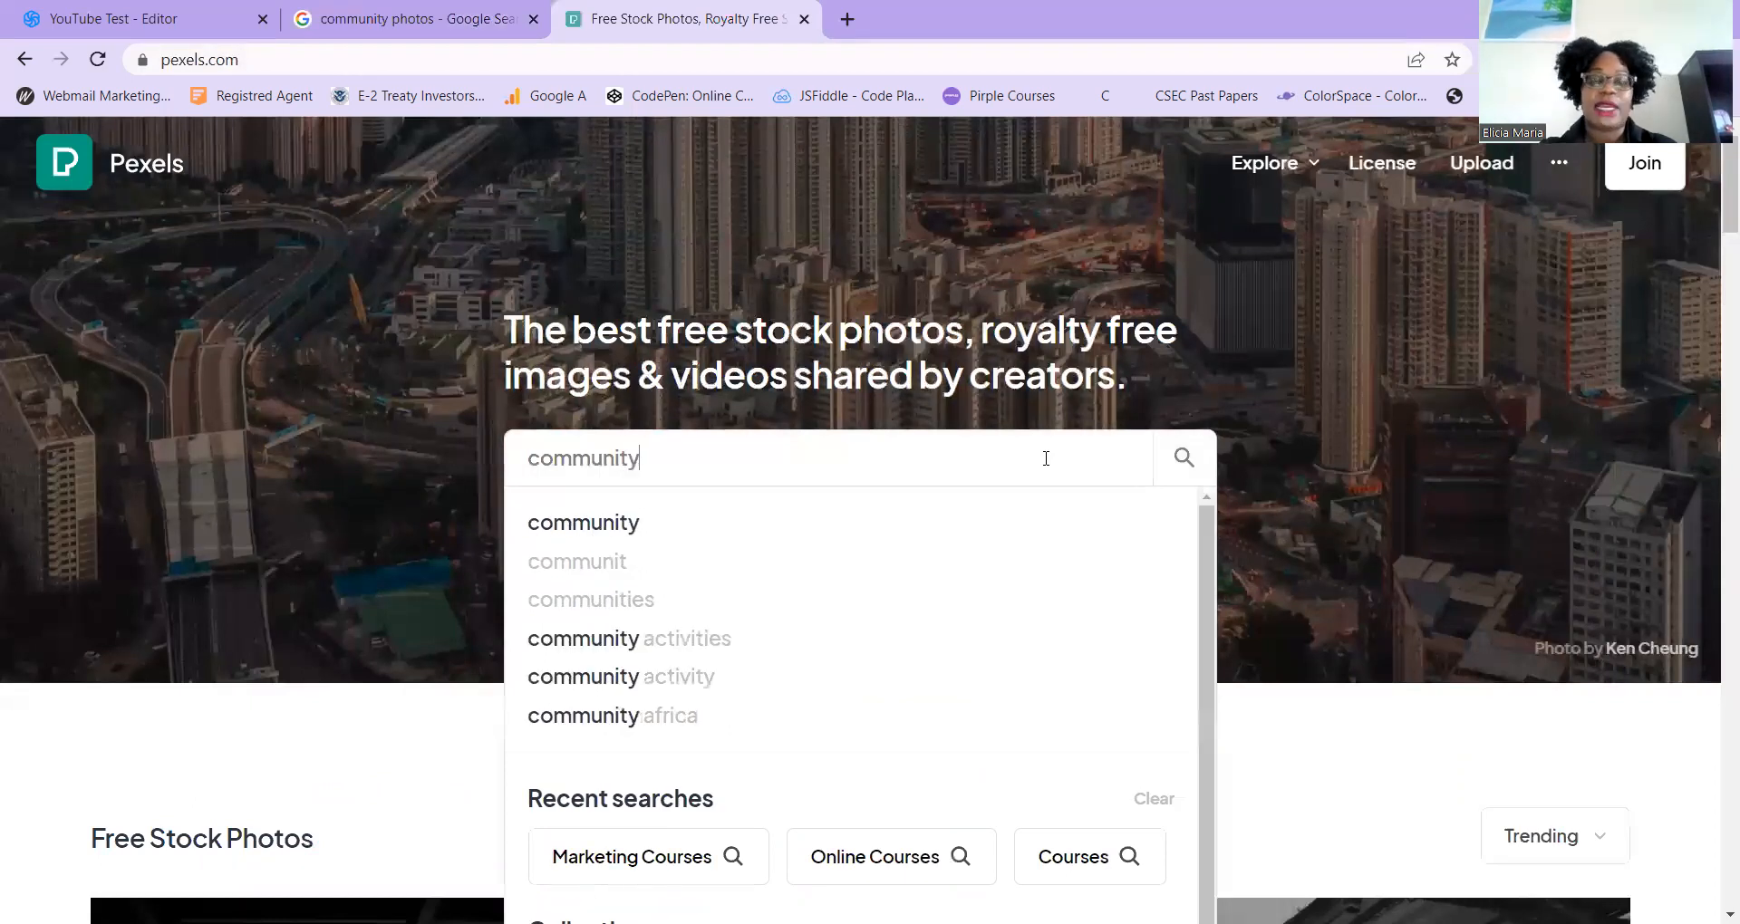
key(Return)
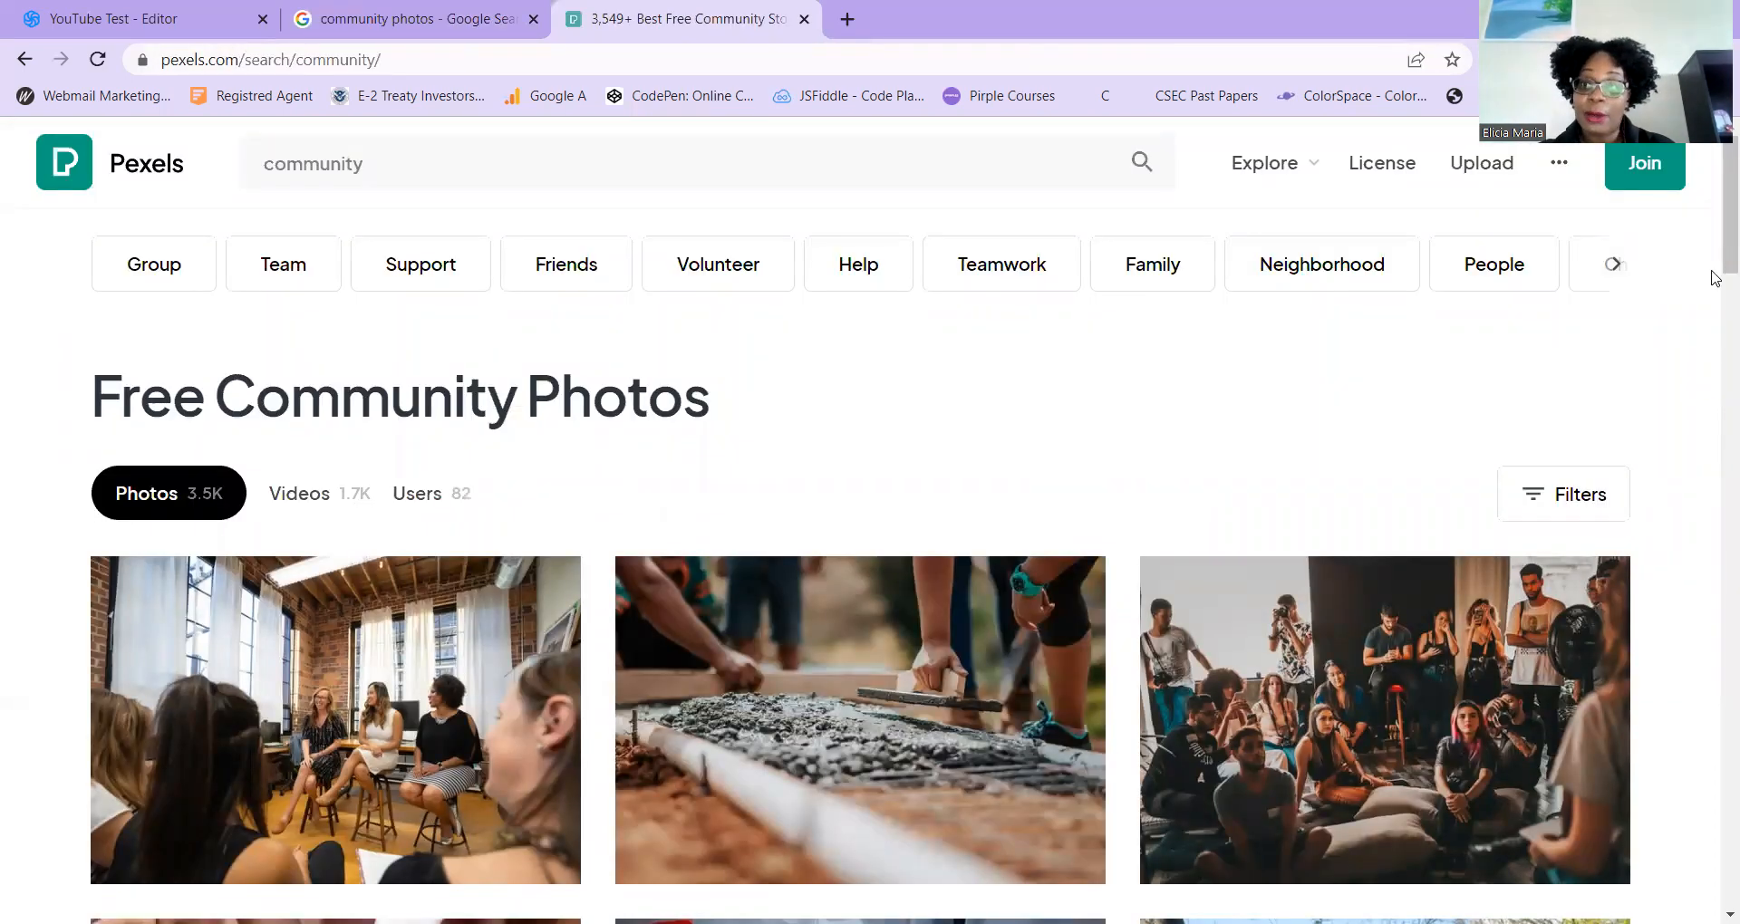
scroll(1712, 252, down, 4)
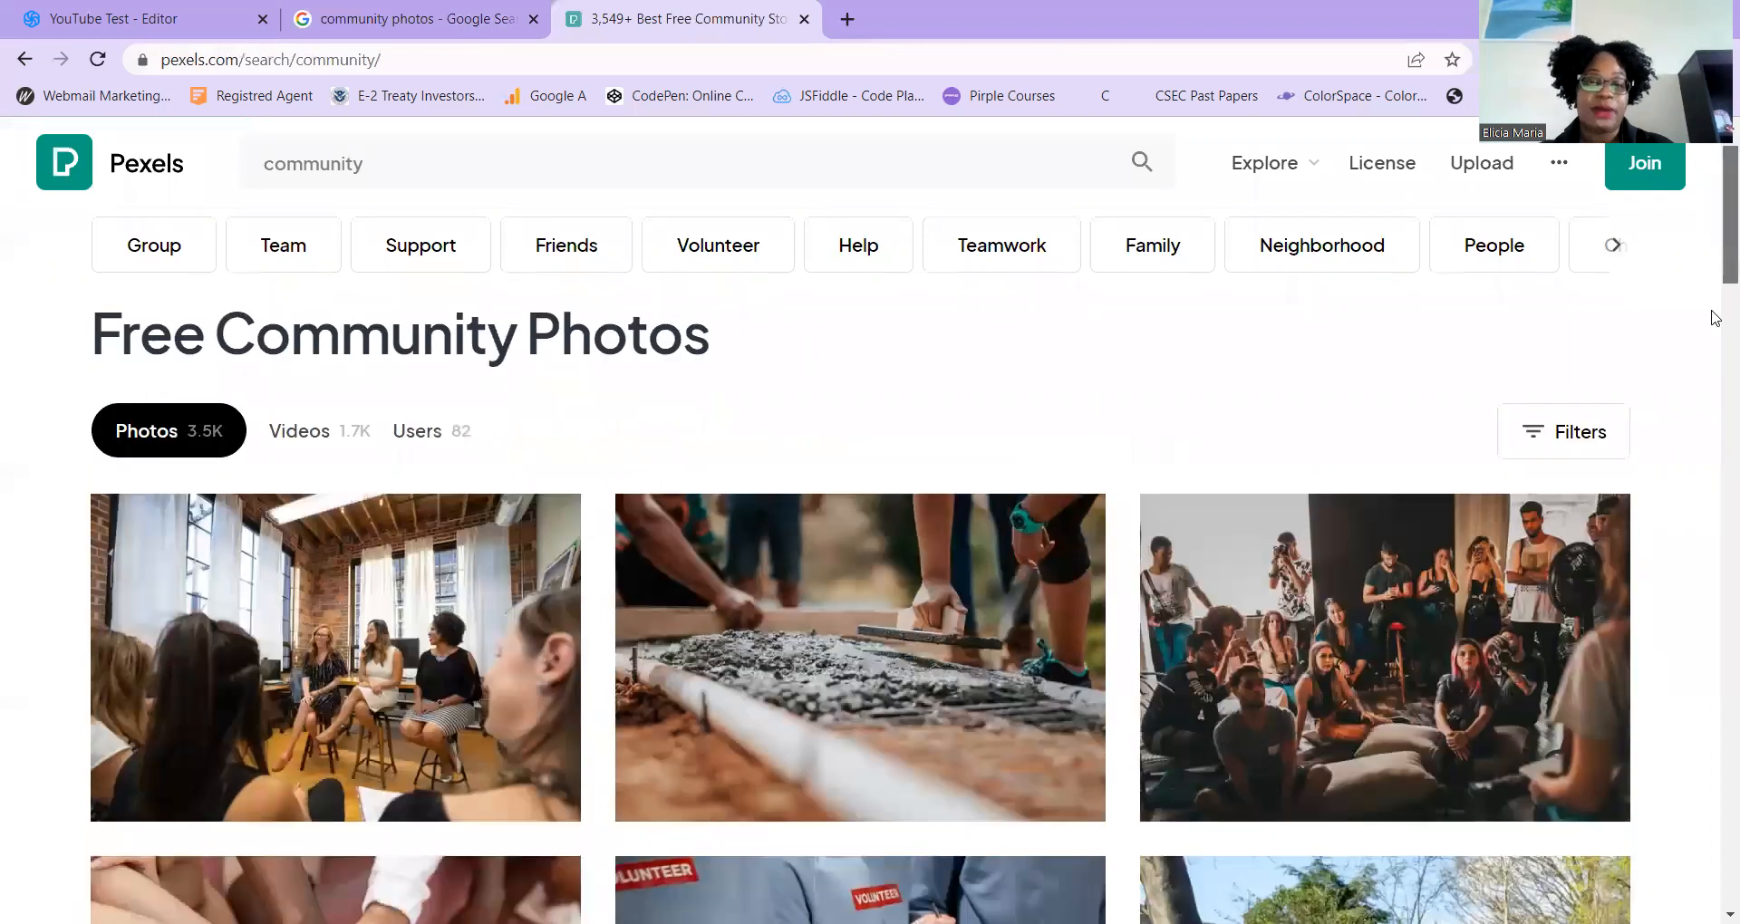
Look through the Pexels community photo results for a picture that suits the welcome email
scroll(1715, 308, up, 1)
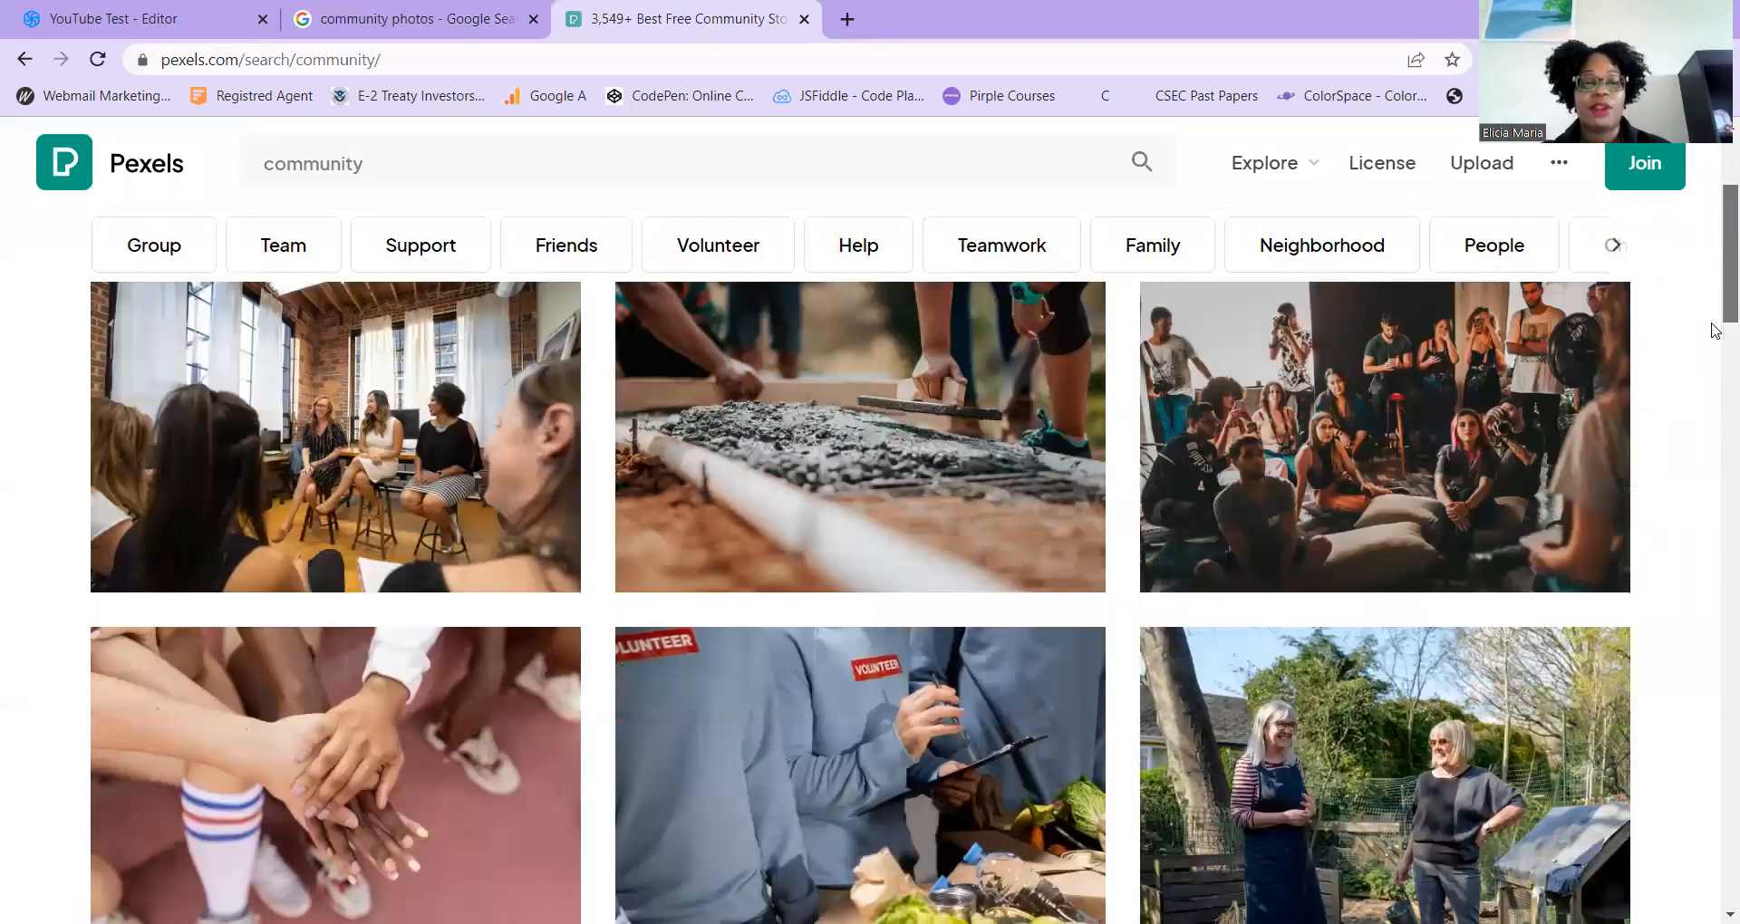
scroll(1715, 329, down, 2)
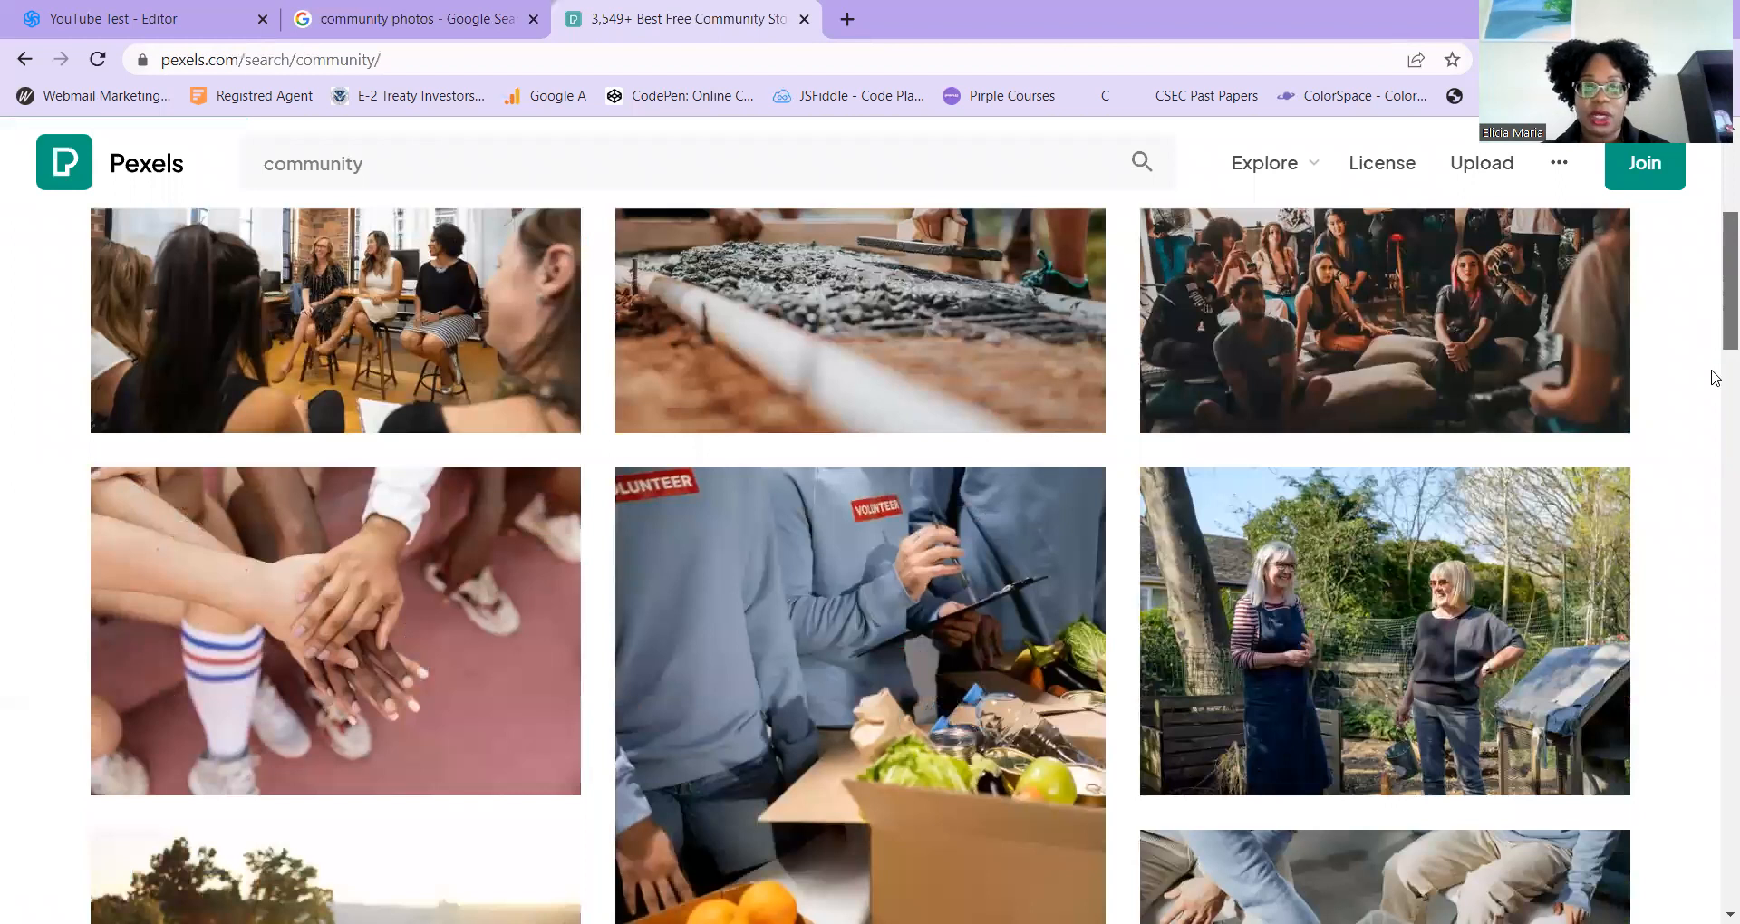
scroll(1715, 379, down, 4)
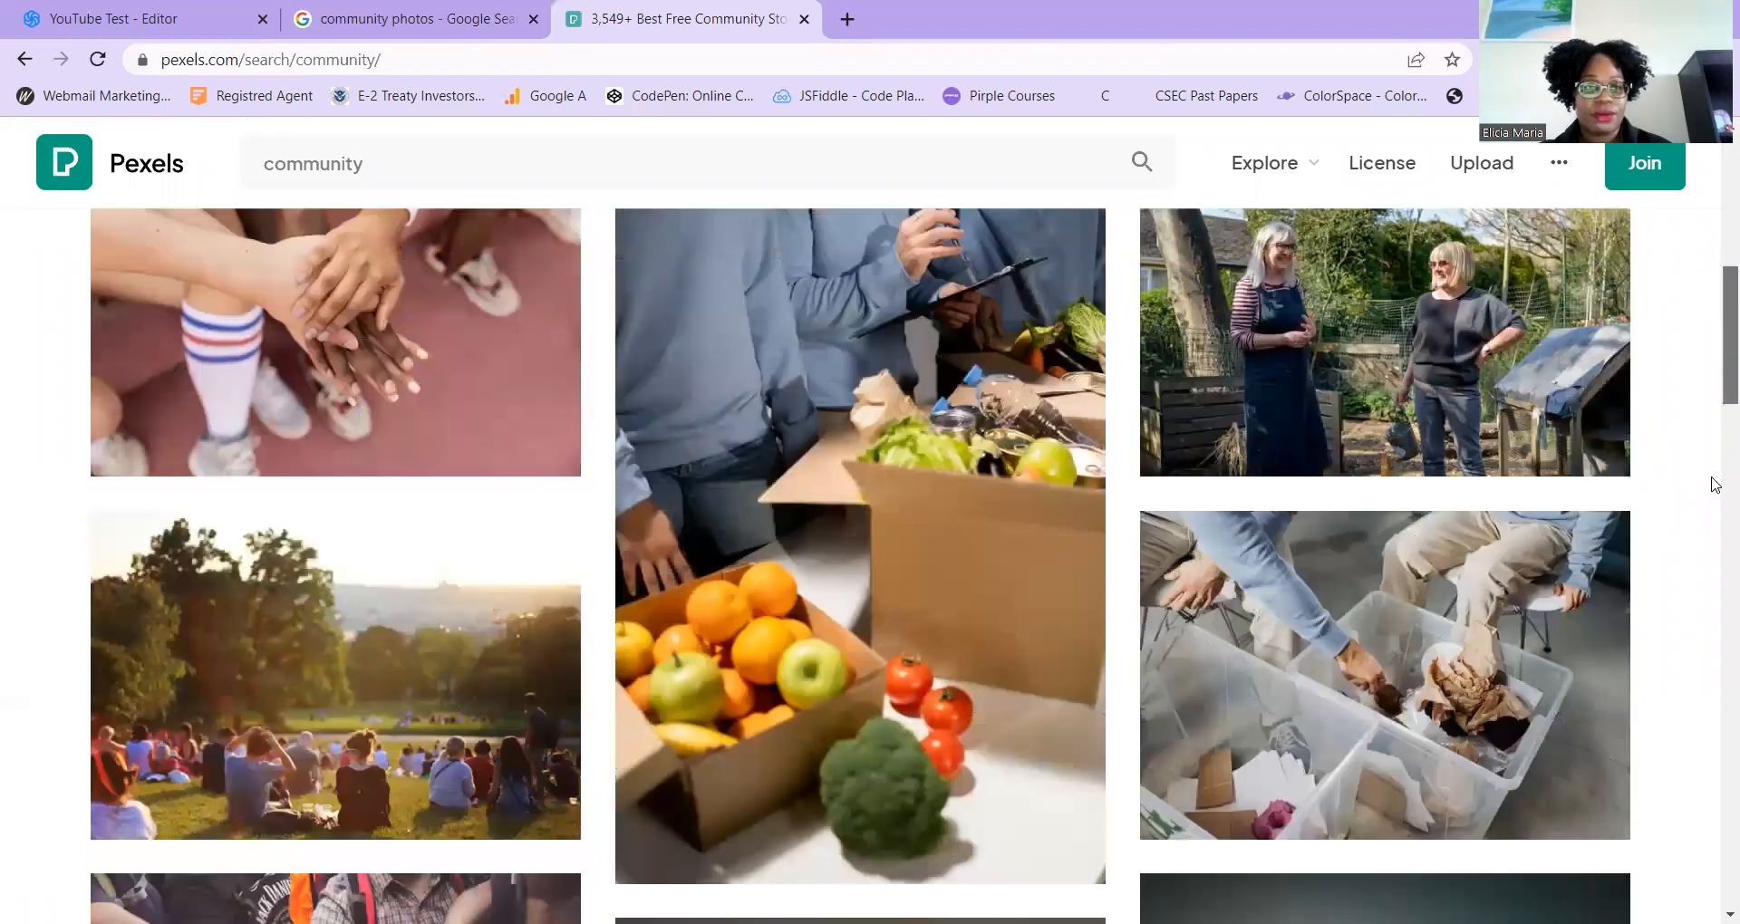
scroll(1715, 485, down, 9)
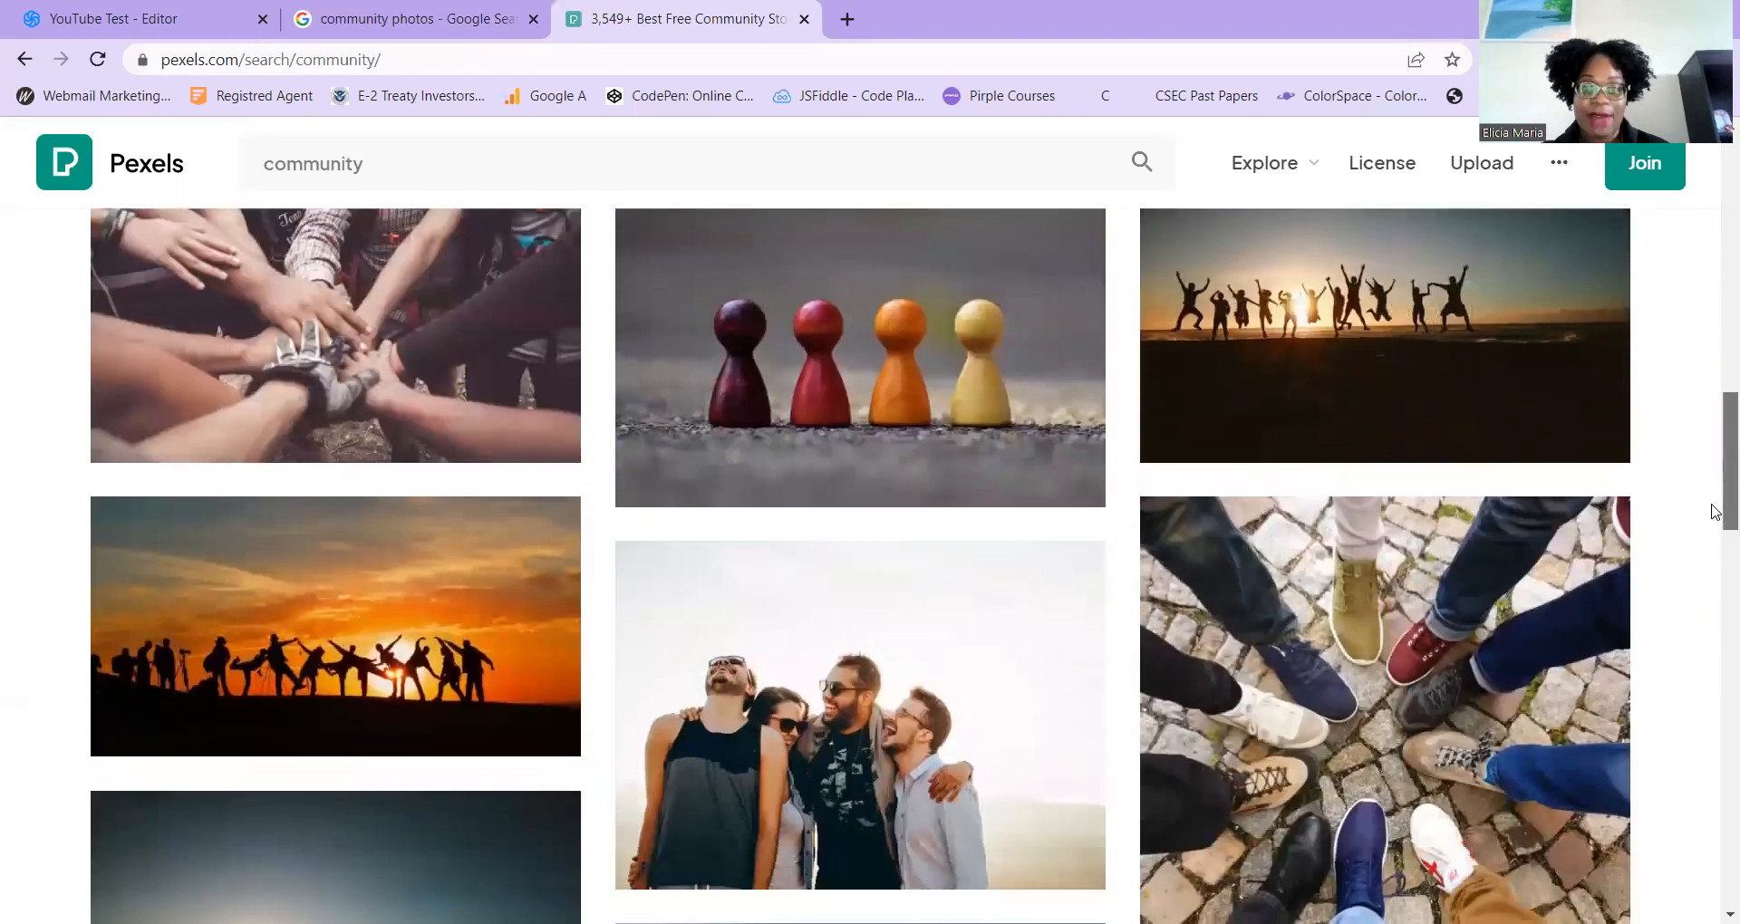
scroll(1715, 512, down, 5)
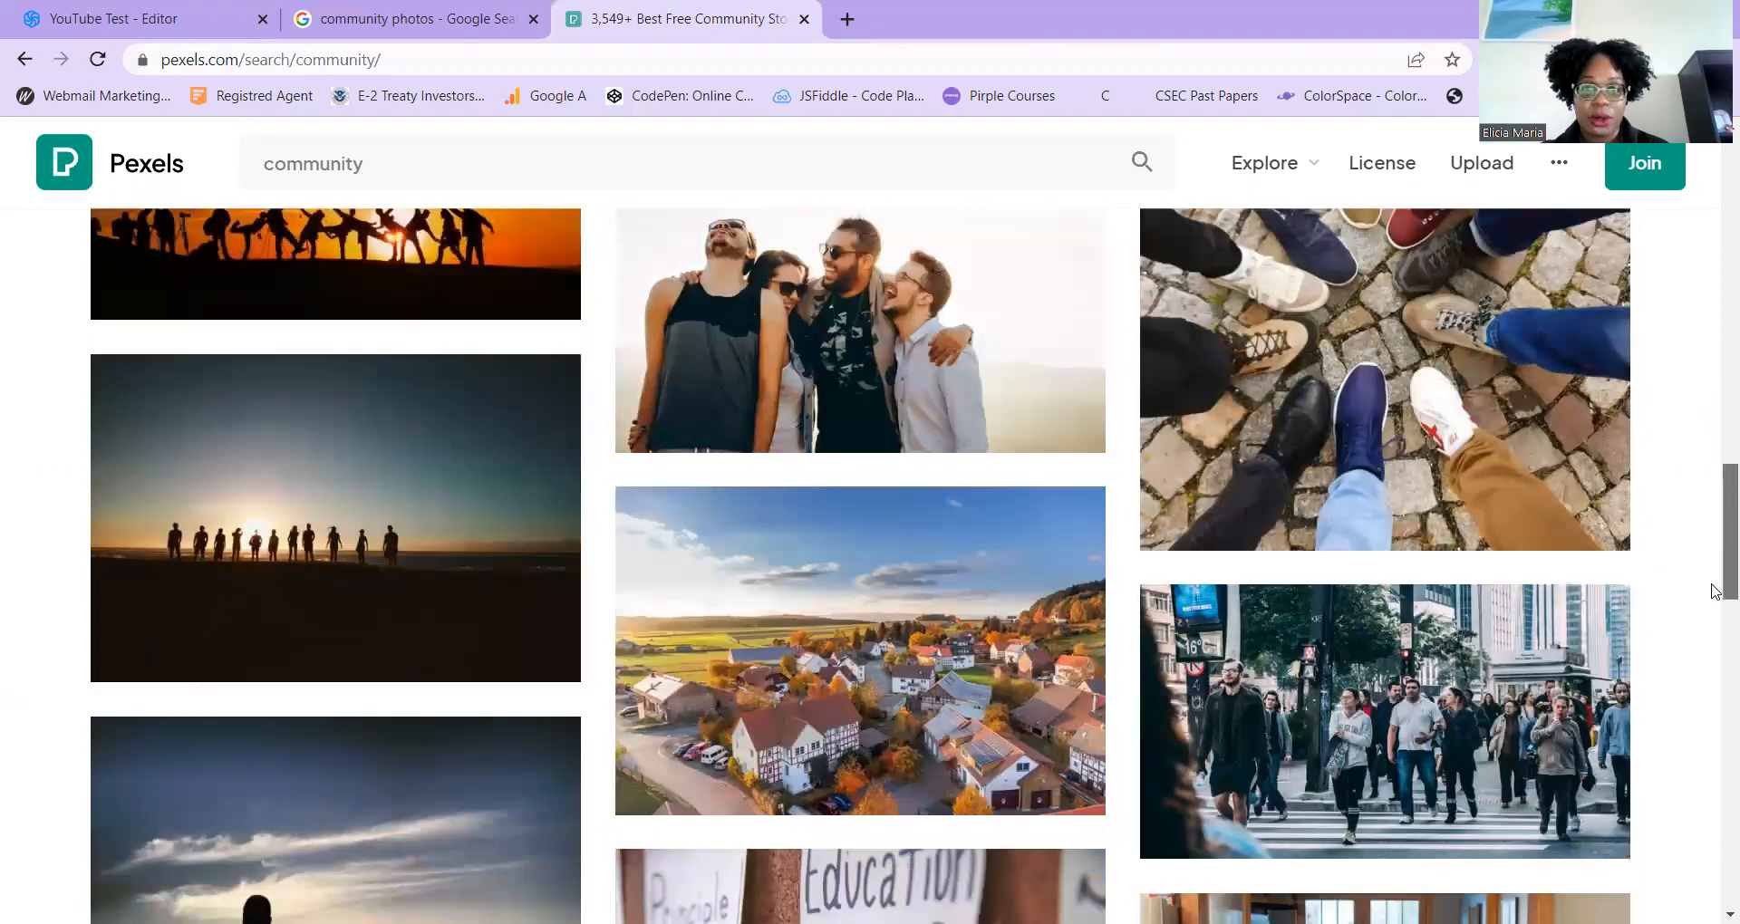
scroll(1713, 636, down, 5)
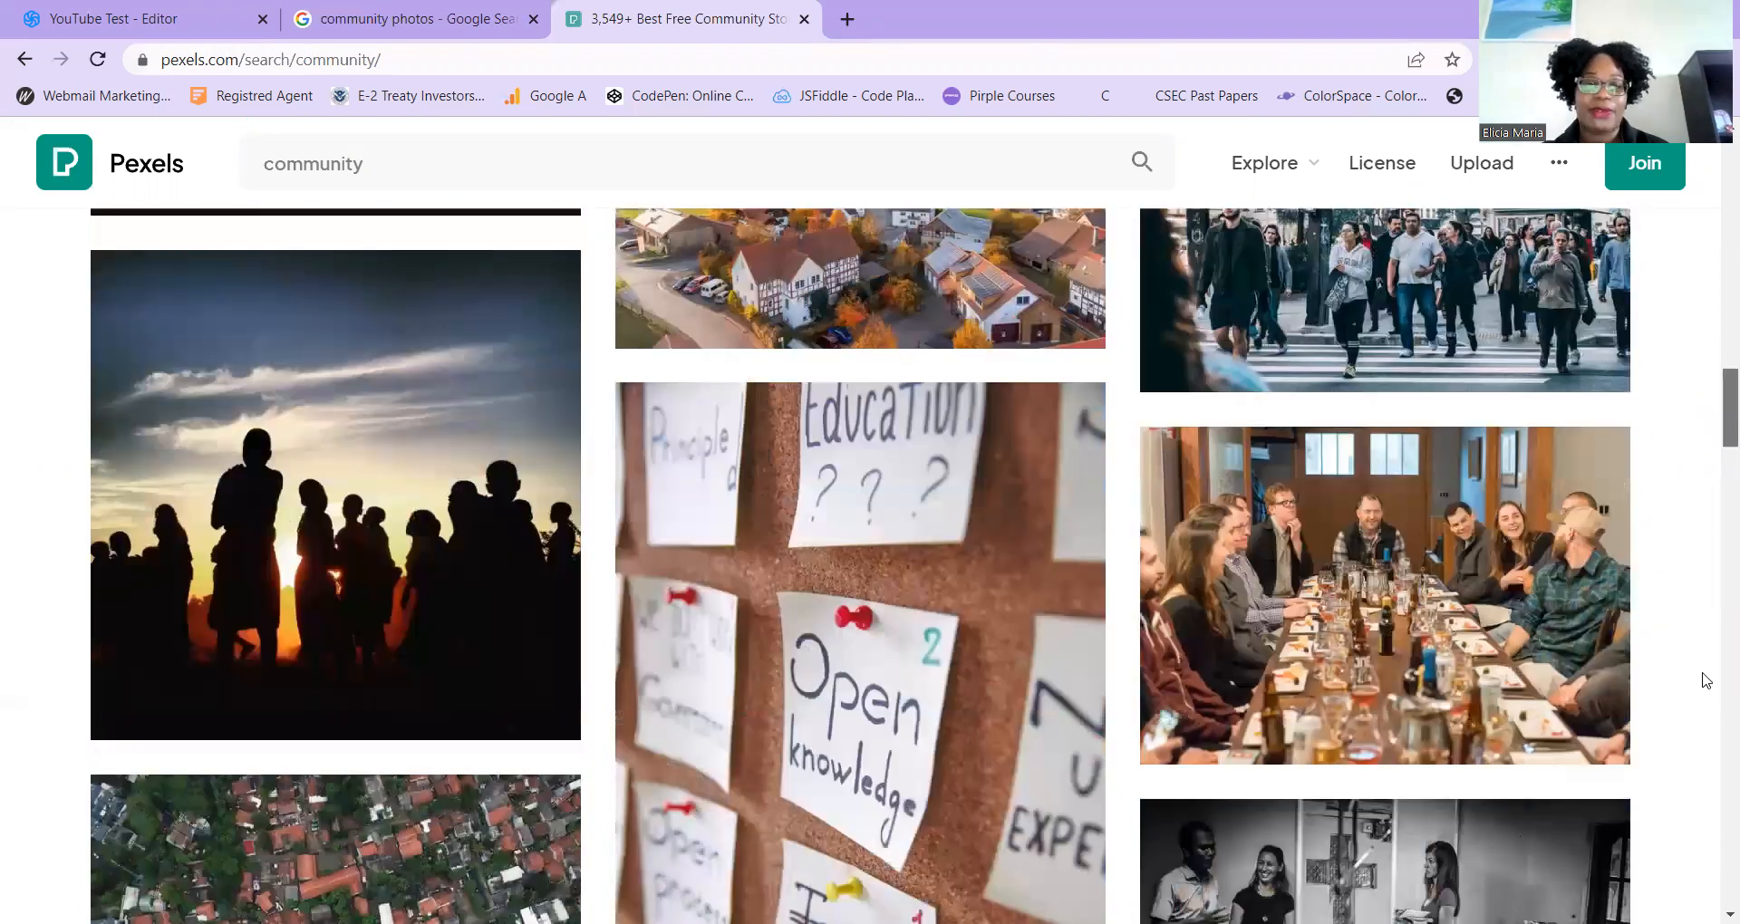
scroll(1707, 680, down, 5)
scroll(1711, 467, down, 5)
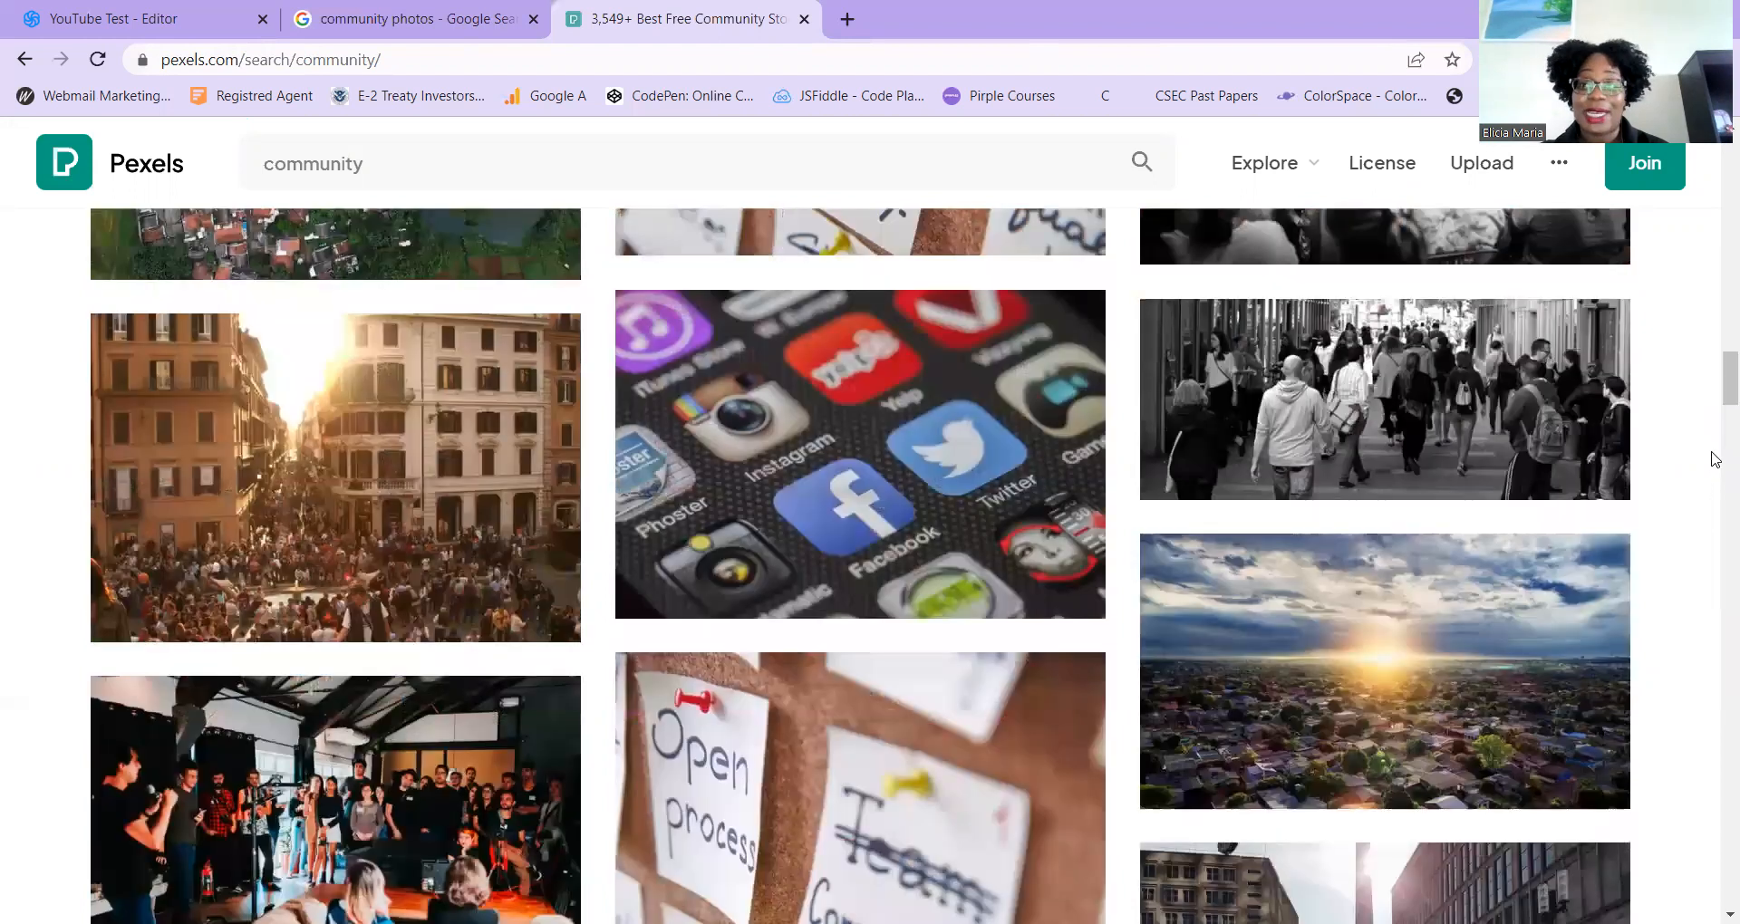
scroll(1716, 390, down, 1)
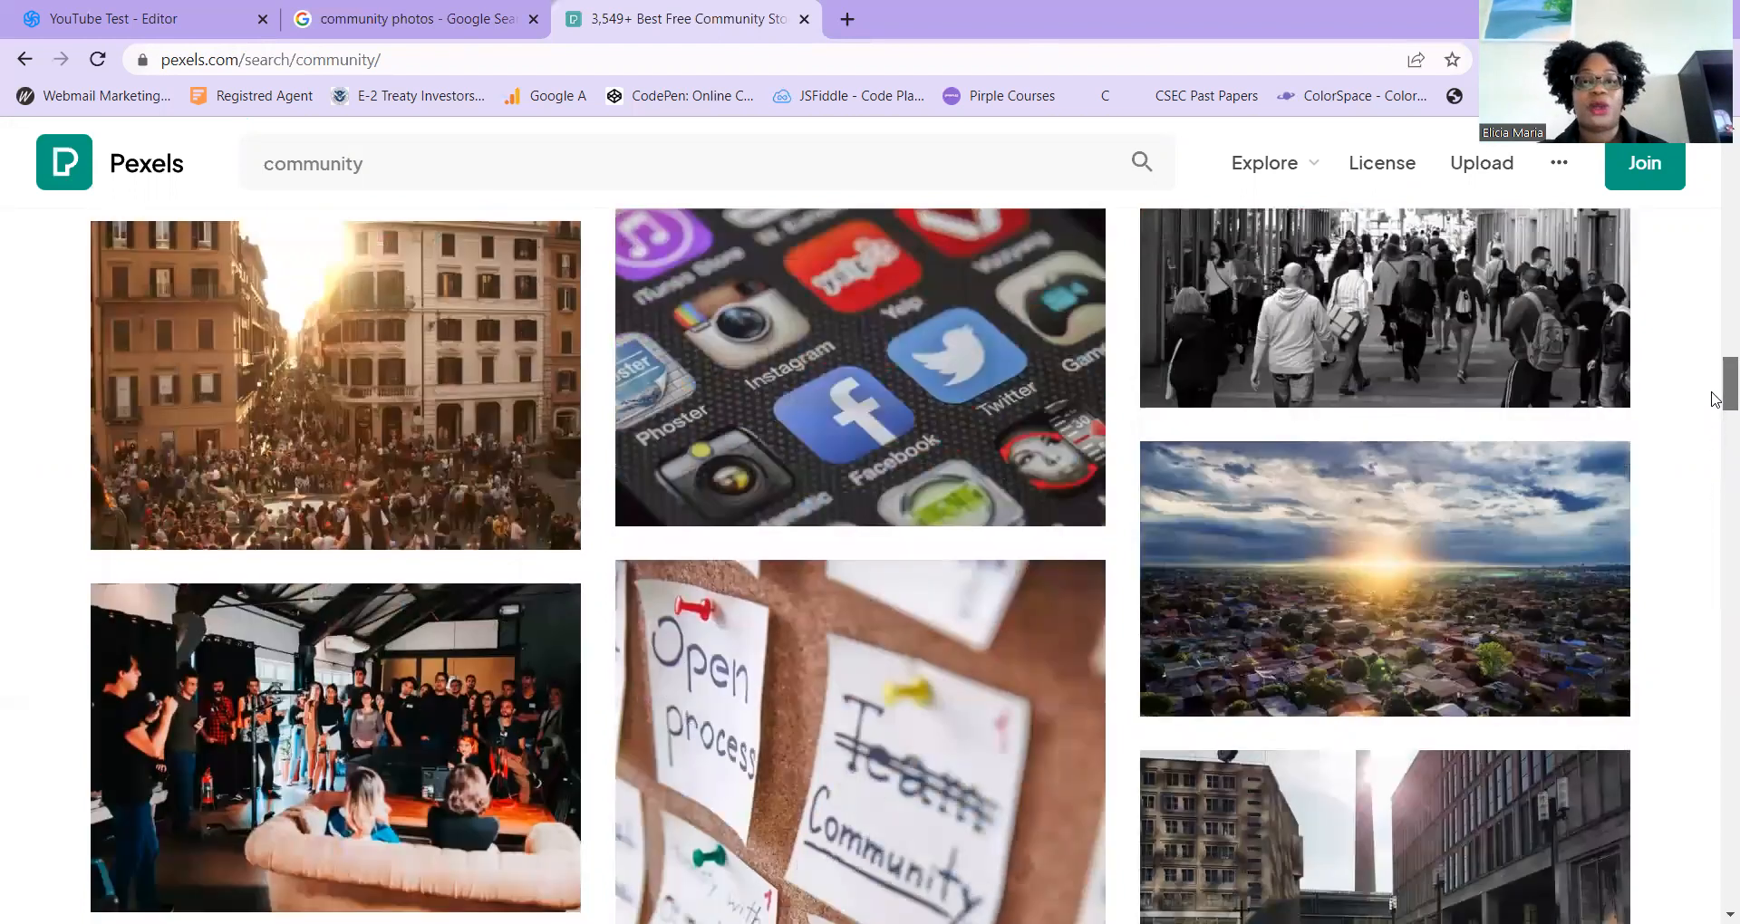
scroll(1713, 407, down, 3)
scroll(1716, 435, down, 6)
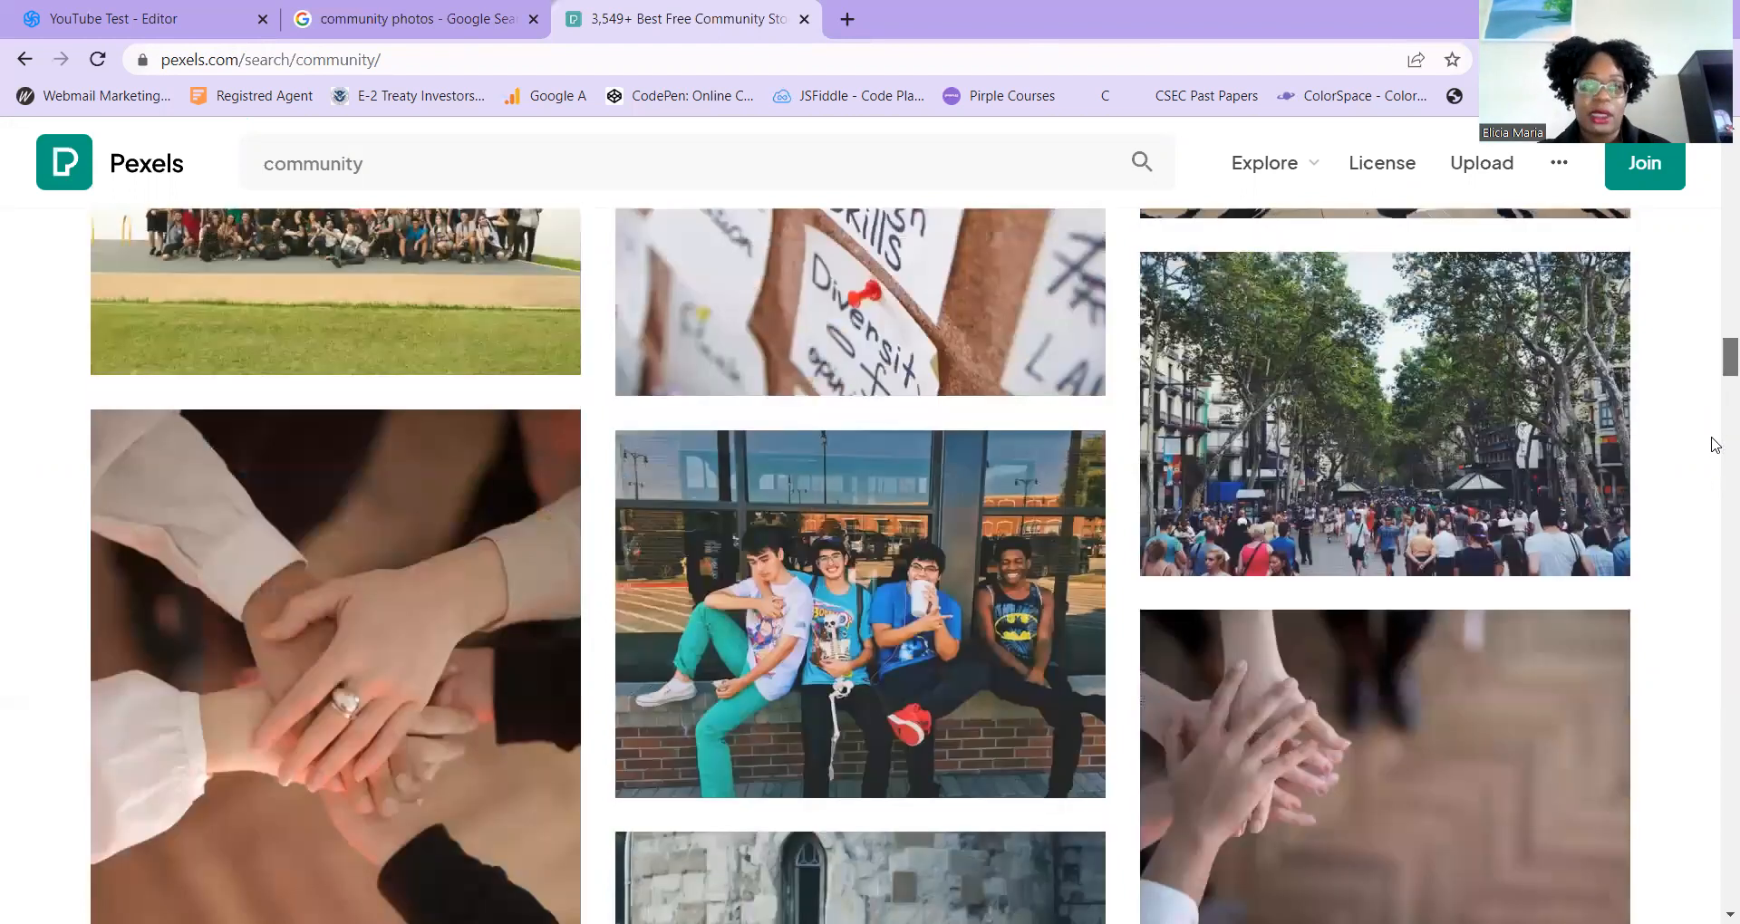
scroll(1713, 444, down, 2)
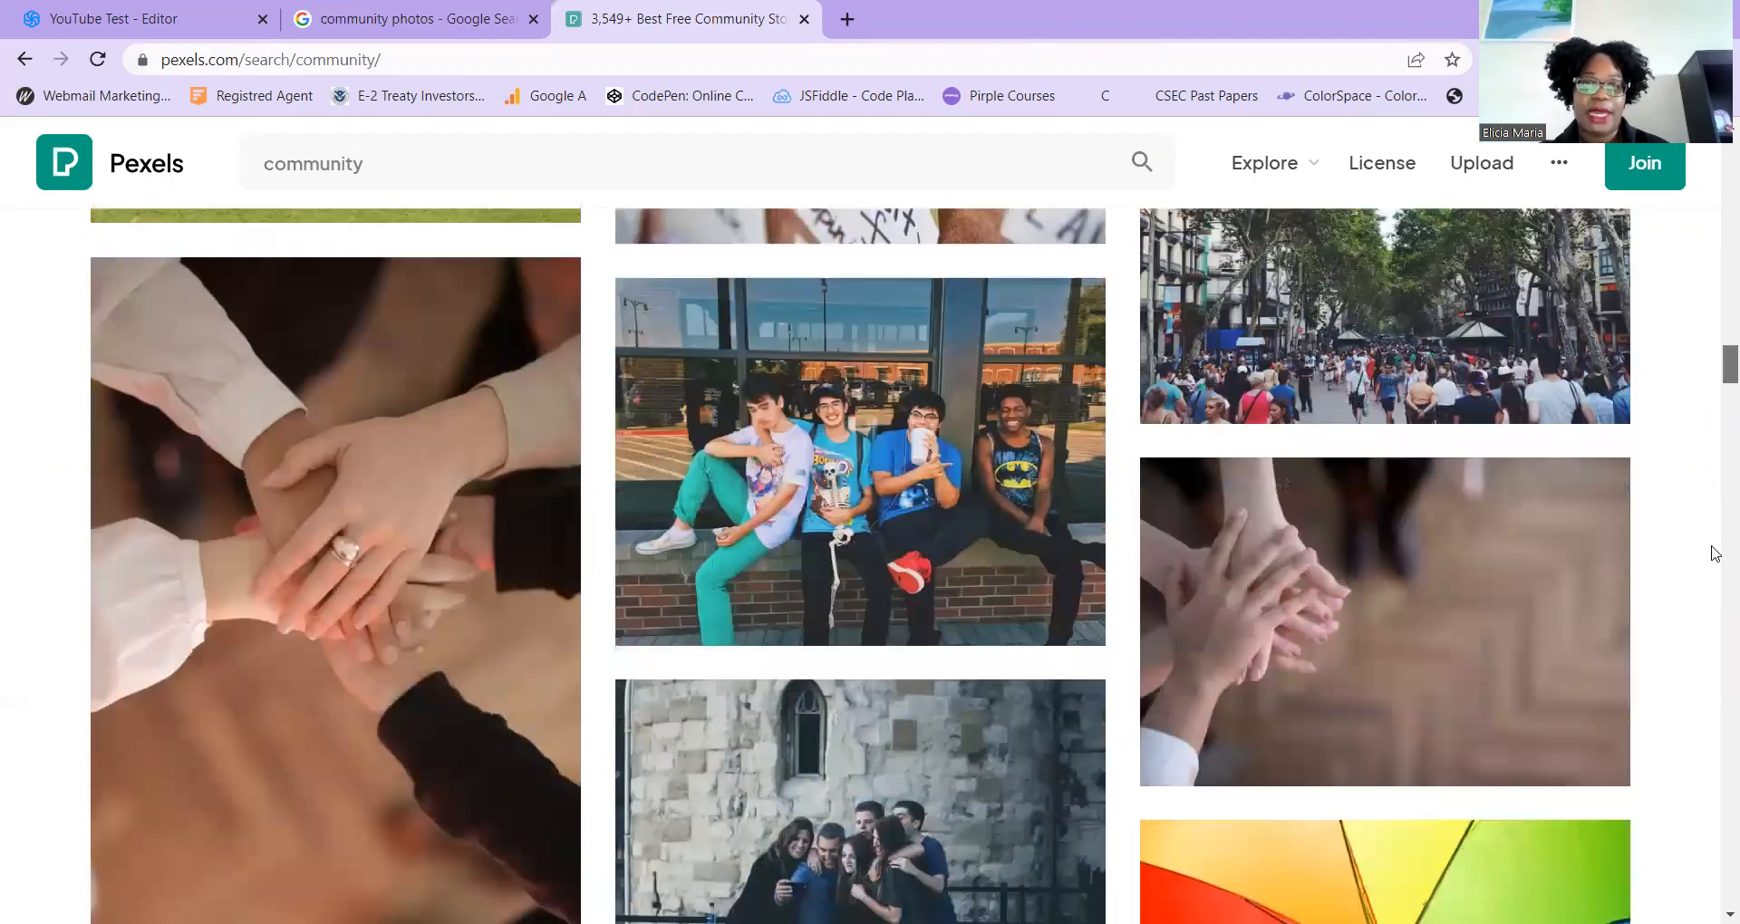
scroll(1709, 548, down, 8)
scroll(1711, 290, up, 15)
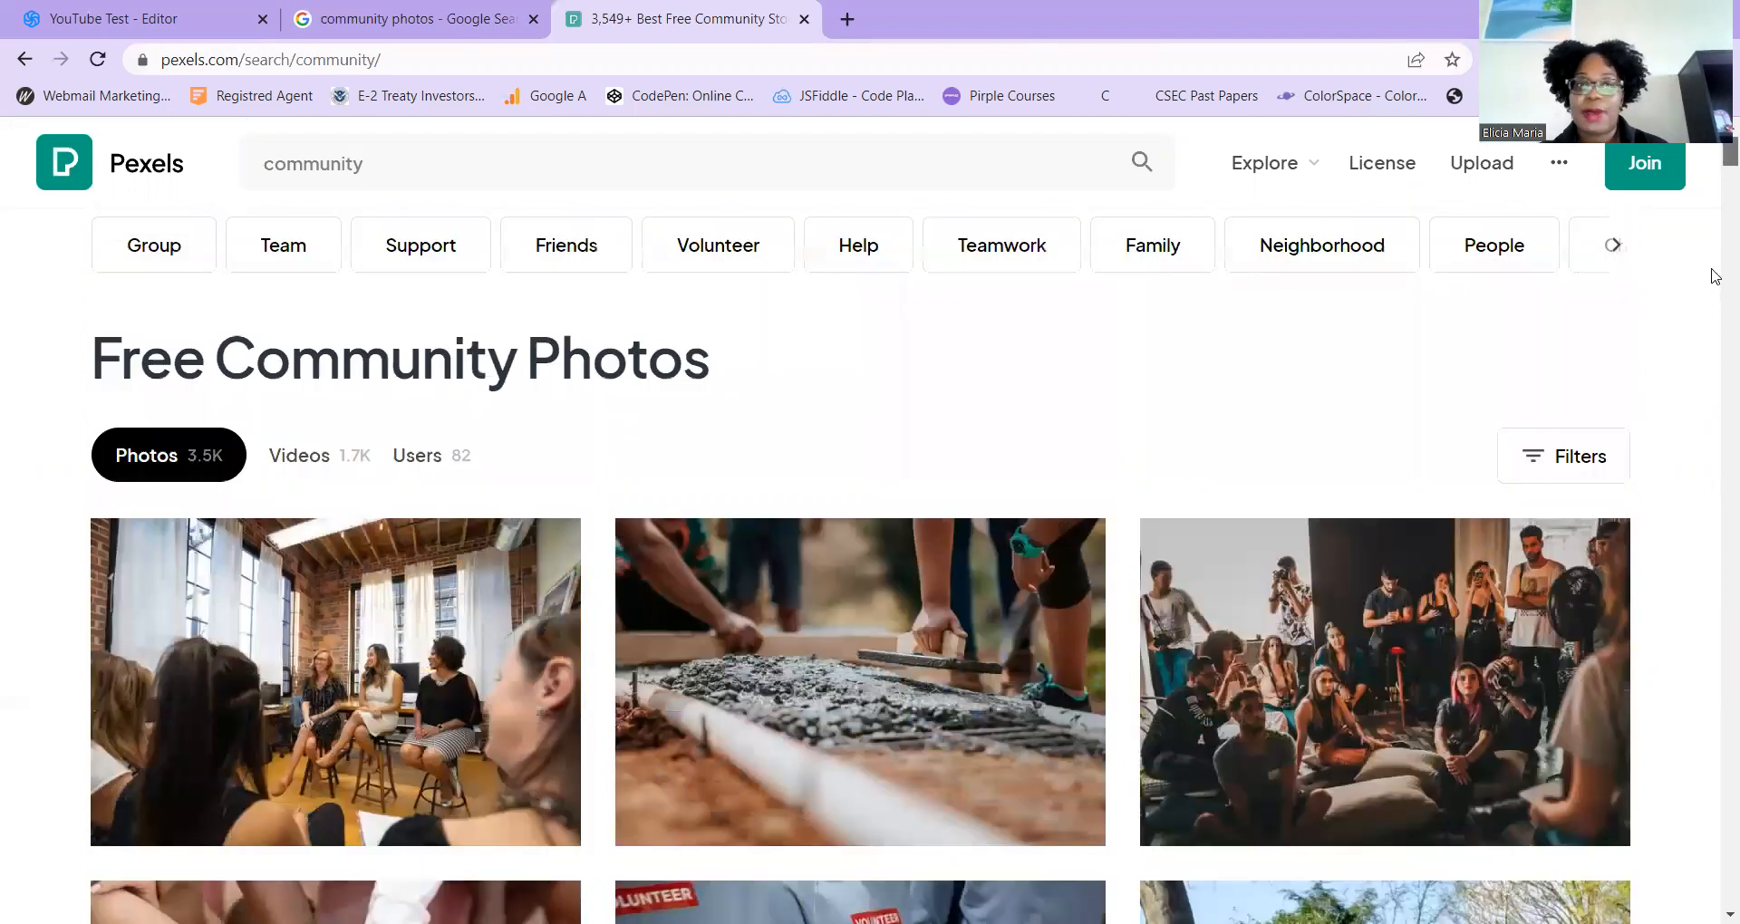
scroll(1715, 324, down, 5)
scroll(1709, 333, up, 5)
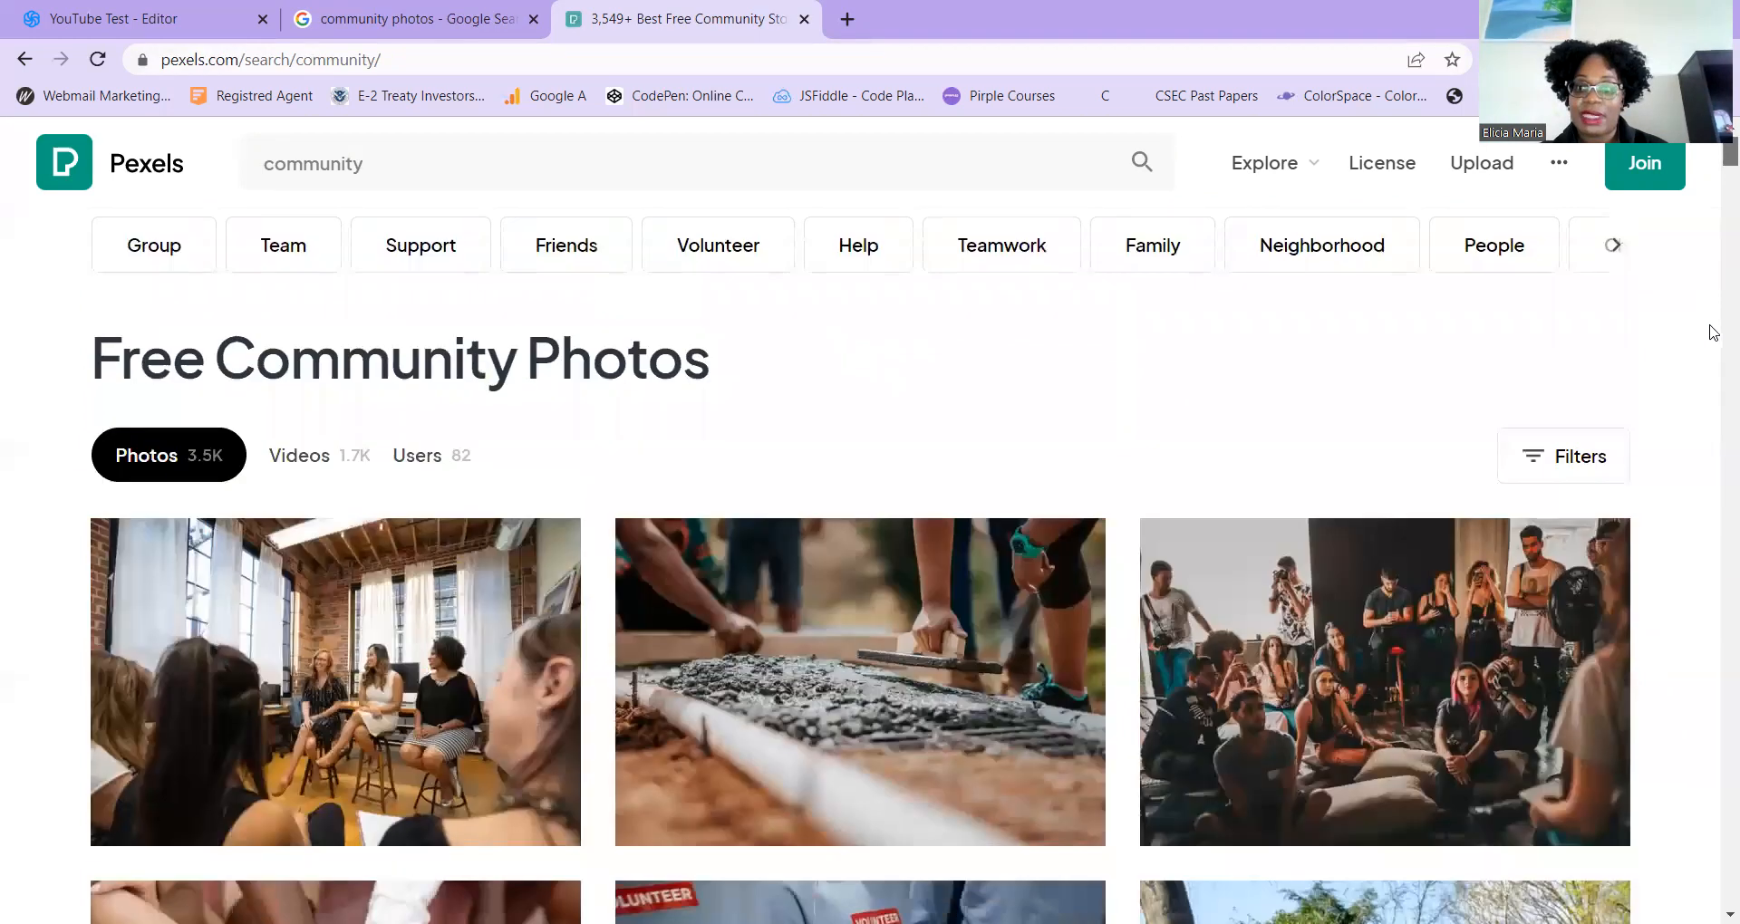
Download the free photo of people doing a group hand cheer and dismiss the donation request
scroll(1709, 335, down, 8)
scroll(417, 467, down, 7)
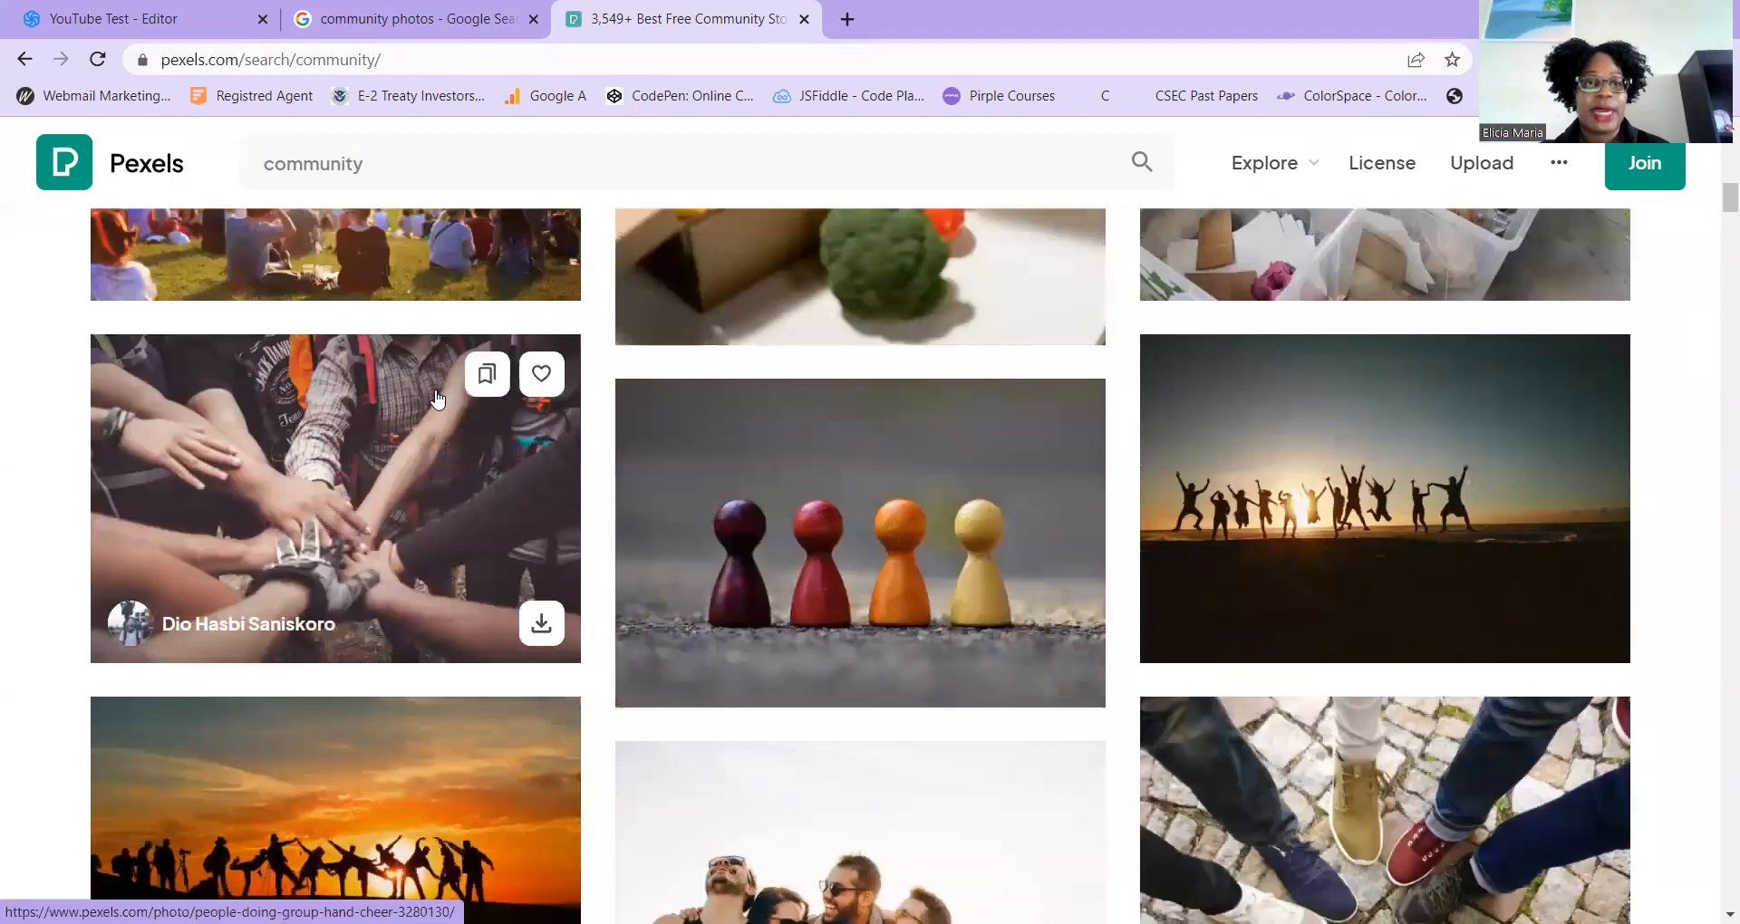
click(341, 466)
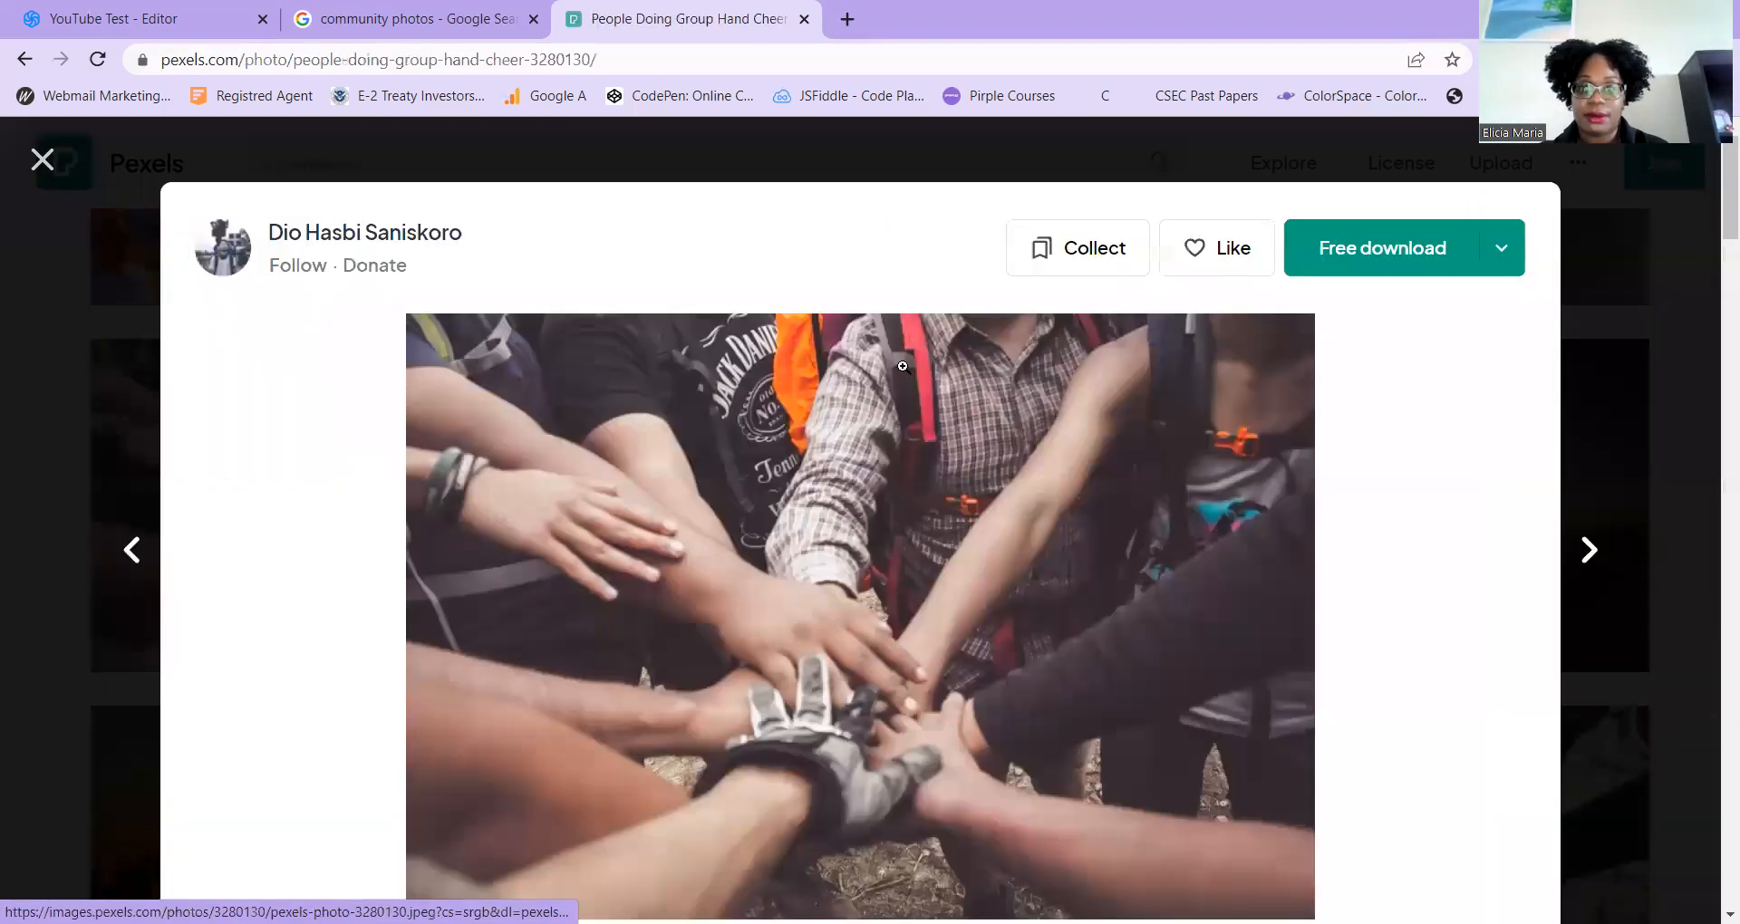
click(1325, 259)
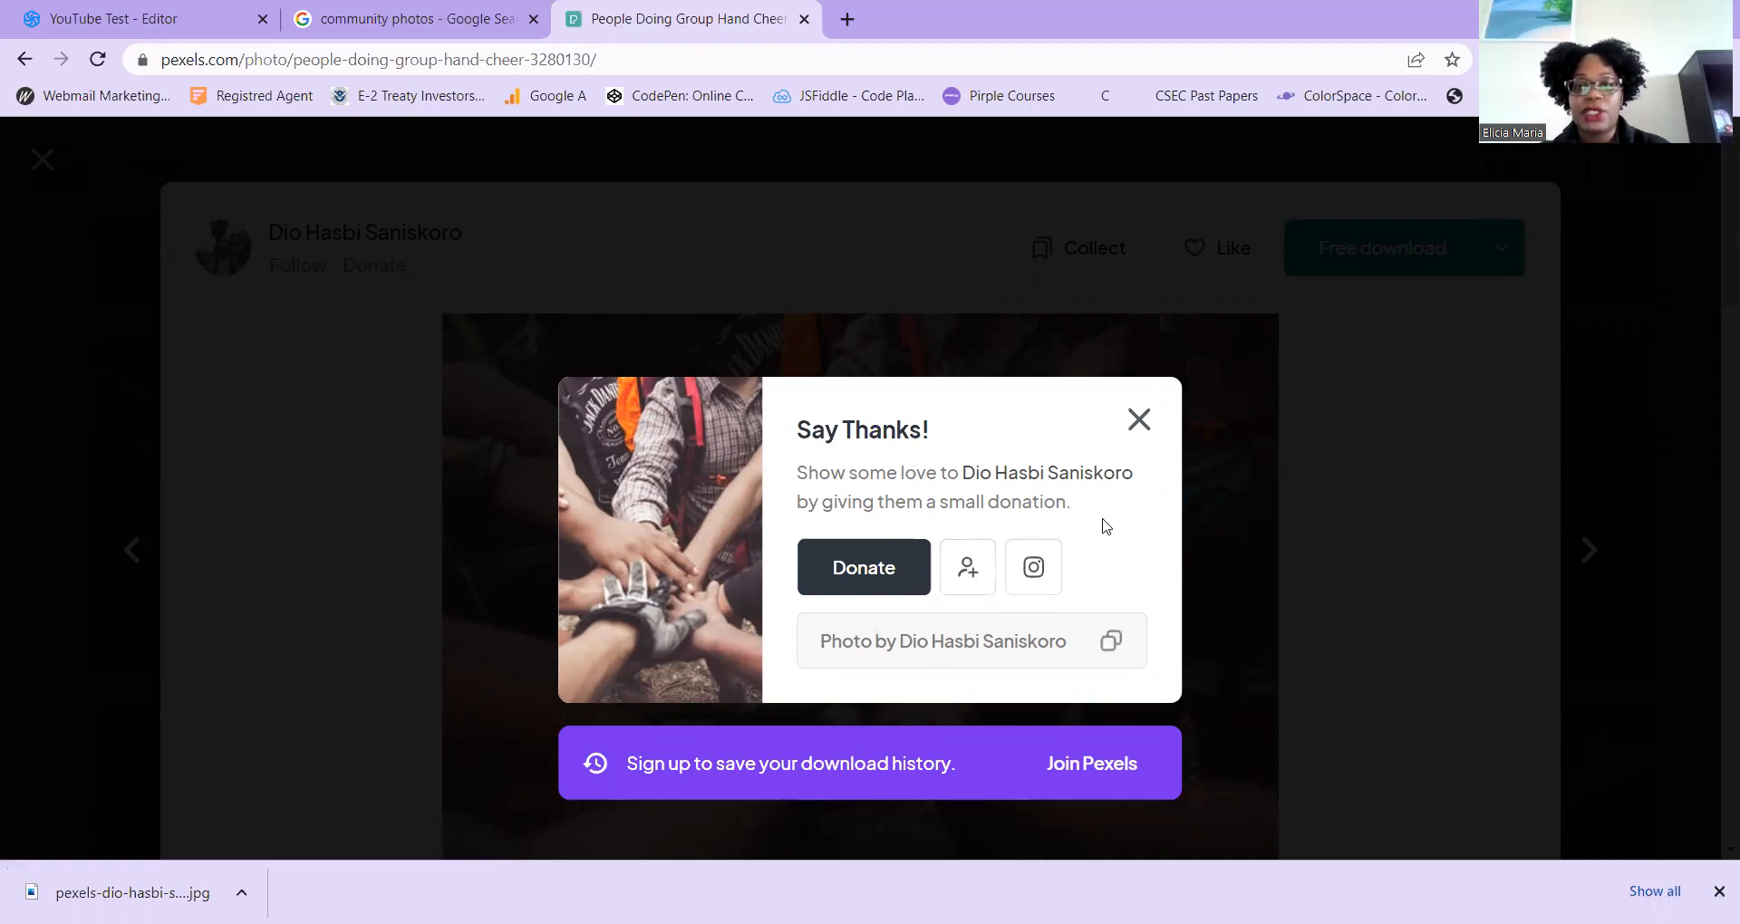
click(1138, 420)
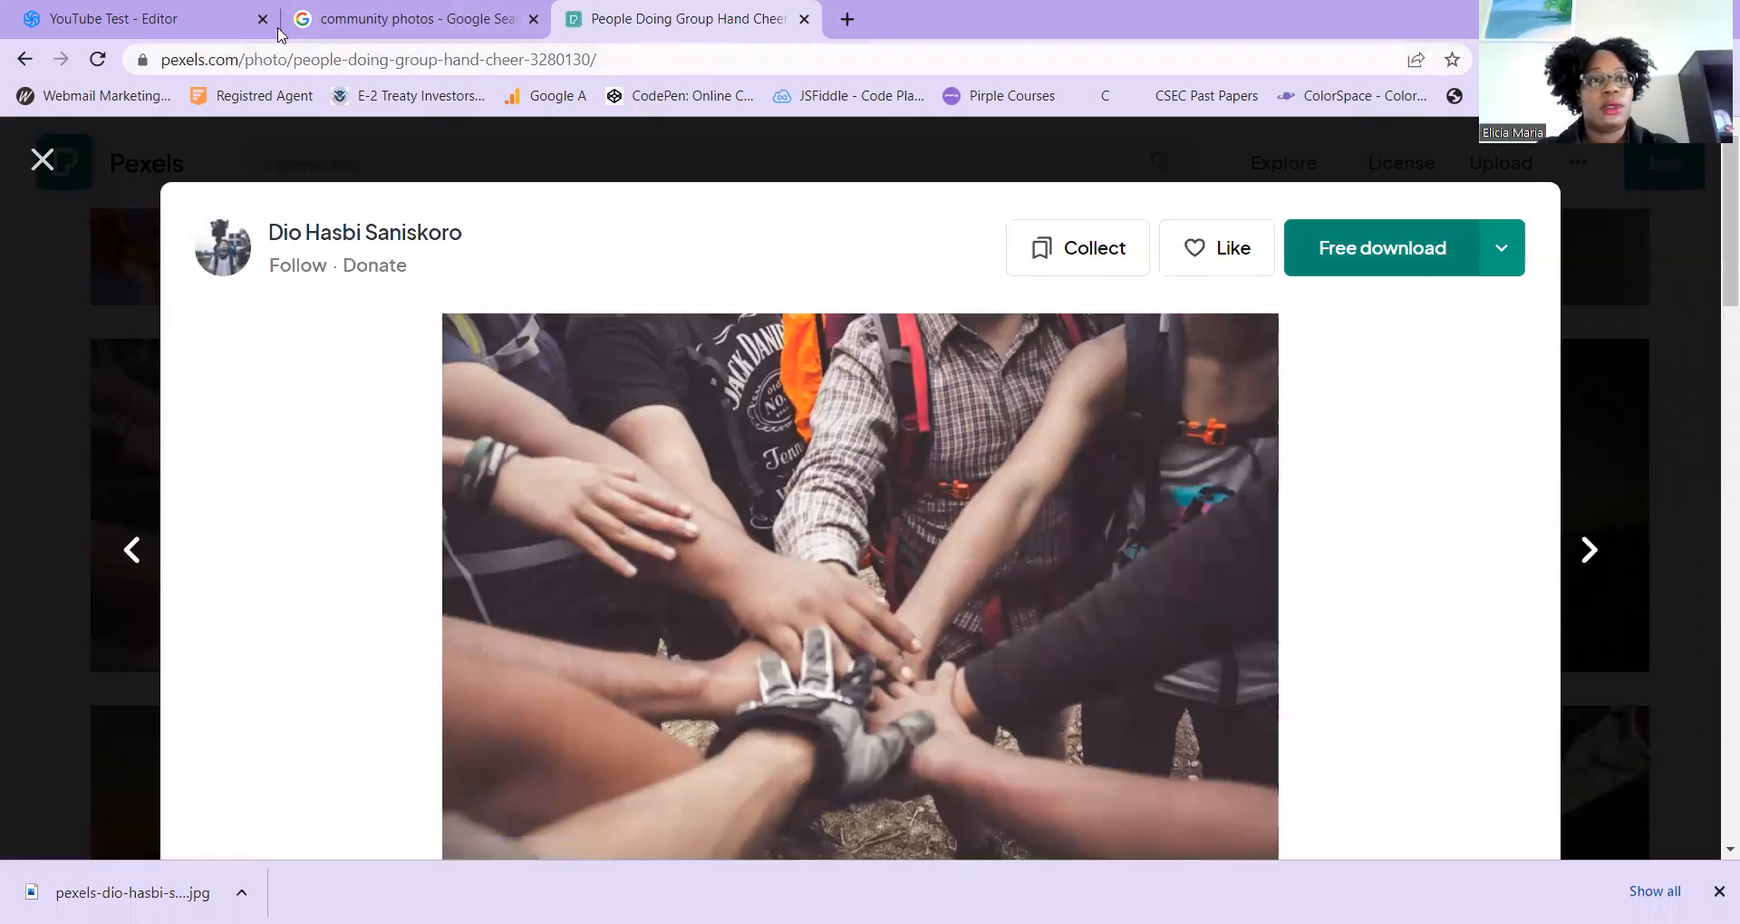
Return to the YouTube Test email editor and upload the downloaded hand-cheer photo to the content library for the "Add a photo here" image
click(159, 14)
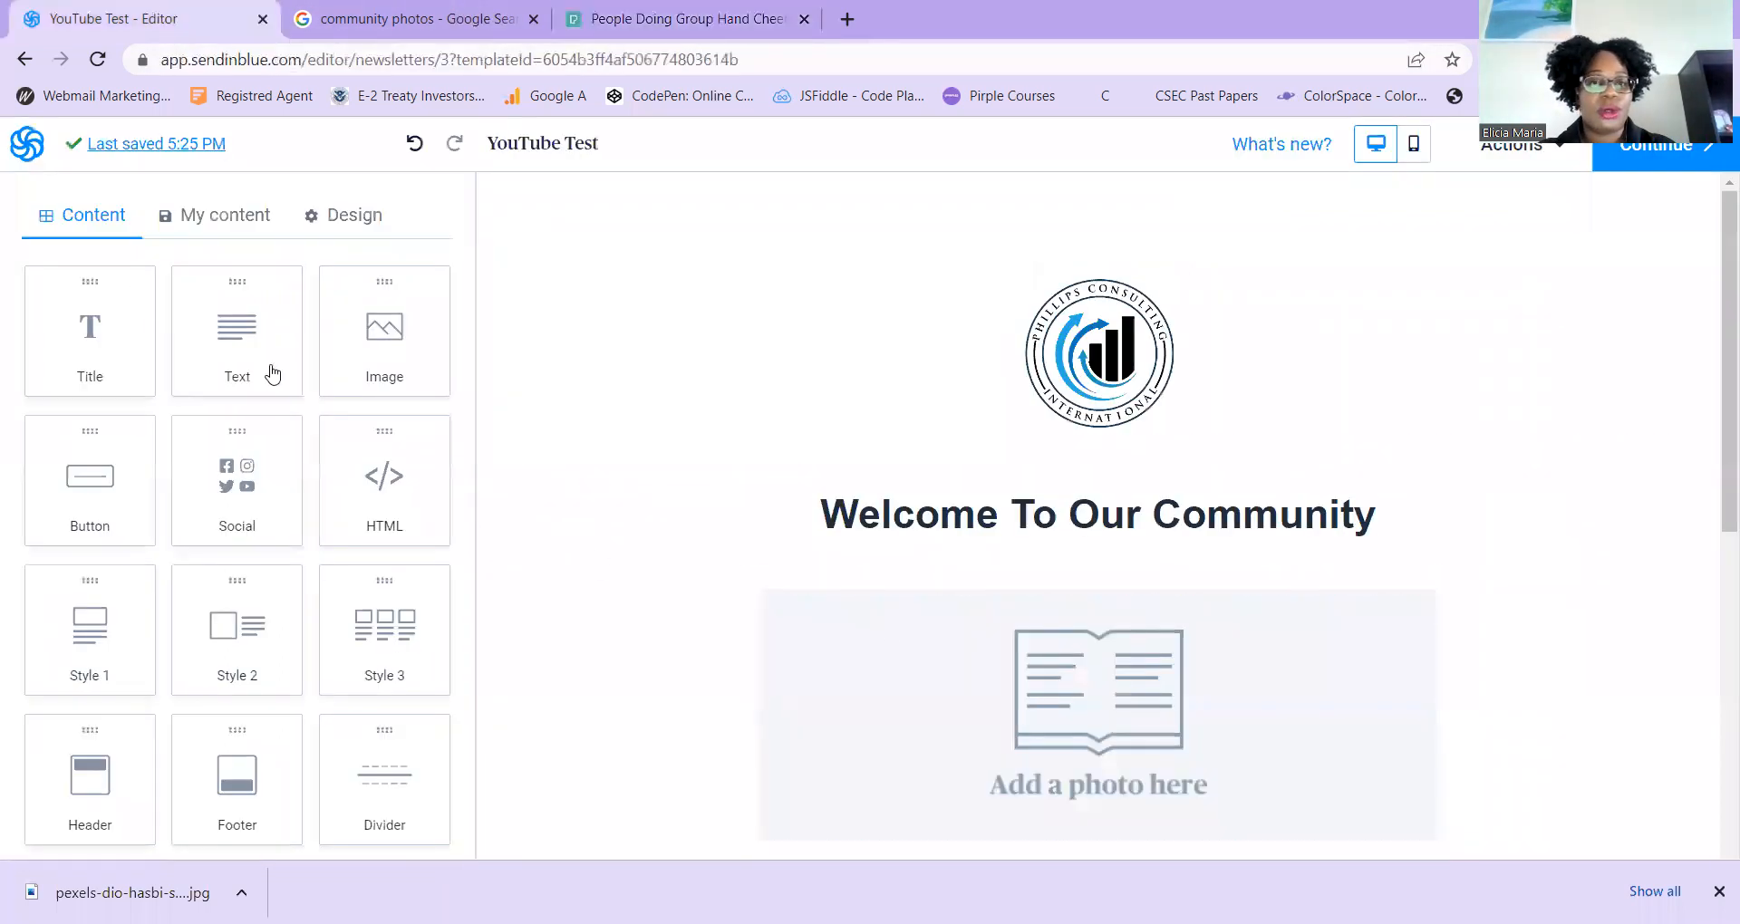
click(1149, 678)
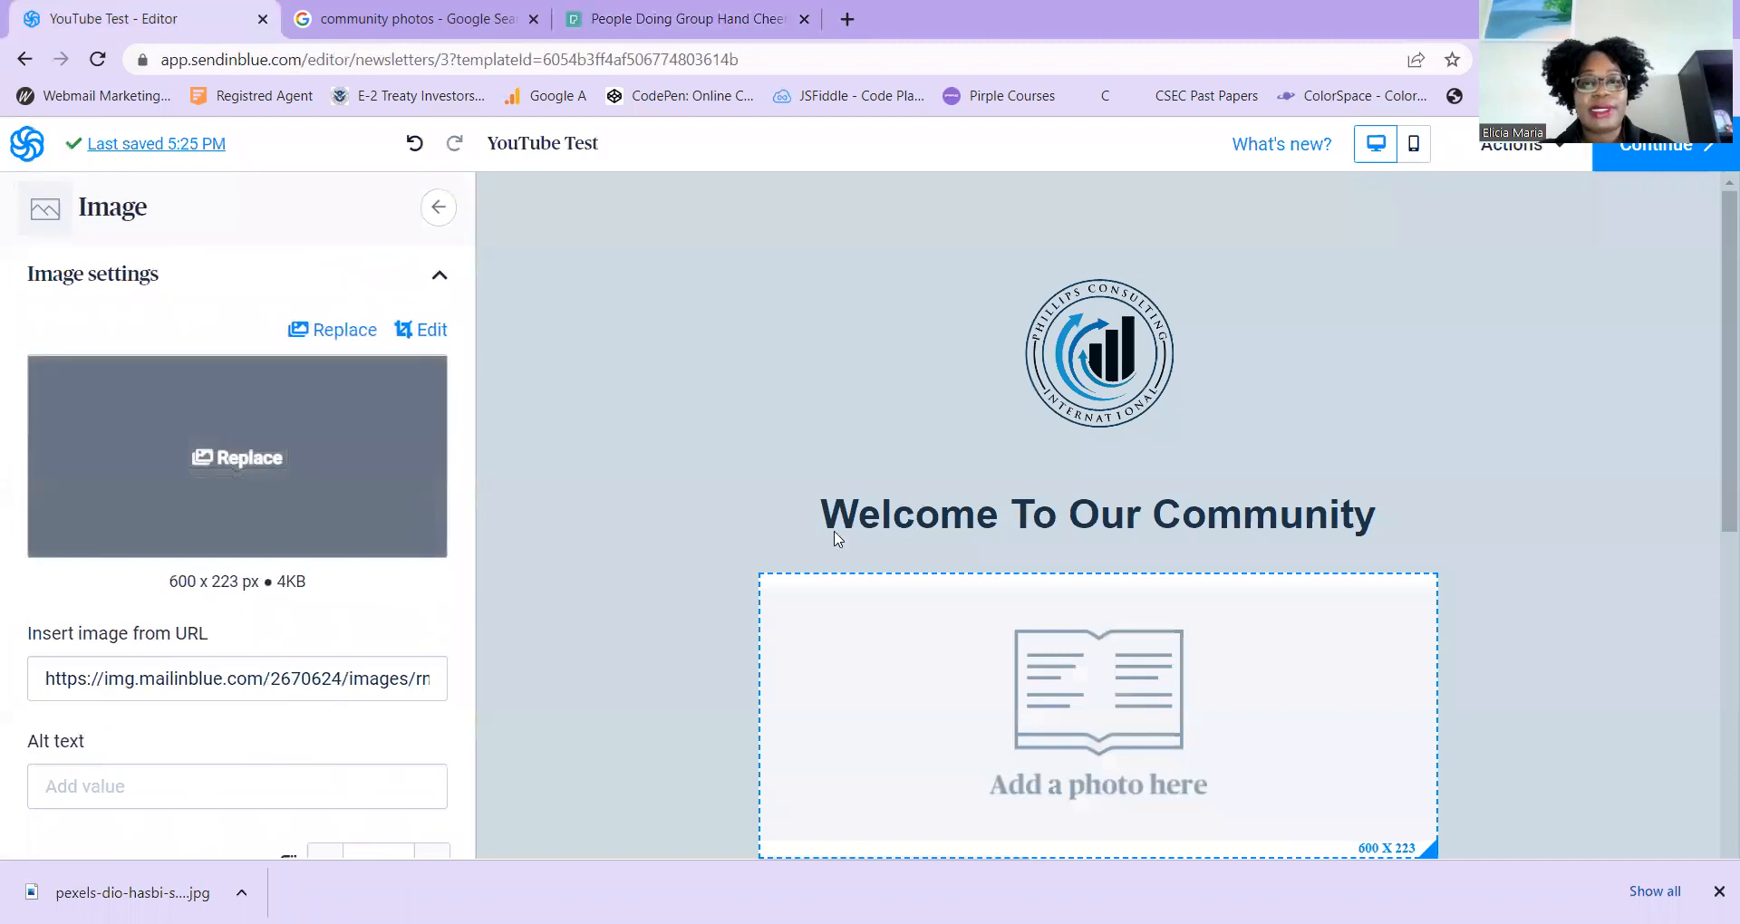
click(331, 330)
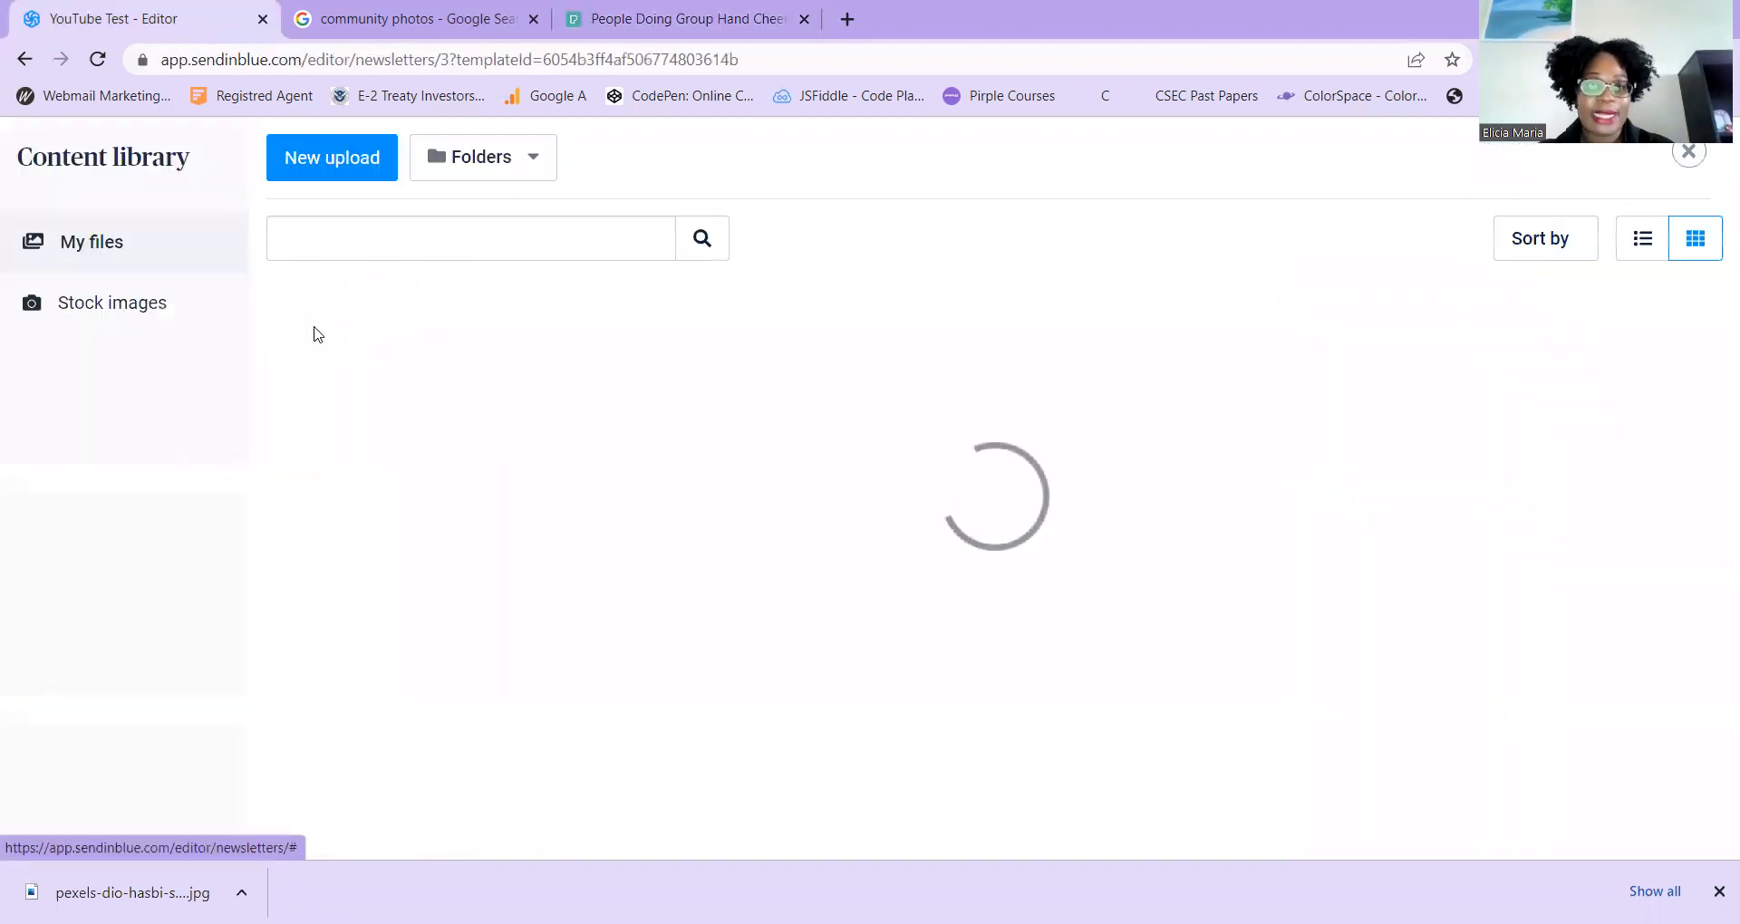
click(328, 180)
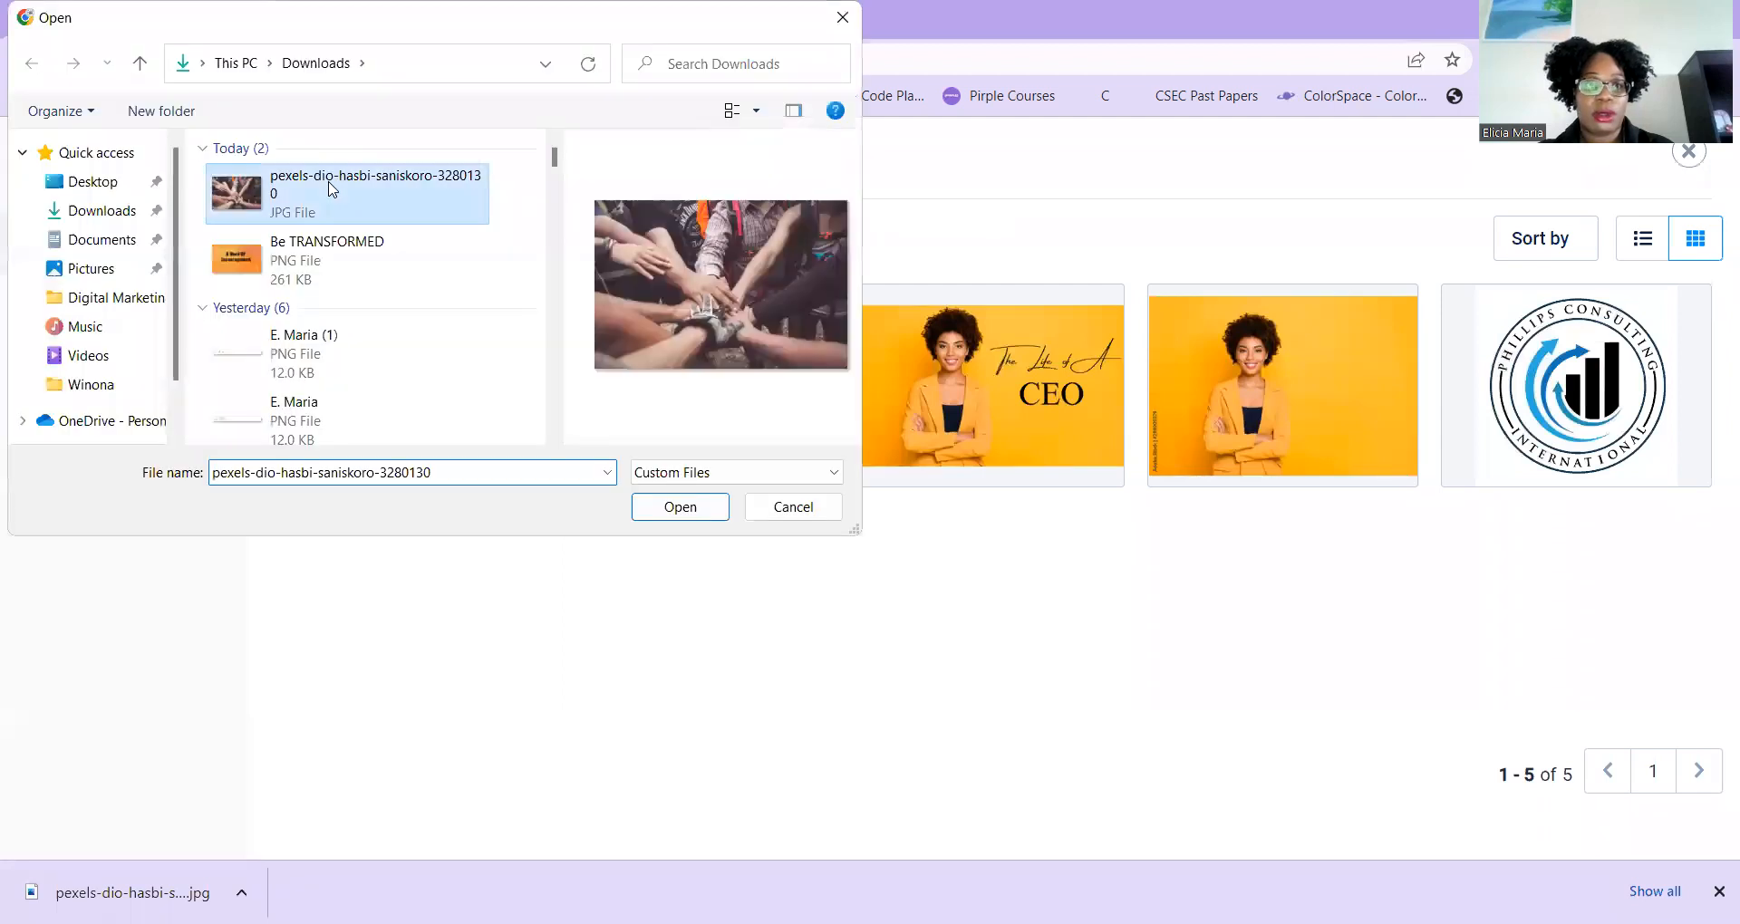
click(682, 508)
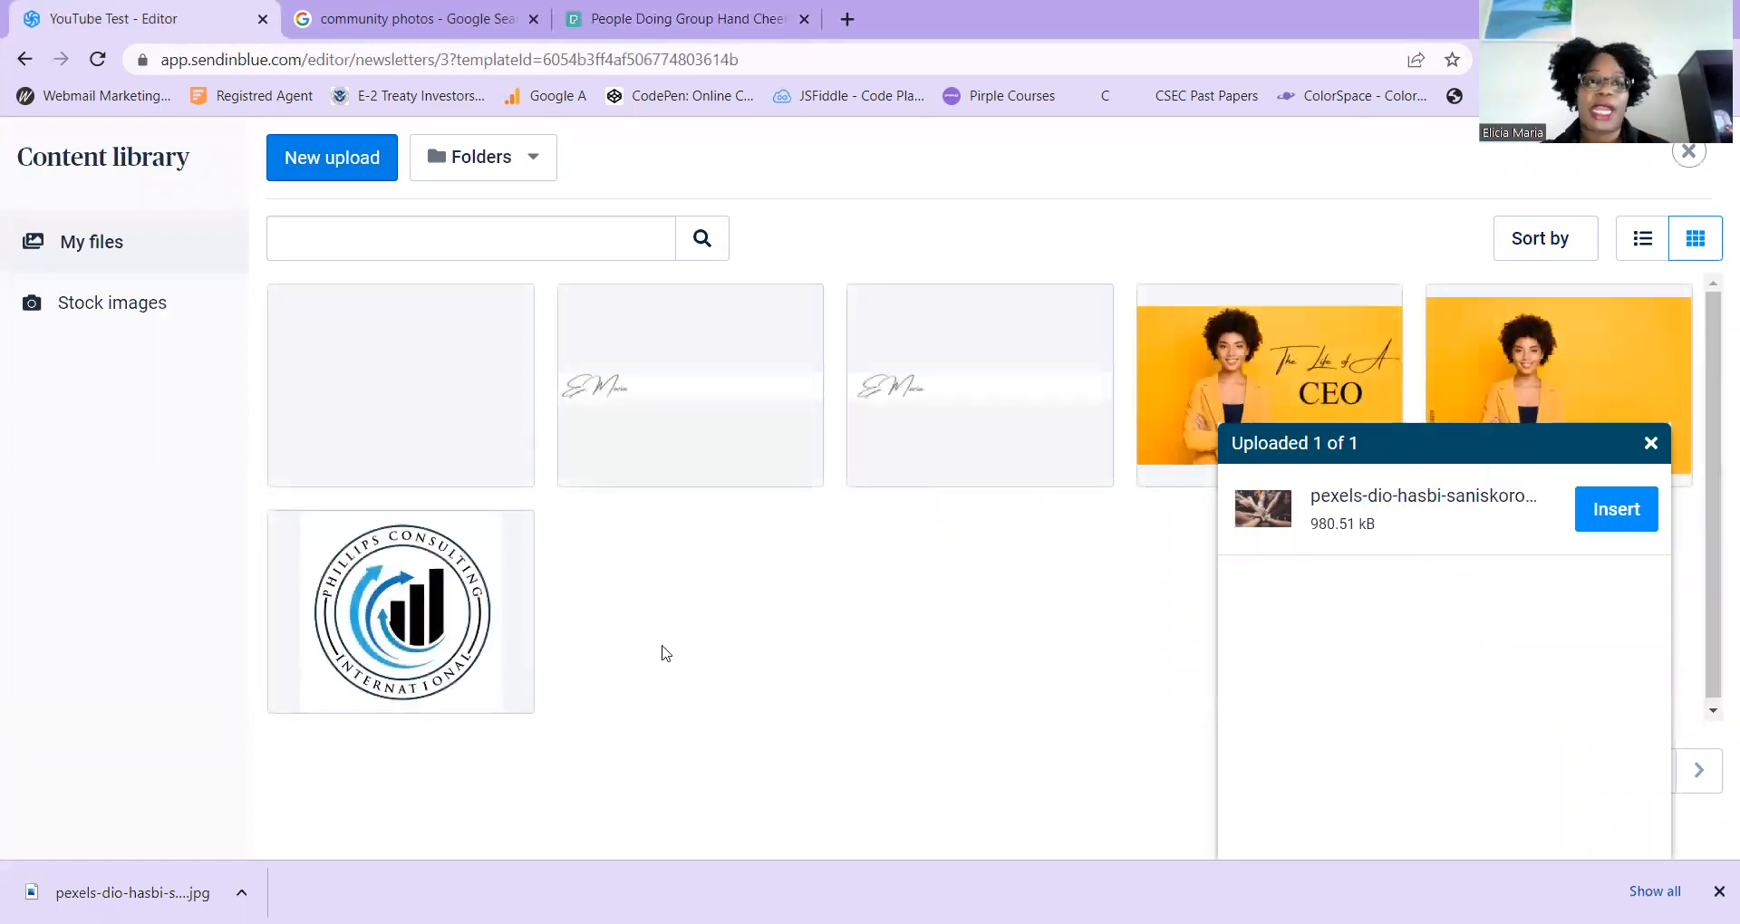
Insert the uploaded hand-cheer photo in place of the placeholder below the headline and return to the email layout
click(430, 366)
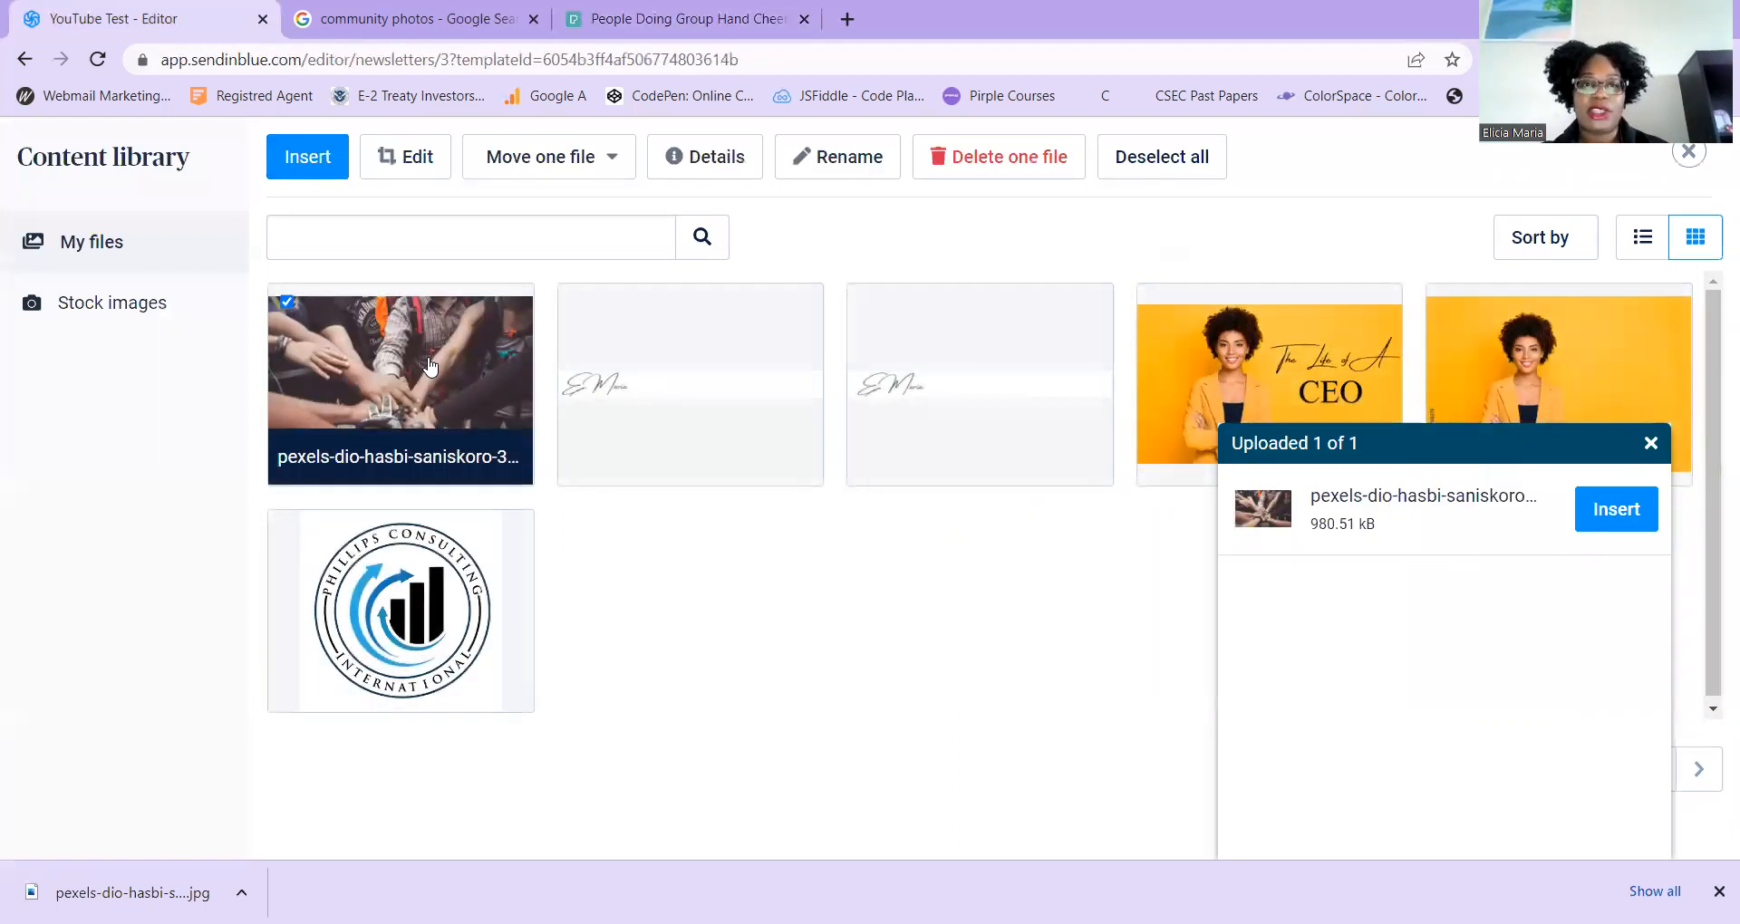
click(1616, 509)
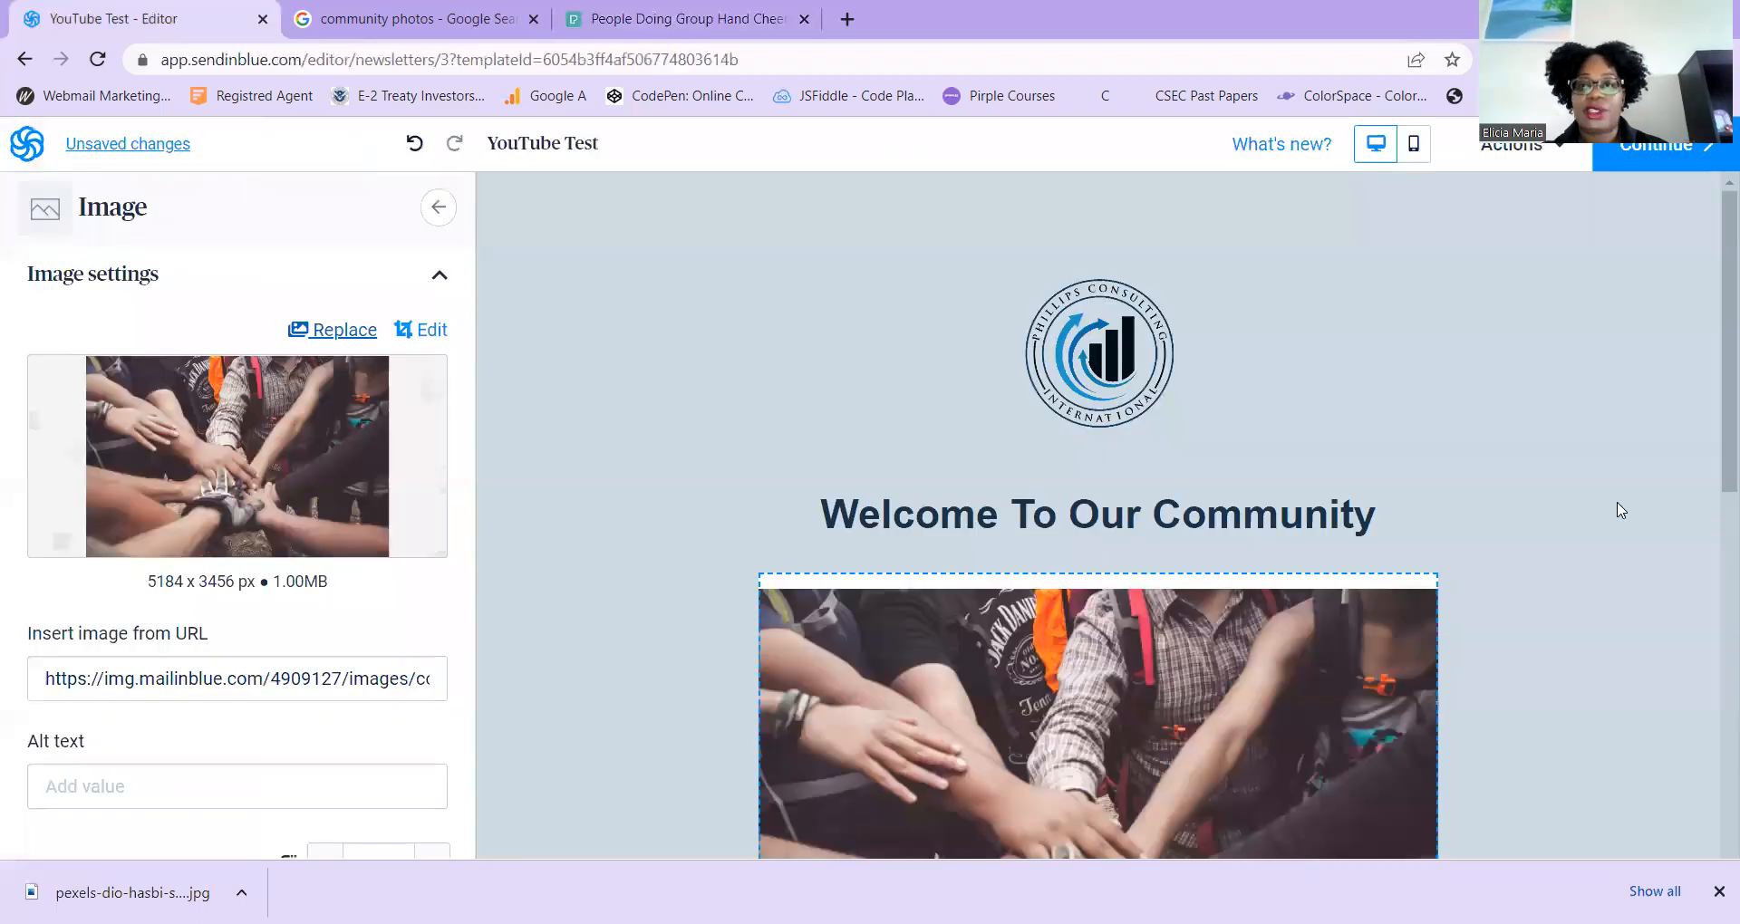
click(1572, 603)
drag(1718, 399, 1715, 506)
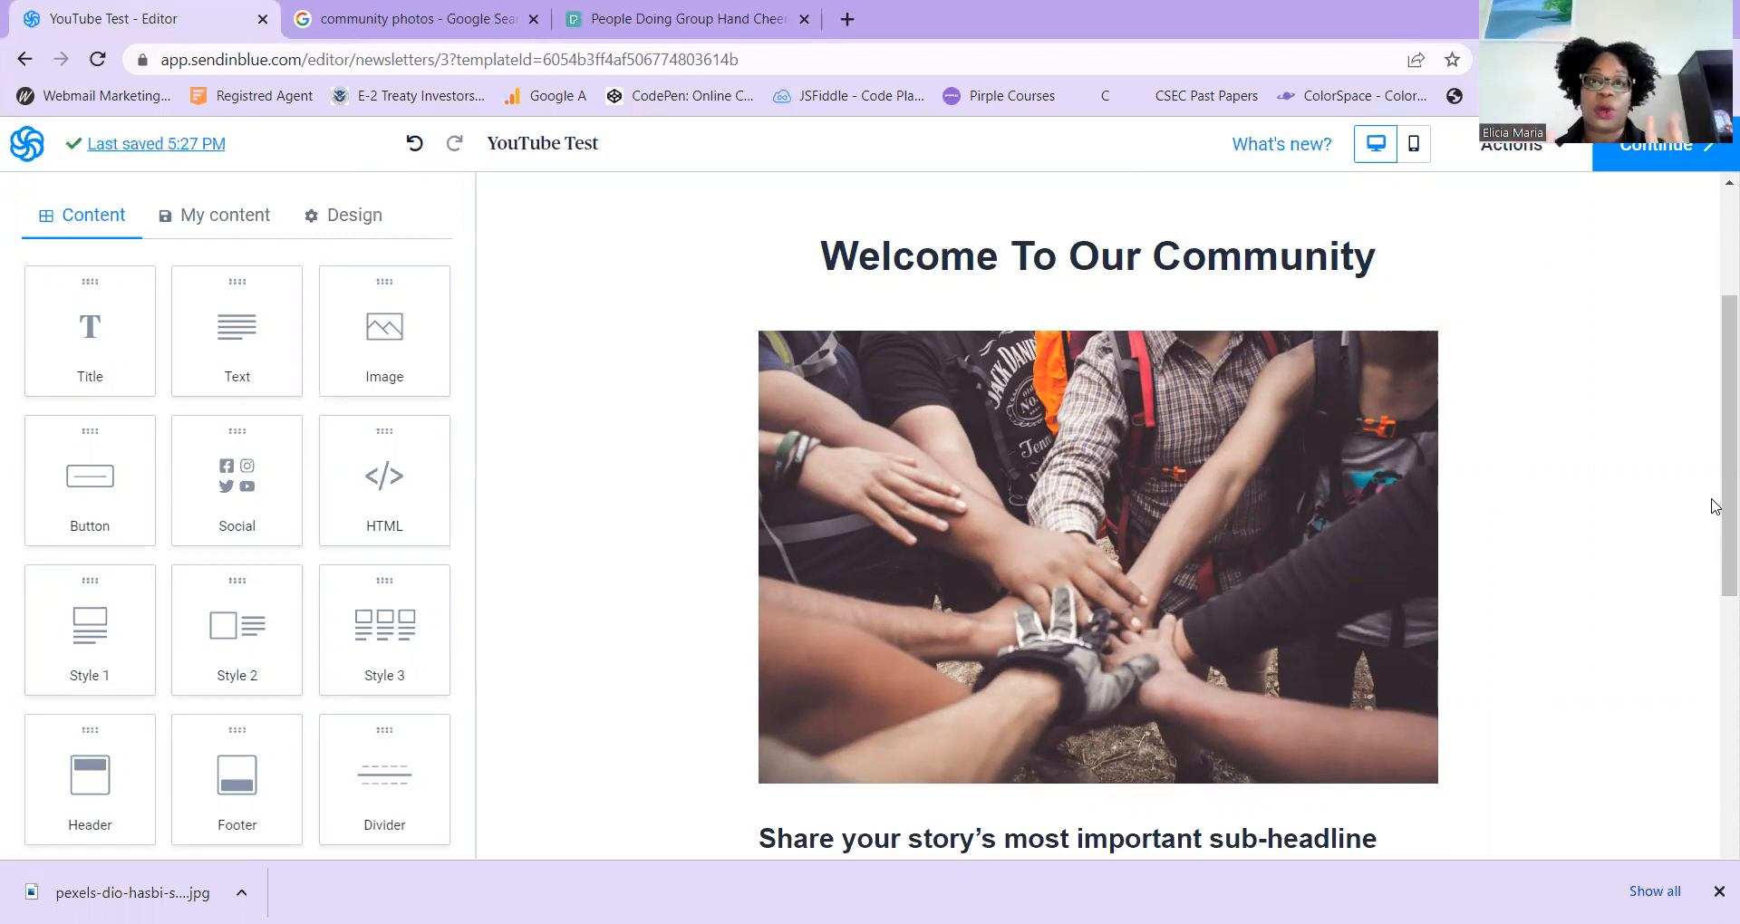
Set the rounded corners of the hand-cheer photo to 28 px and return to the email layout
click(1226, 546)
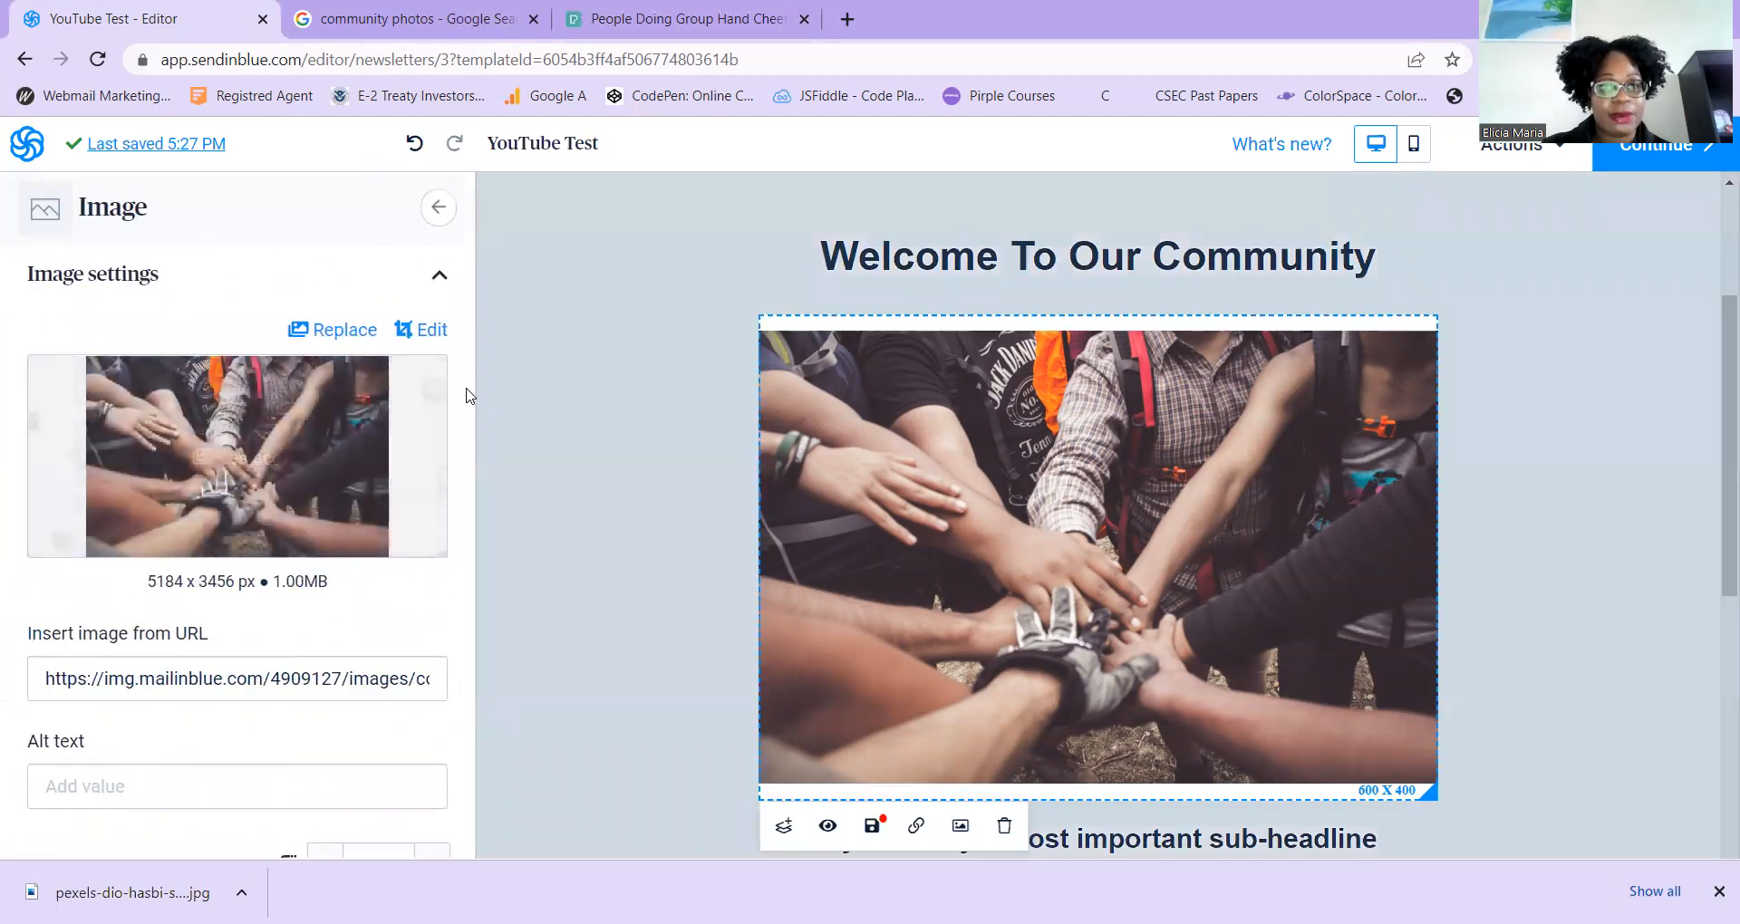
scroll(213, 779, down, 1)
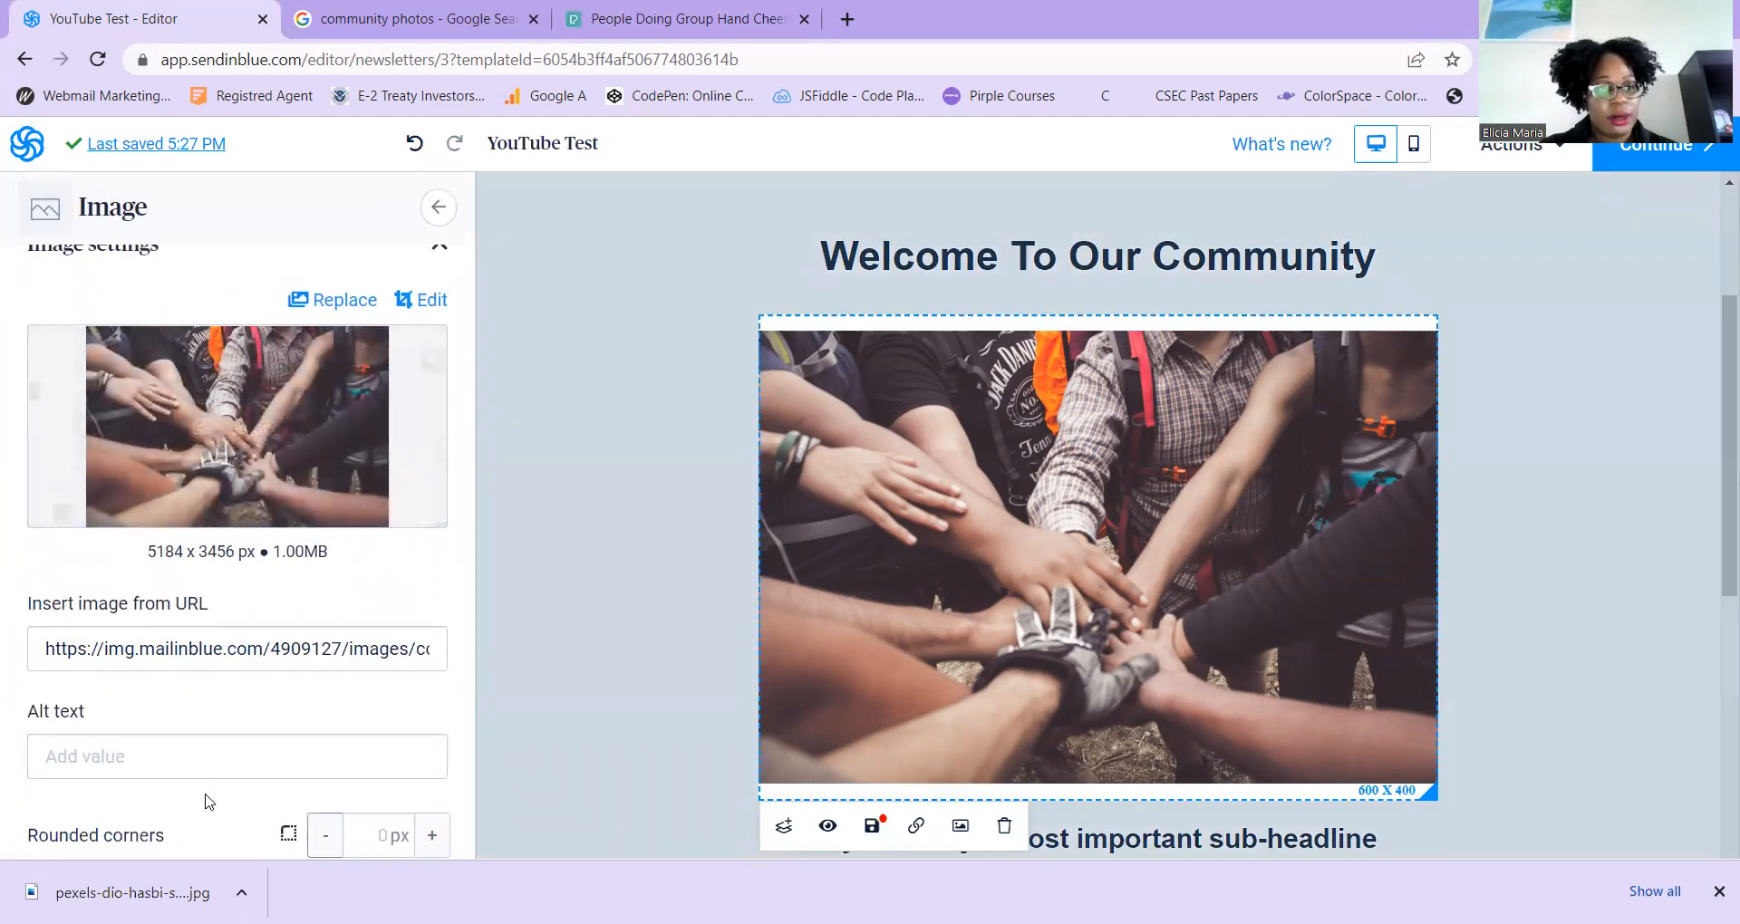
click(428, 838)
click(426, 839)
click(426, 840)
click(425, 839)
triple_click(426, 840)
triple_click(426, 839)
triple_click(426, 839)
triple_click(426, 839)
double_click(426, 839)
triple_click(426, 839)
double_click(425, 839)
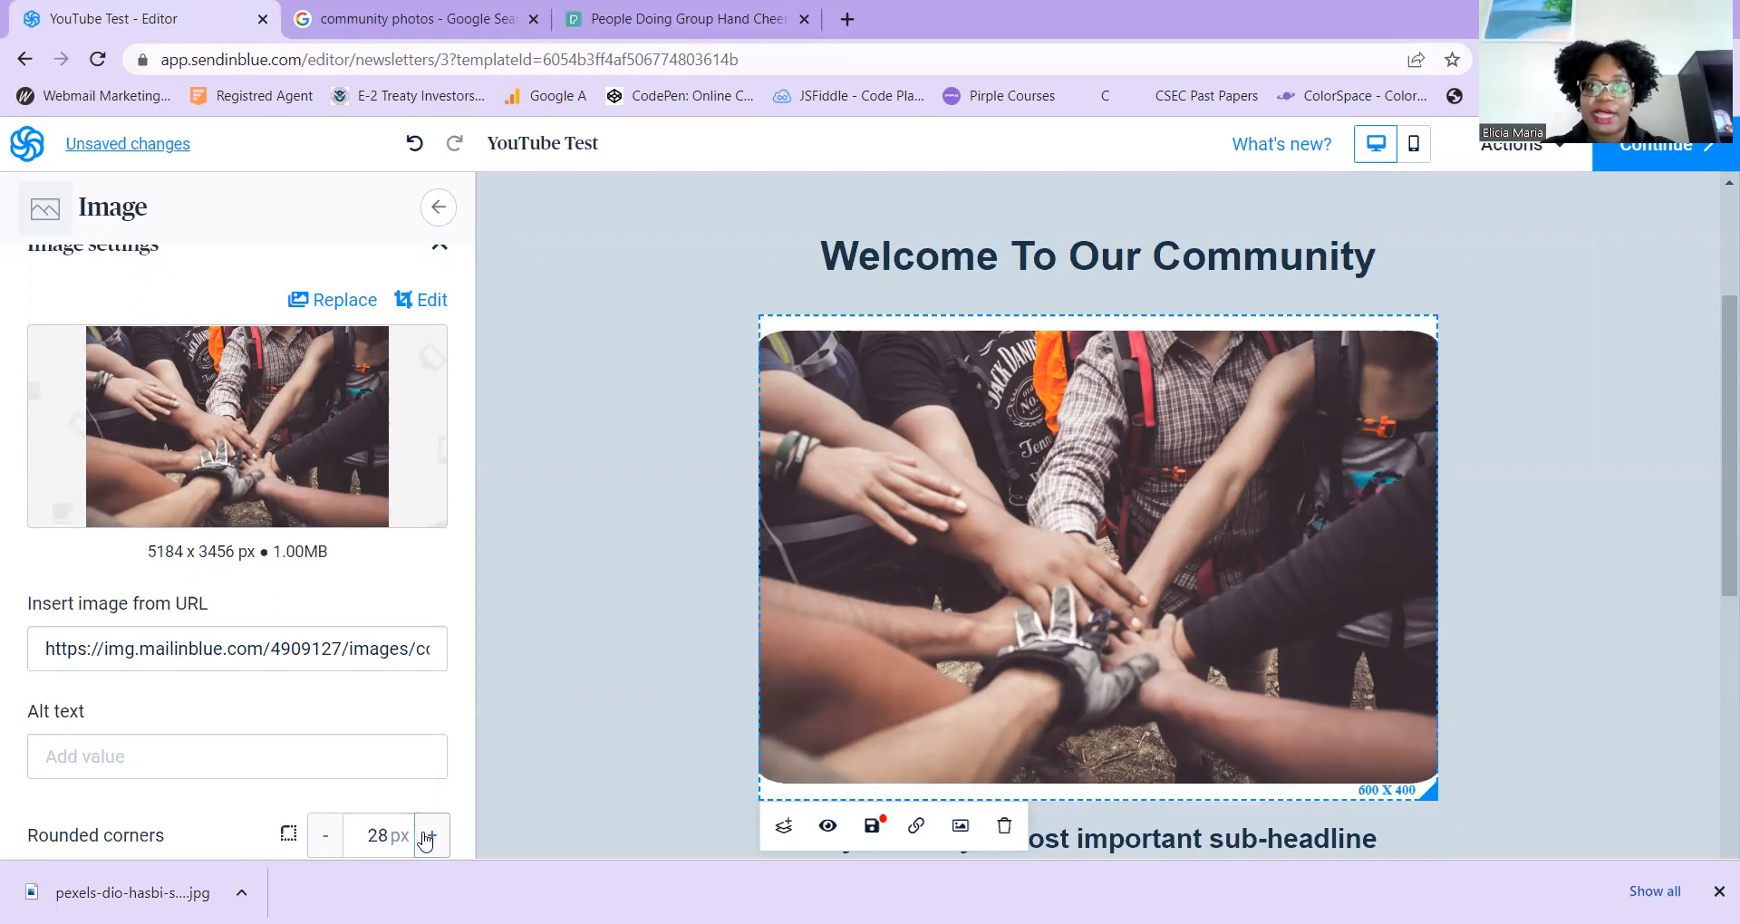
click(615, 503)
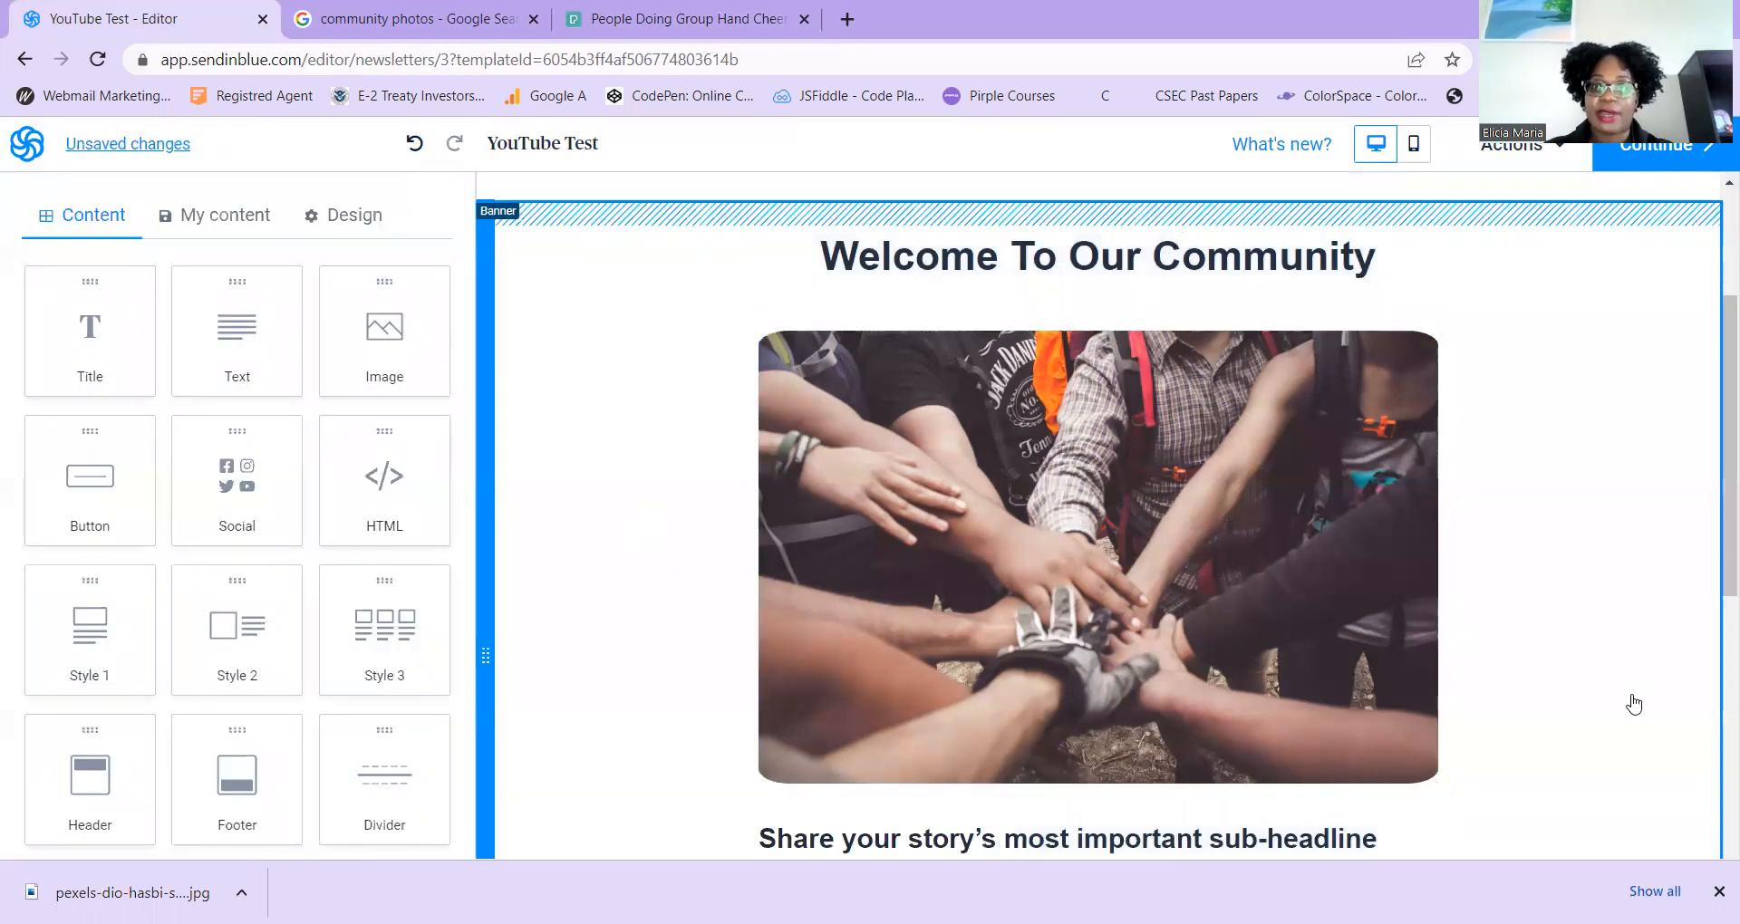
Increase the hand-cheer photo's rounded corners to 45 px, dismiss the browser's download bar and review the email layout
click(1264, 745)
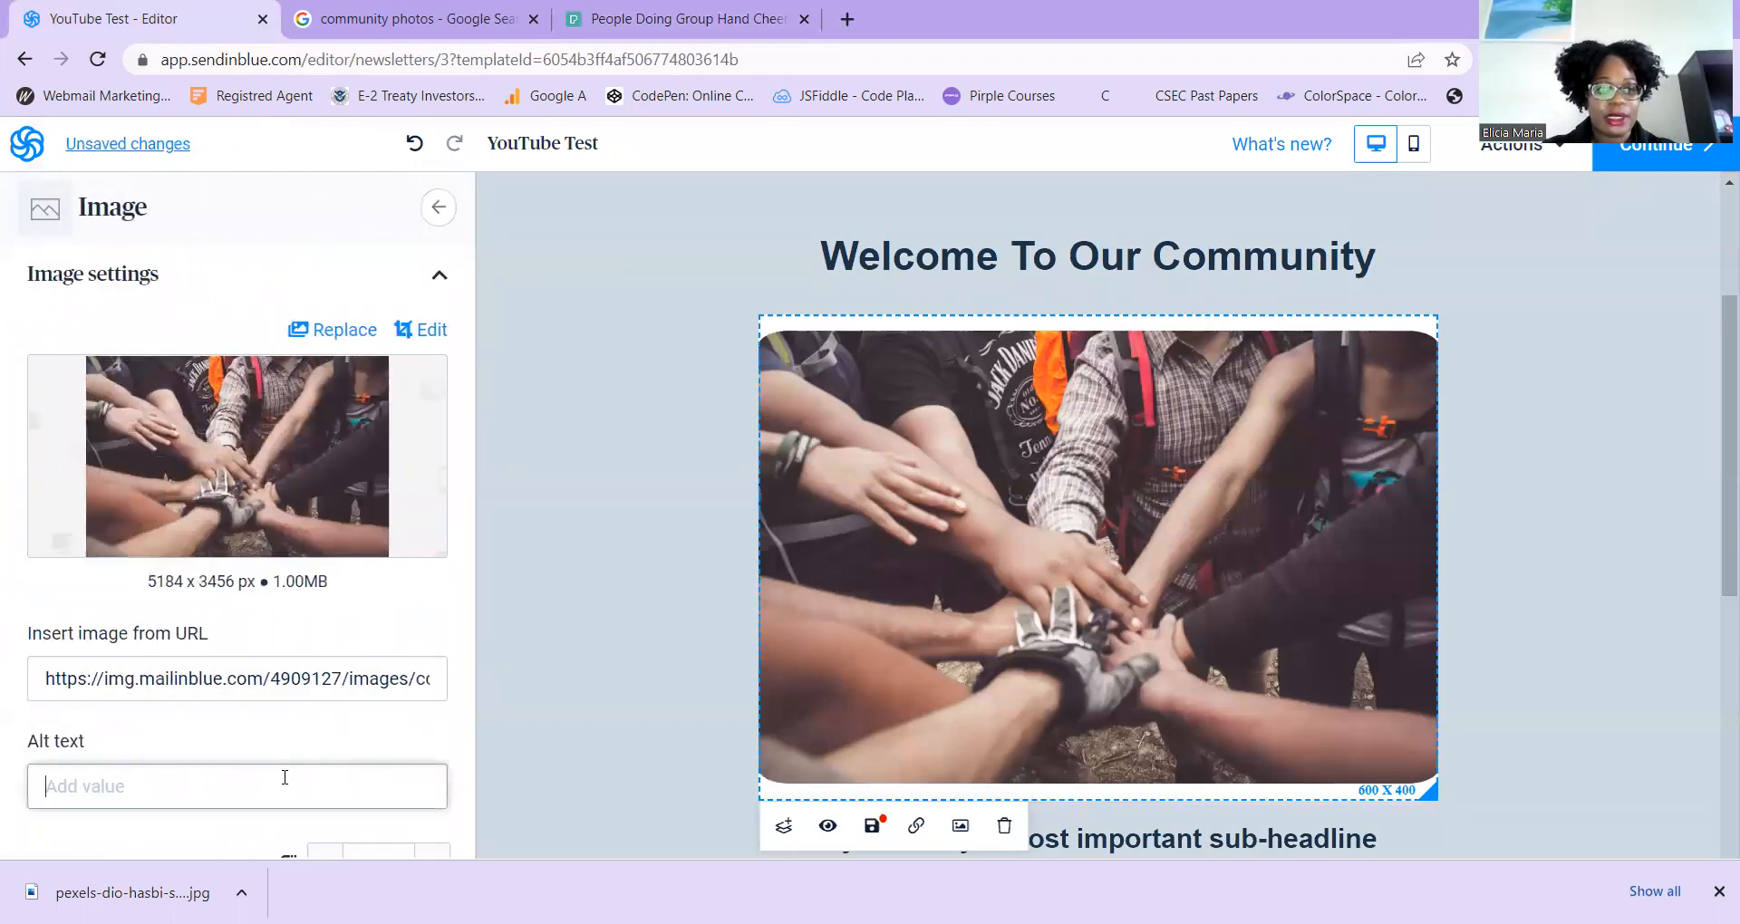
scroll(285, 777, down, 1)
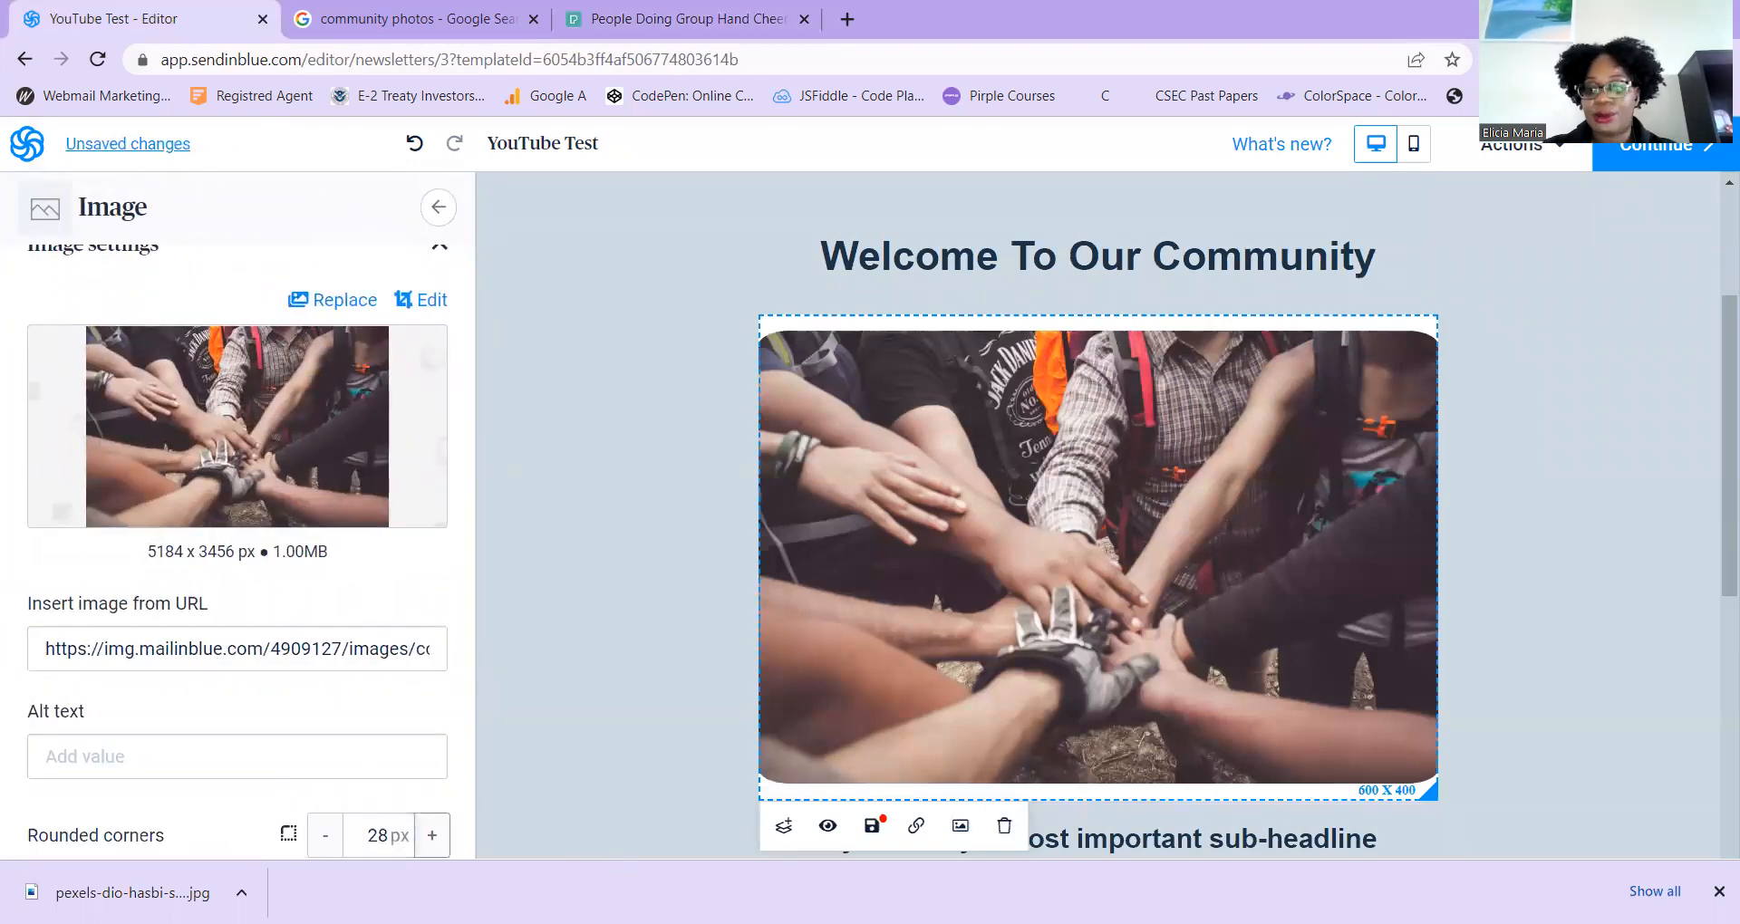
click(1719, 891)
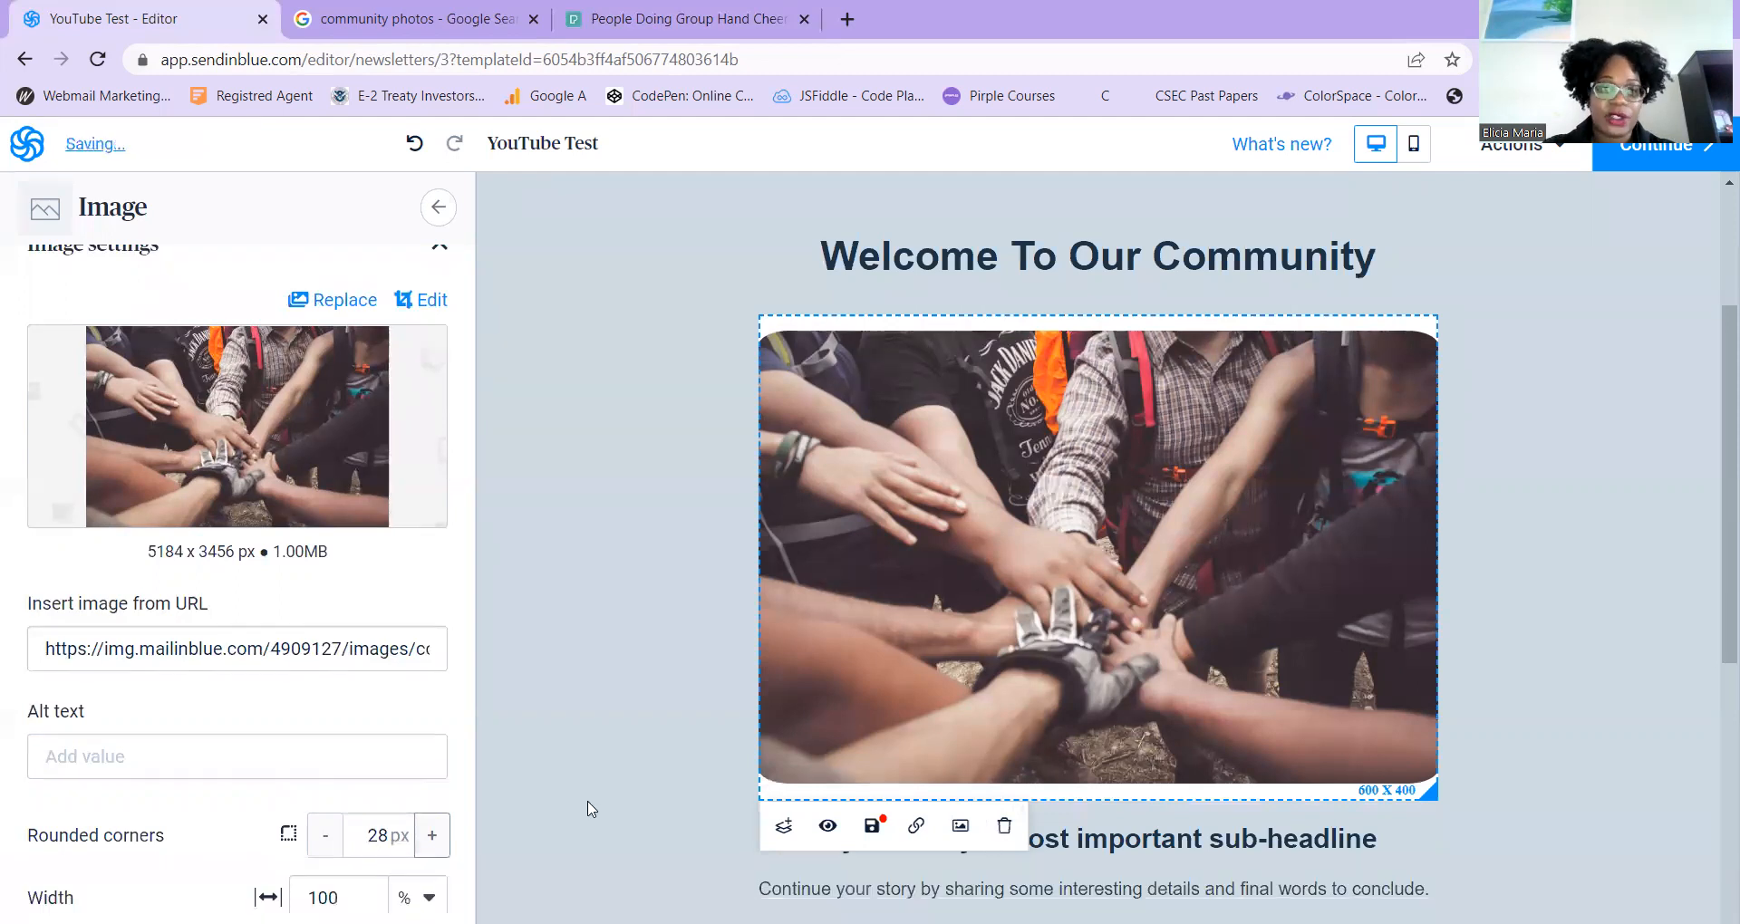
click(437, 843)
click(437, 843)
click(437, 843)
click(437, 843)
click(437, 843)
click(437, 842)
click(436, 843)
triple_click(437, 843)
triple_click(436, 843)
triple_click(437, 842)
click(437, 842)
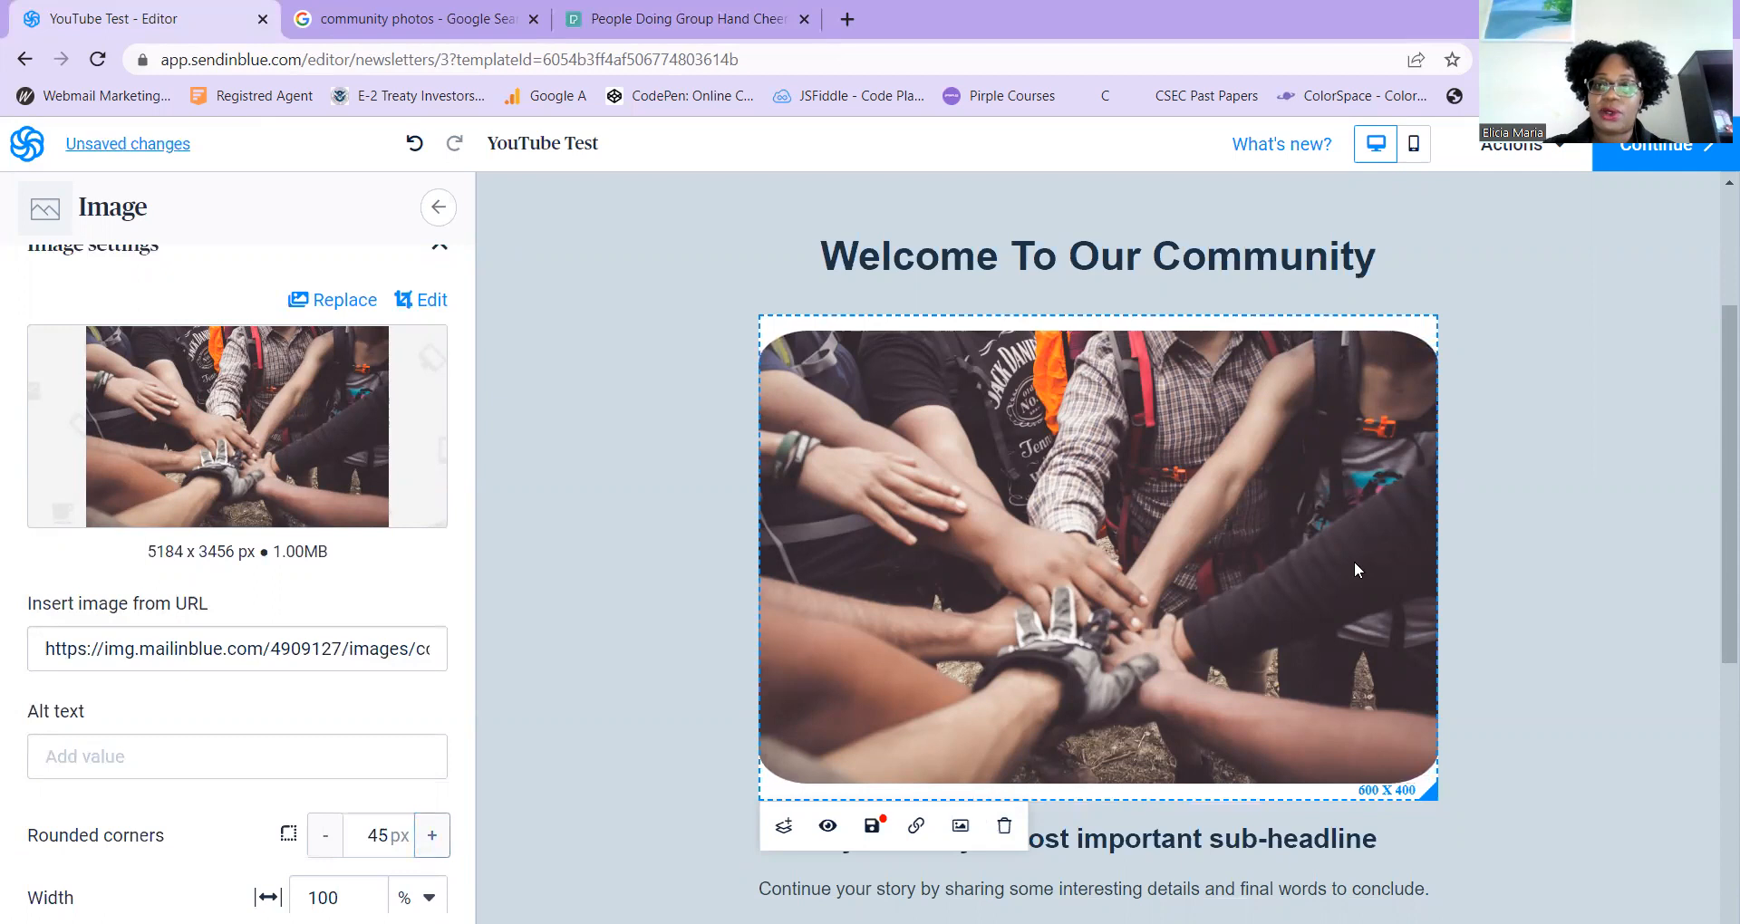
click(1603, 530)
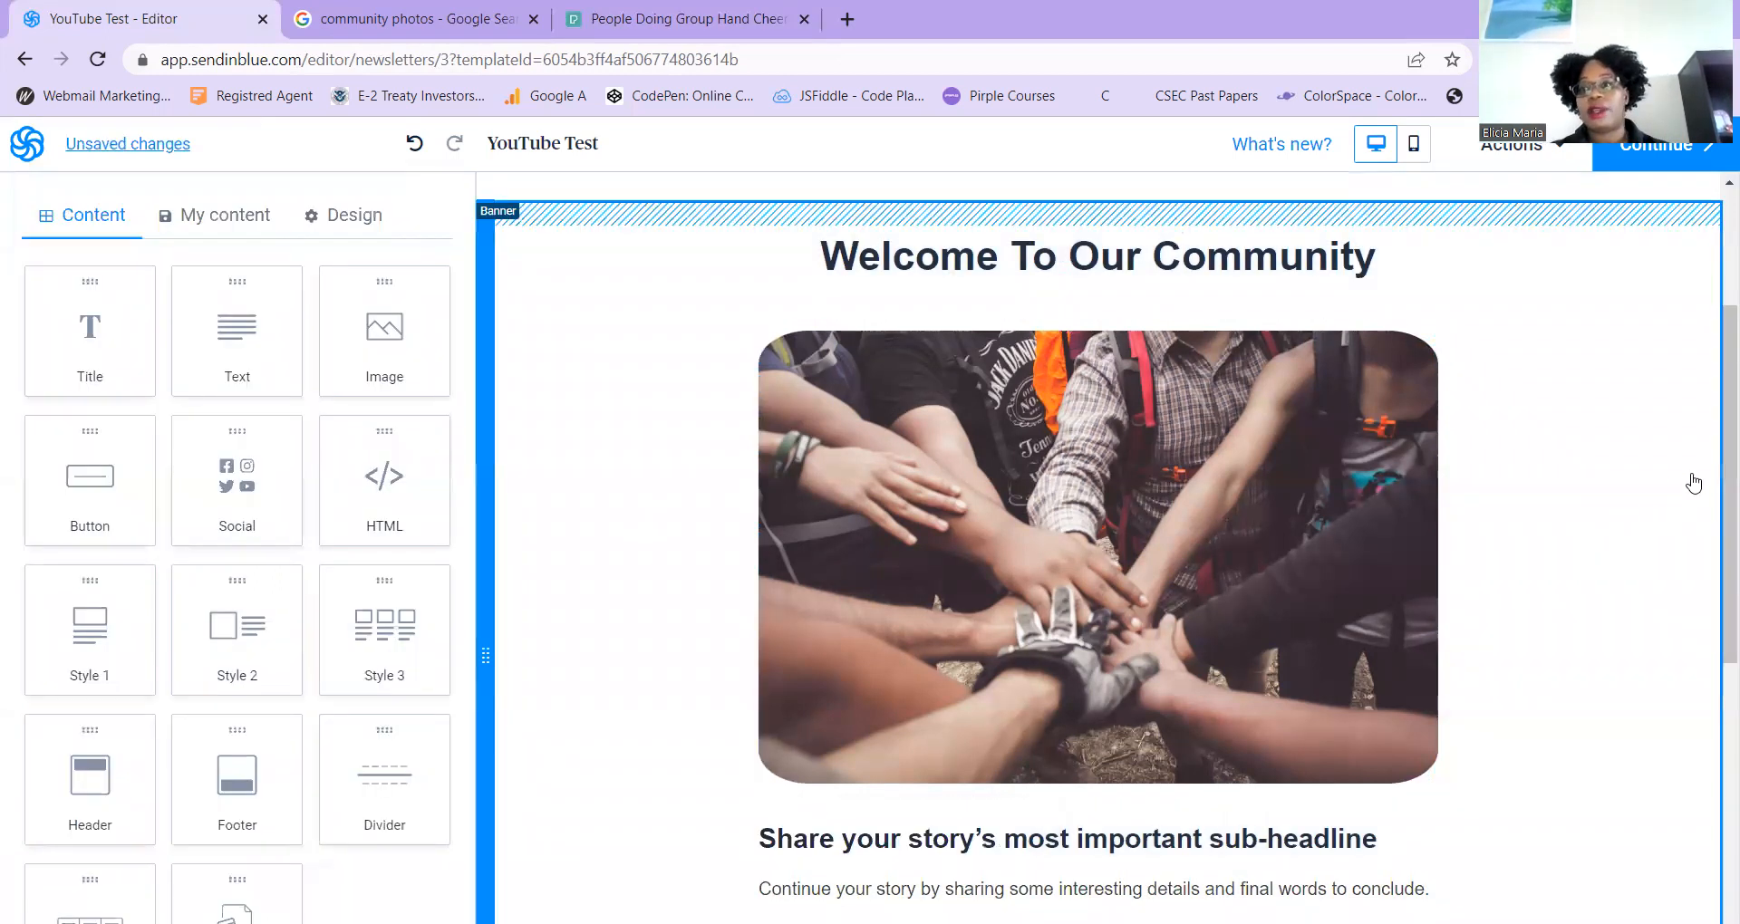
scroll(1713, 512, down, 2)
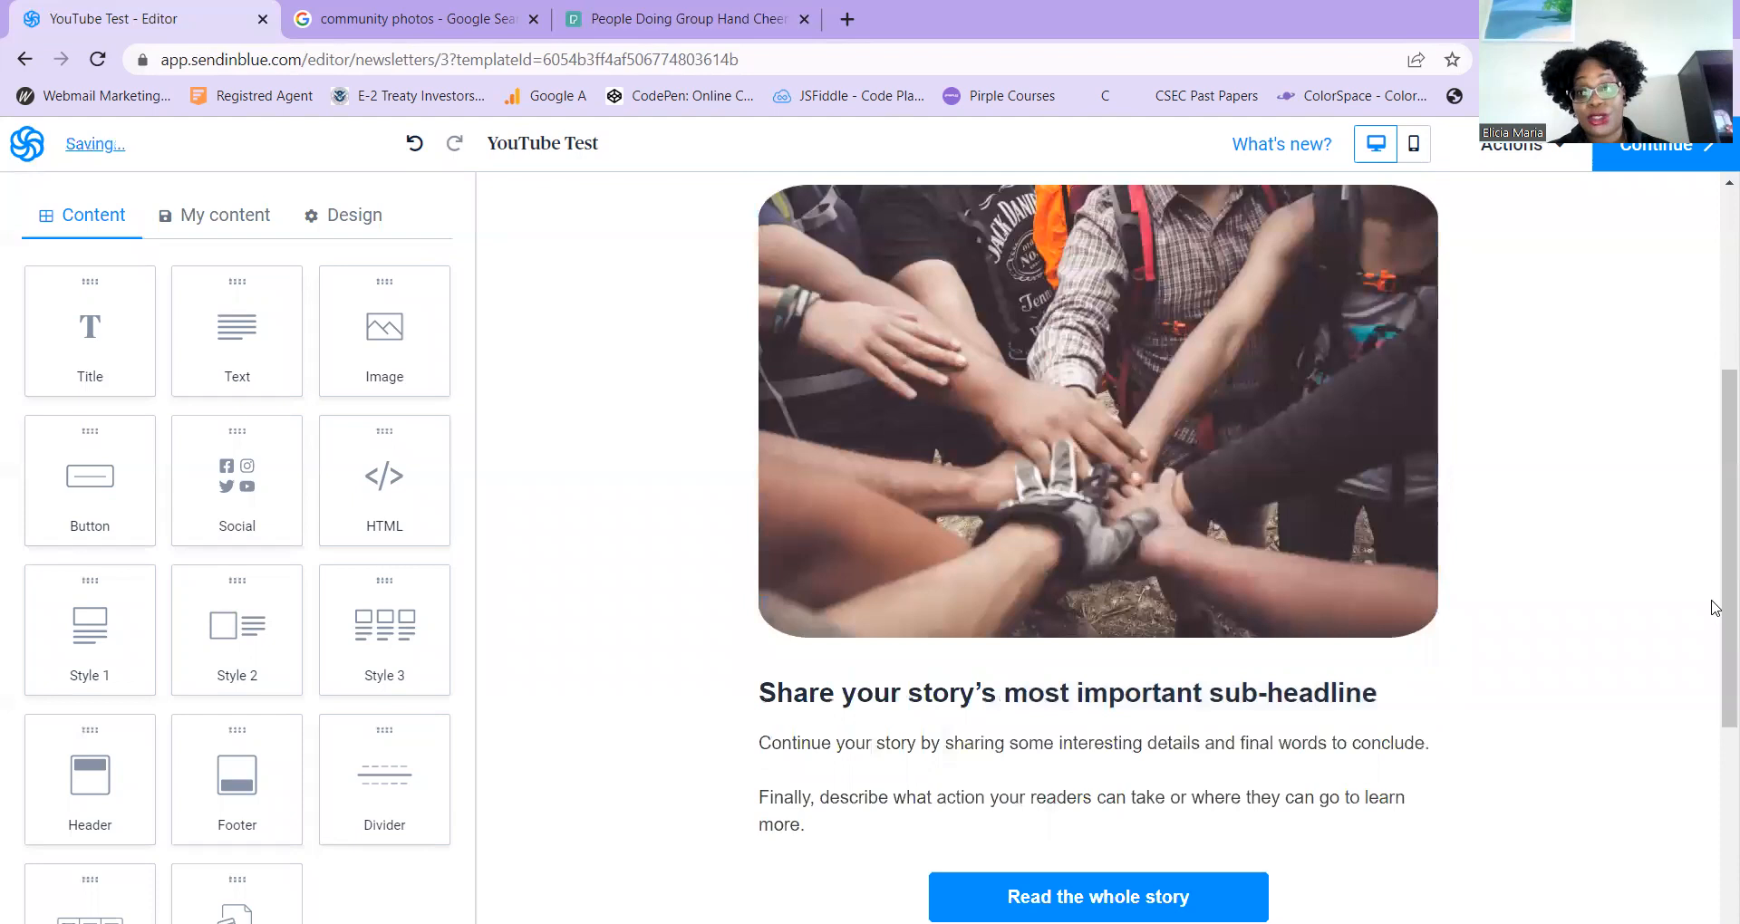
scroll(1713, 486, up, 4)
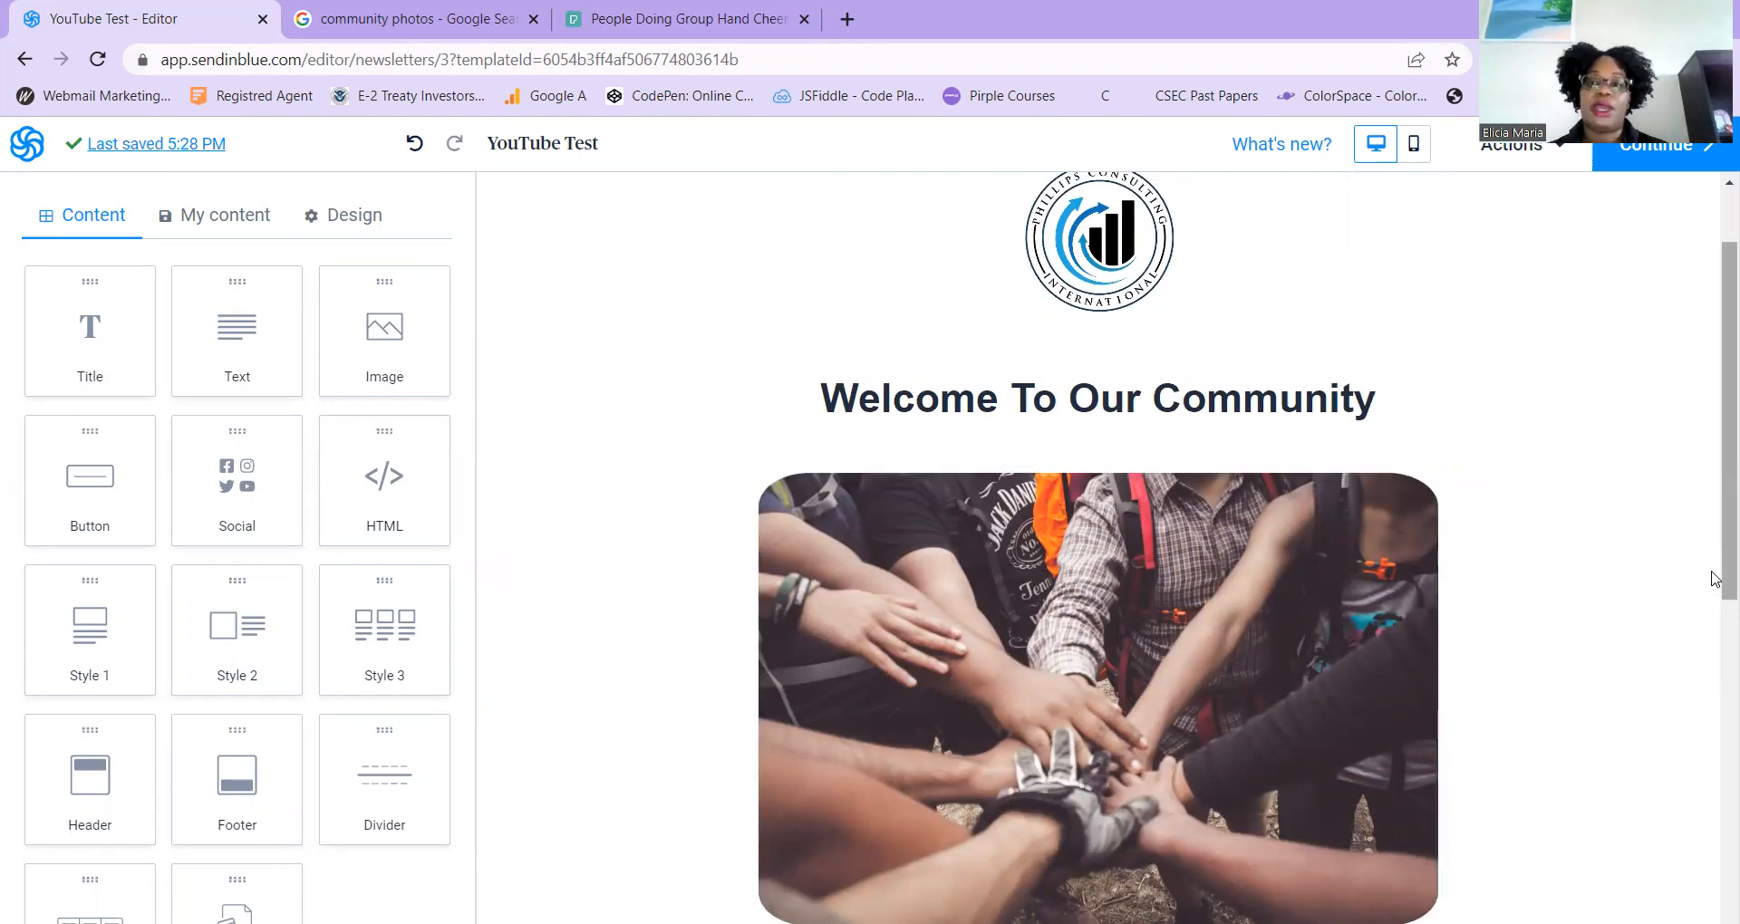
Replace the sub-headline below the hand-cheer photo with "You made it, we are happy to have you!" and return to the email layout
drag(1715, 610, 1715, 700)
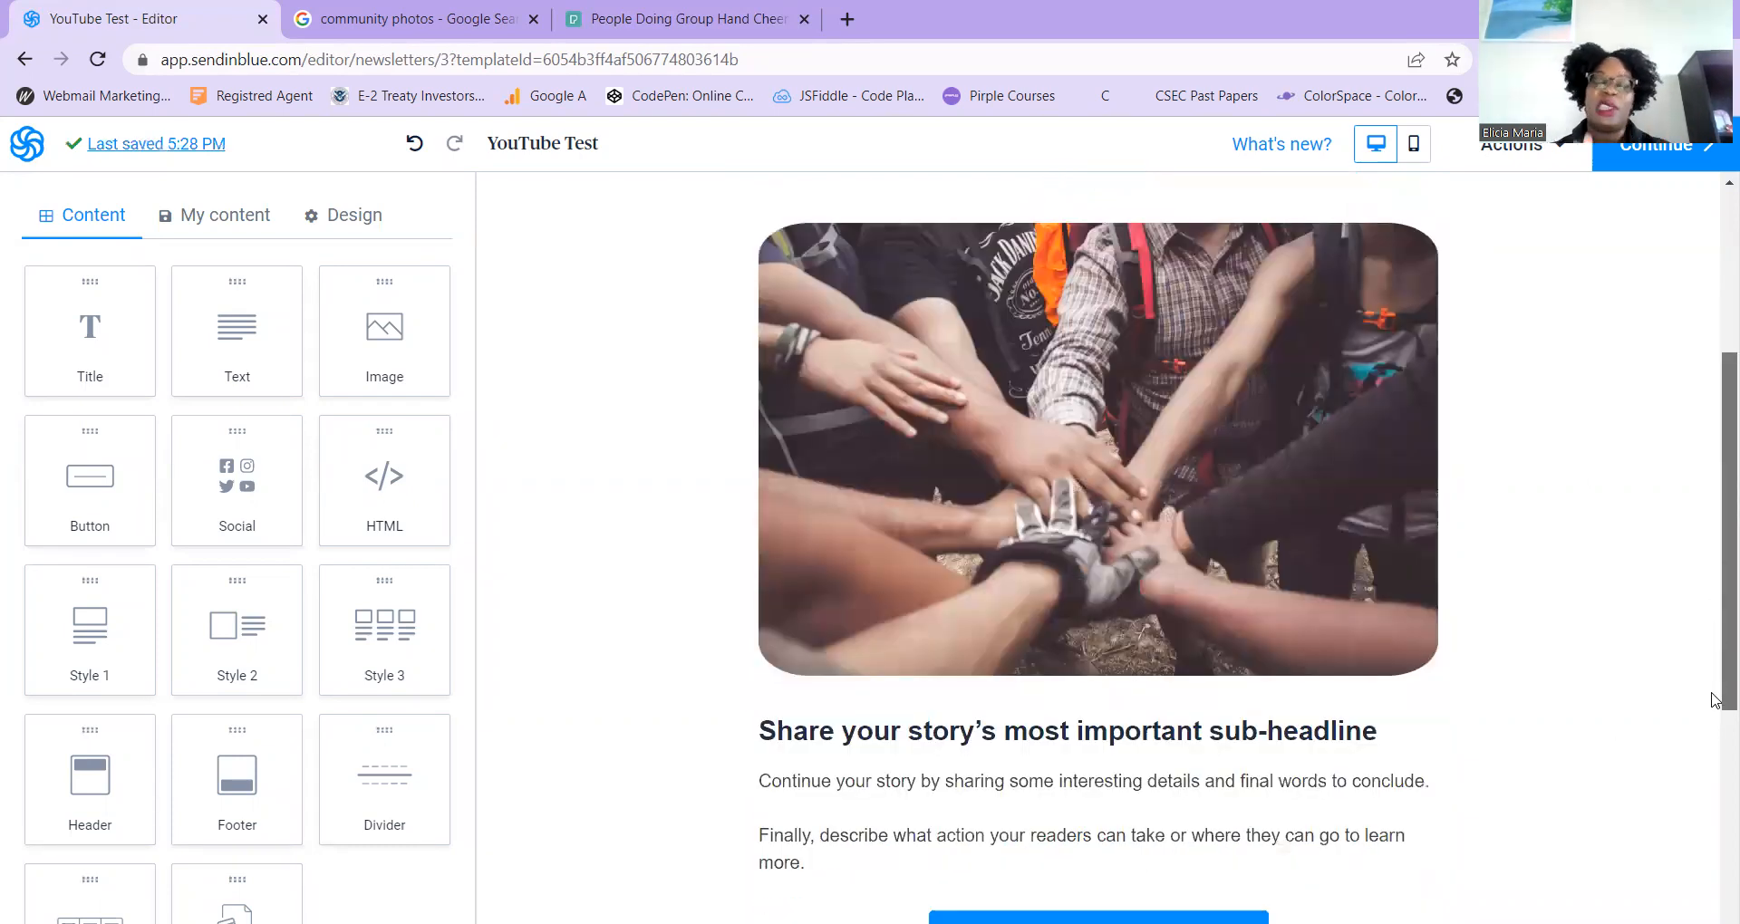
triple_click(1038, 707)
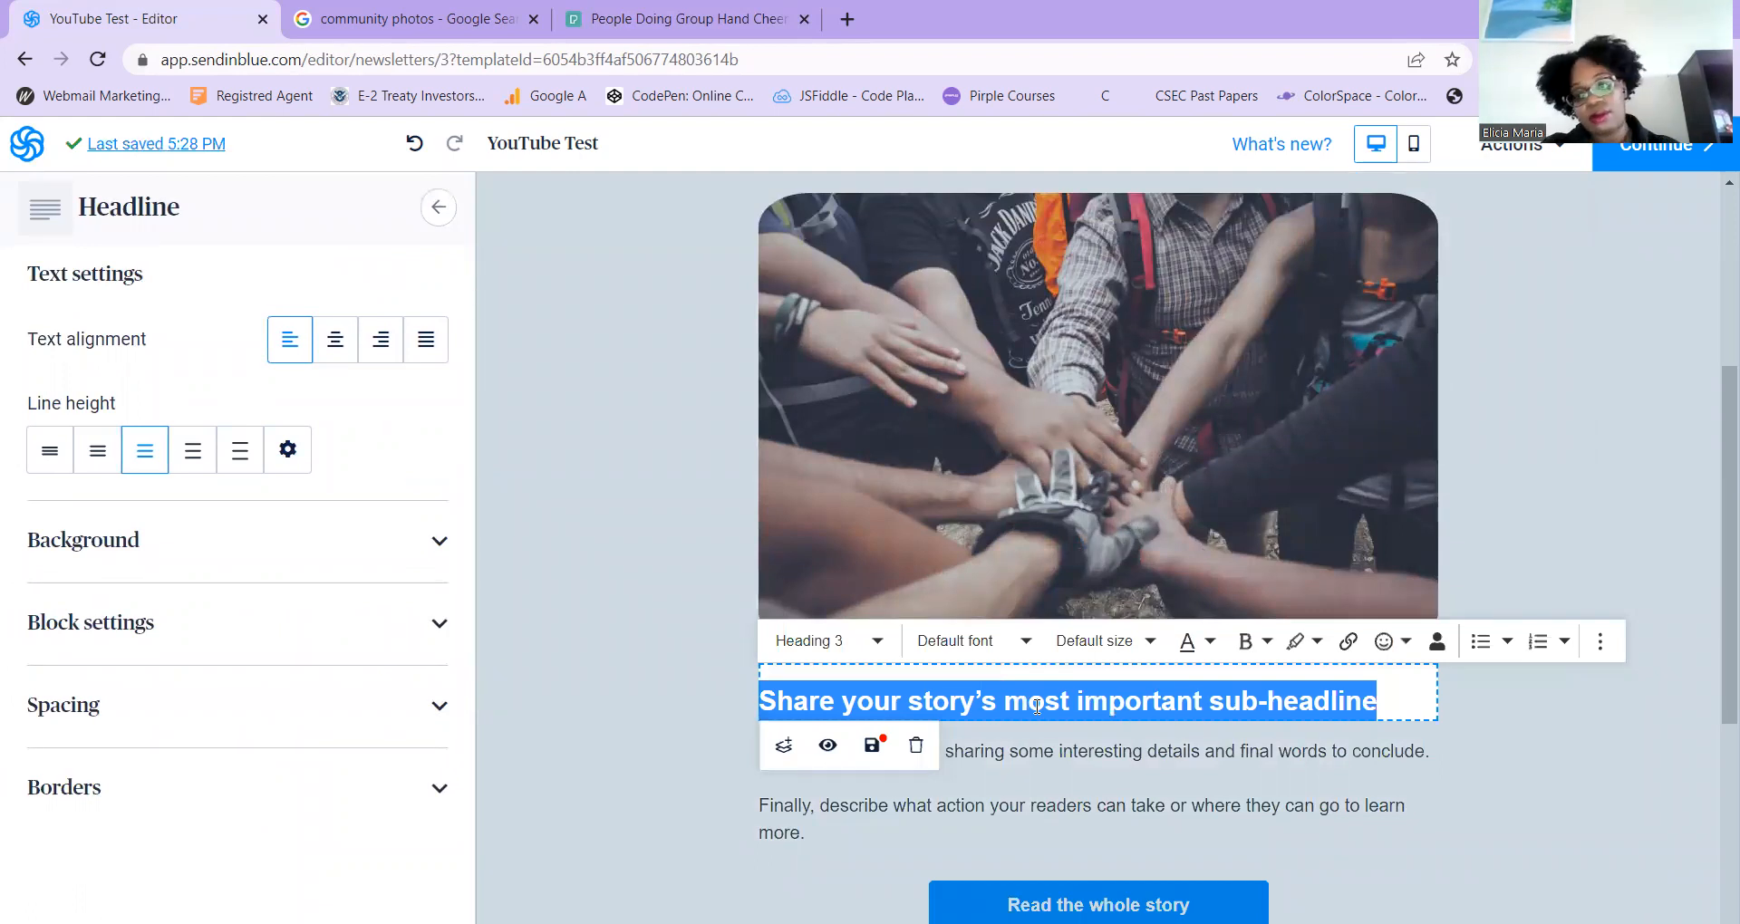
text(You made it!)
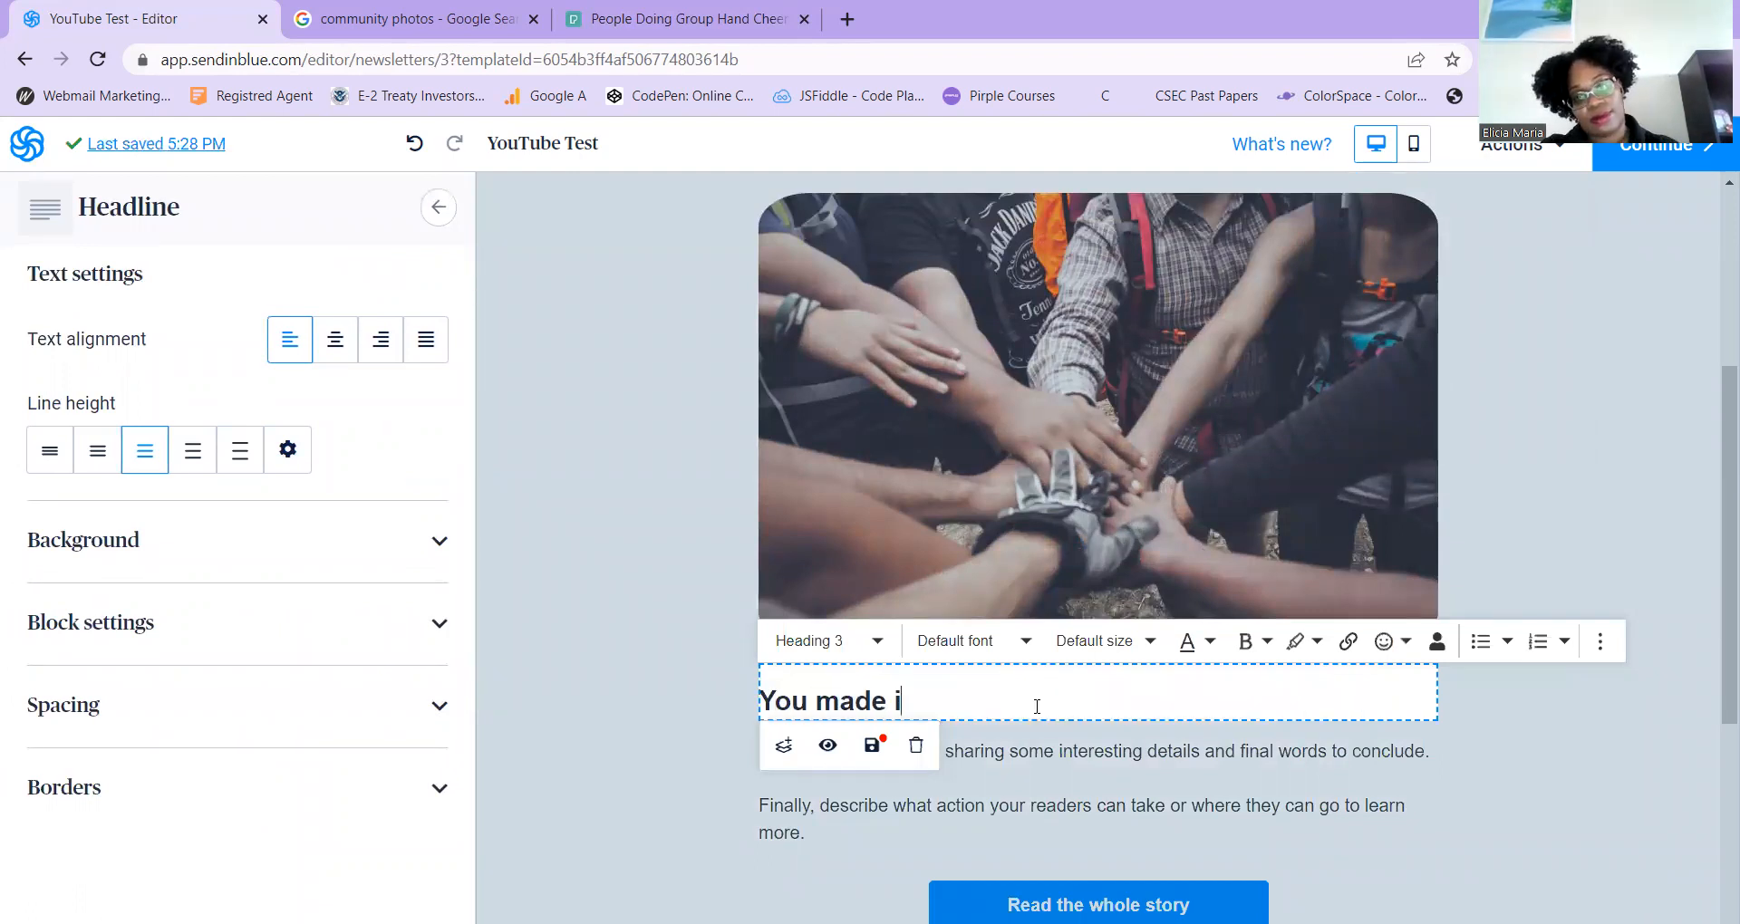
key(BackSpace)
key(BackSpace)
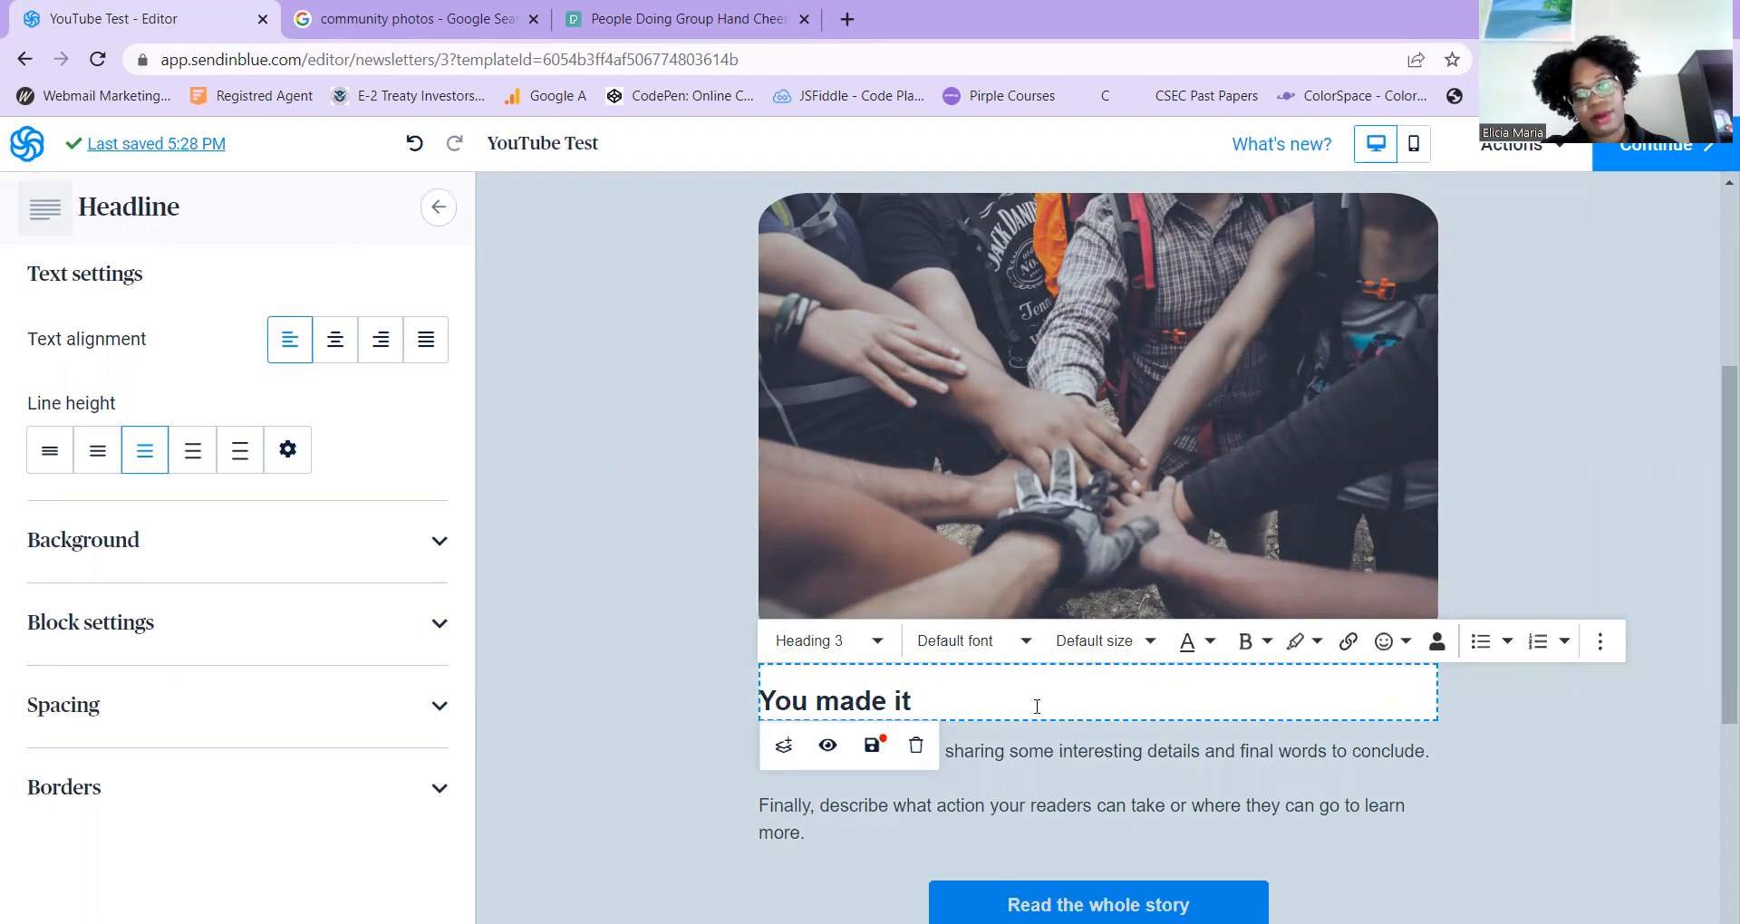
text(, )
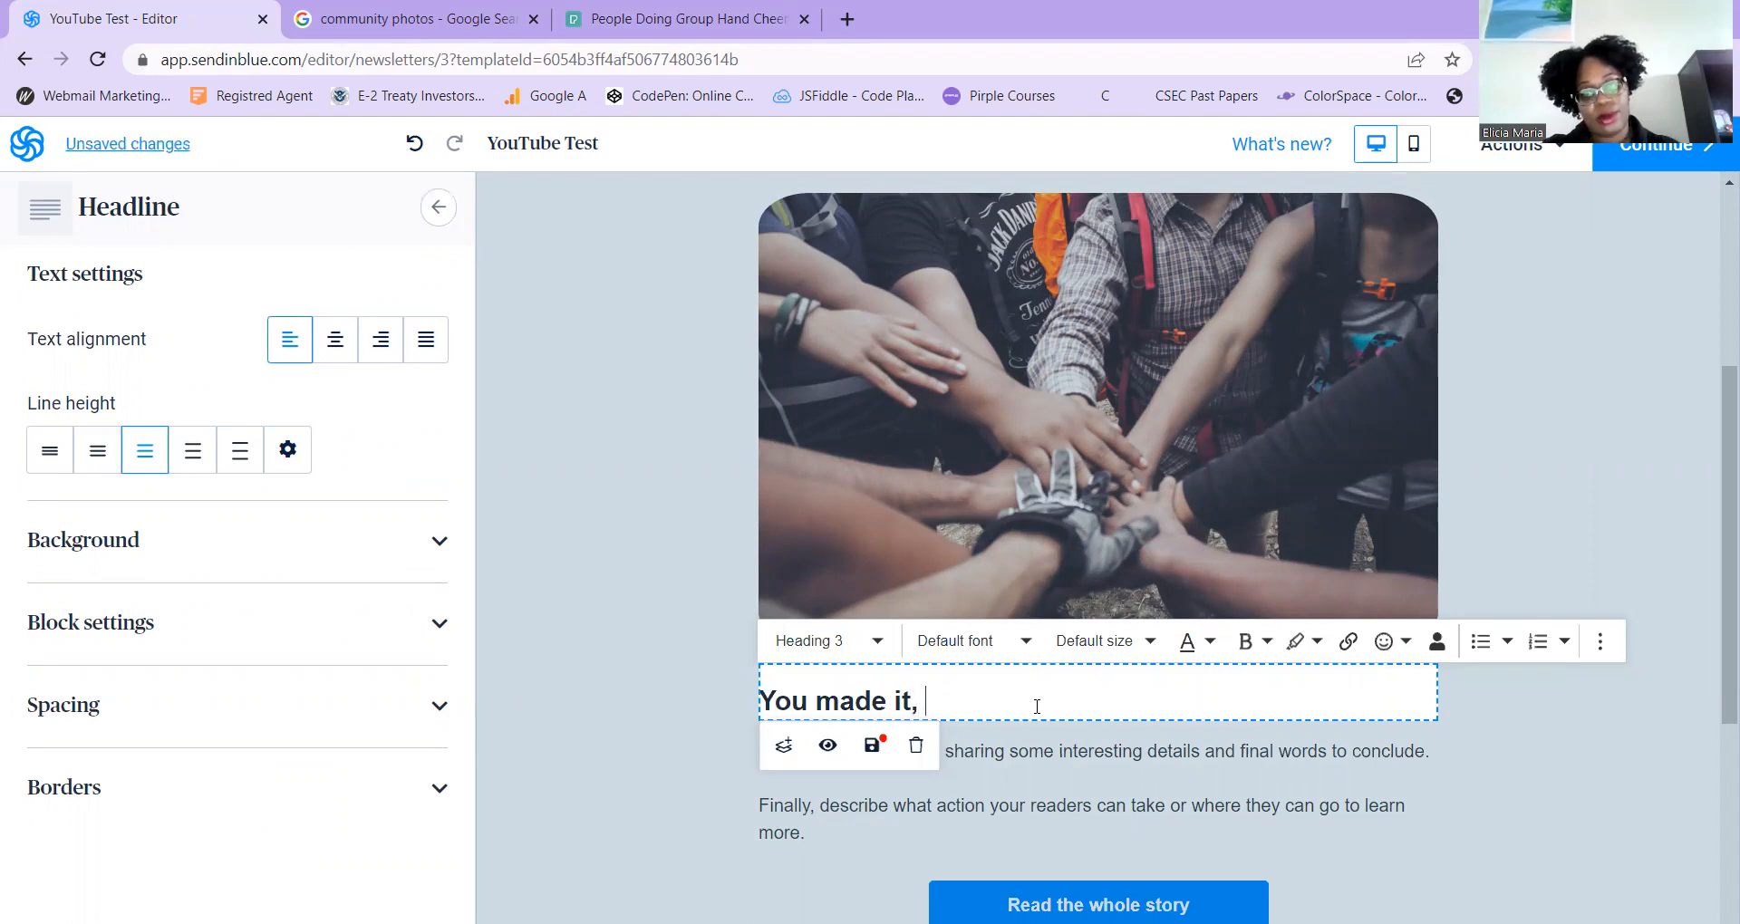
text(we are happy to have you!)
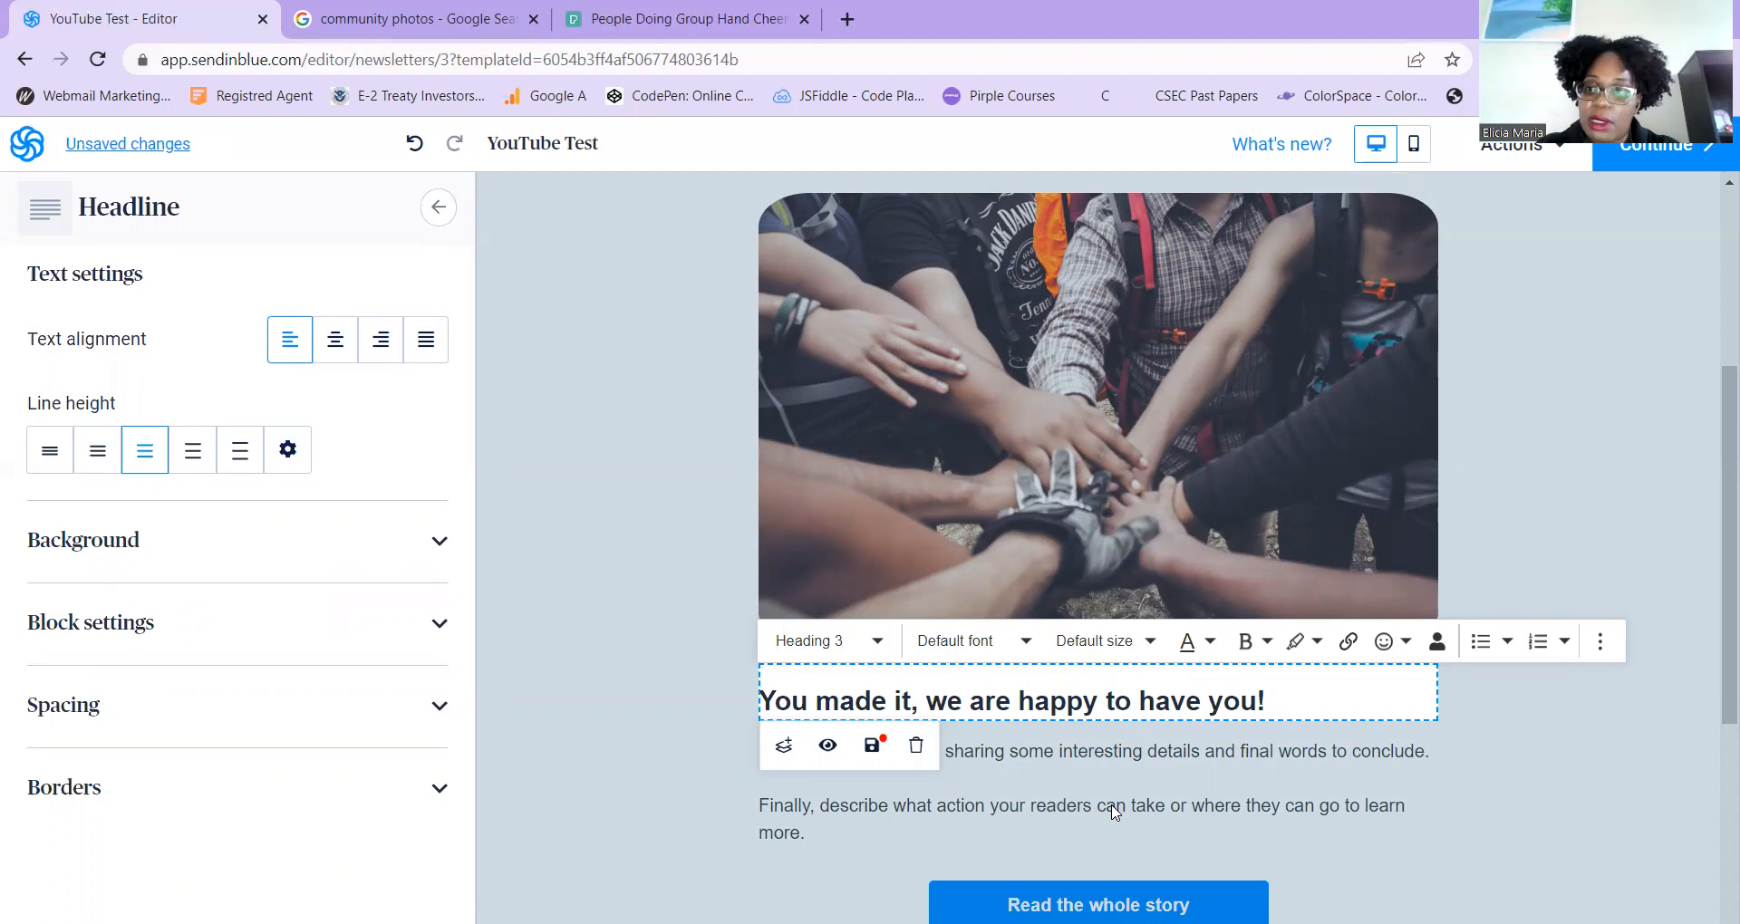
click(1461, 799)
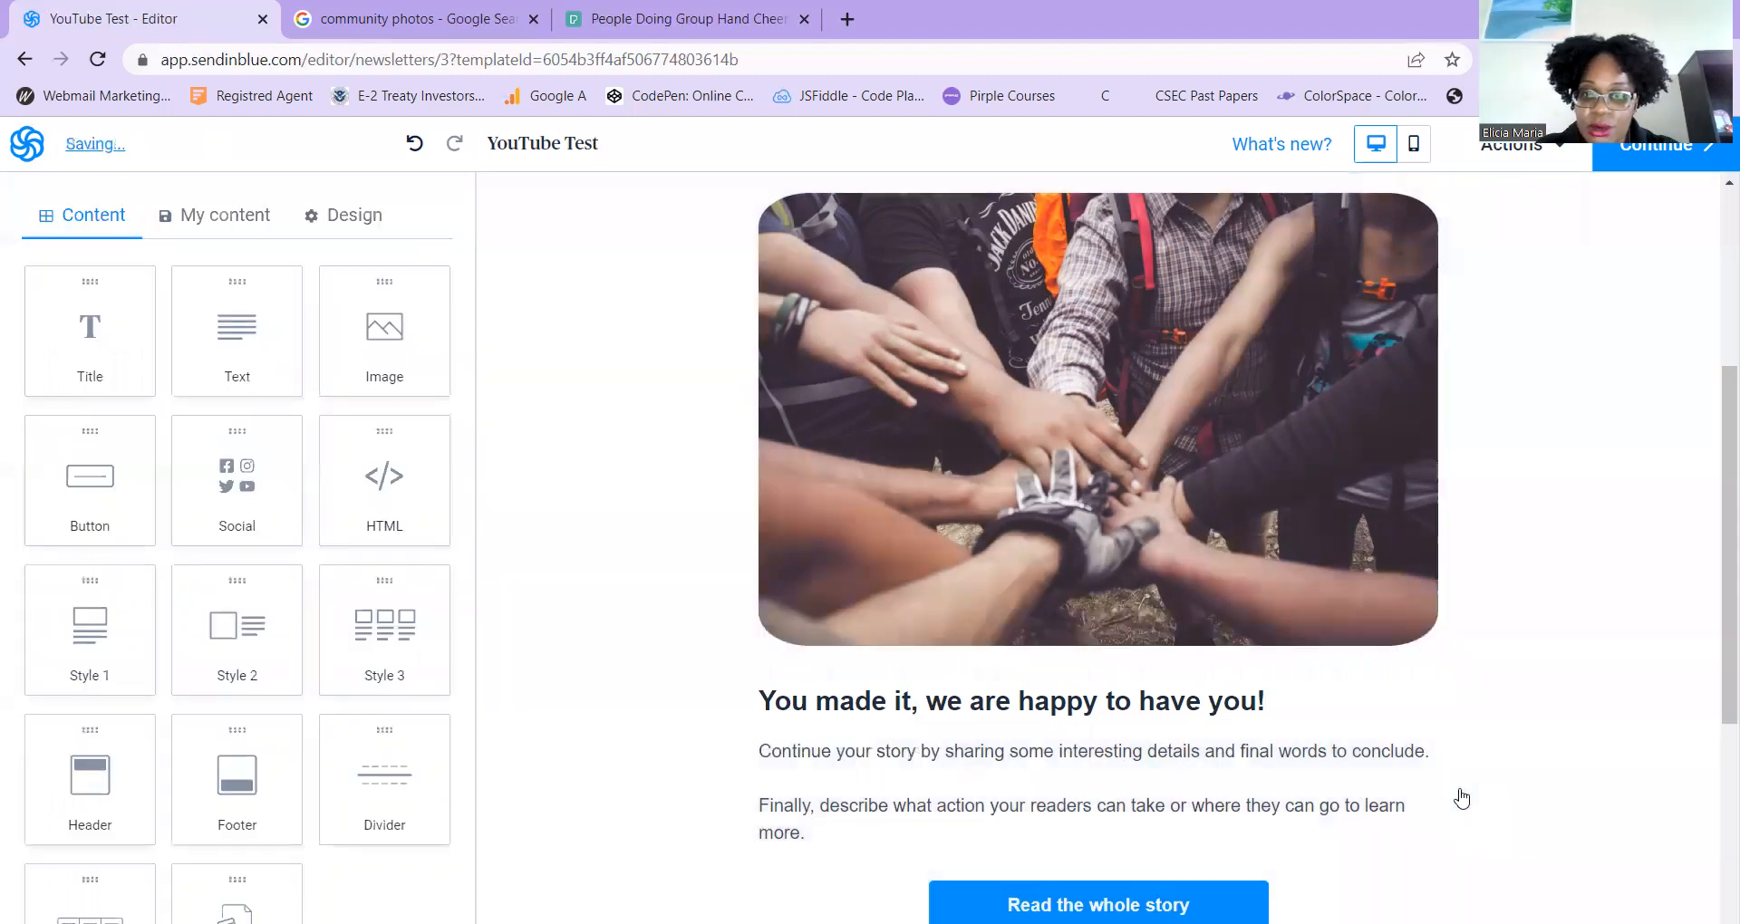
Try to centre the new sub-headline by inserting spaces in front of its text
click(1175, 700)
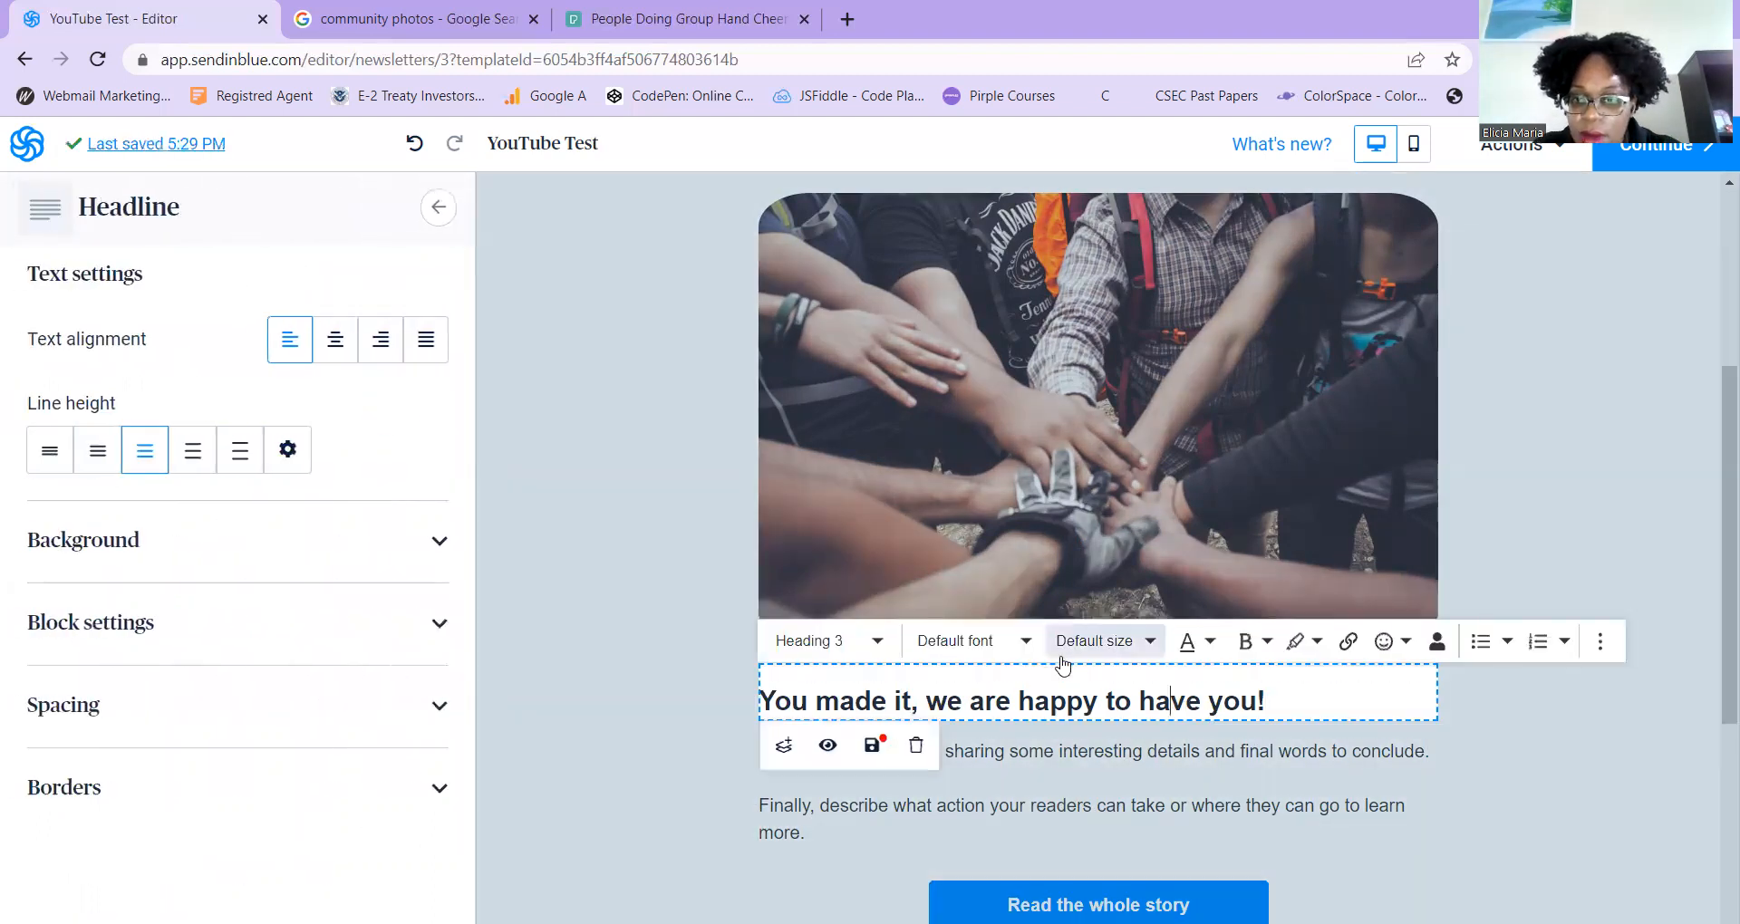
click(1601, 643)
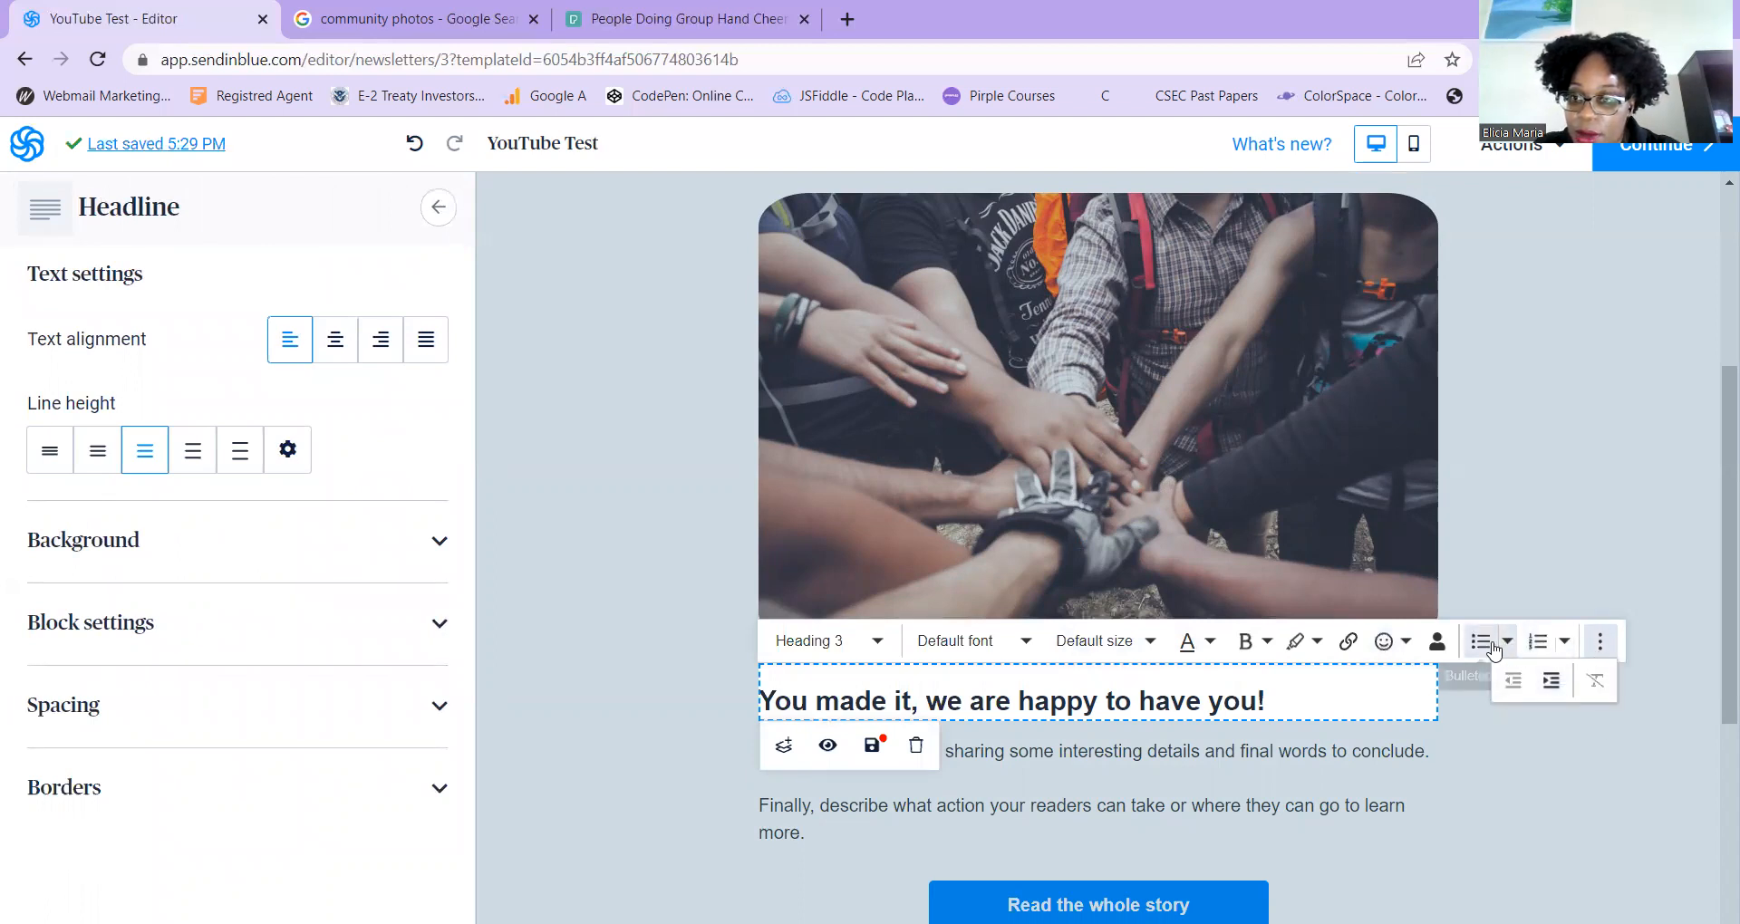
click(1346, 696)
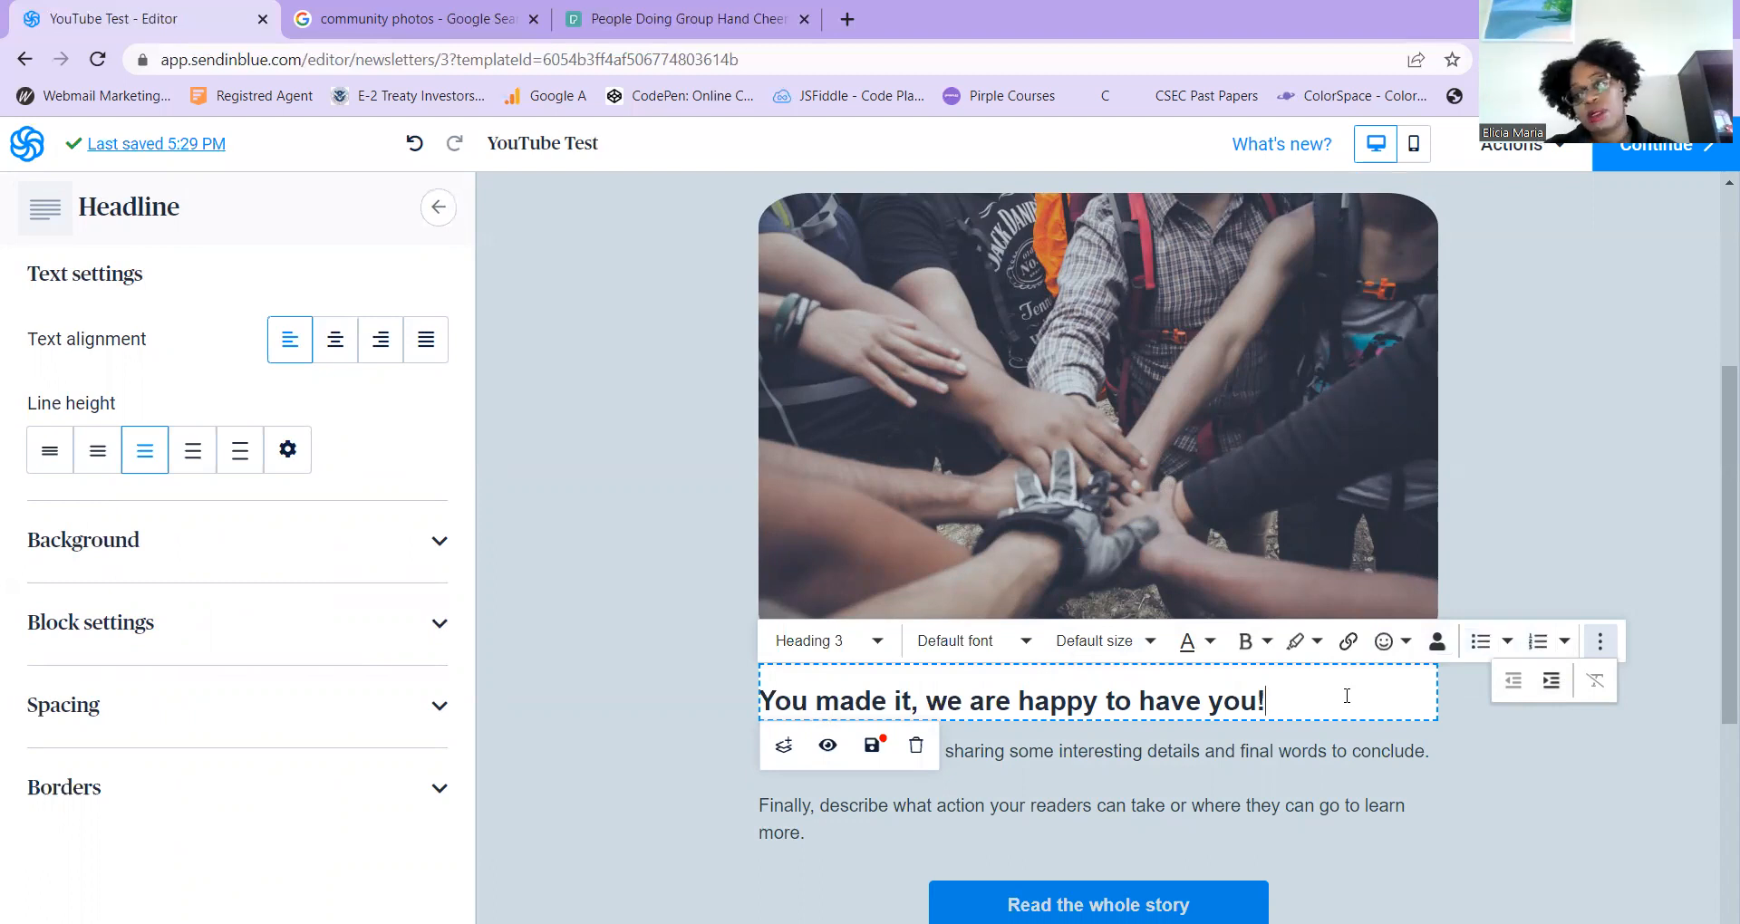
click(766, 701)
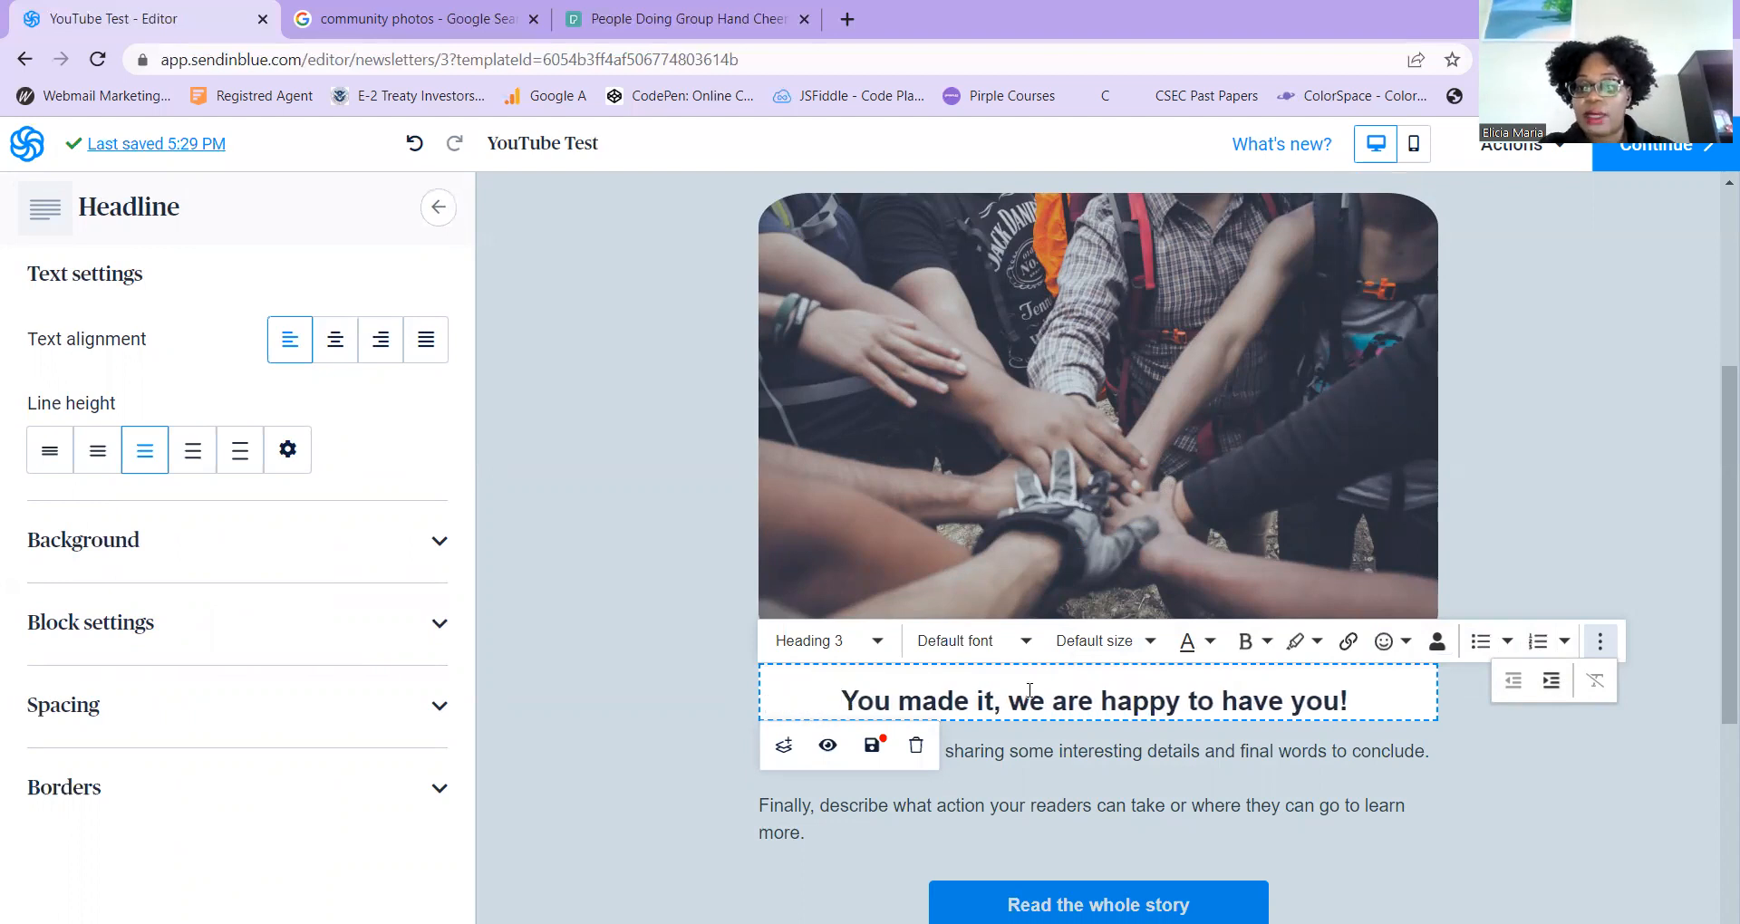
Examine the sub-headline's text colour, font style, bullet list, numbered list and indent options
click(1211, 642)
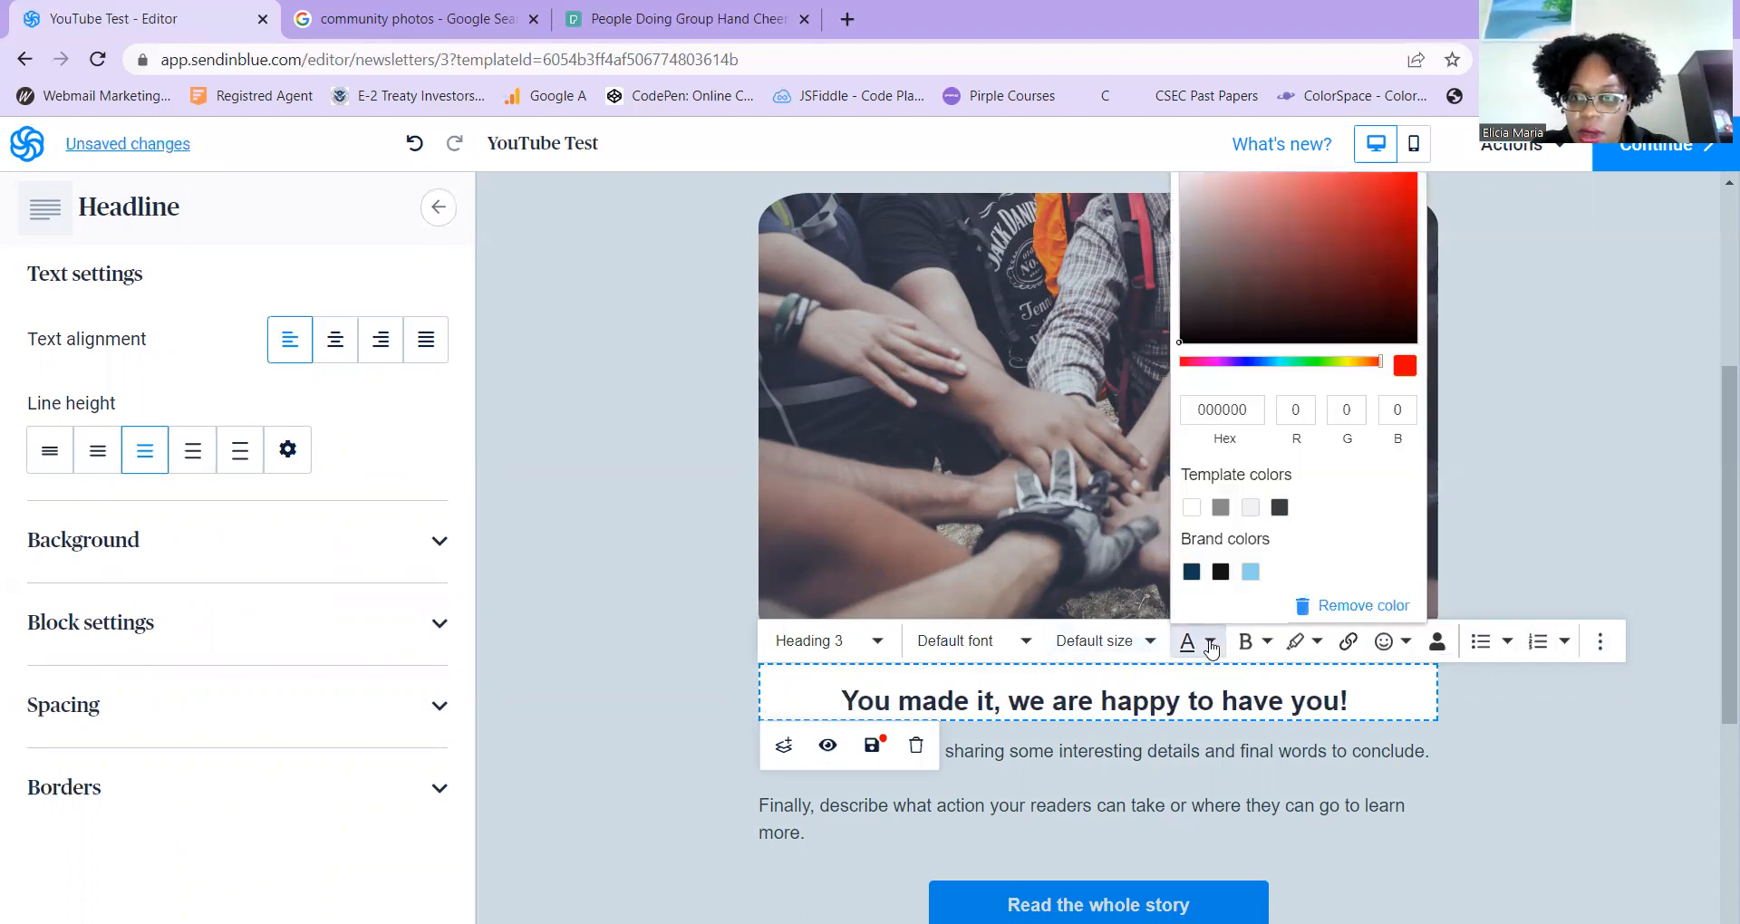
click(1267, 641)
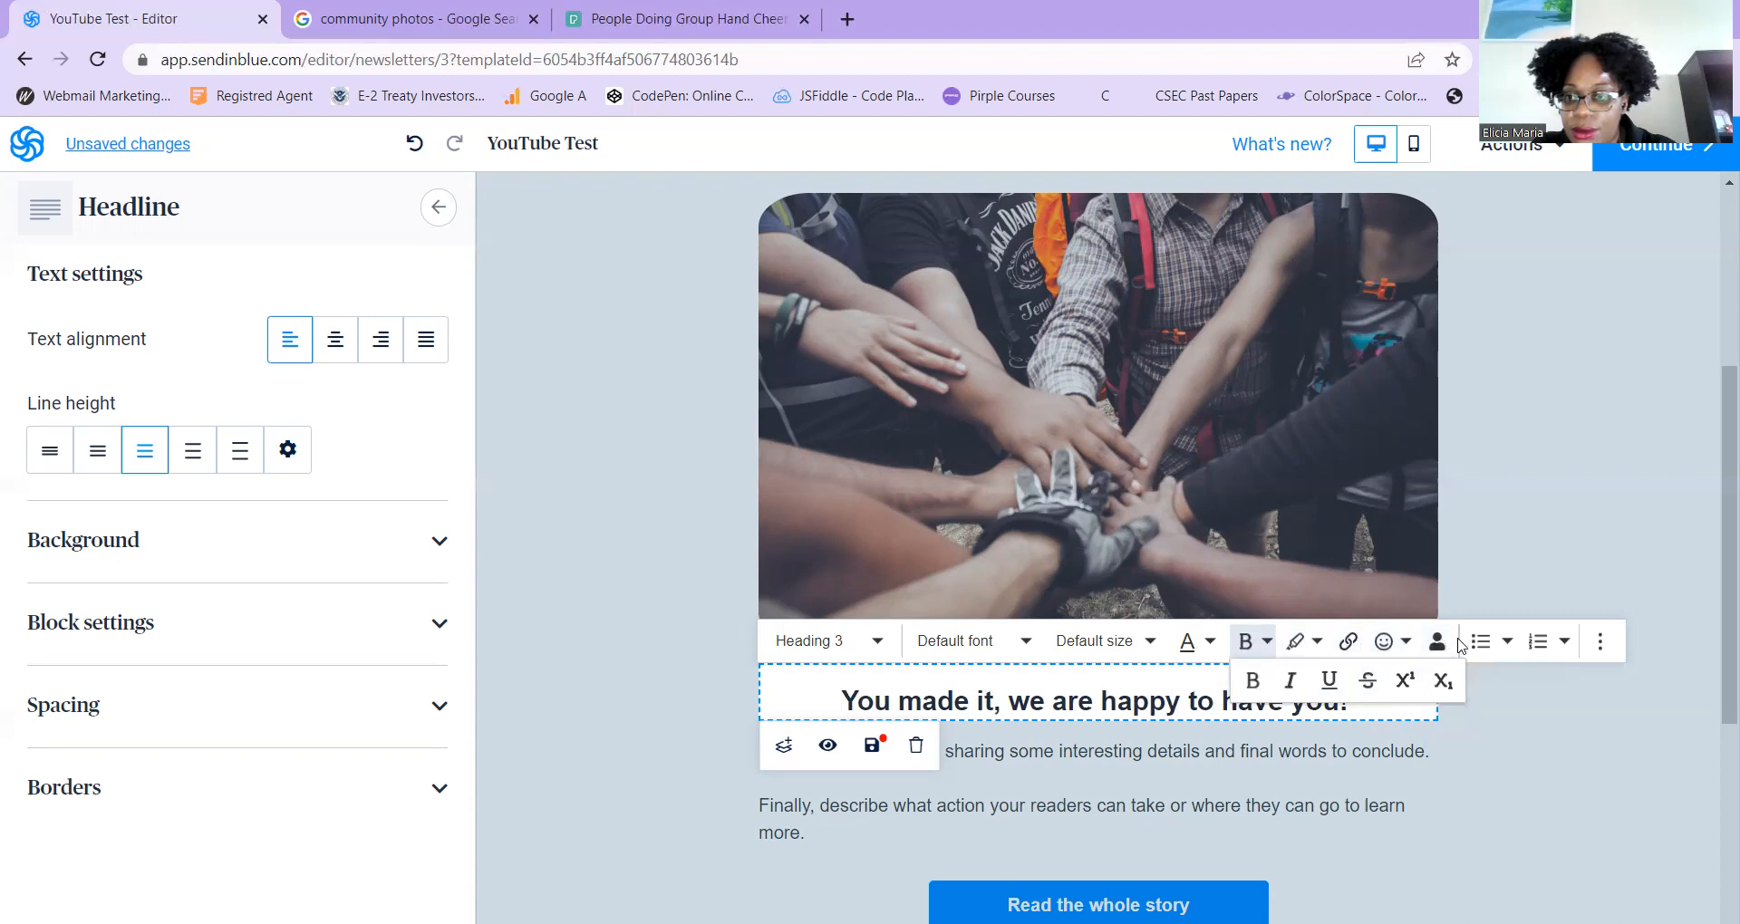
click(1507, 641)
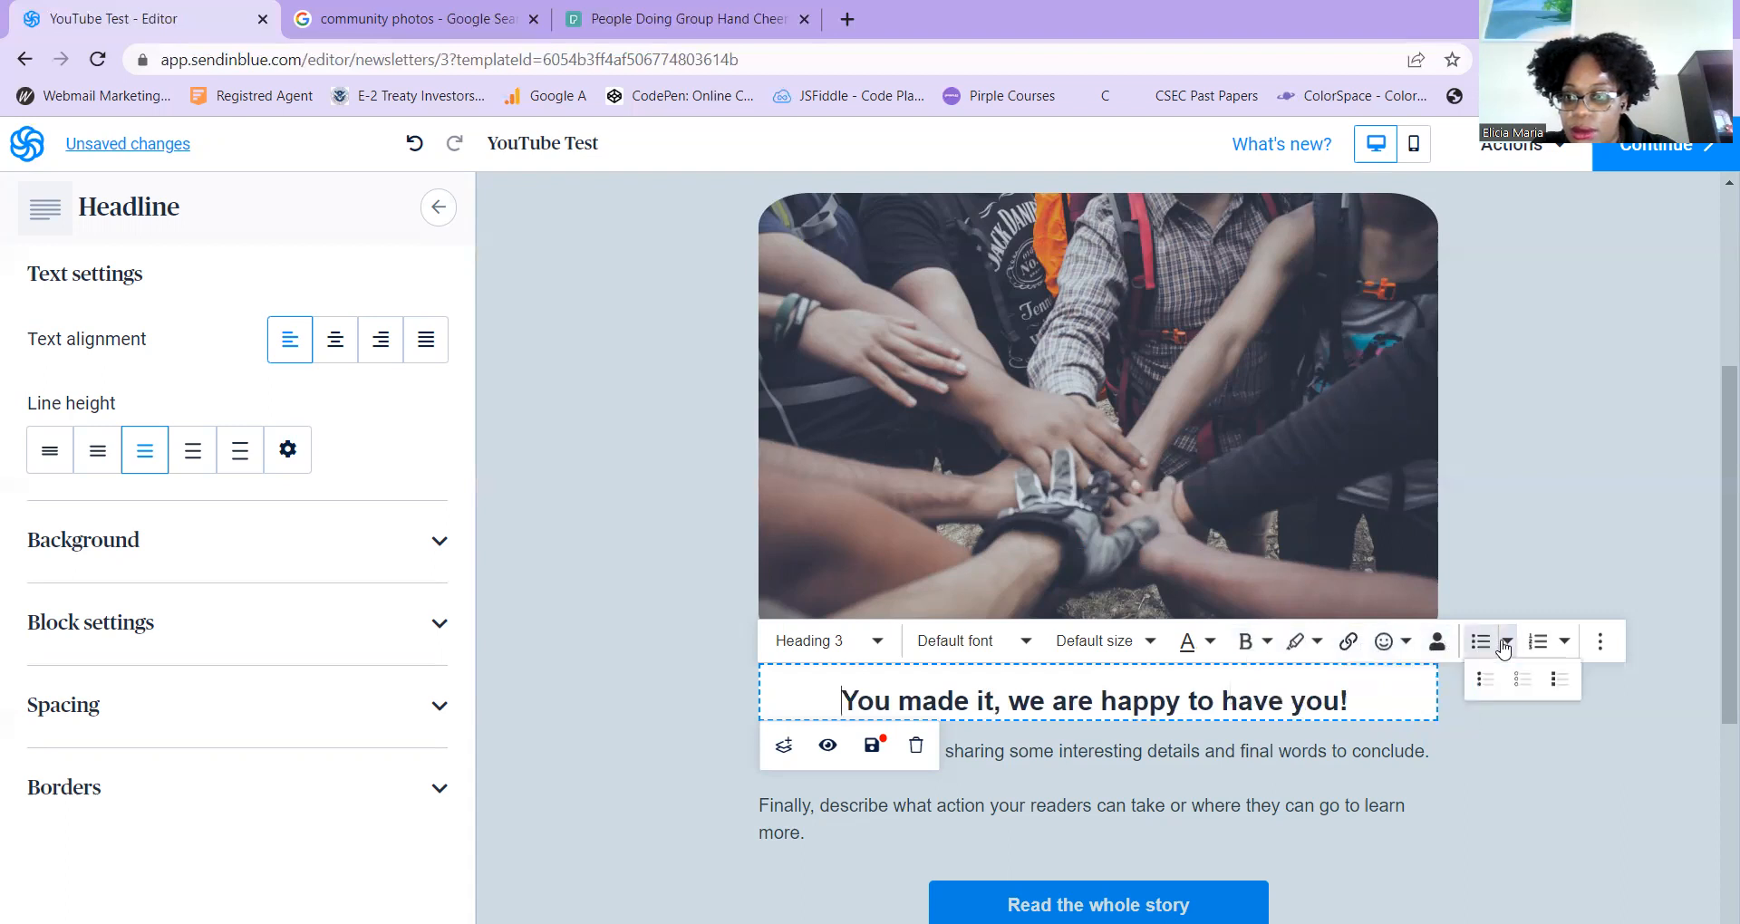
click(1567, 642)
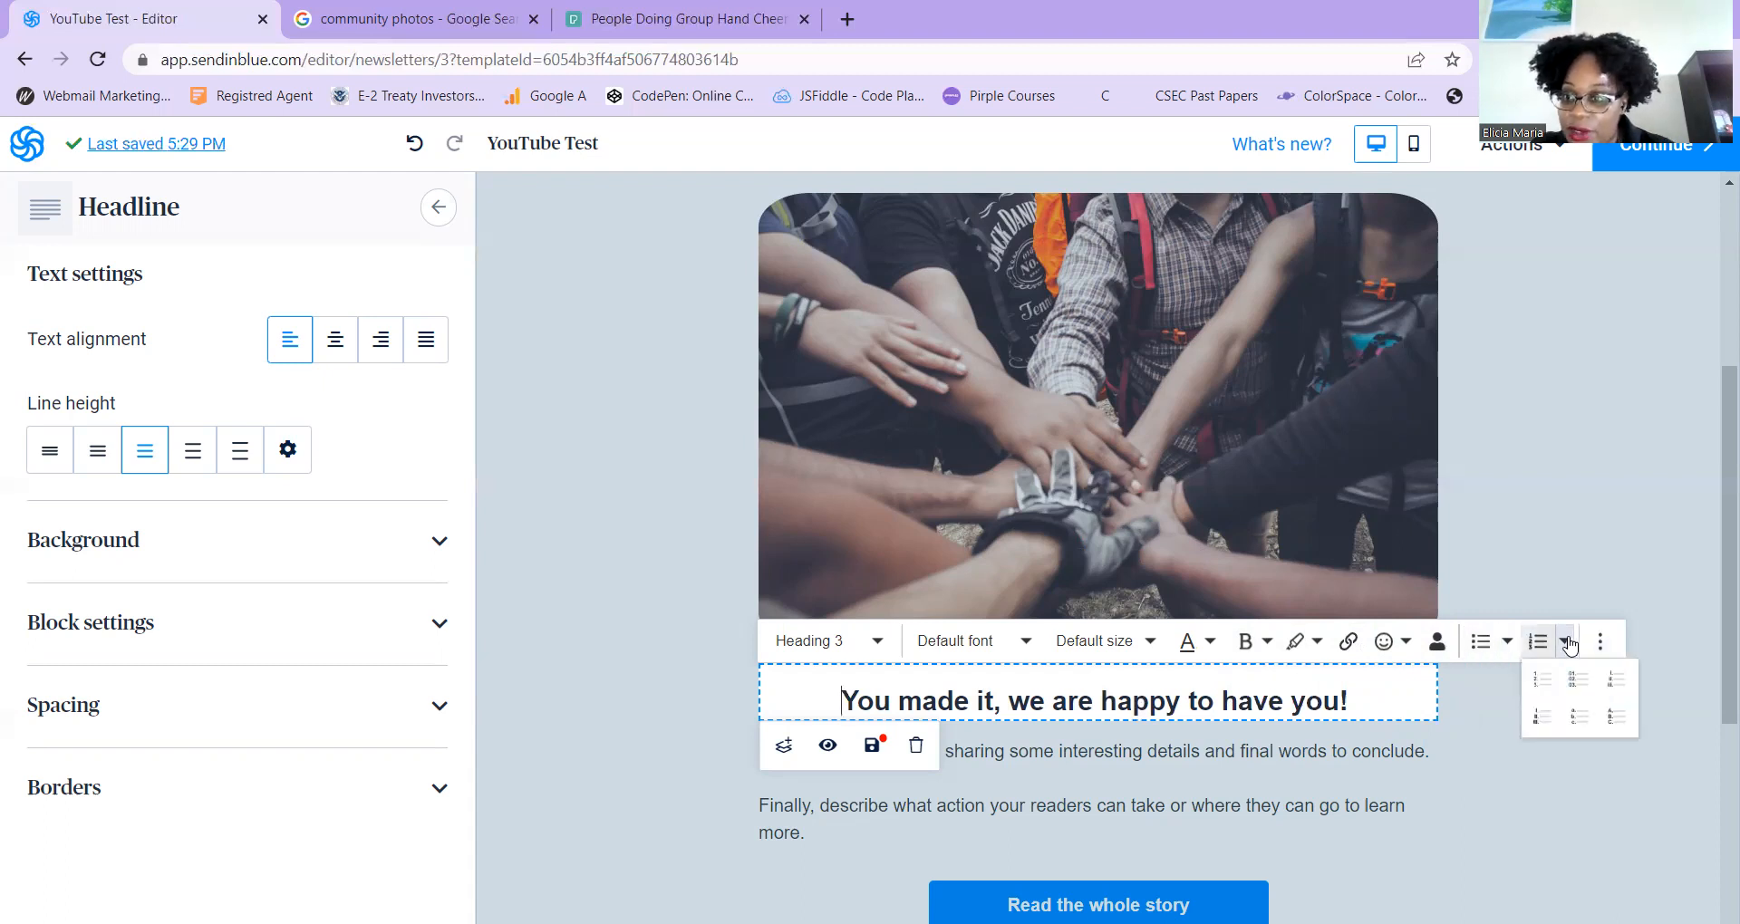
click(1602, 643)
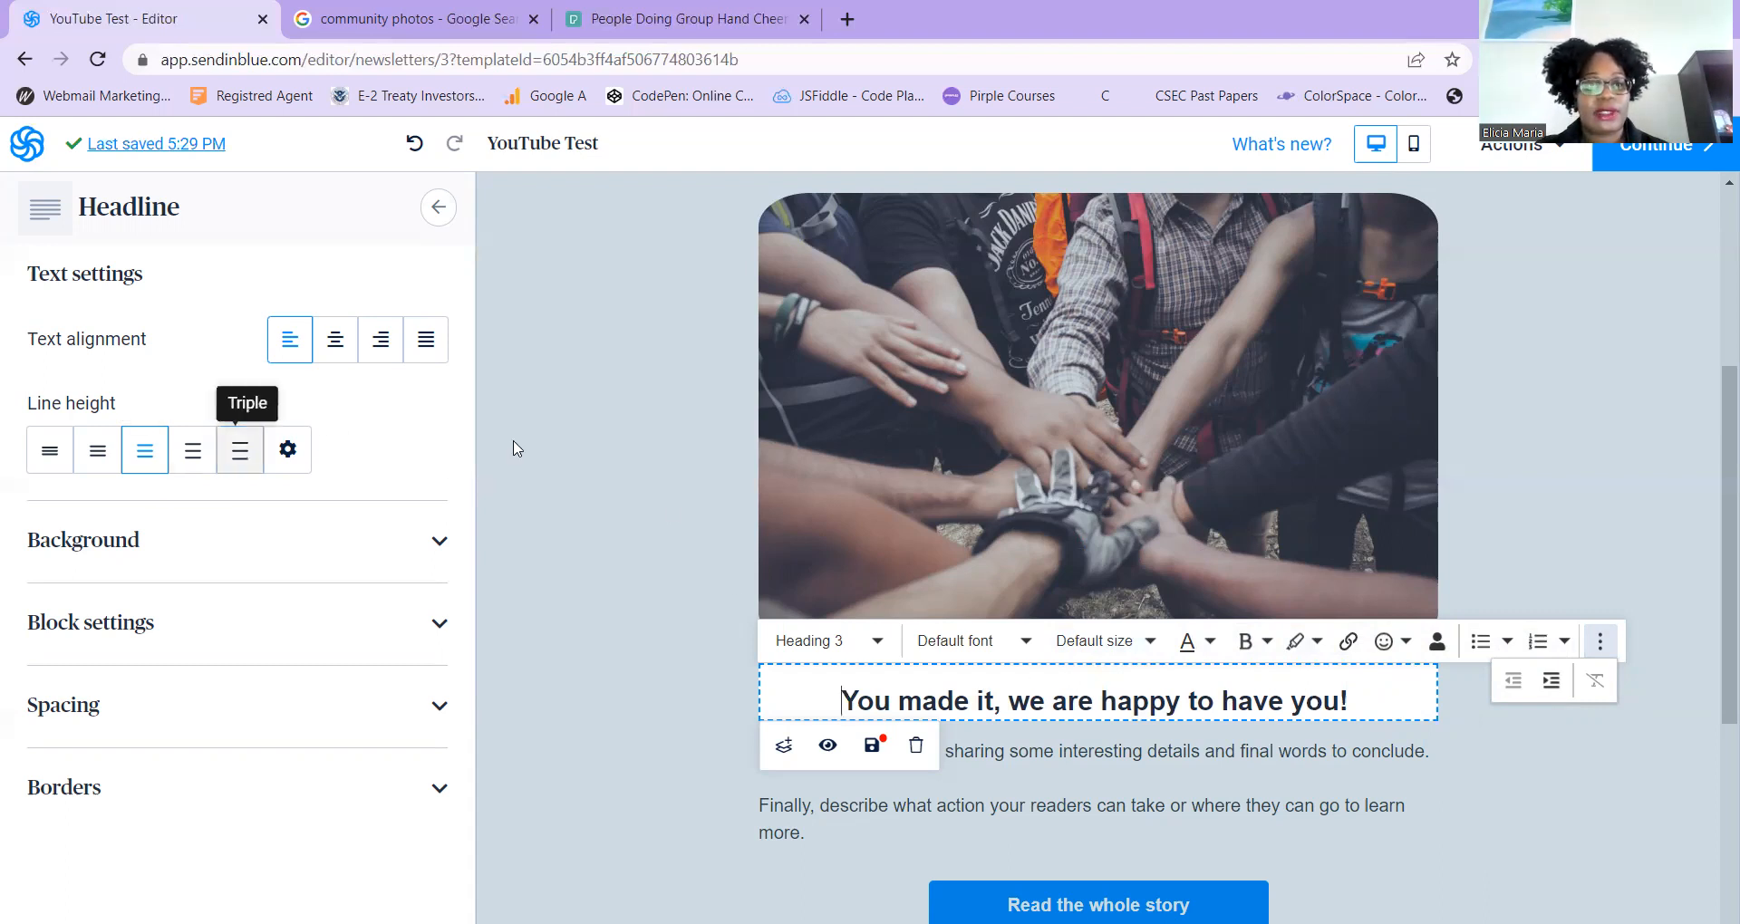
Try centre alignment on the space-padded sub-headline and switch it back to left alignment
click(338, 359)
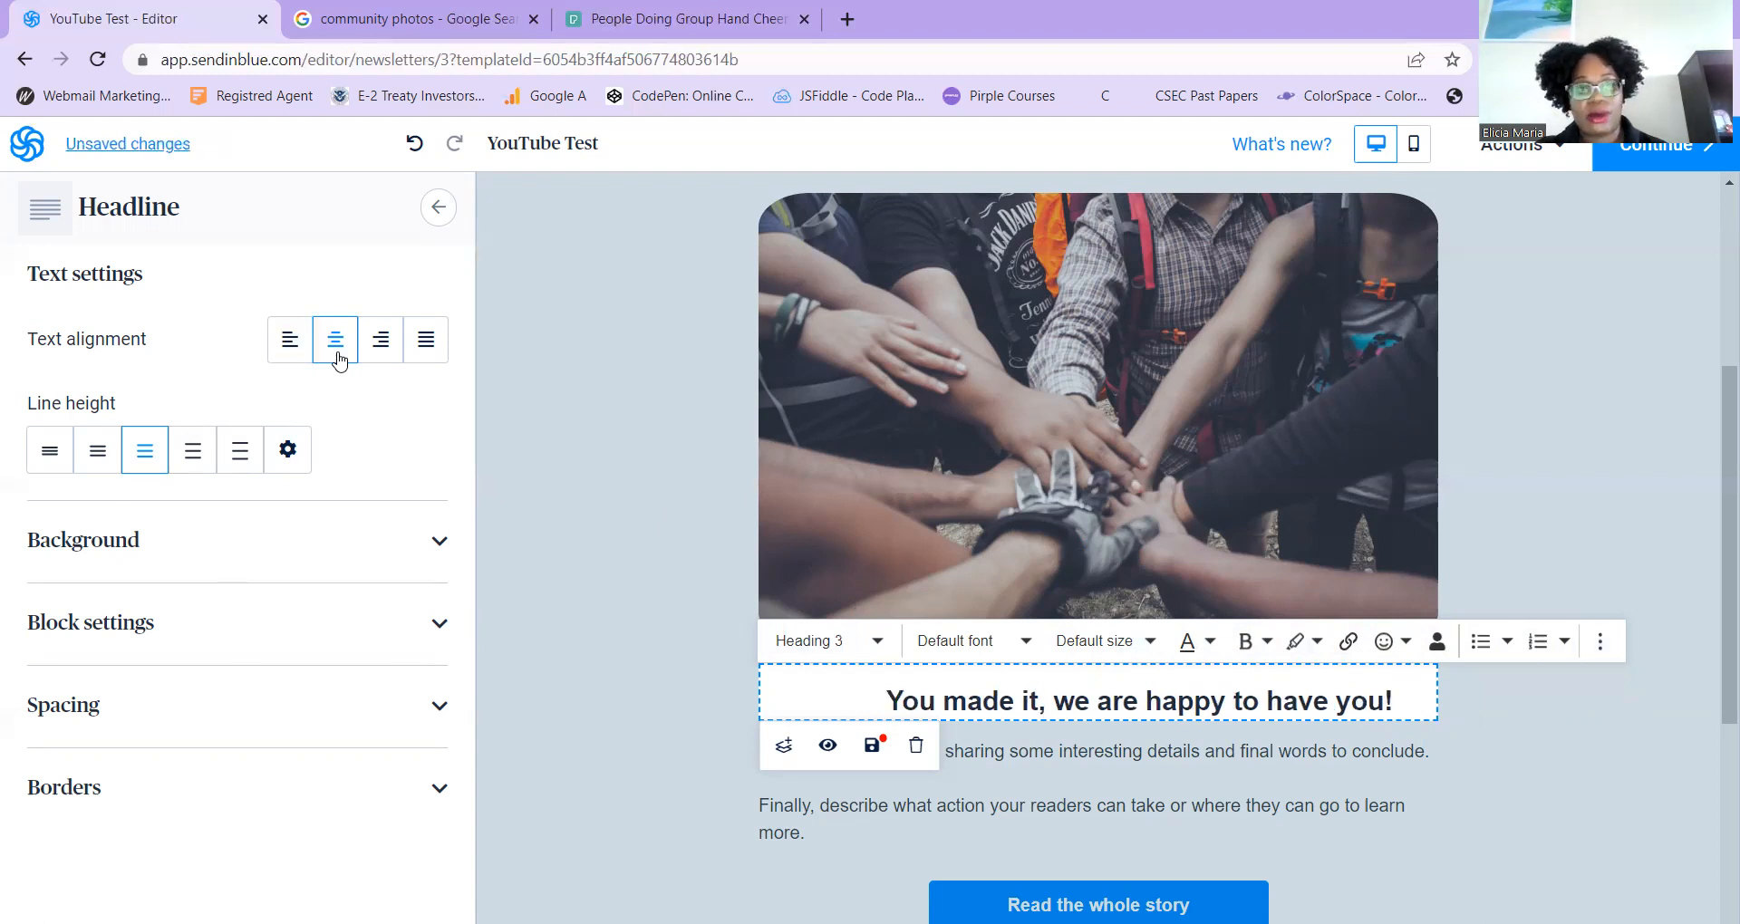
click(290, 358)
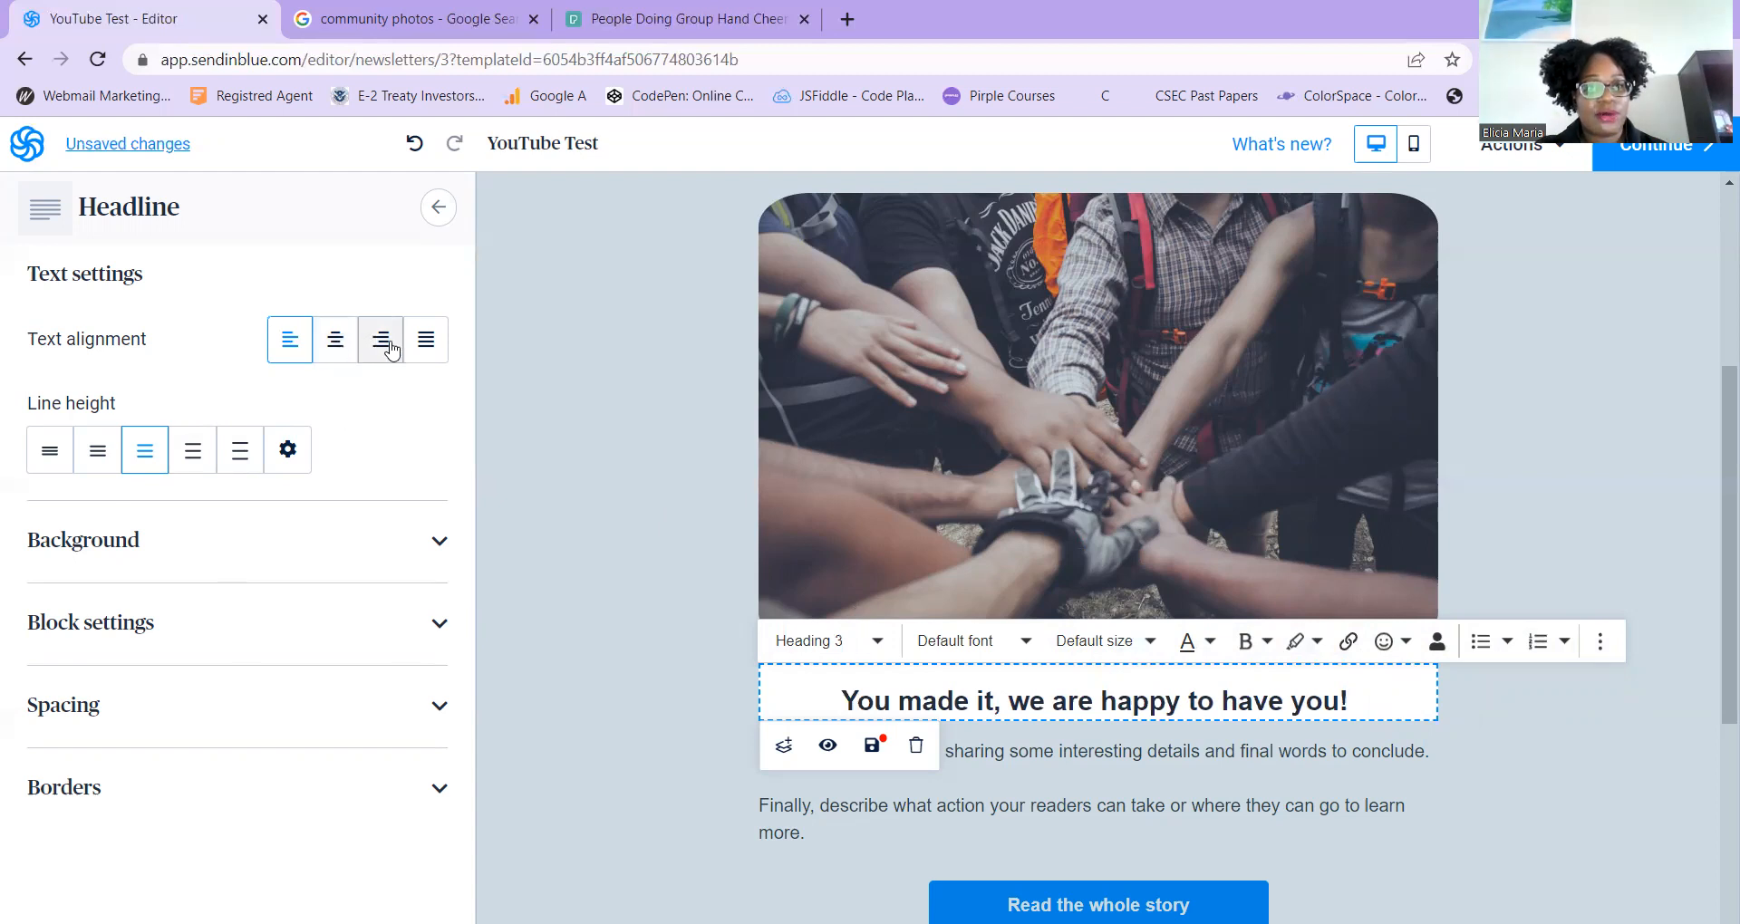
click(329, 360)
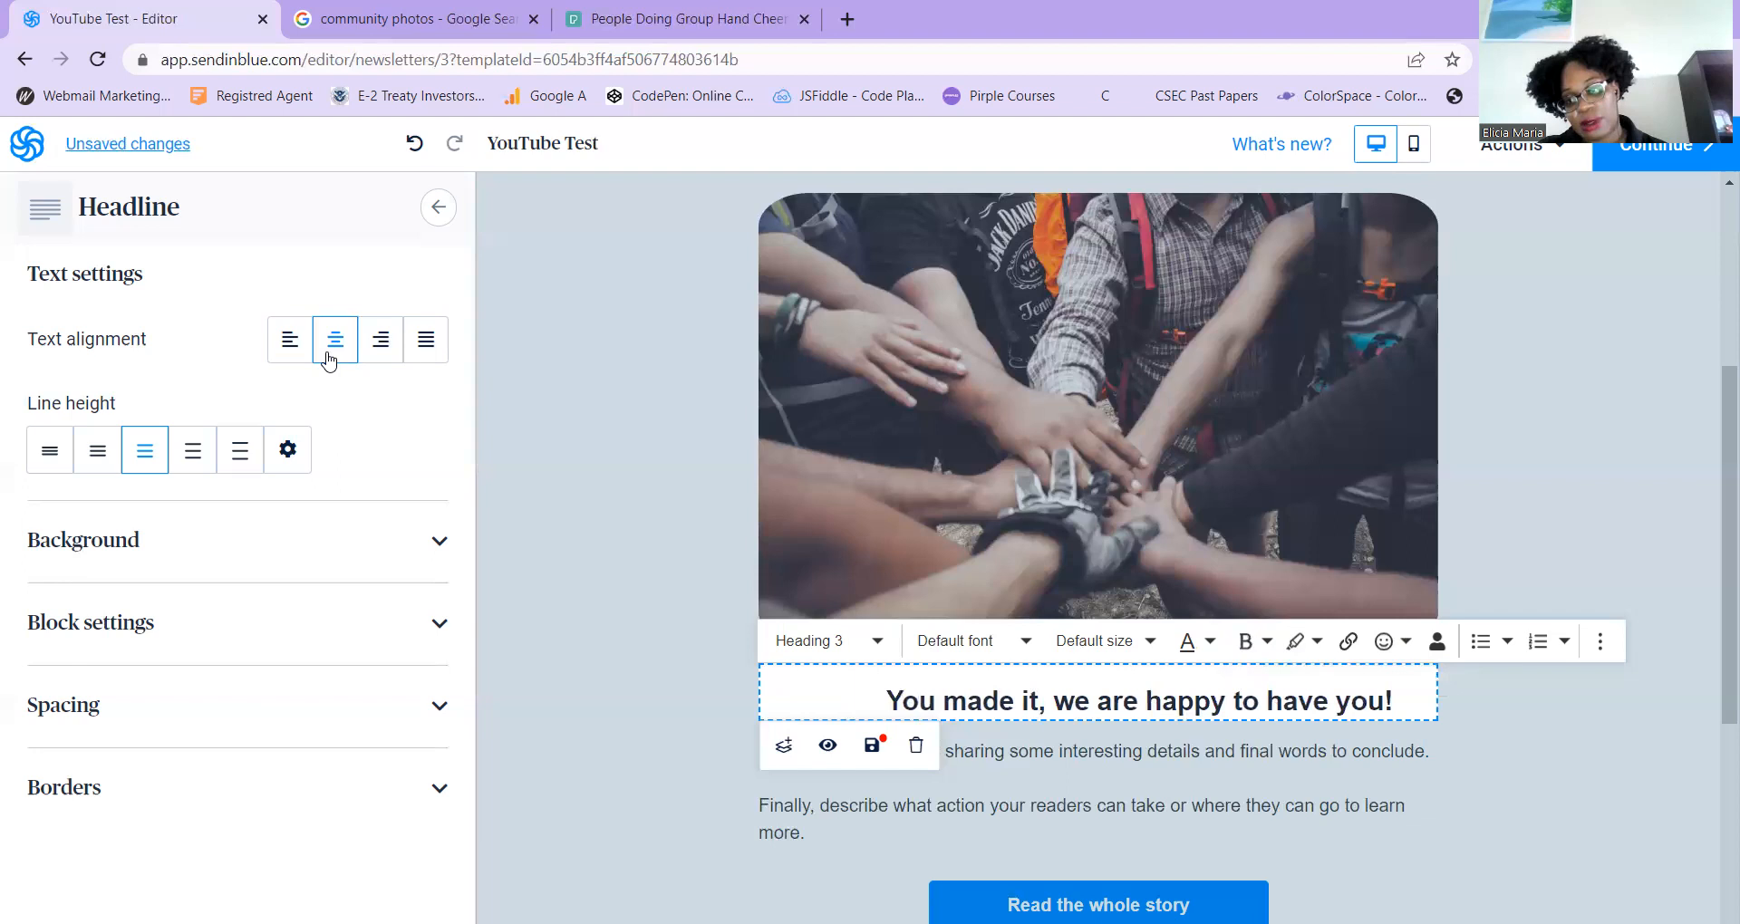
click(292, 353)
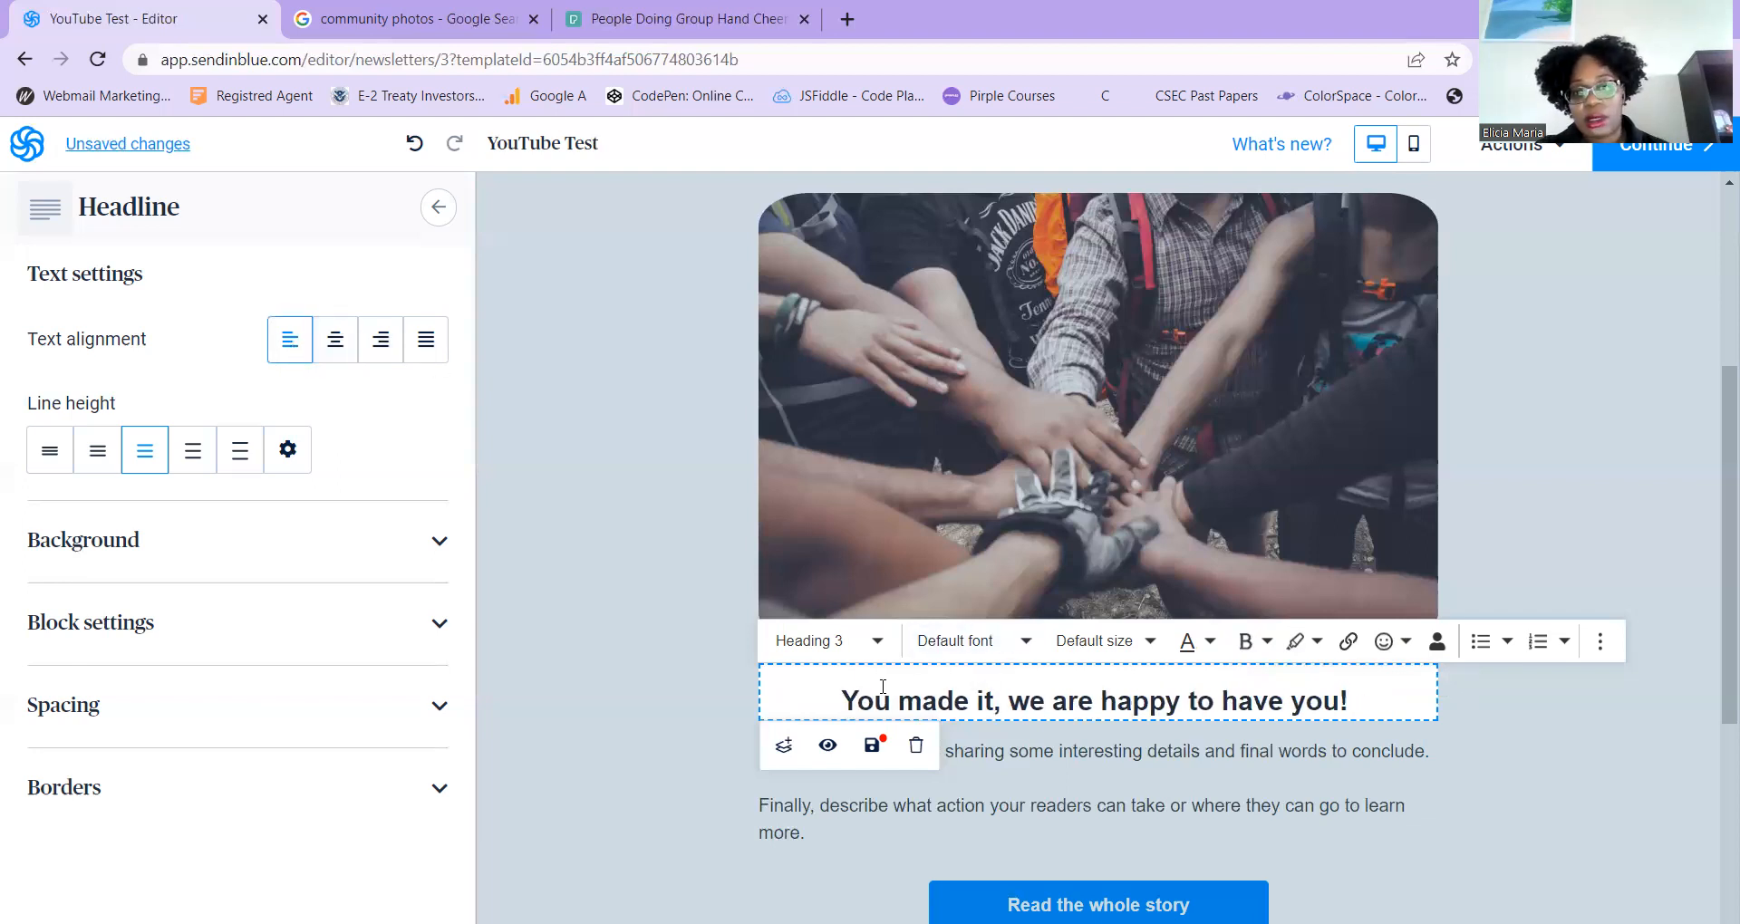
Delete the leading spaces from the sub-headline, centre-align it and return to the email layout
key(BackSpace)
key(BackSpace)
key(BackSpace)
key(BackSpace)
key(BackSpace)
key(BackSpace)
key(BackSpace)
key(BackSpace)
key(BackSpace)
key(BackSpace)
key(BackSpace)
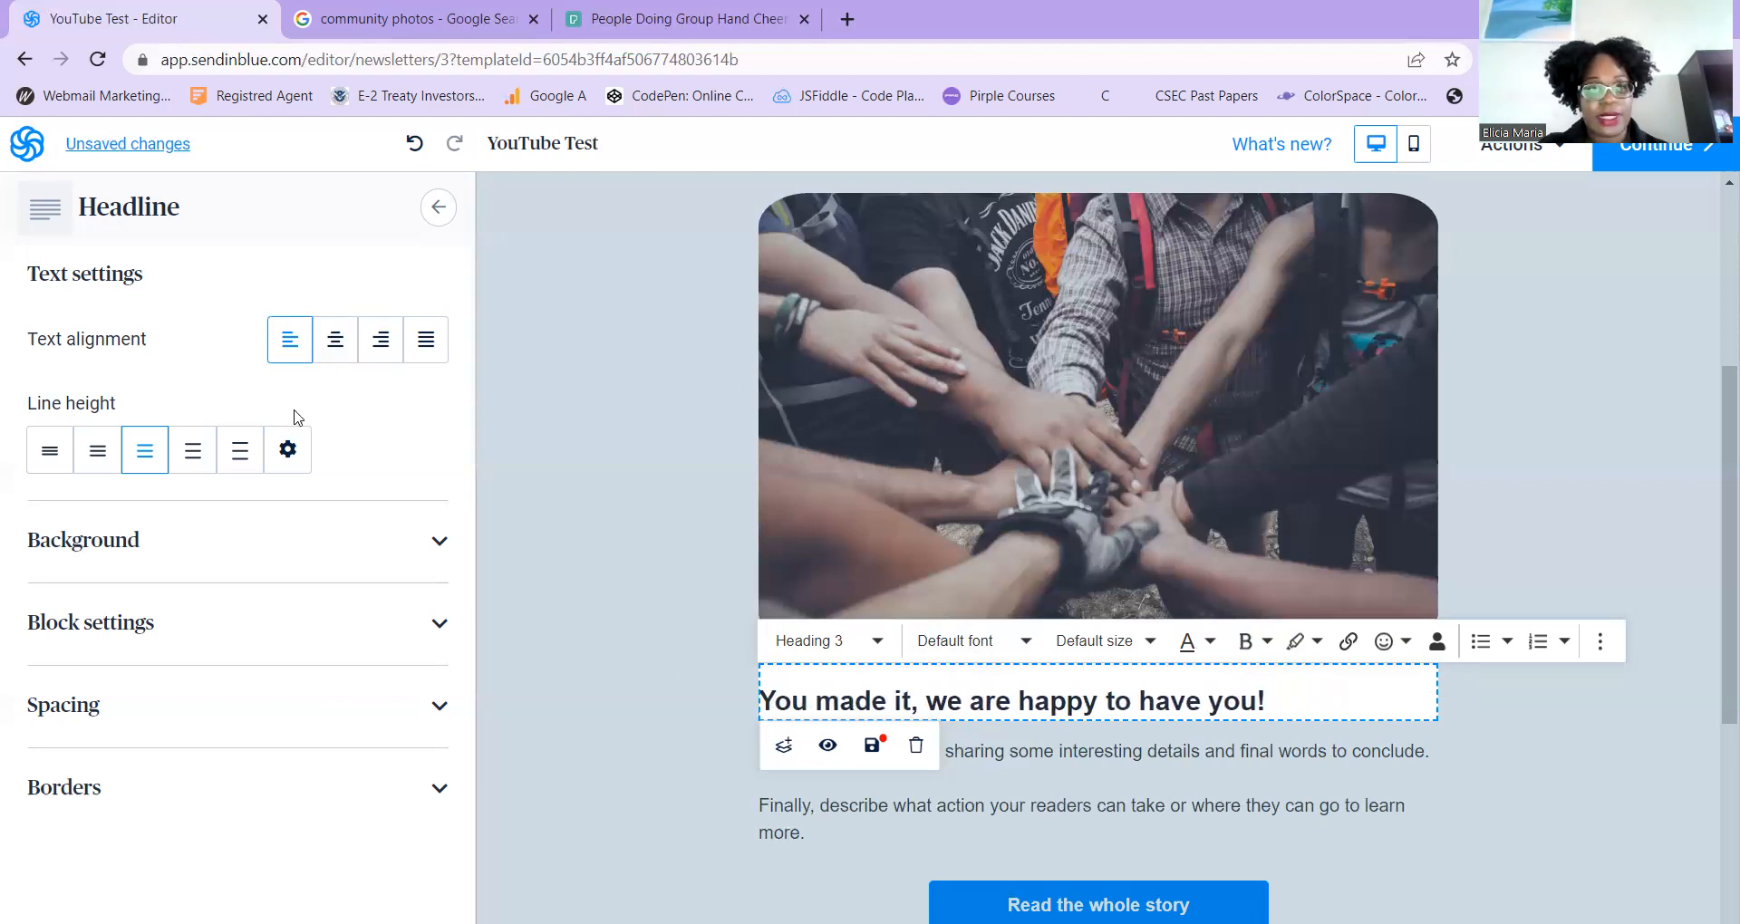
click(335, 339)
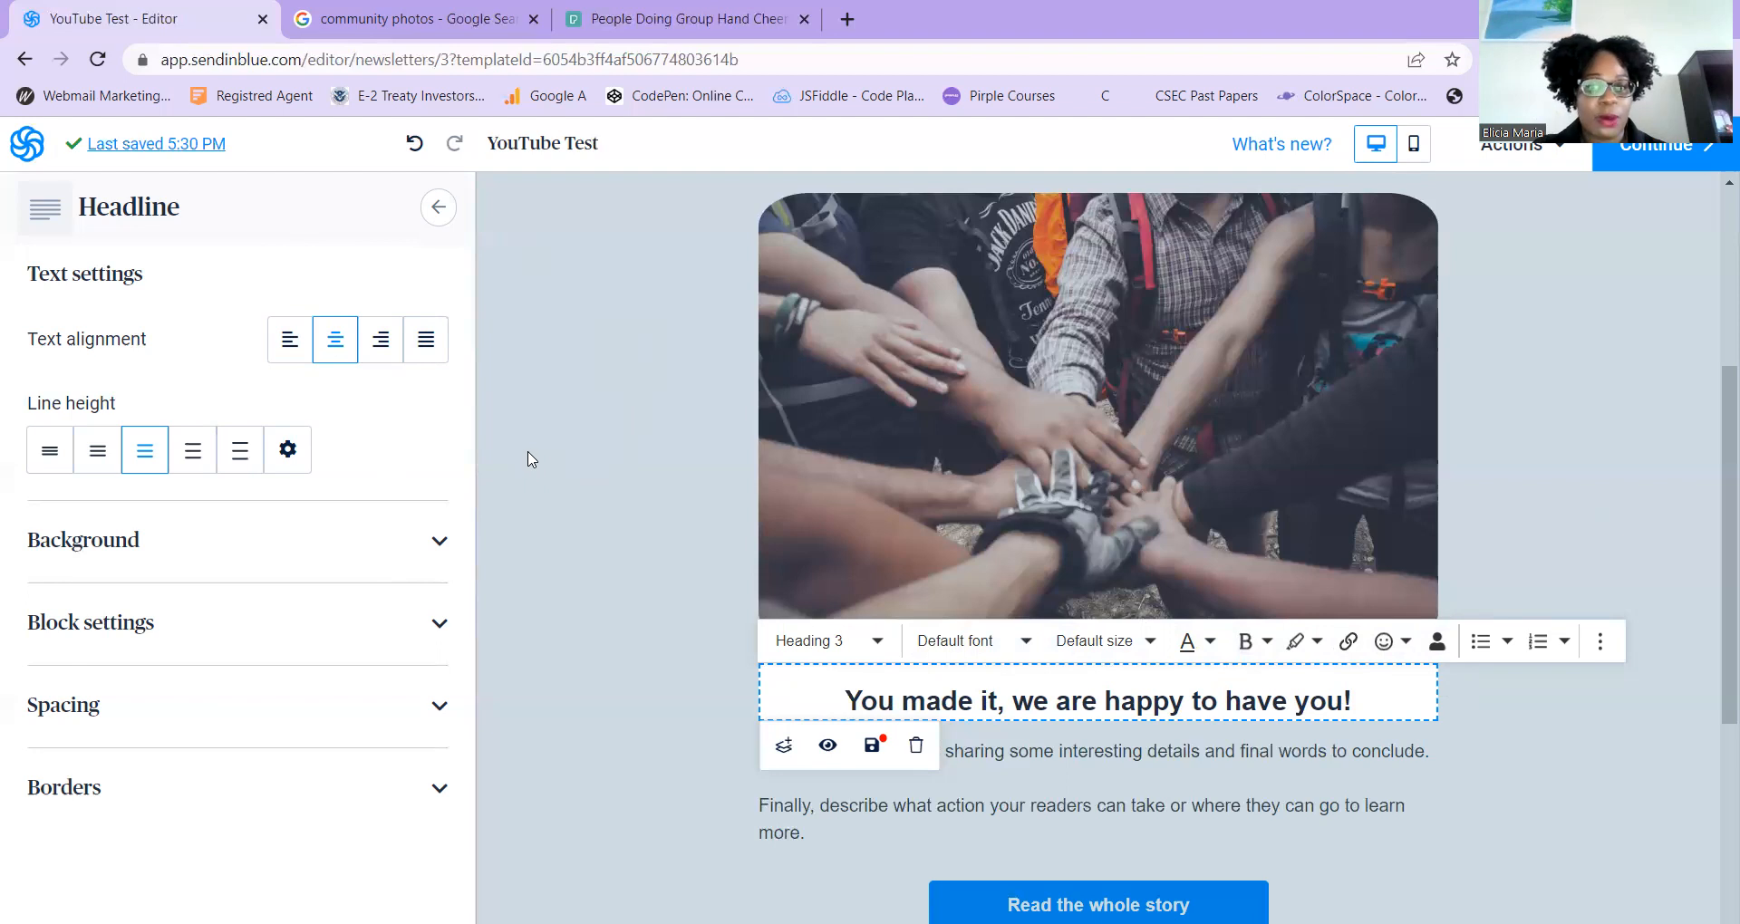
click(602, 405)
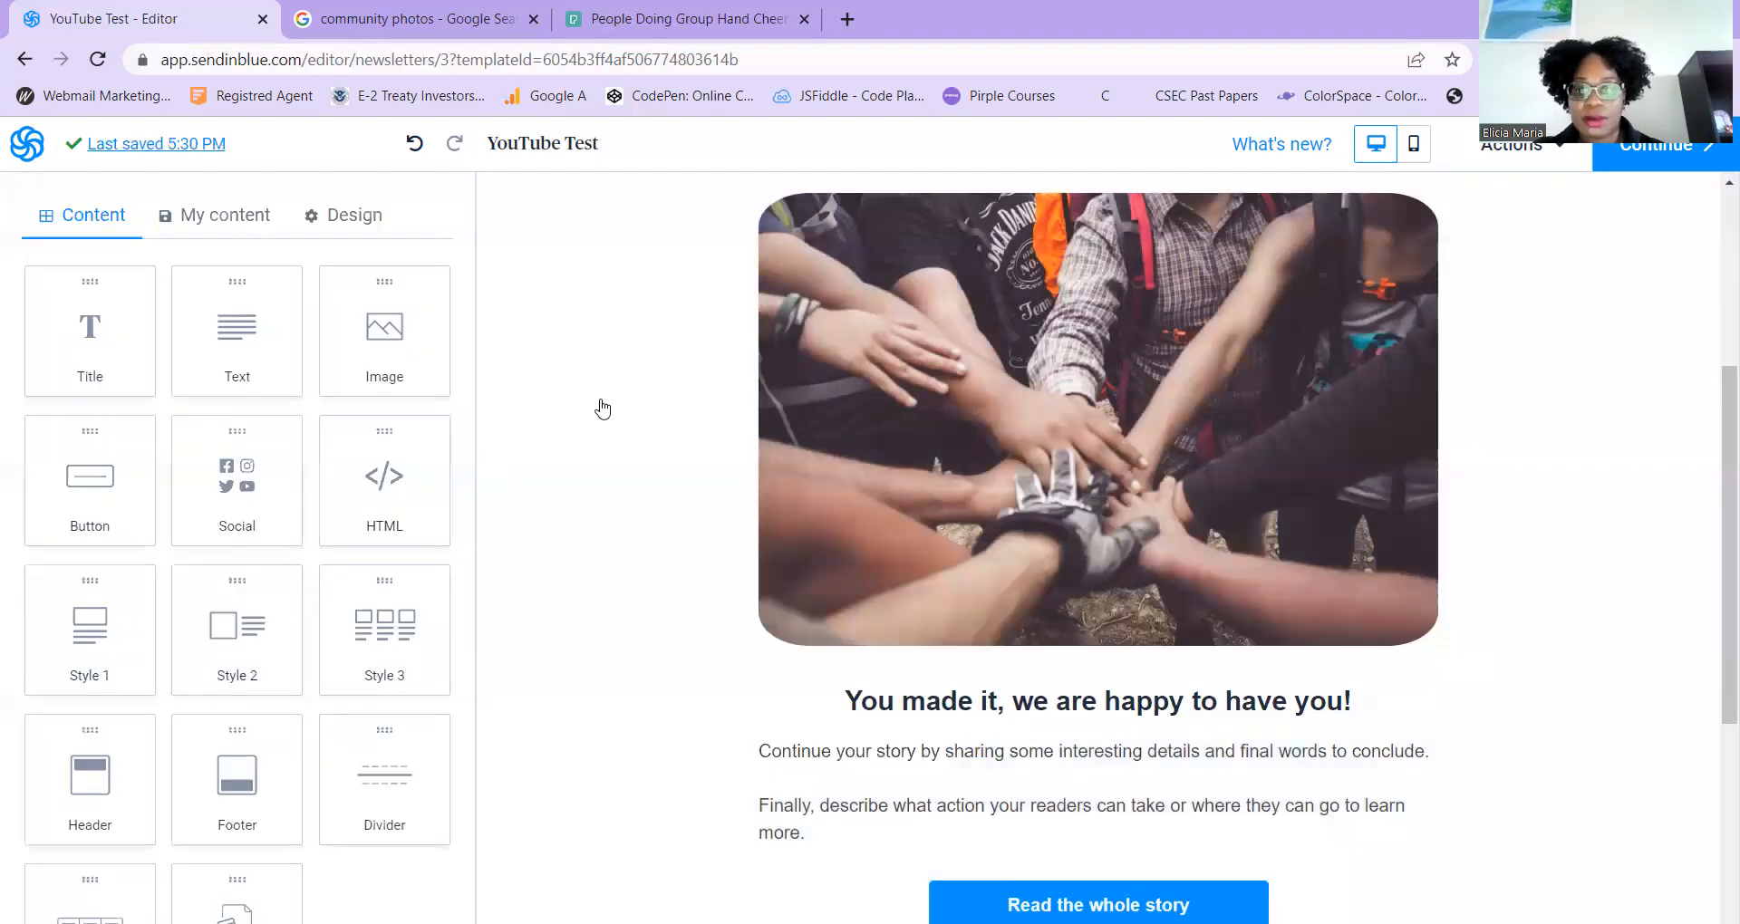
Set the text colour of the whole sub-headline to orange E4750C and return to the email layout
triple_click(1118, 702)
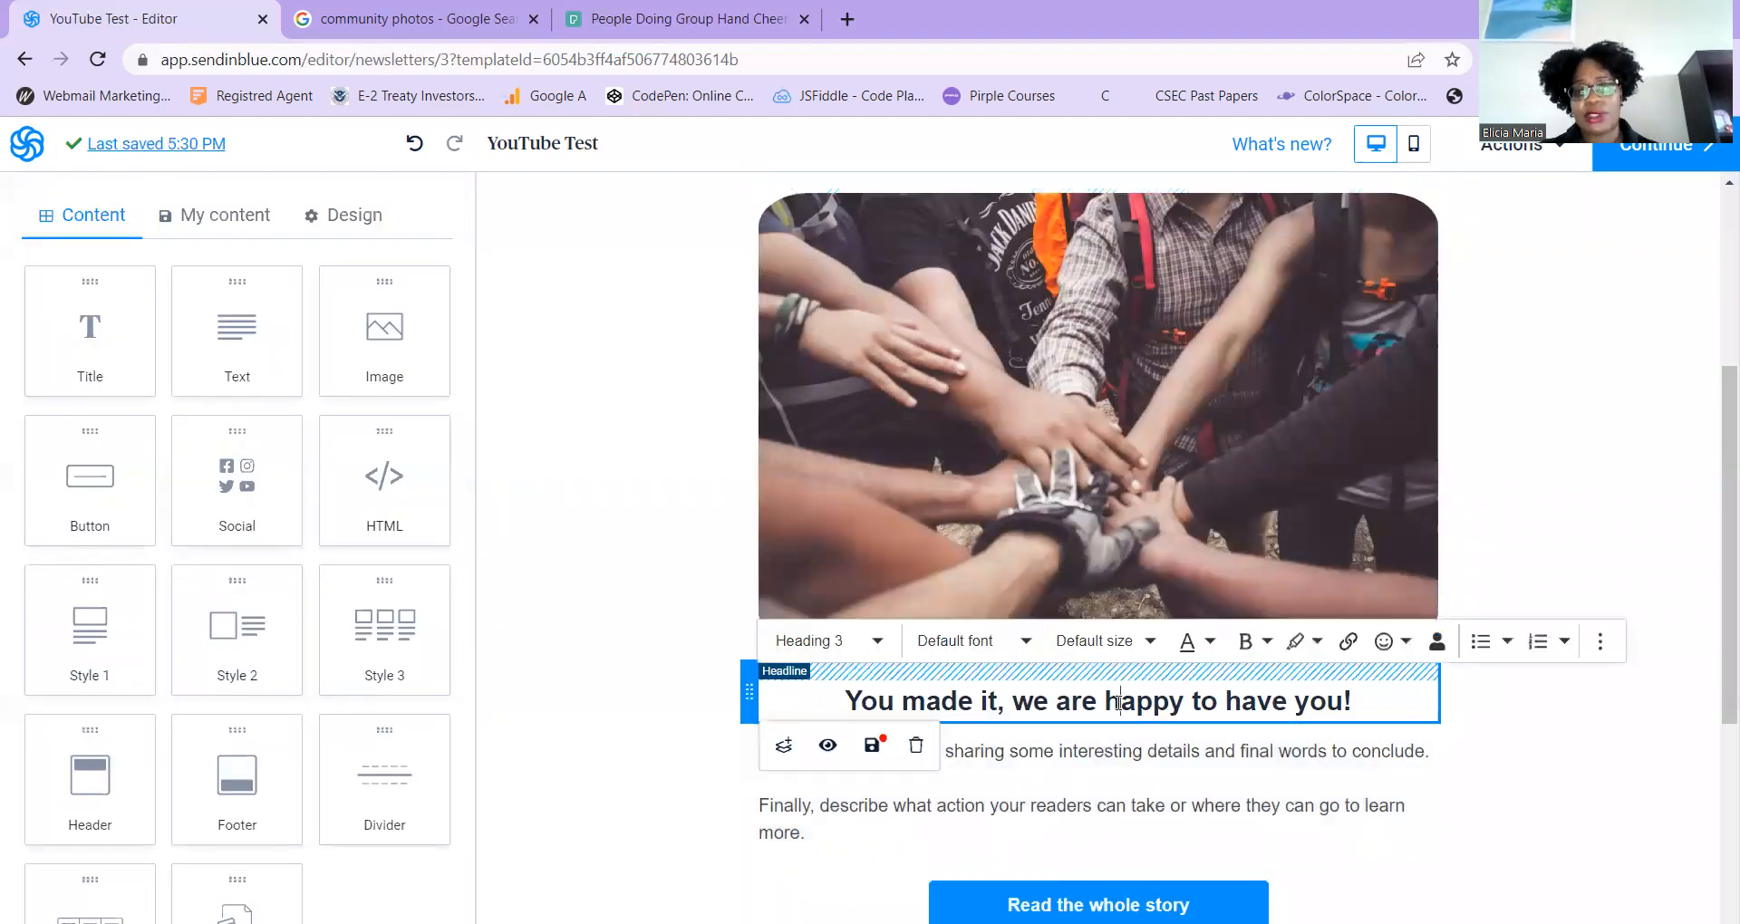
click(1209, 642)
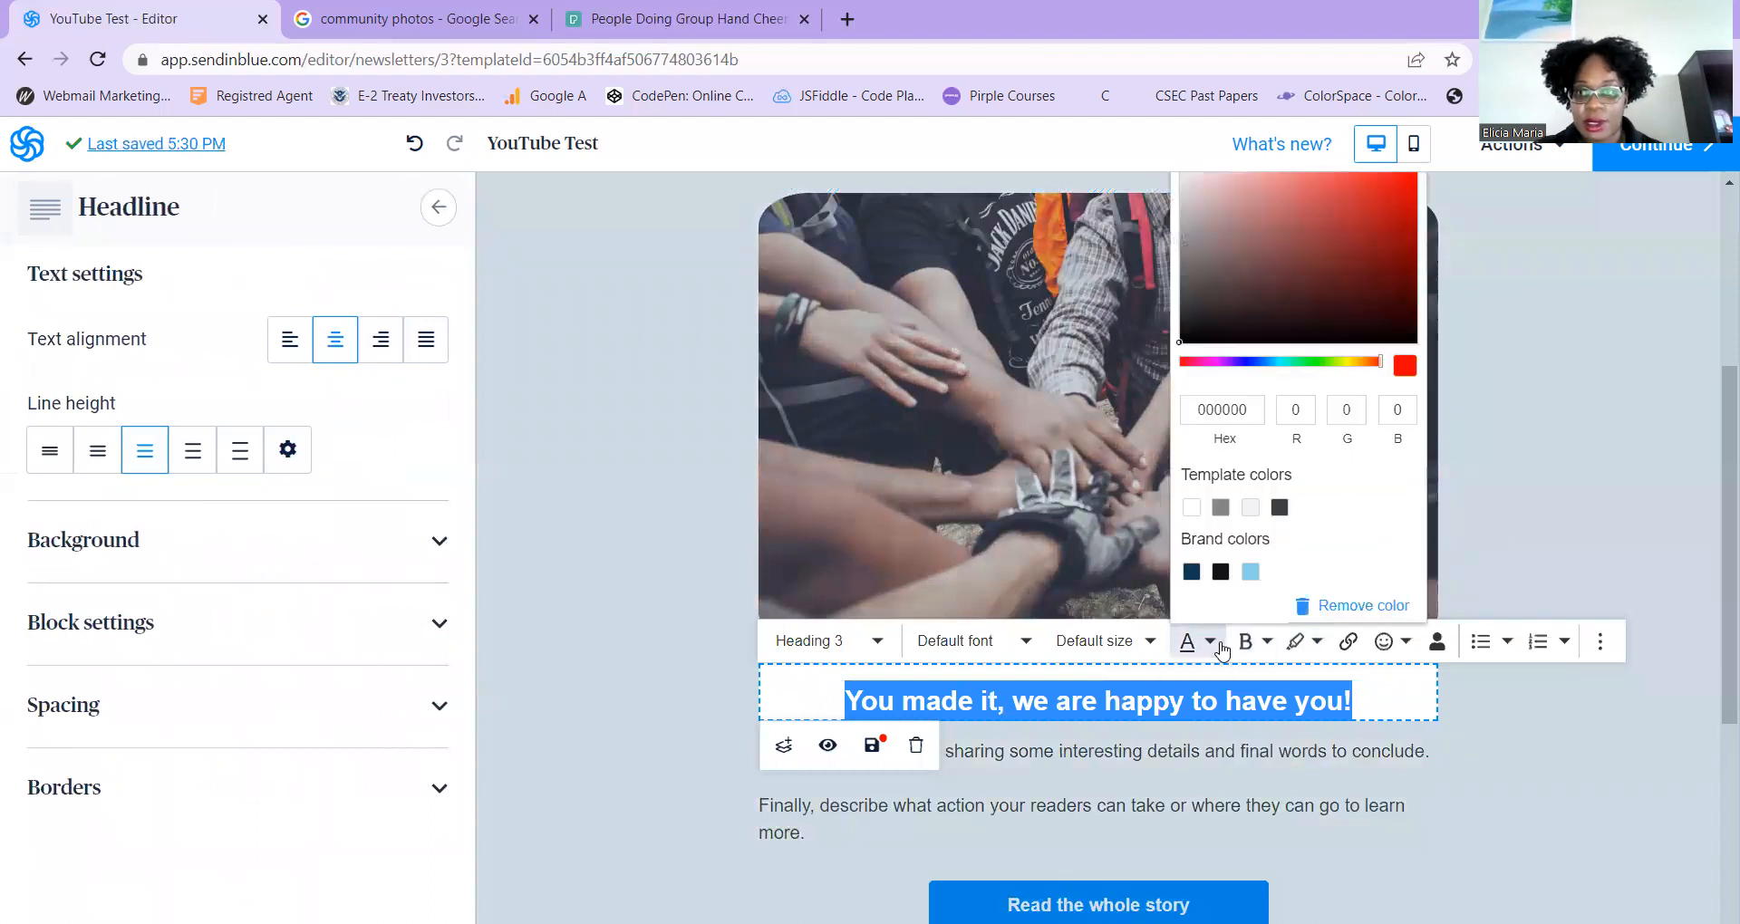
click(1361, 364)
click(1358, 366)
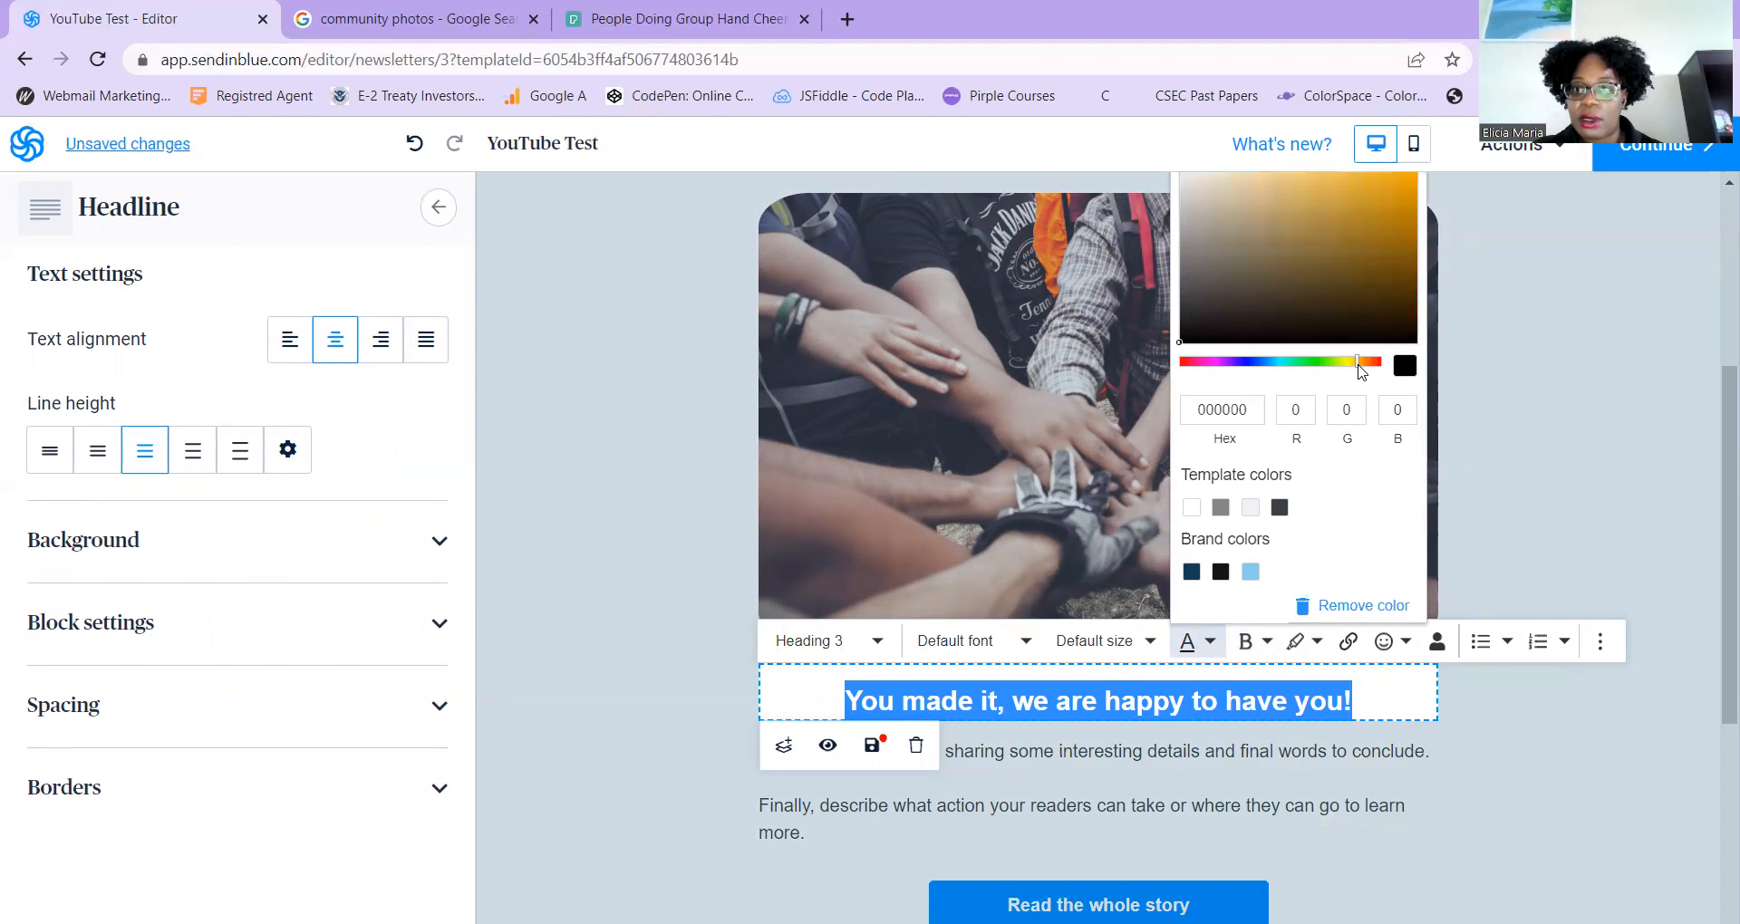
click(1364, 362)
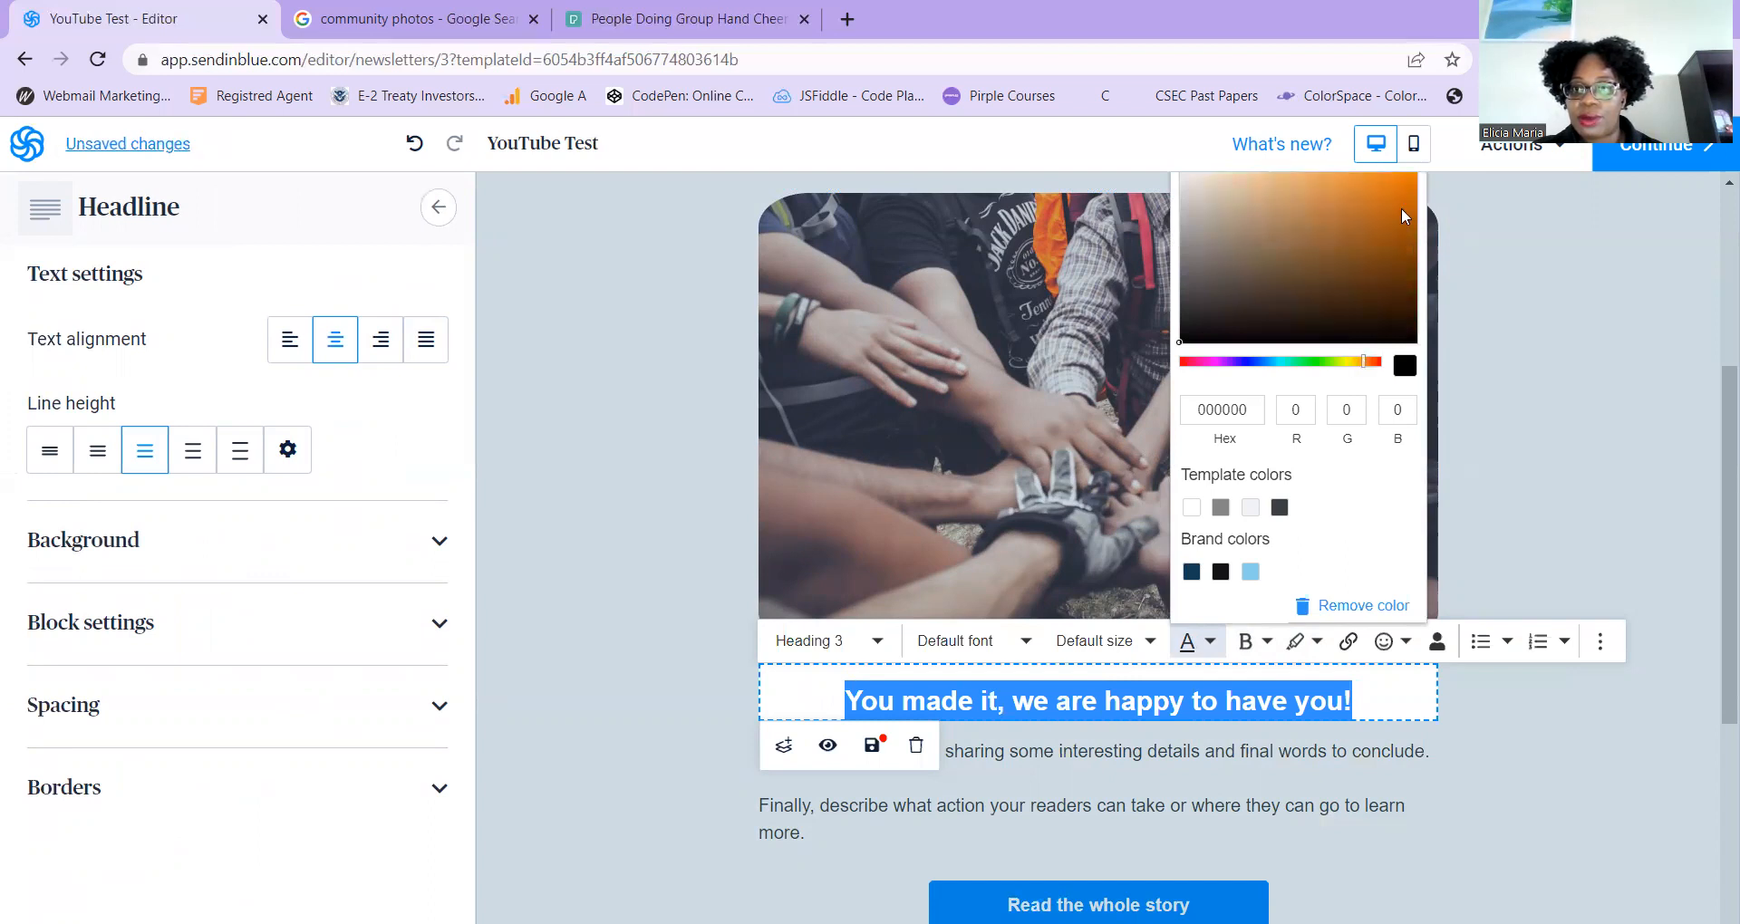
click(1405, 181)
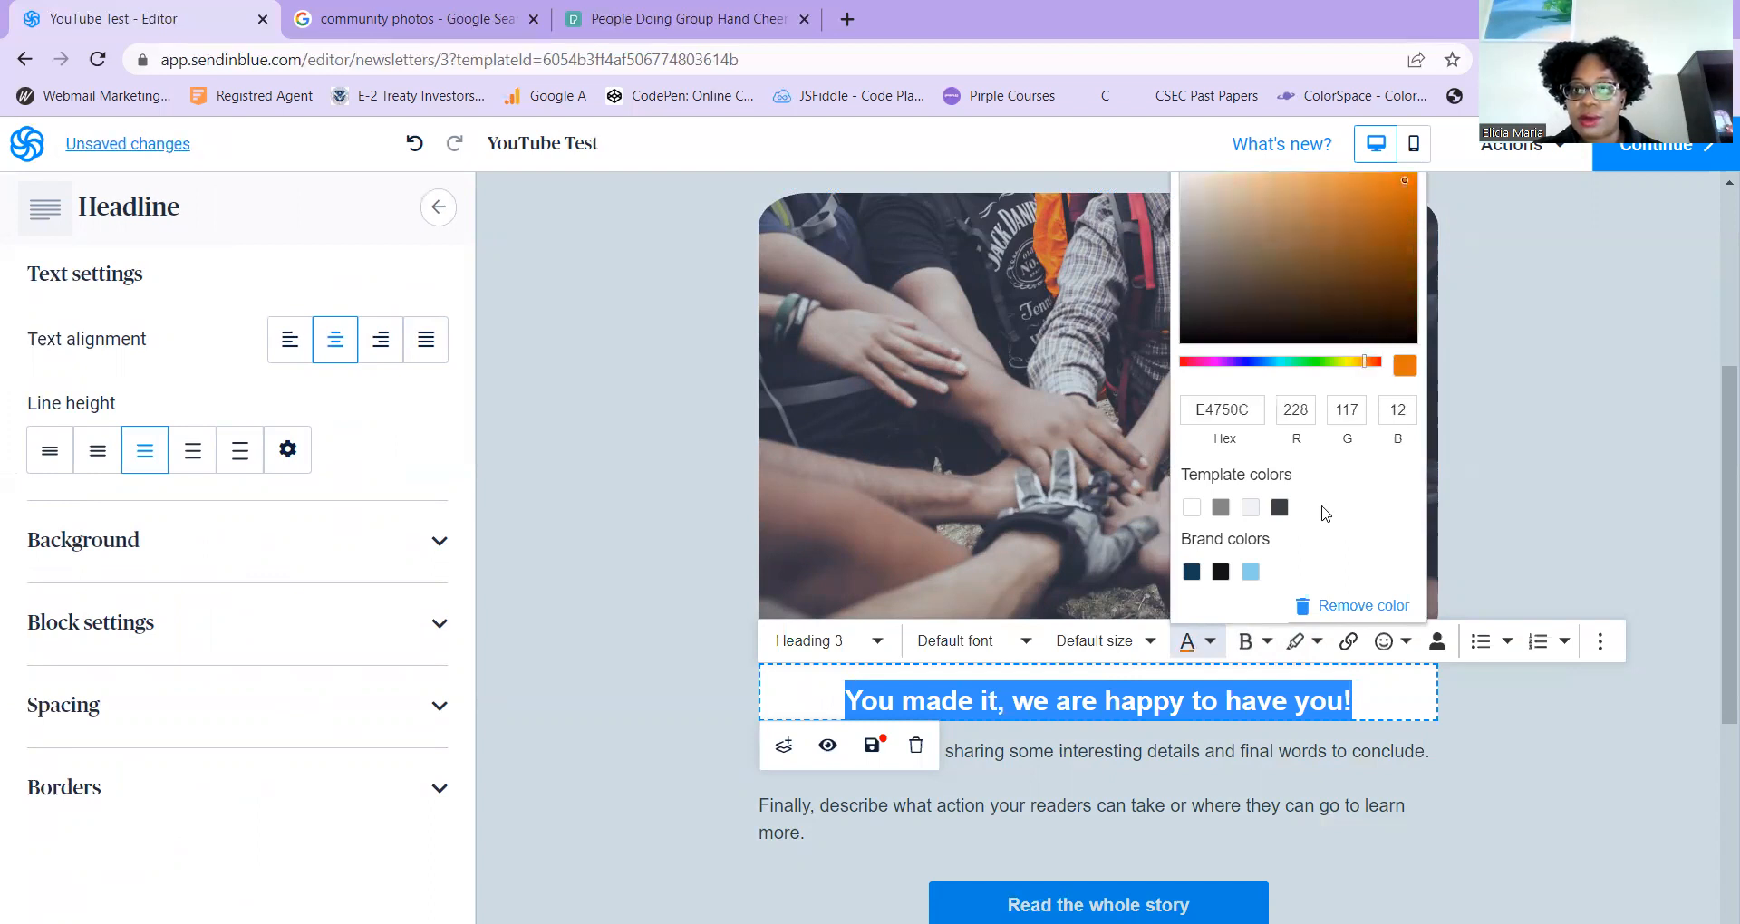
click(1278, 695)
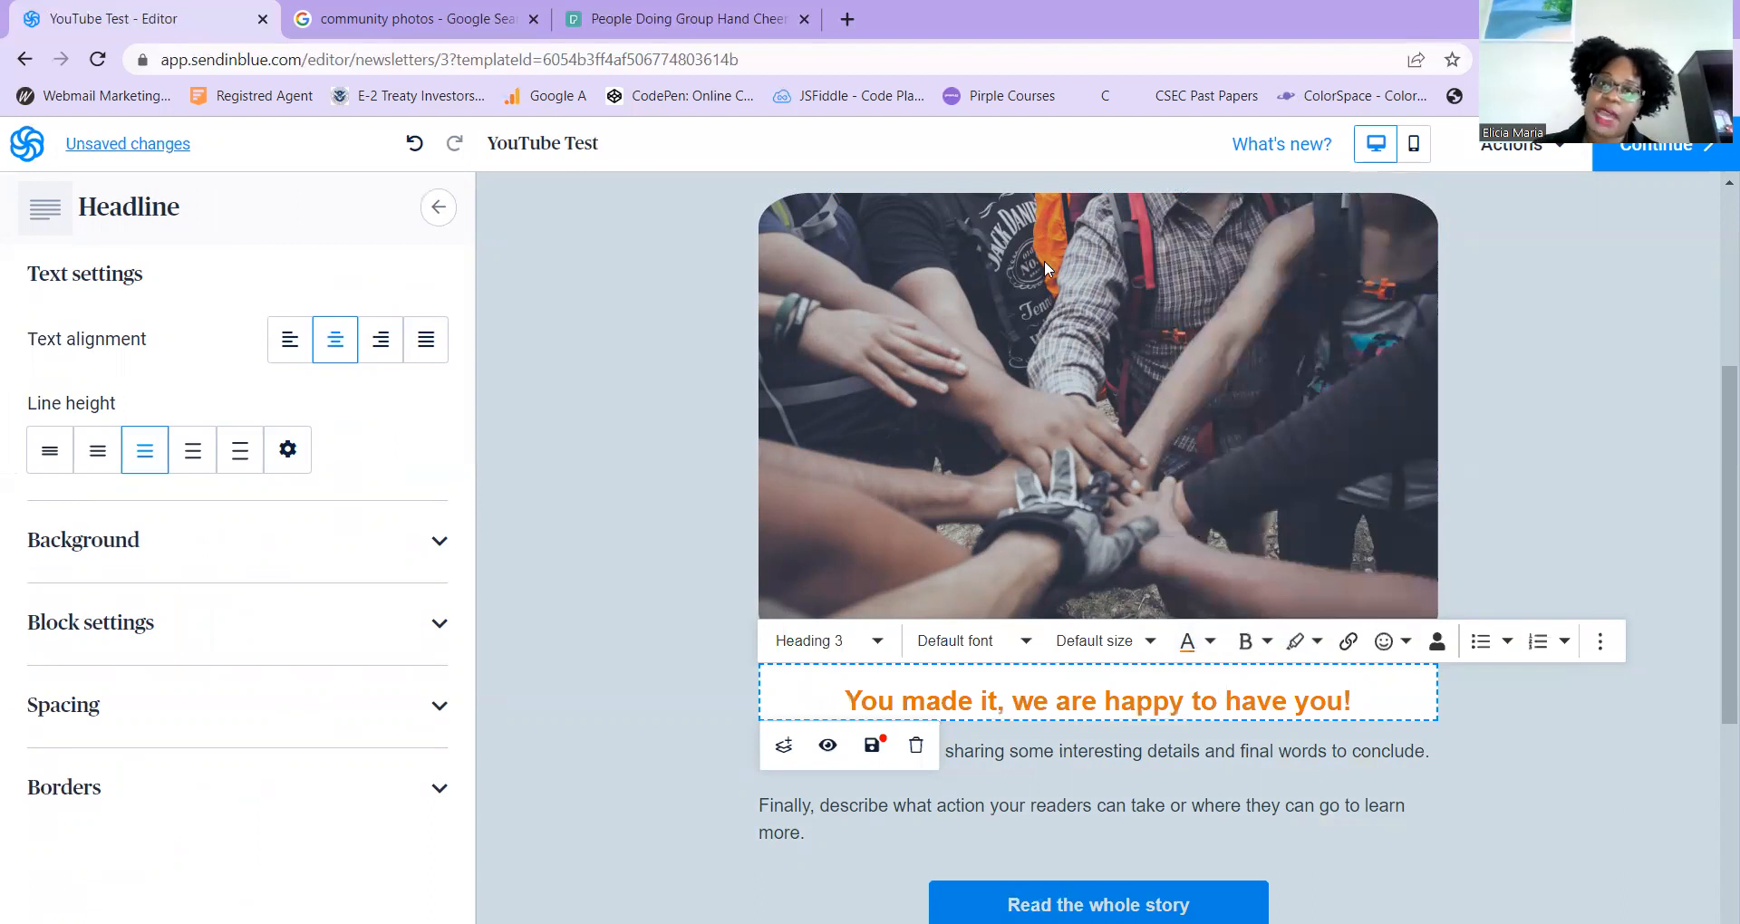
click(1719, 548)
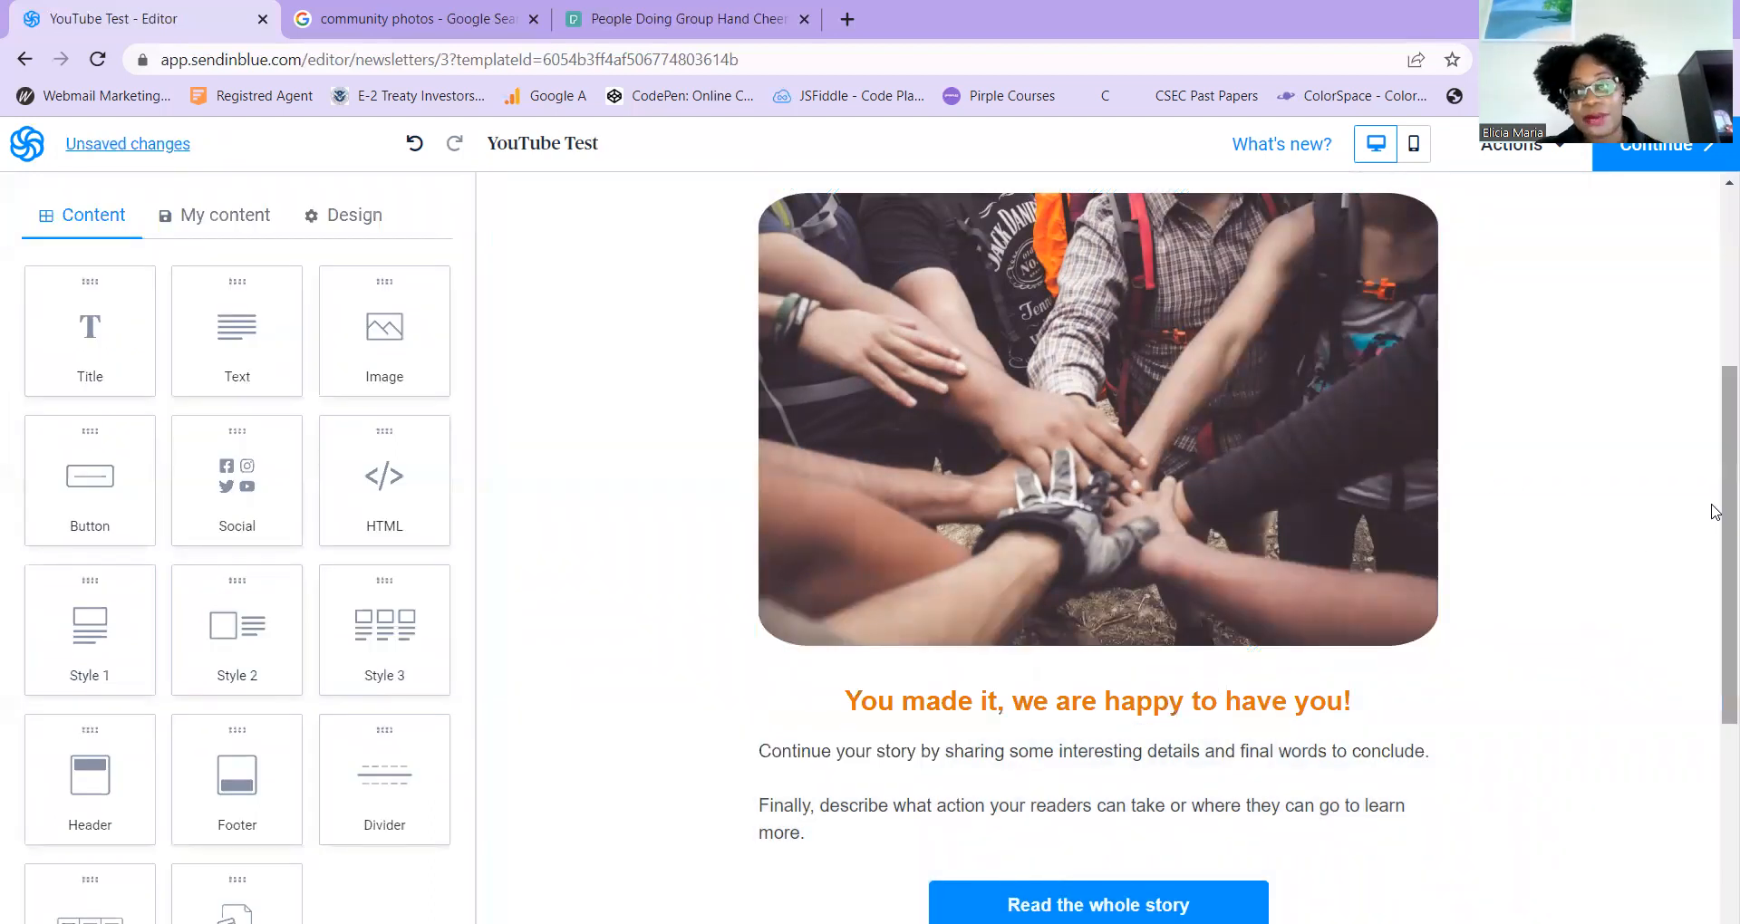
Review the photo, coloured sub-headline, body text and button within the banner section of the email
scroll(1718, 521, up, 1)
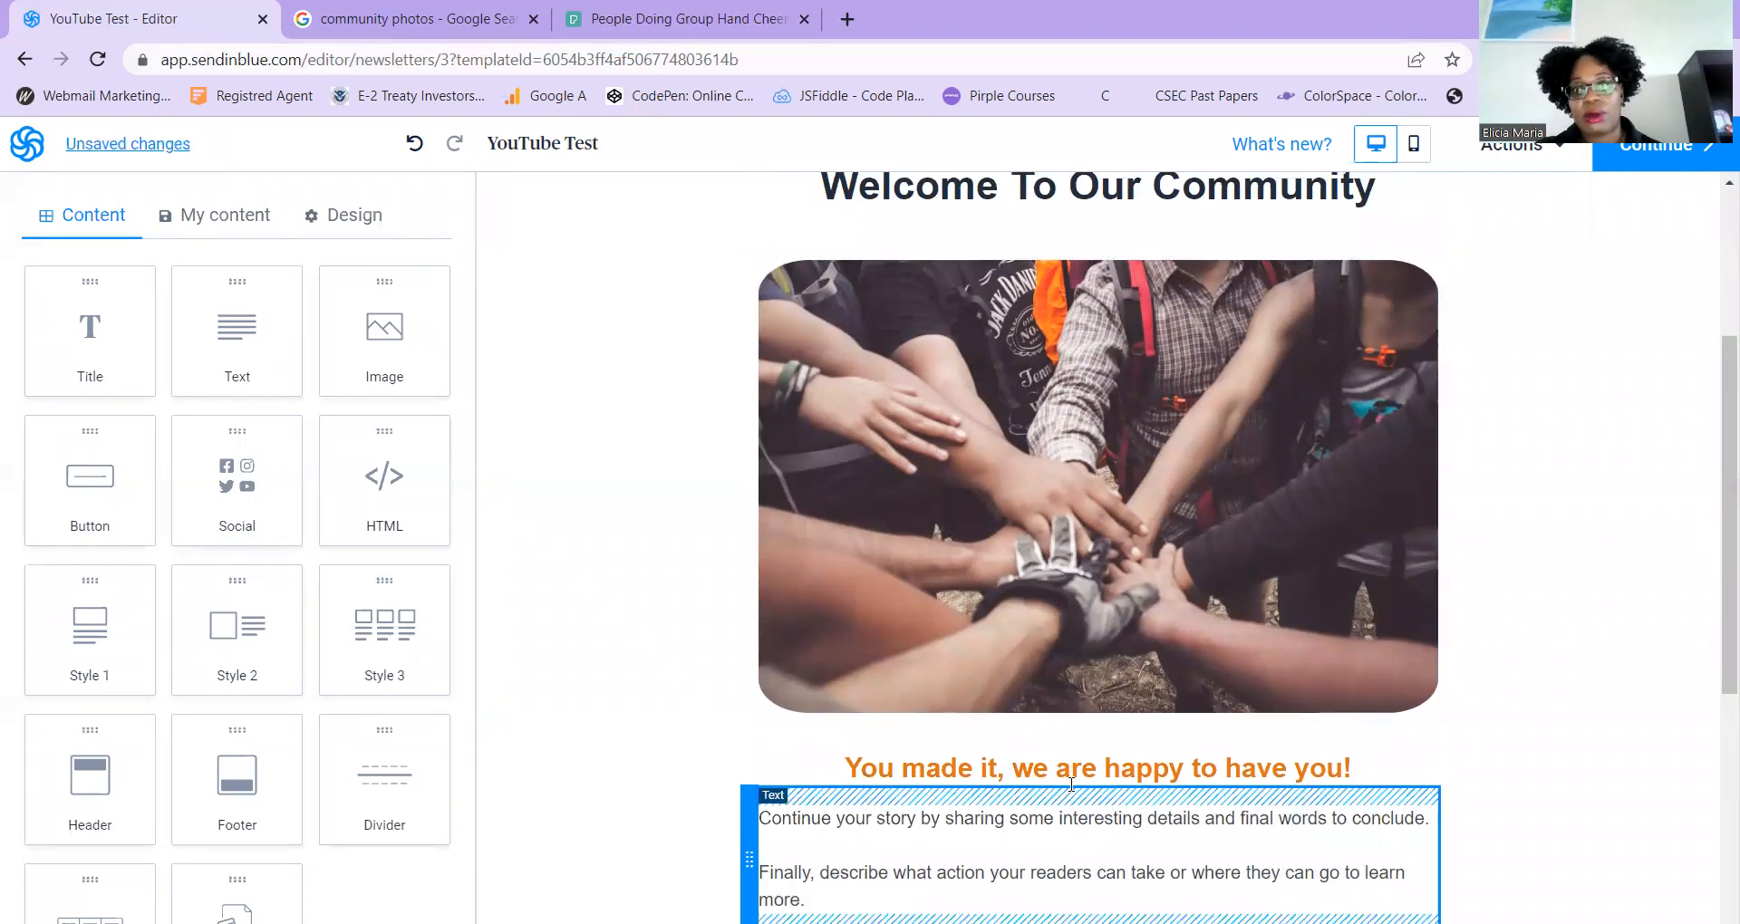
click(1221, 781)
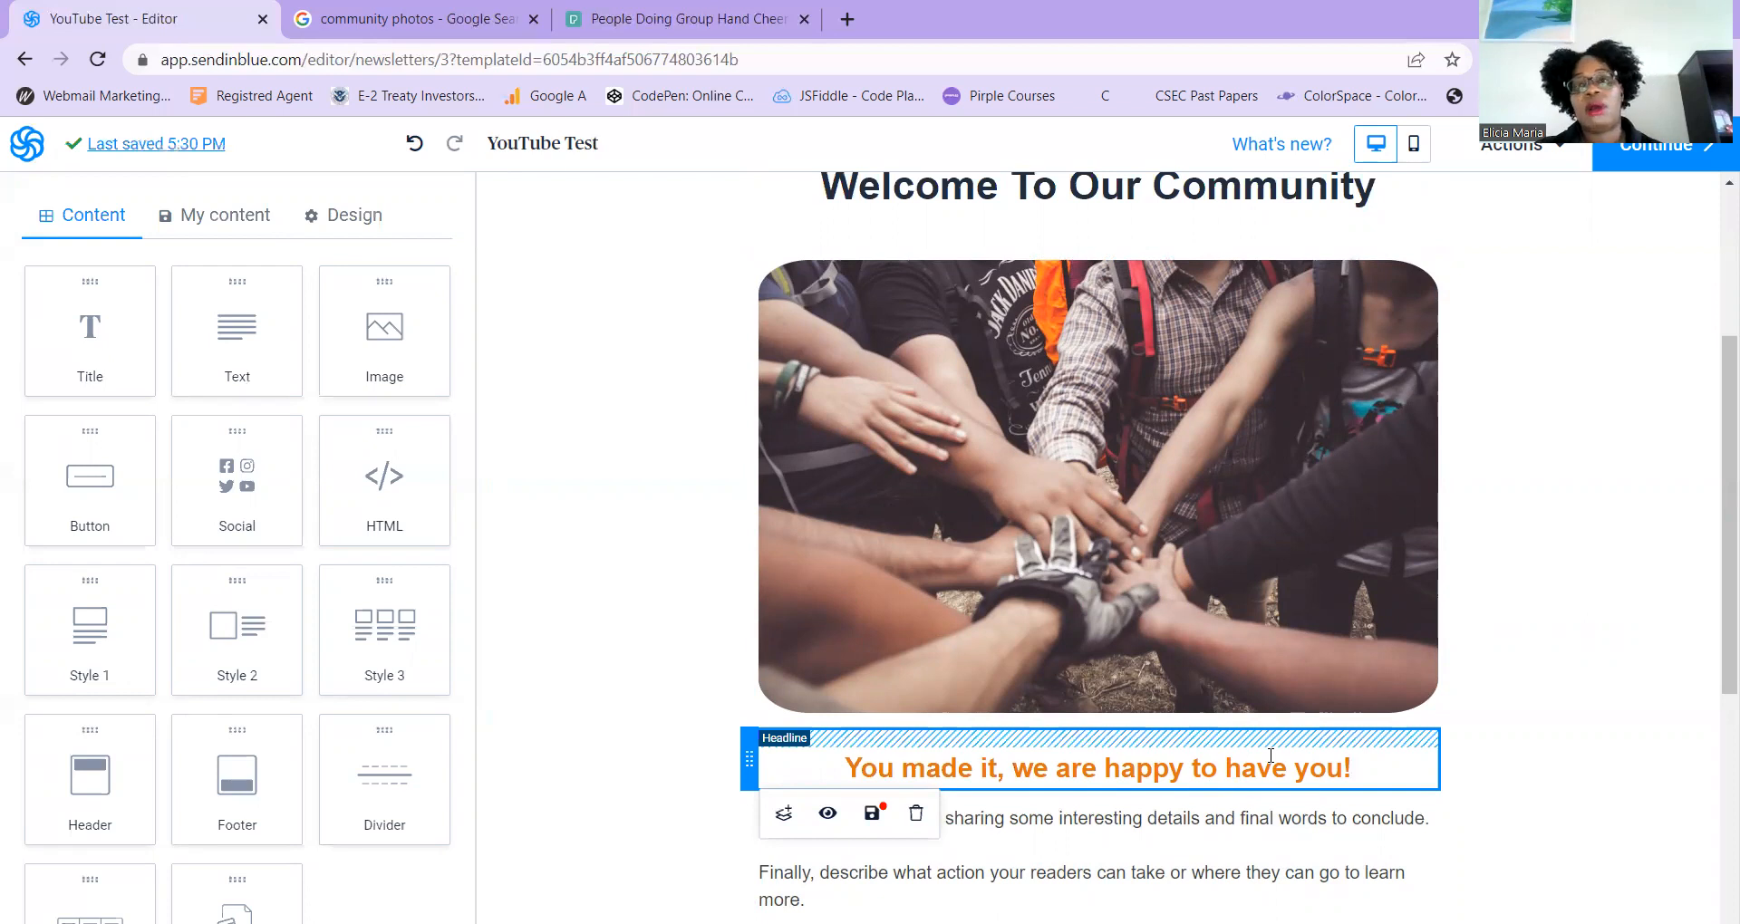
click(1269, 824)
click(874, 560)
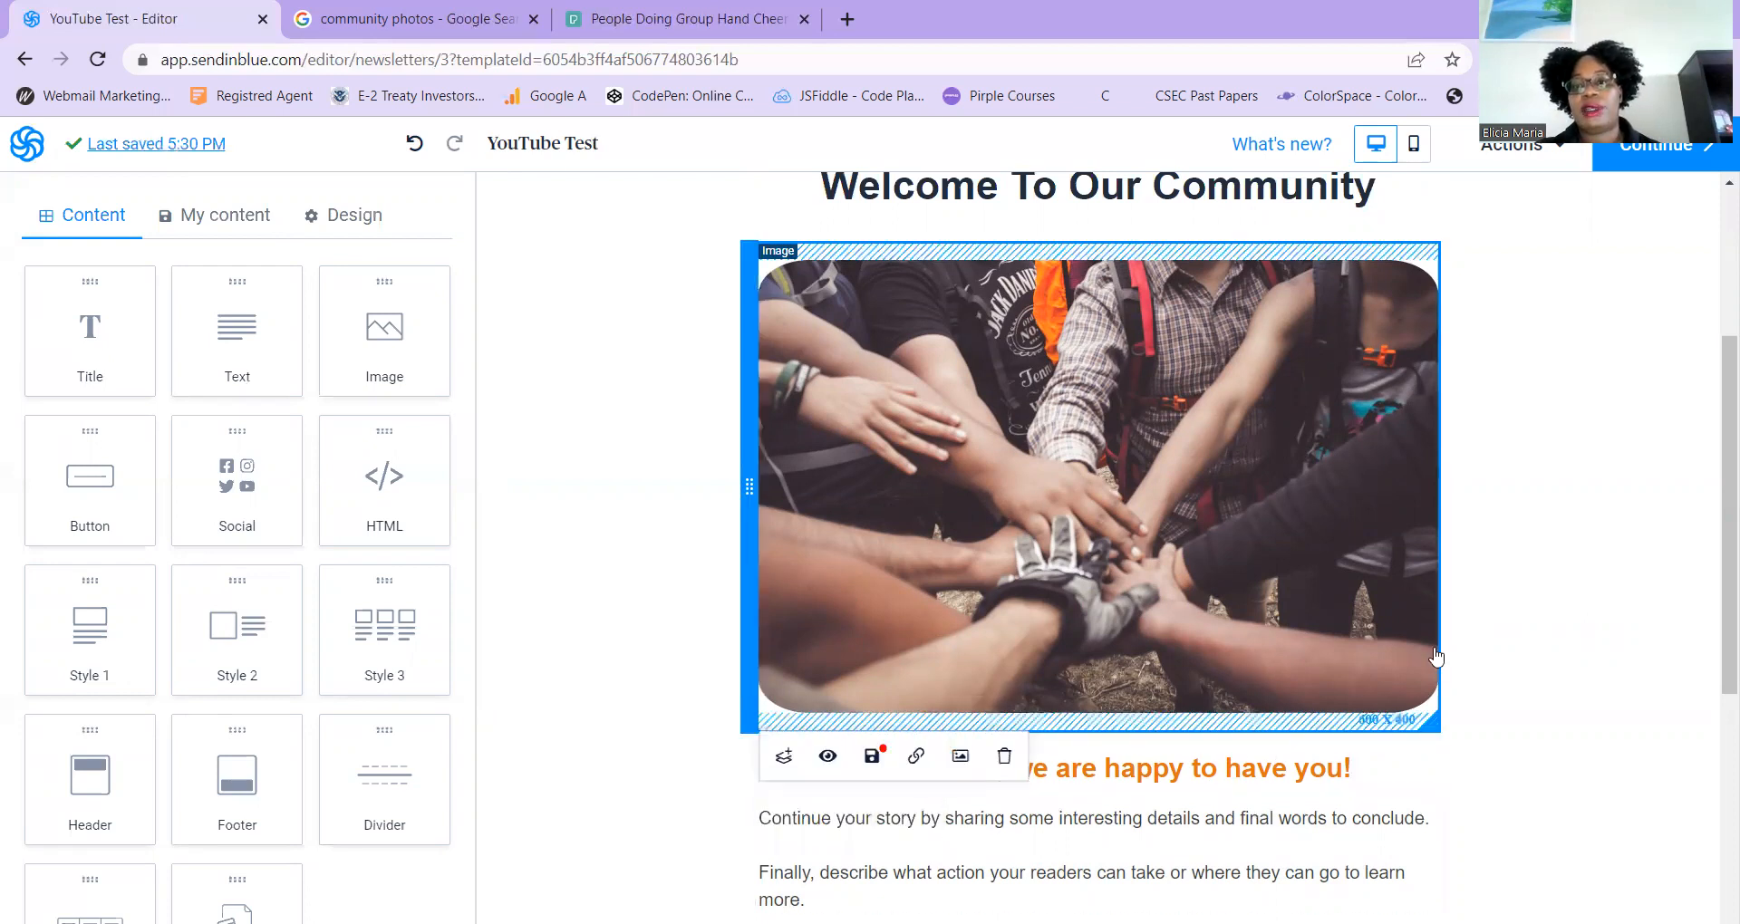
click(1619, 656)
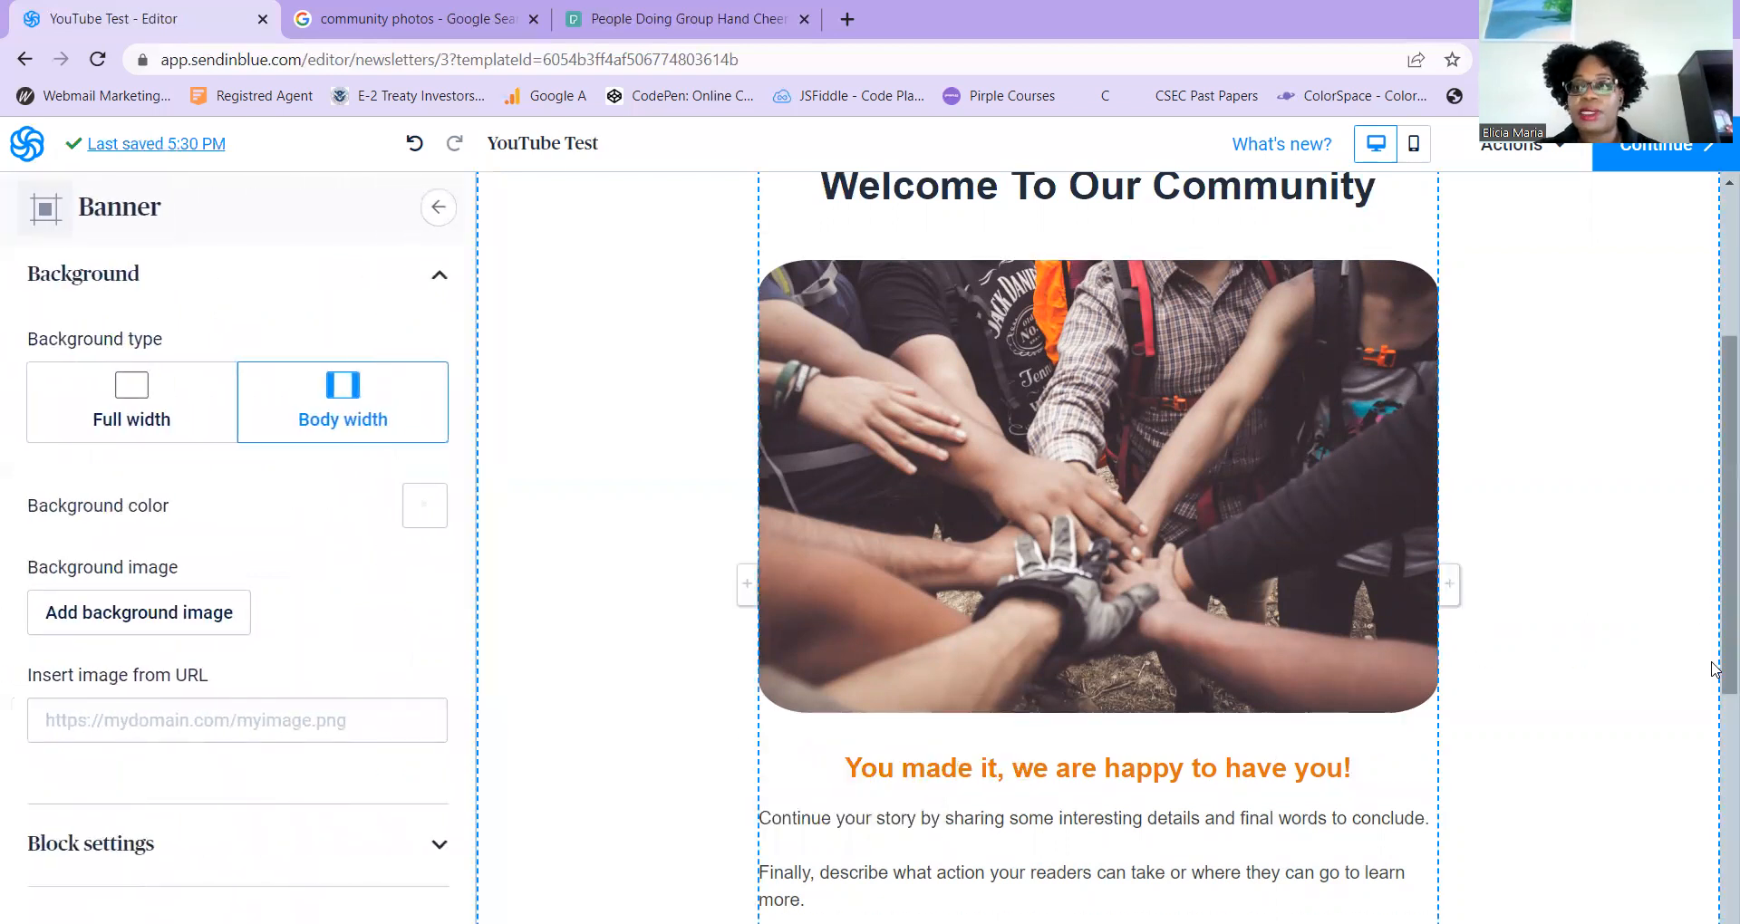
scroll(1715, 670, down, 3)
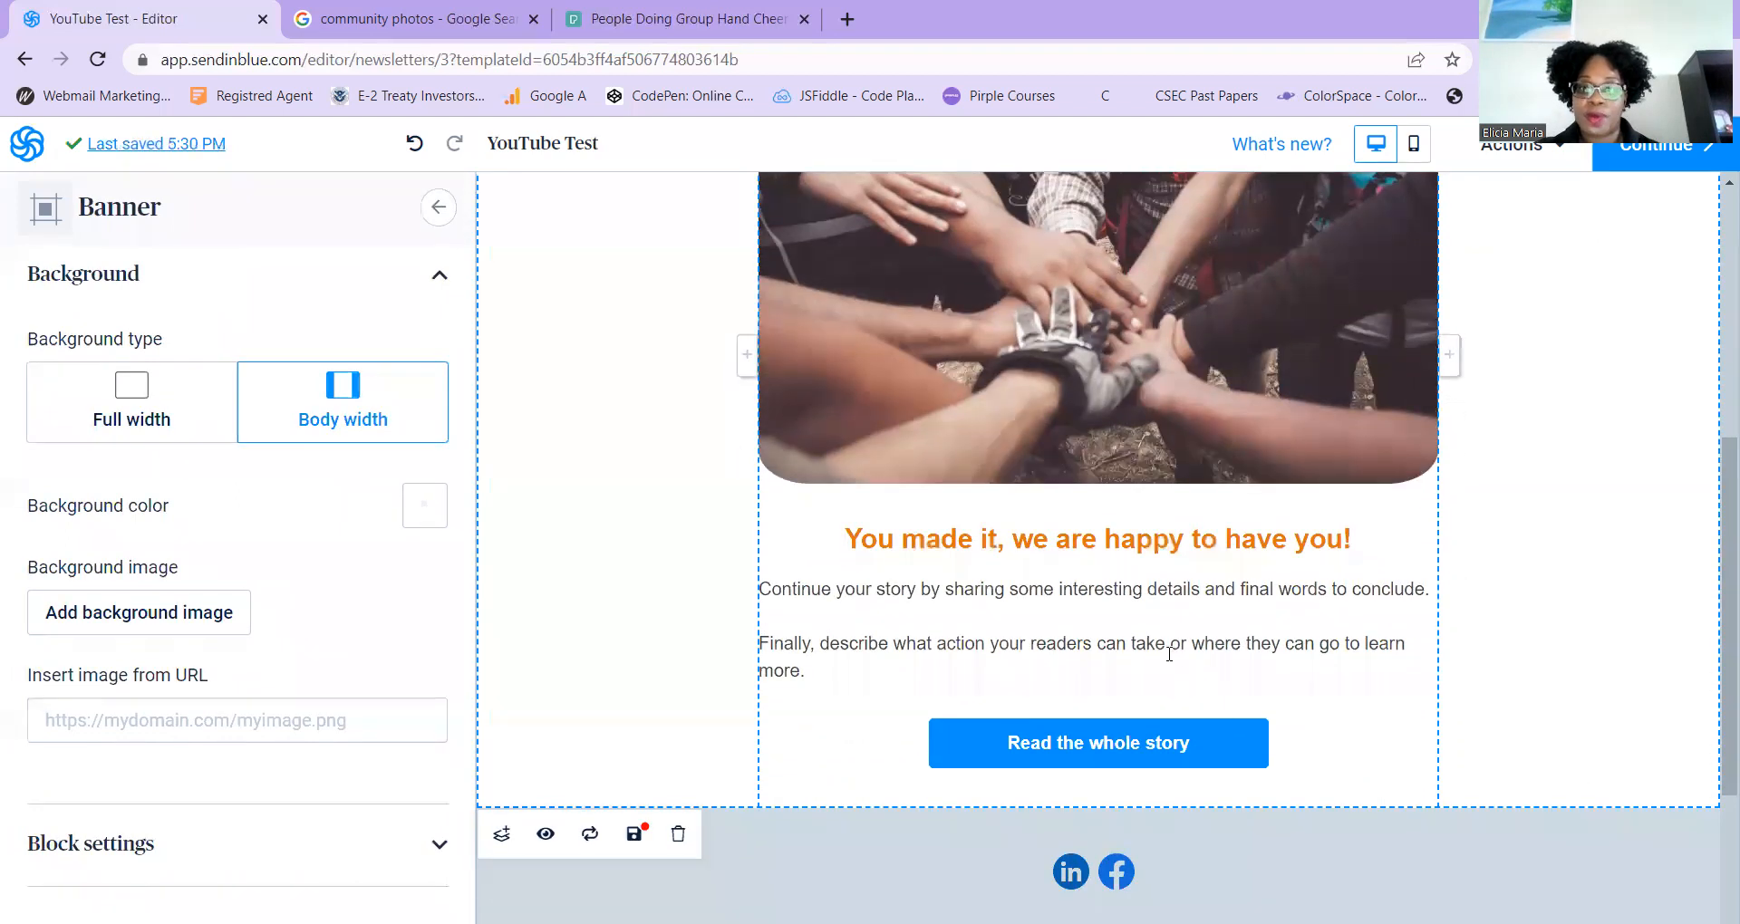
Replace the whole body text with "Thanks for joining our community. Here we believe in supporting our members in all aspects of life."
triple_click(1103, 650)
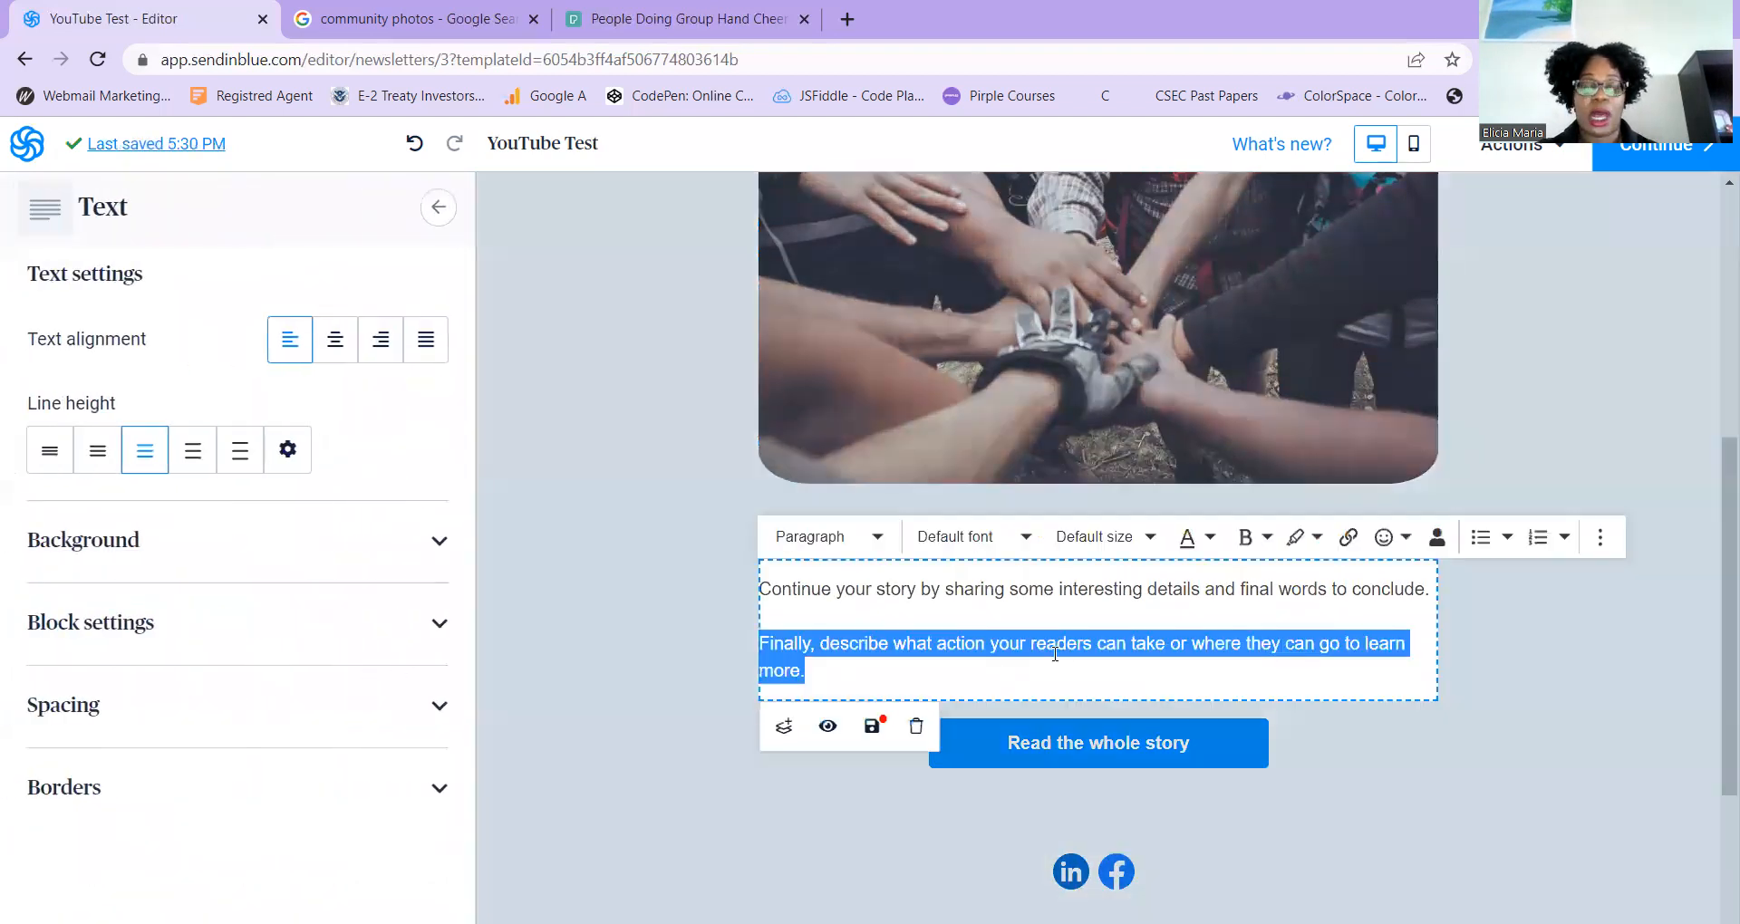
key(ctrl+a)
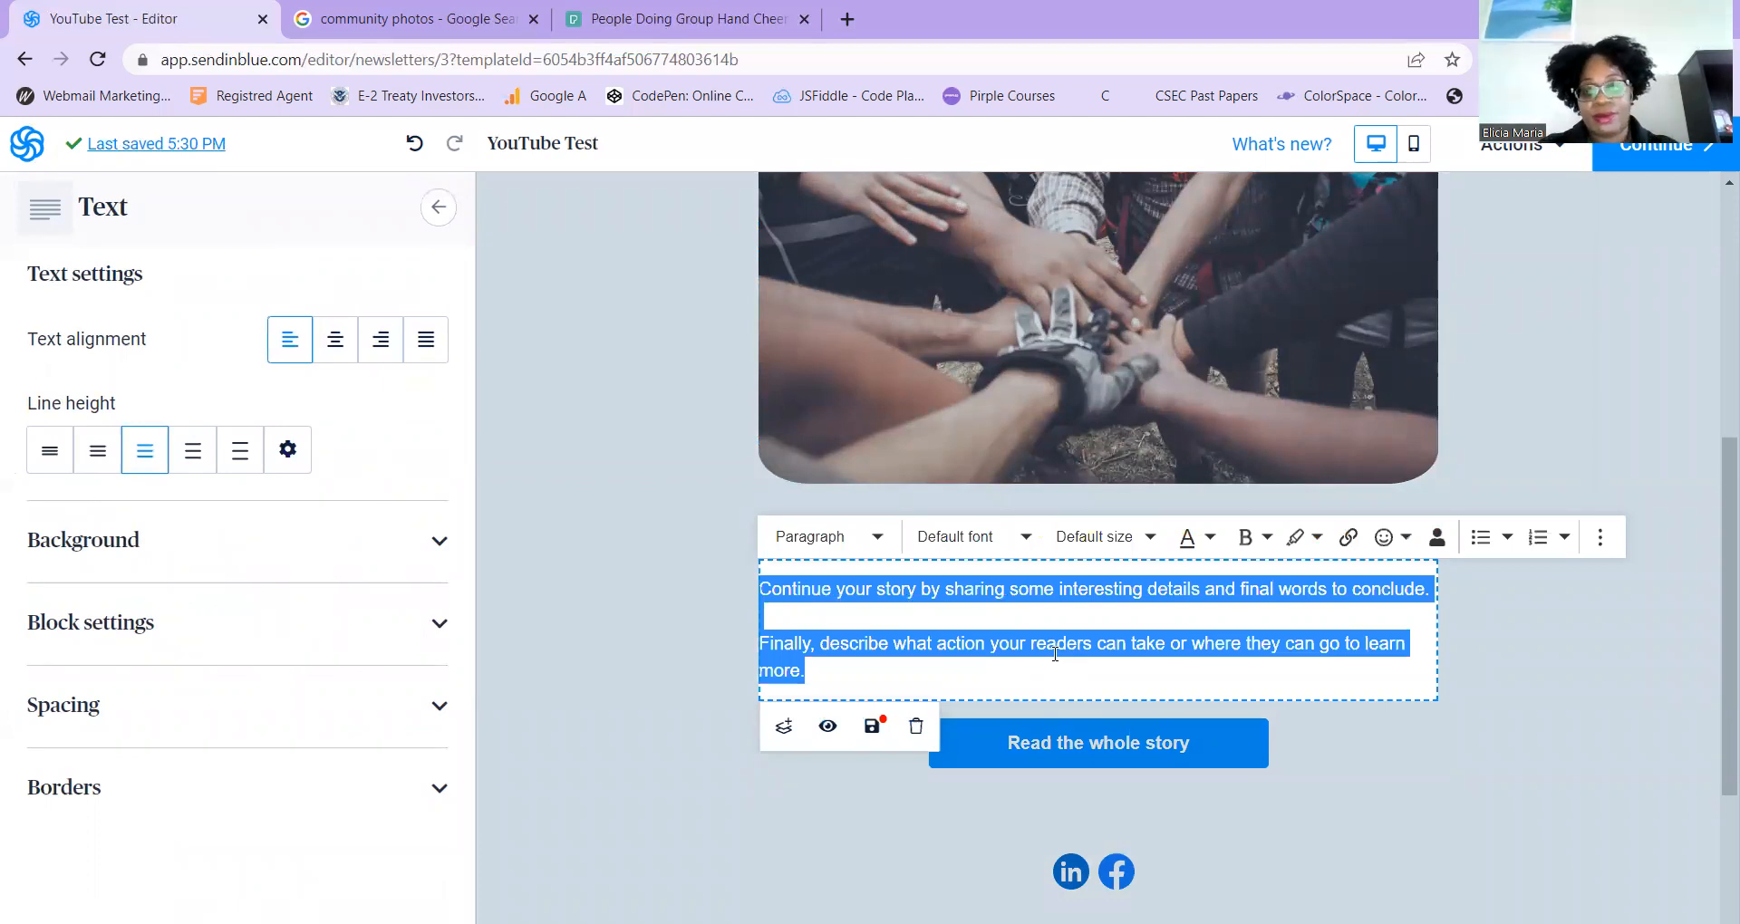
text(Thanks fo)
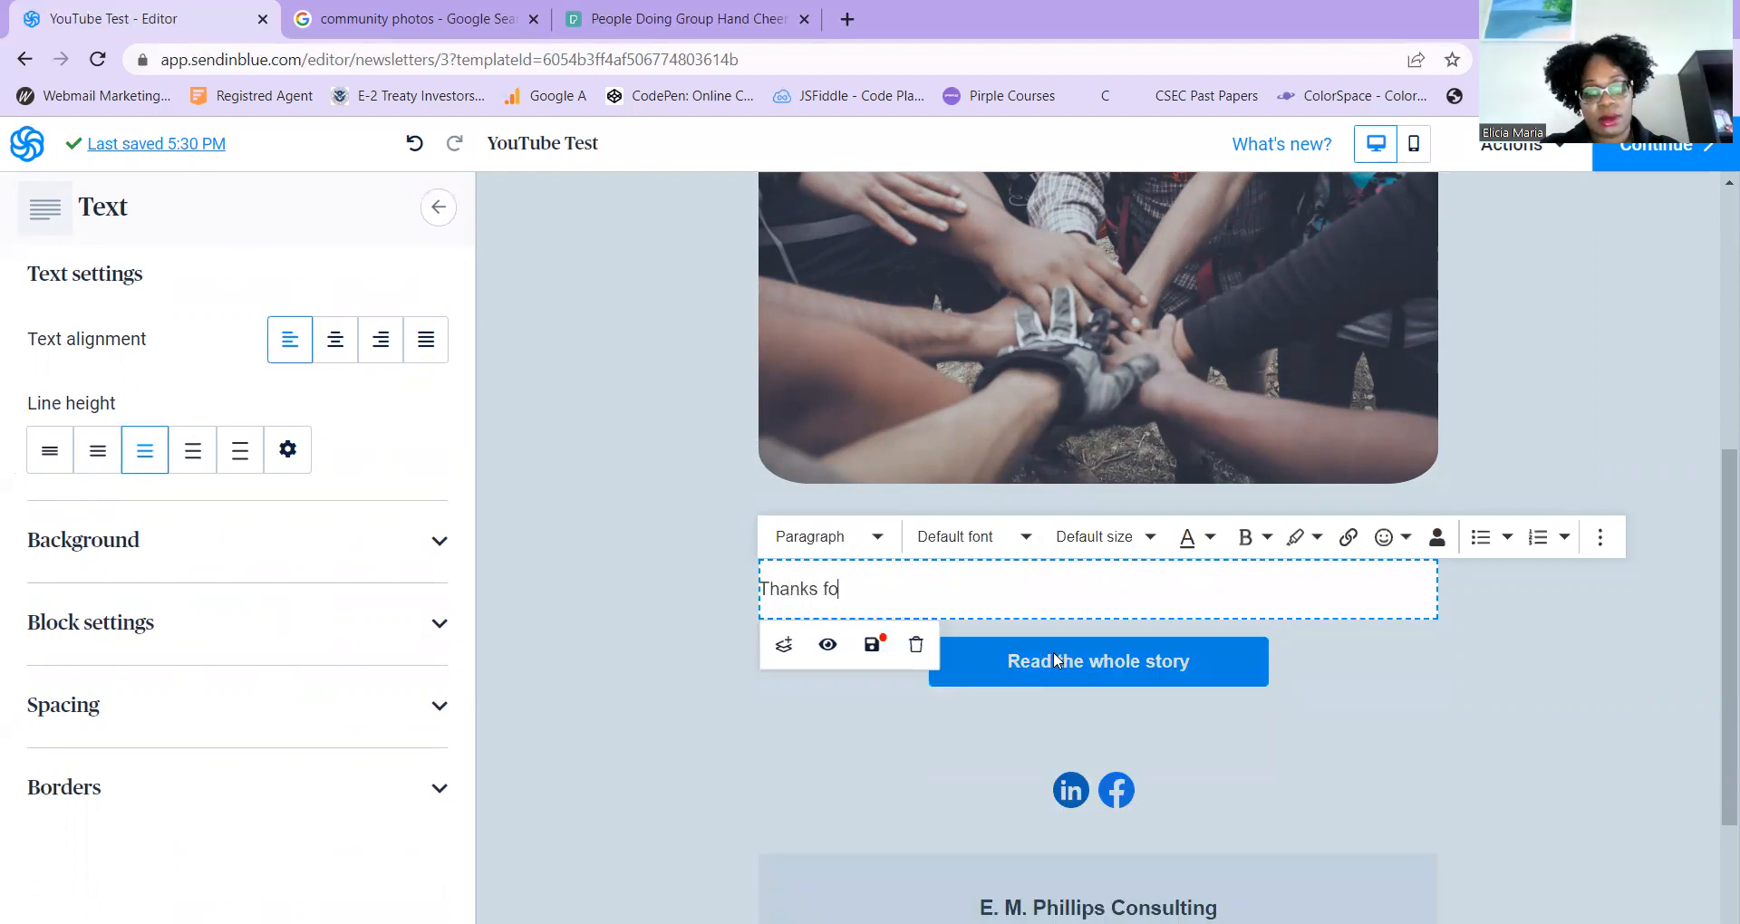
text(r joining our c)
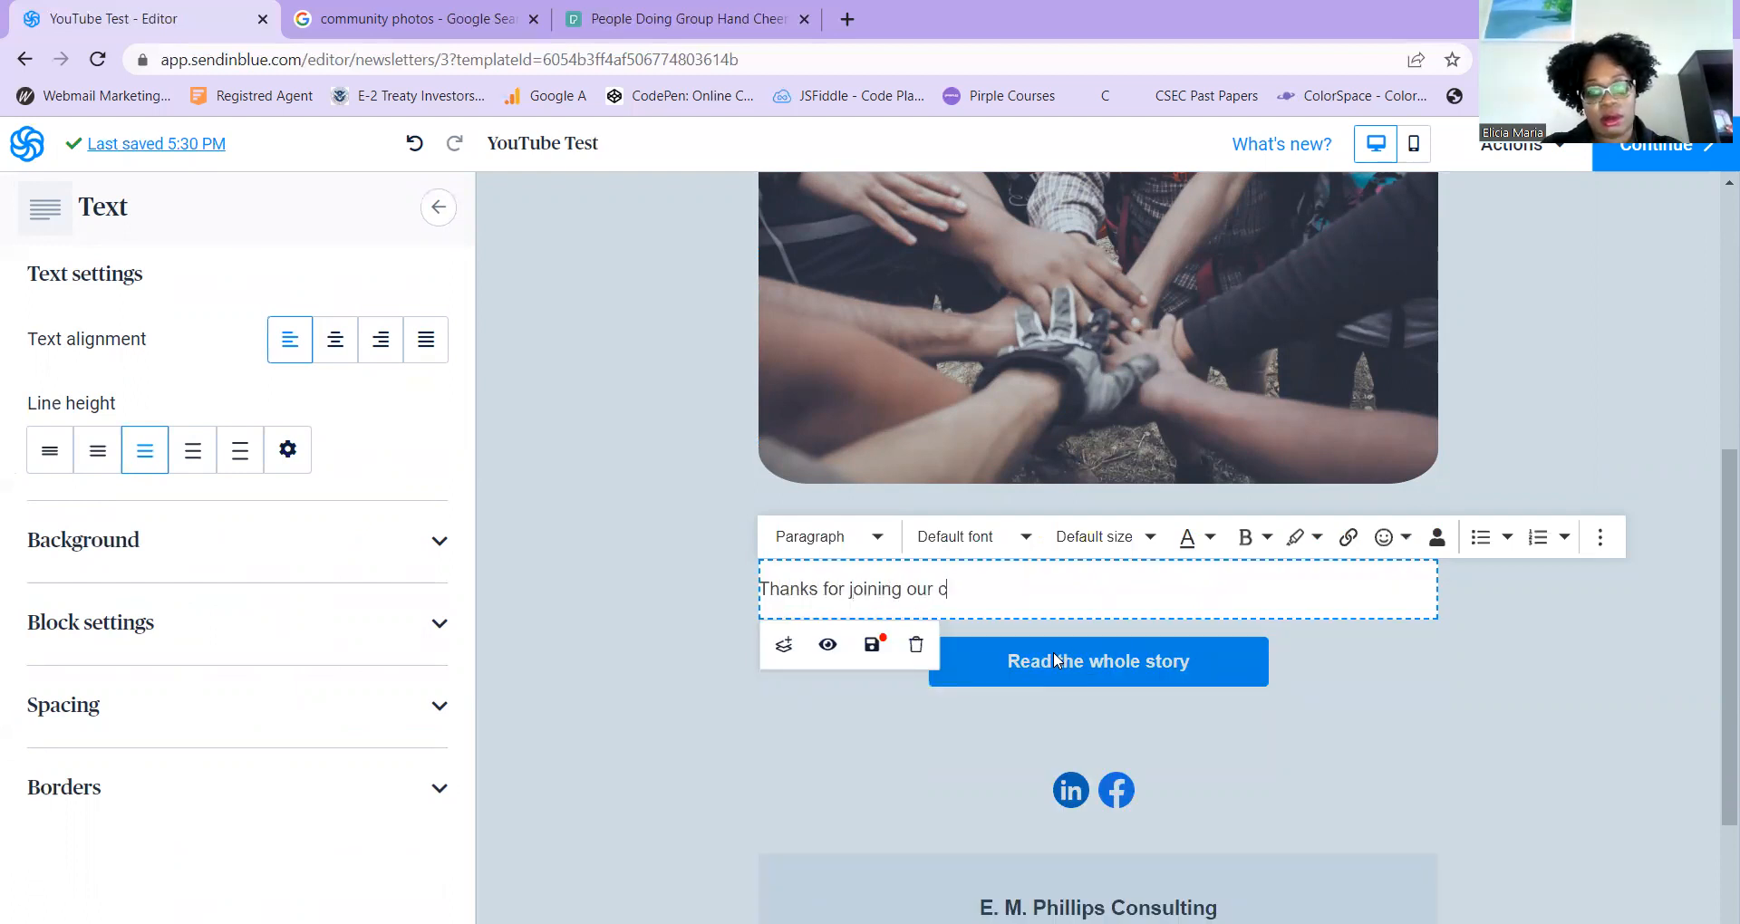
text(ommunity)
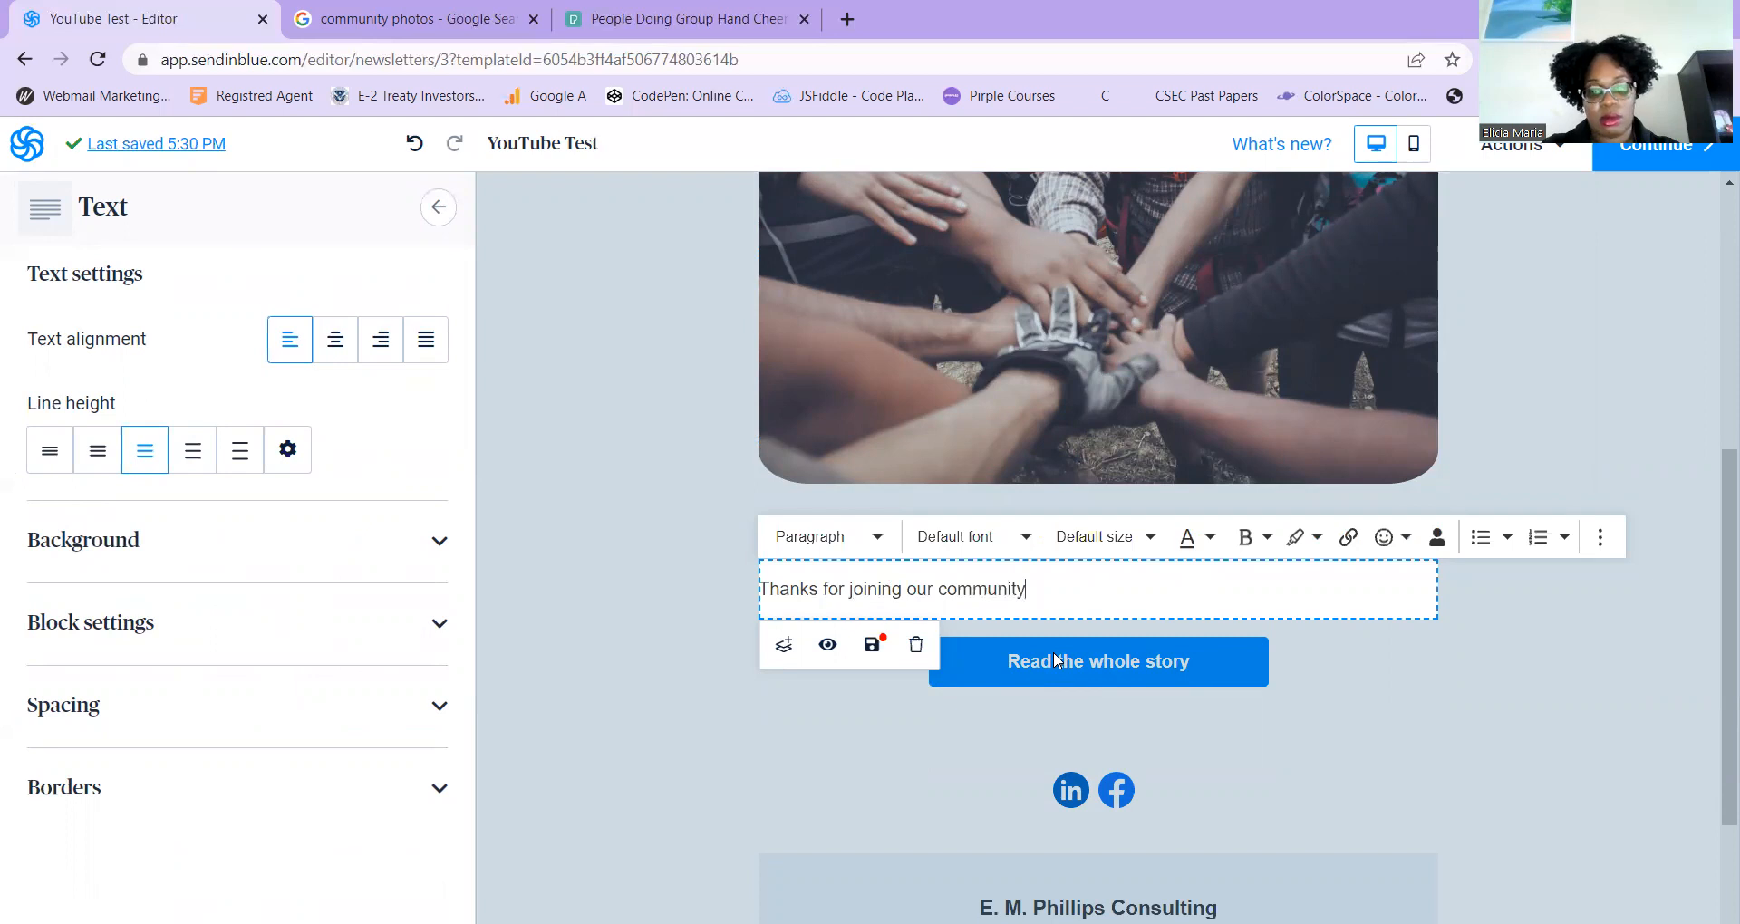
text(. Here )
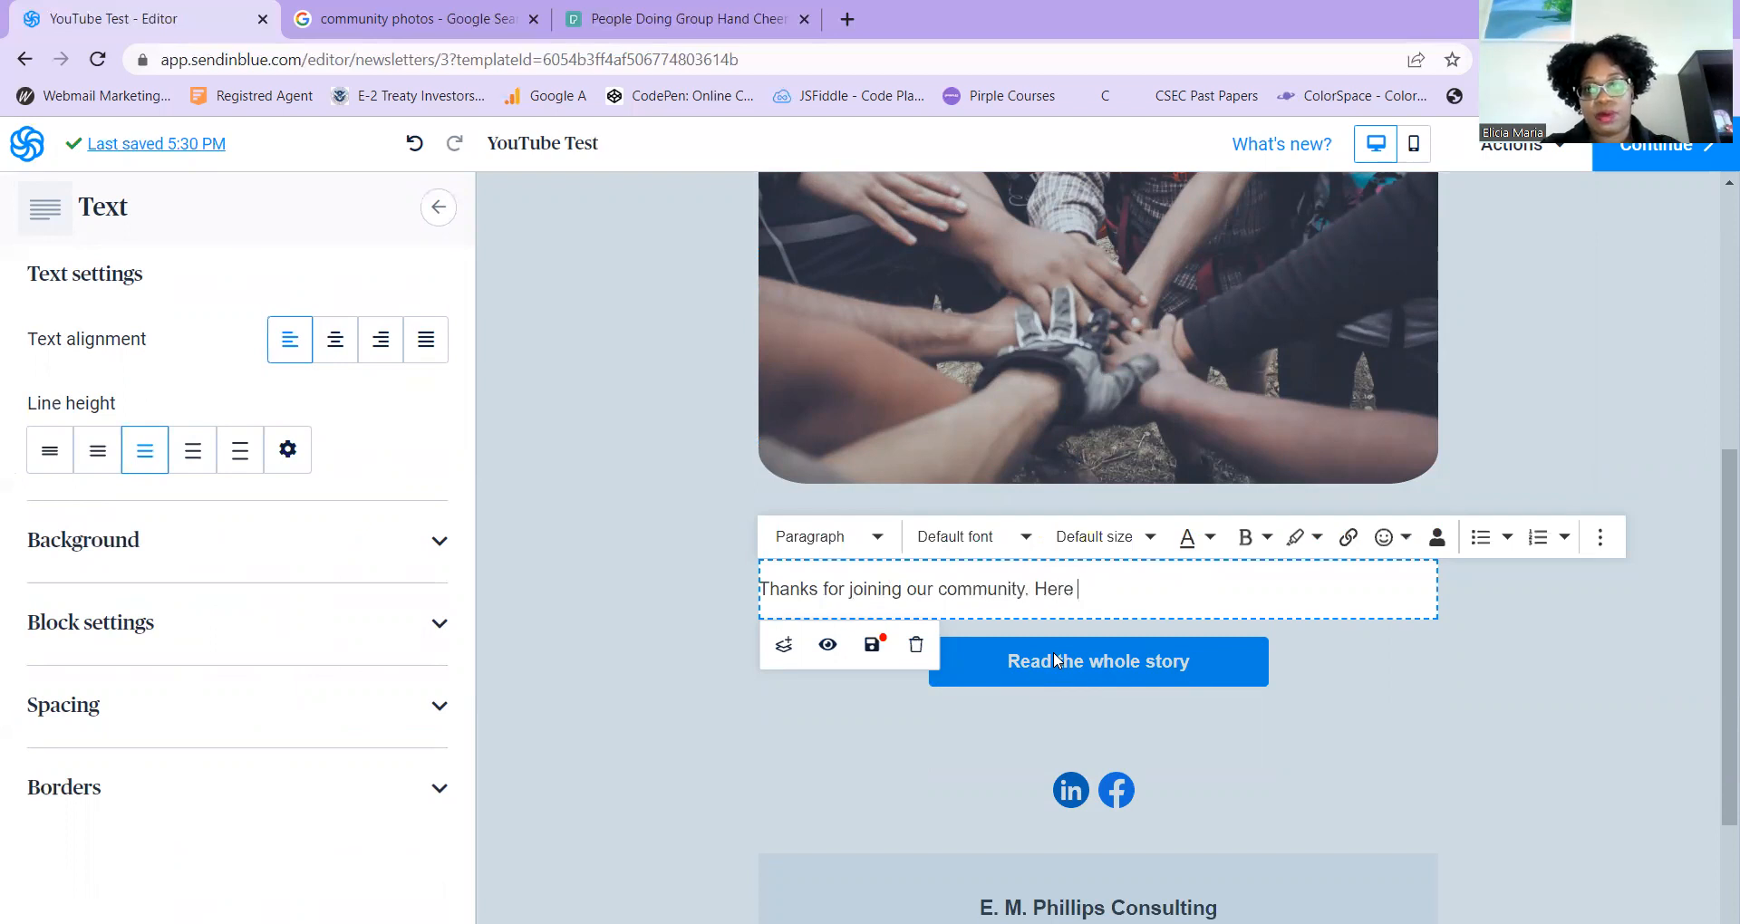
text(we believ)
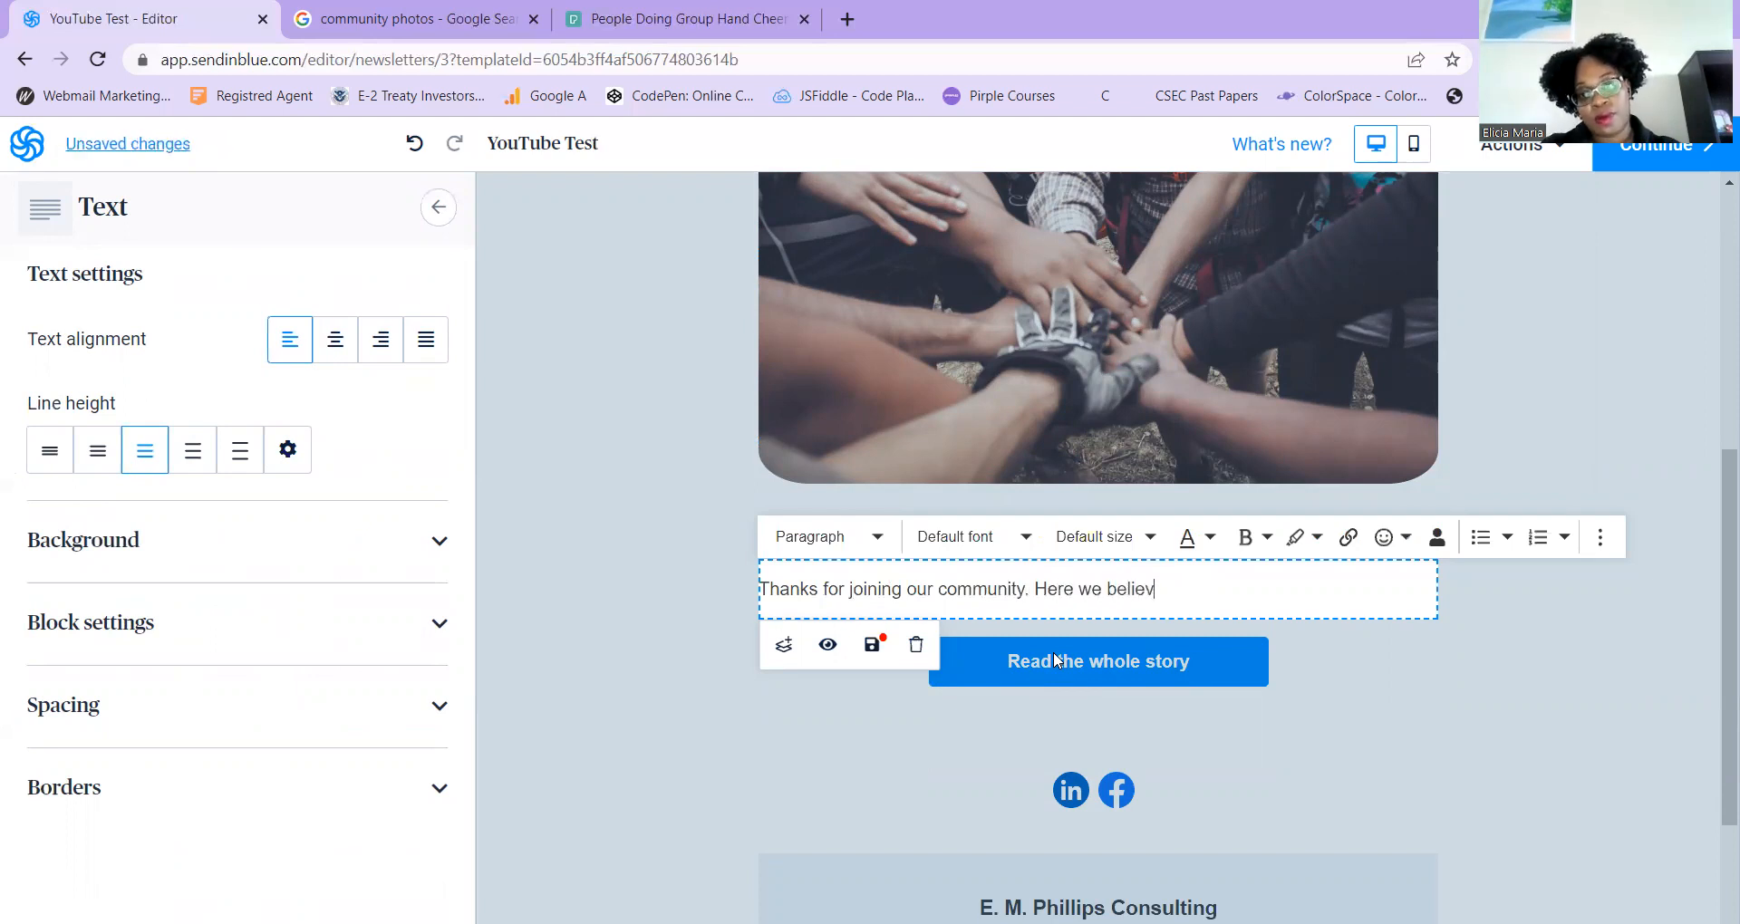
text(e in supporting and)
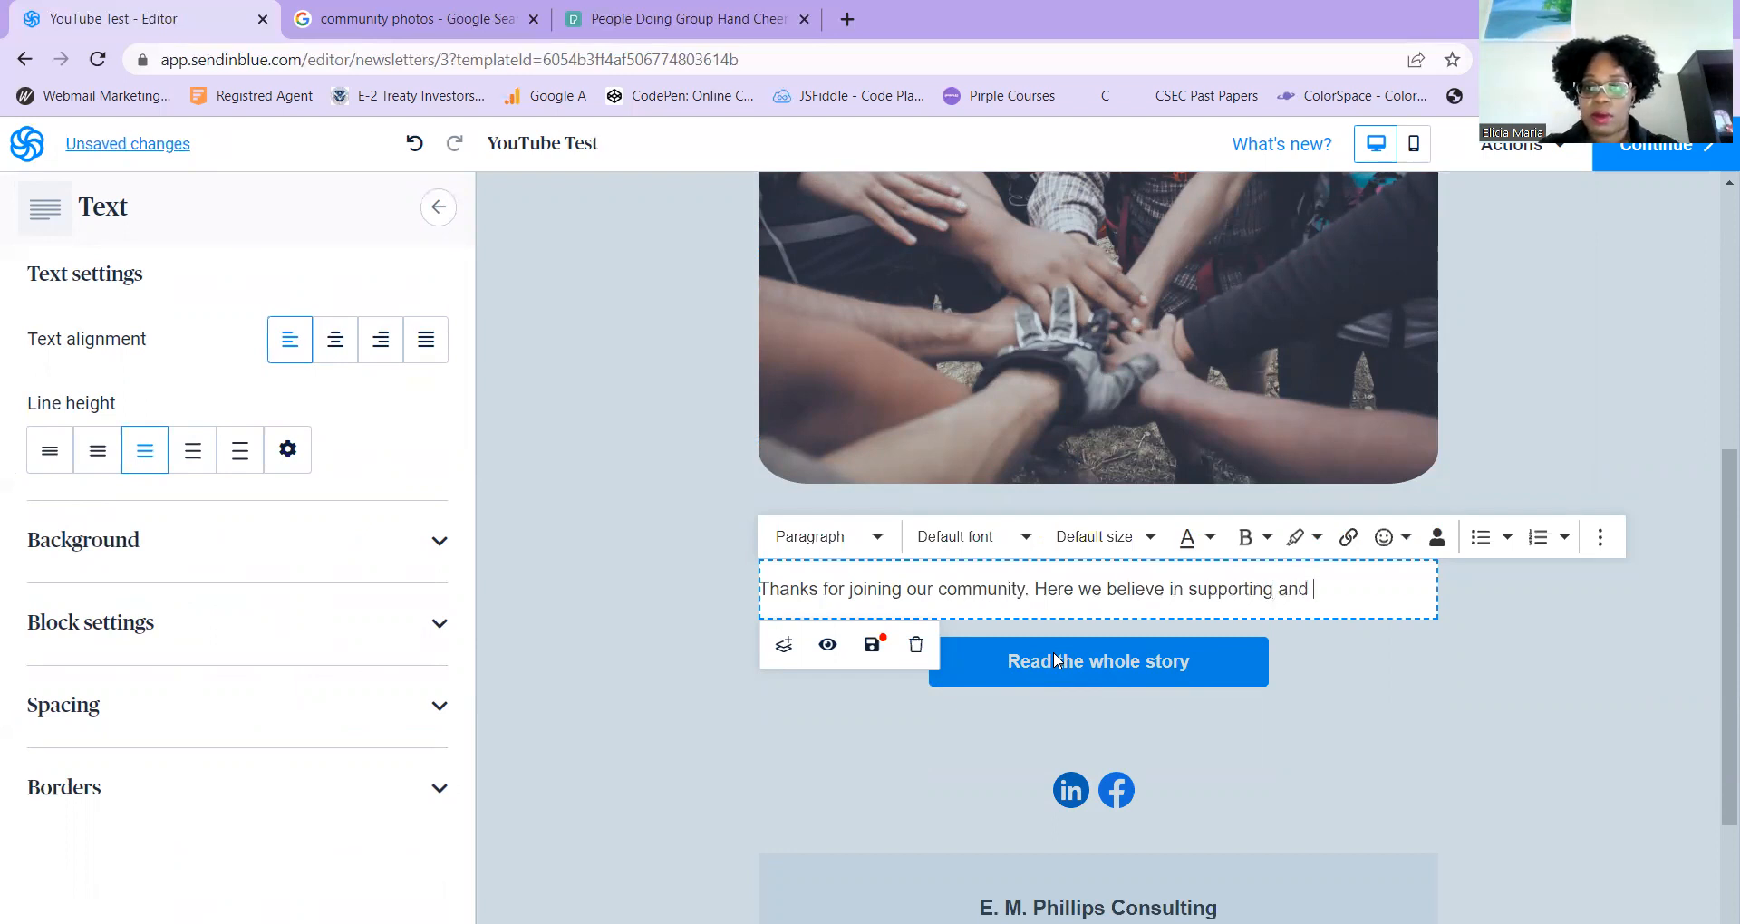
key(BackSpace)
key(BackSpace)
key(BackSpace)
key(BackSpace)
text(our members in al)
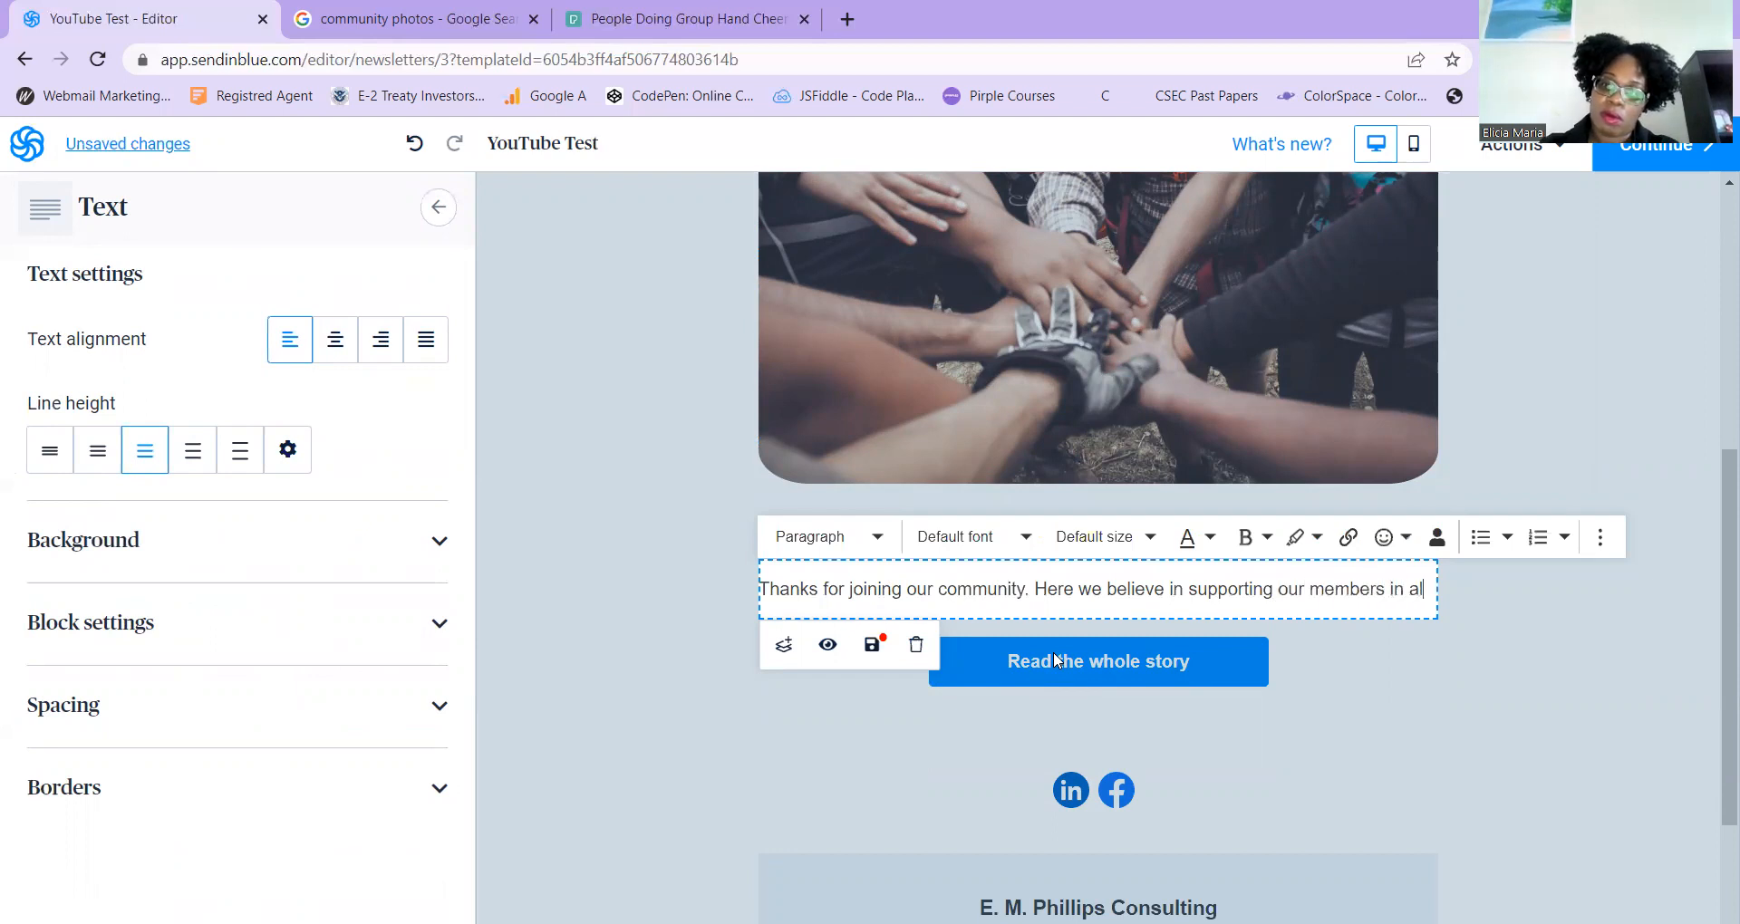
text(l aspects of life.)
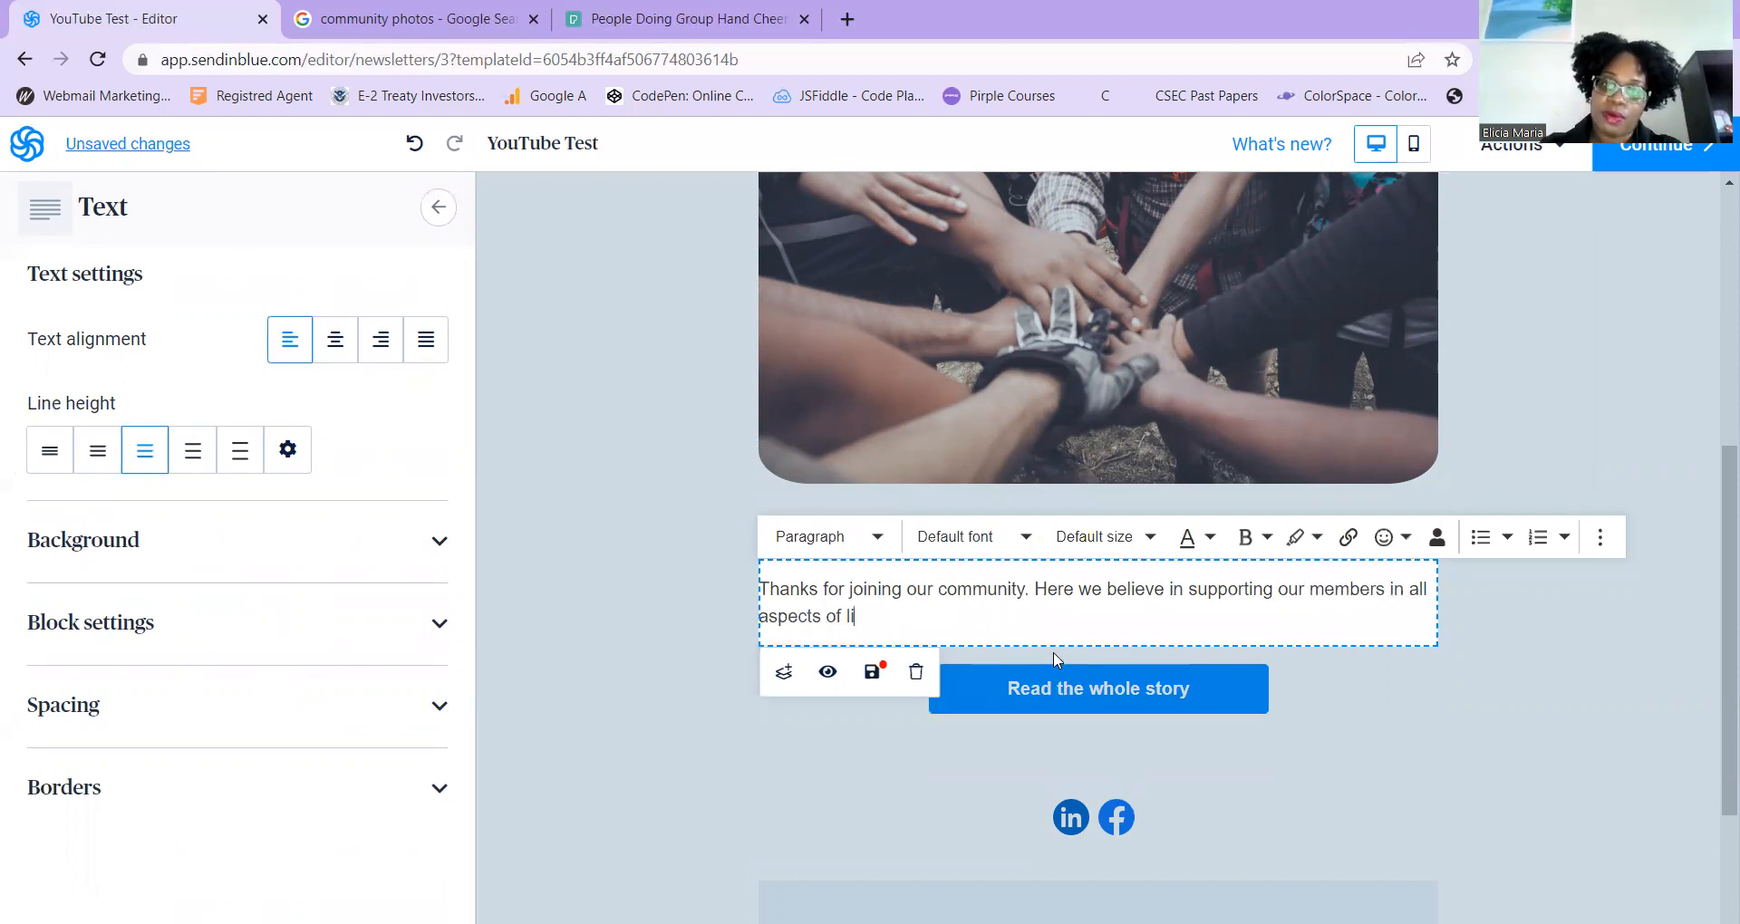
Add a second paragraph reading "Here are some useful events that are upcoming in the next couple of weeks:"
key(Return)
key(Return)
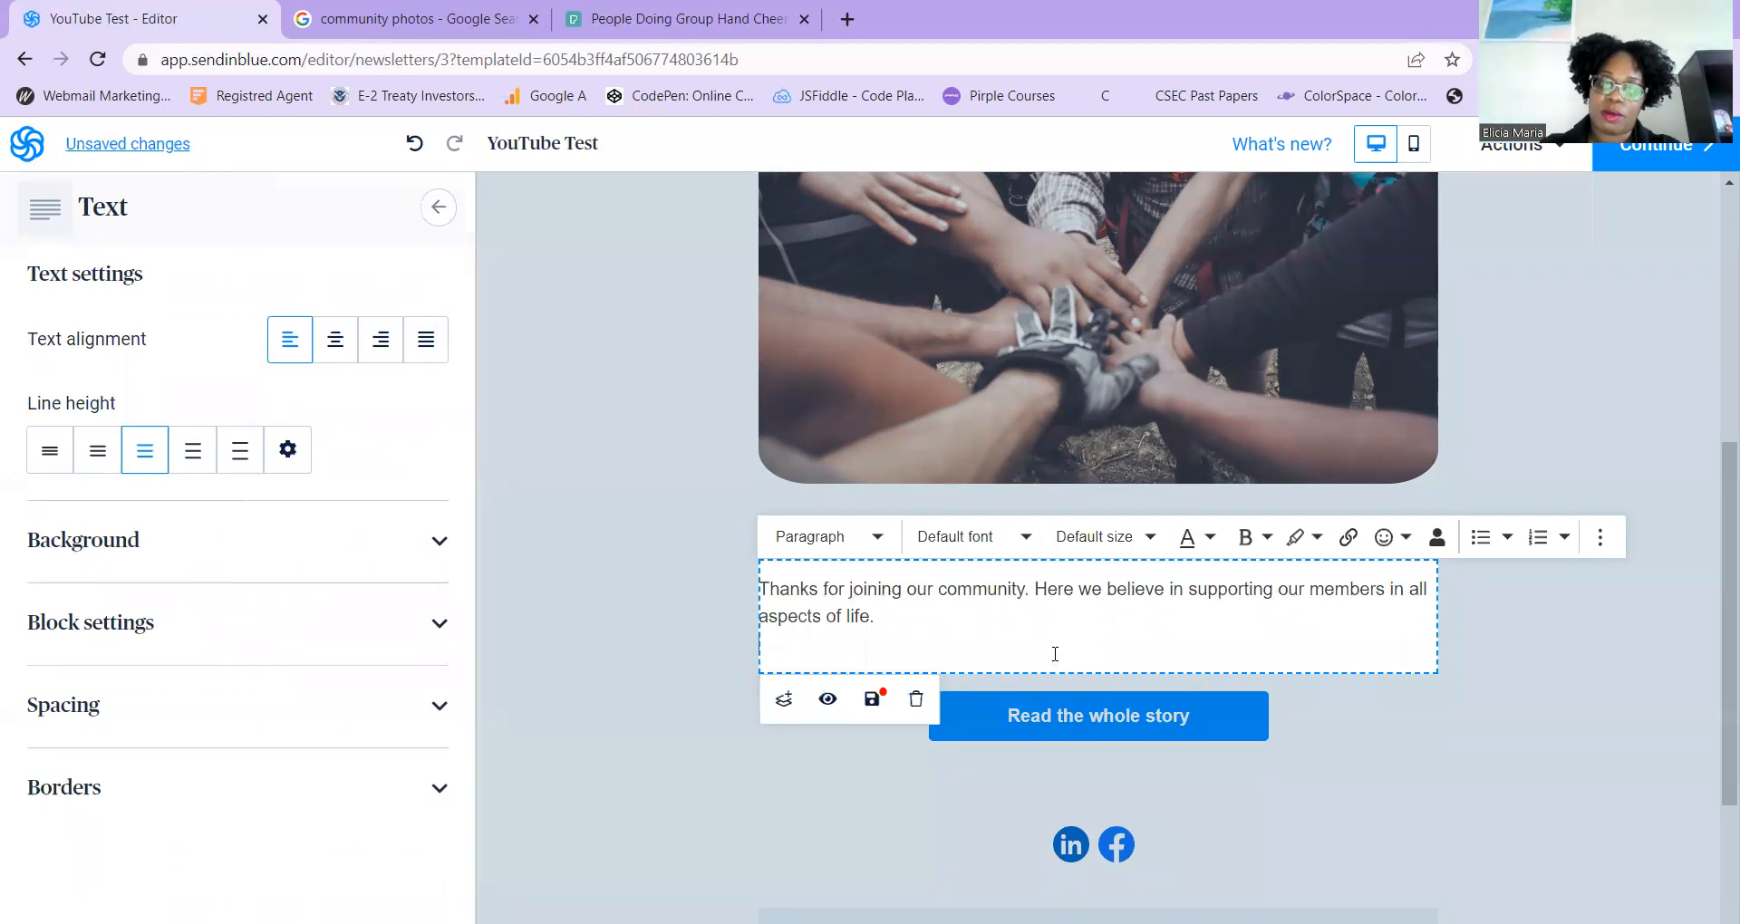
text(Here is)
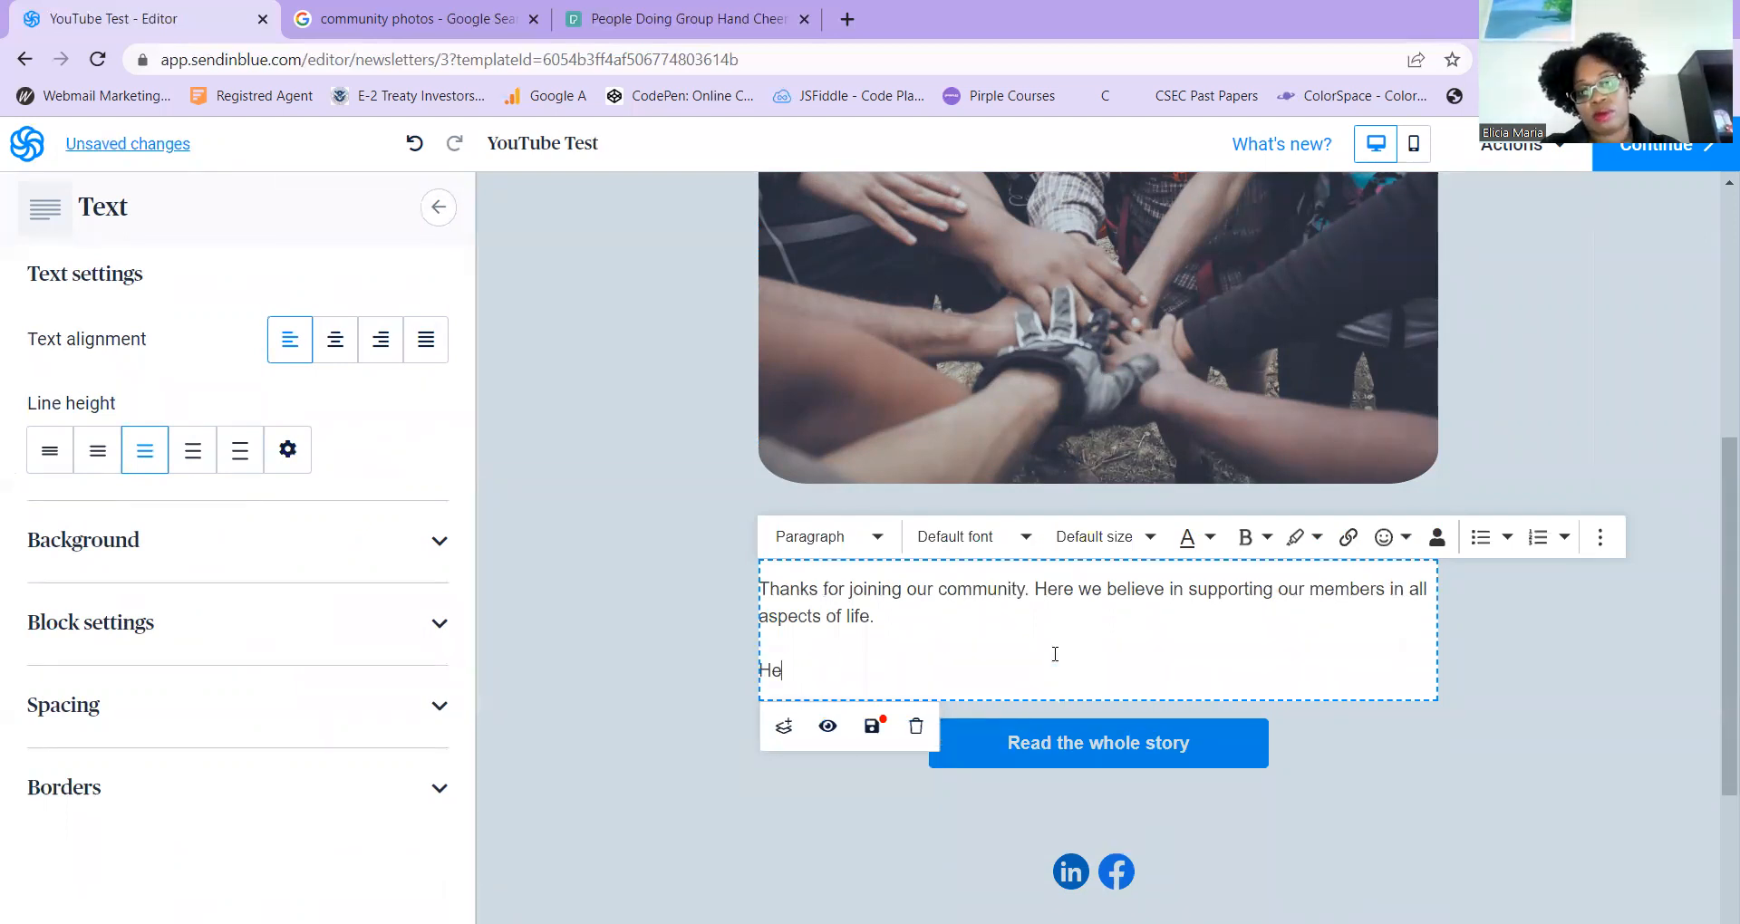
key(BackSpace)
key(BackSpace)
text(are some useb)
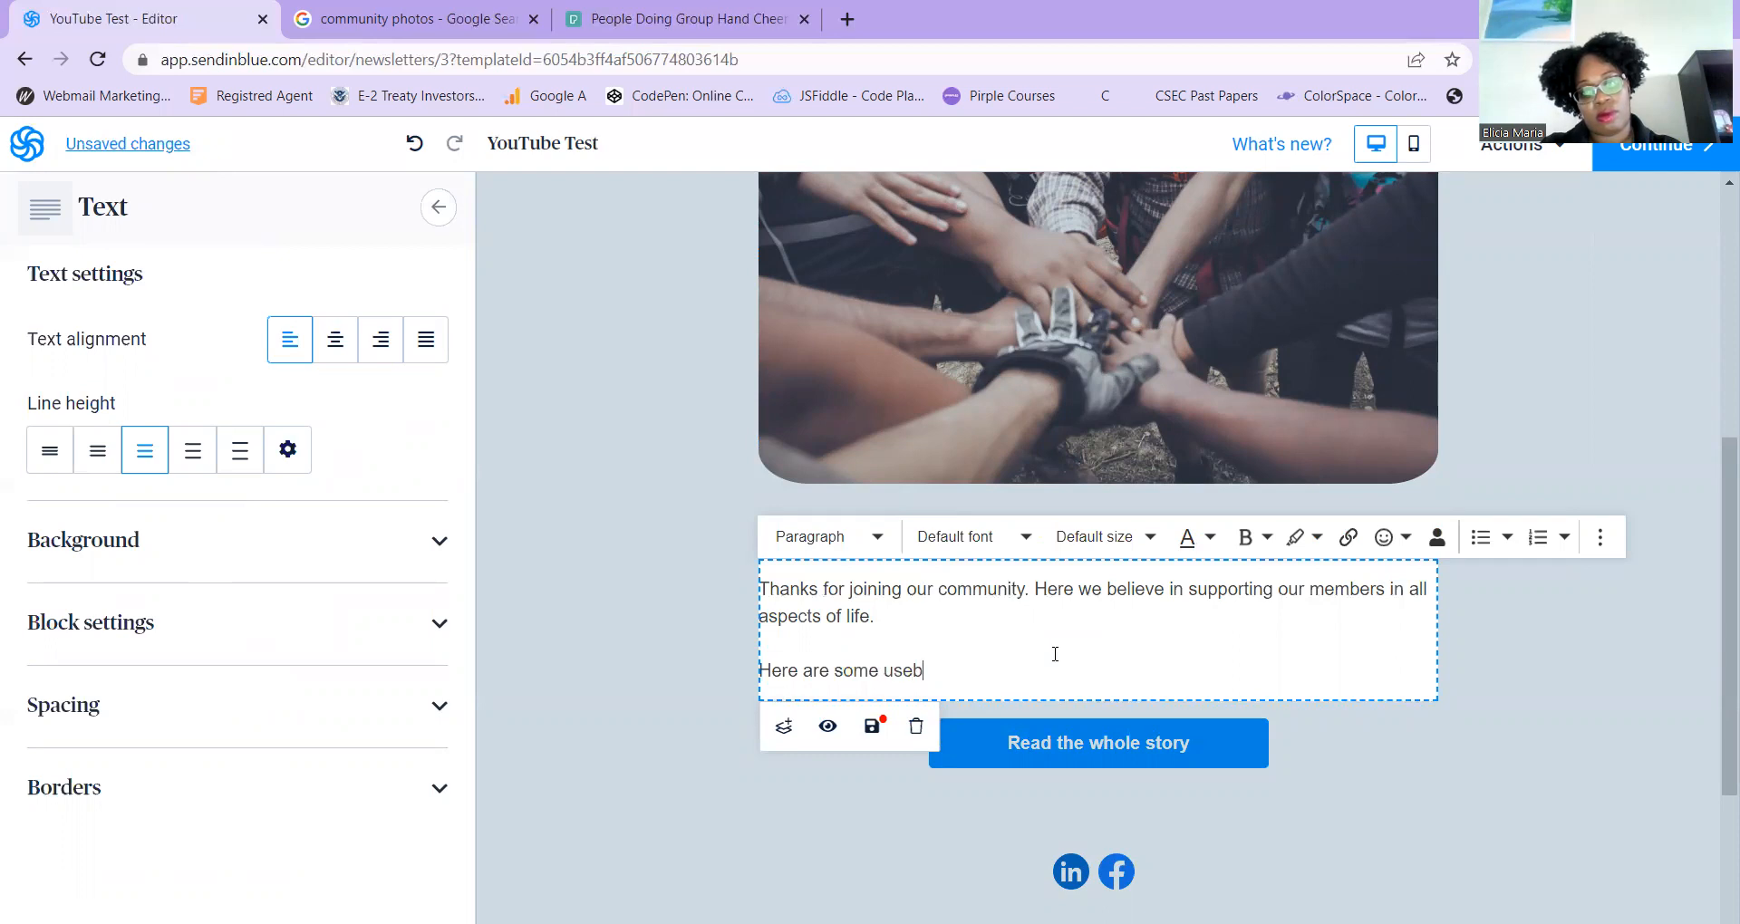
key(BackSpace)
text(ful e)
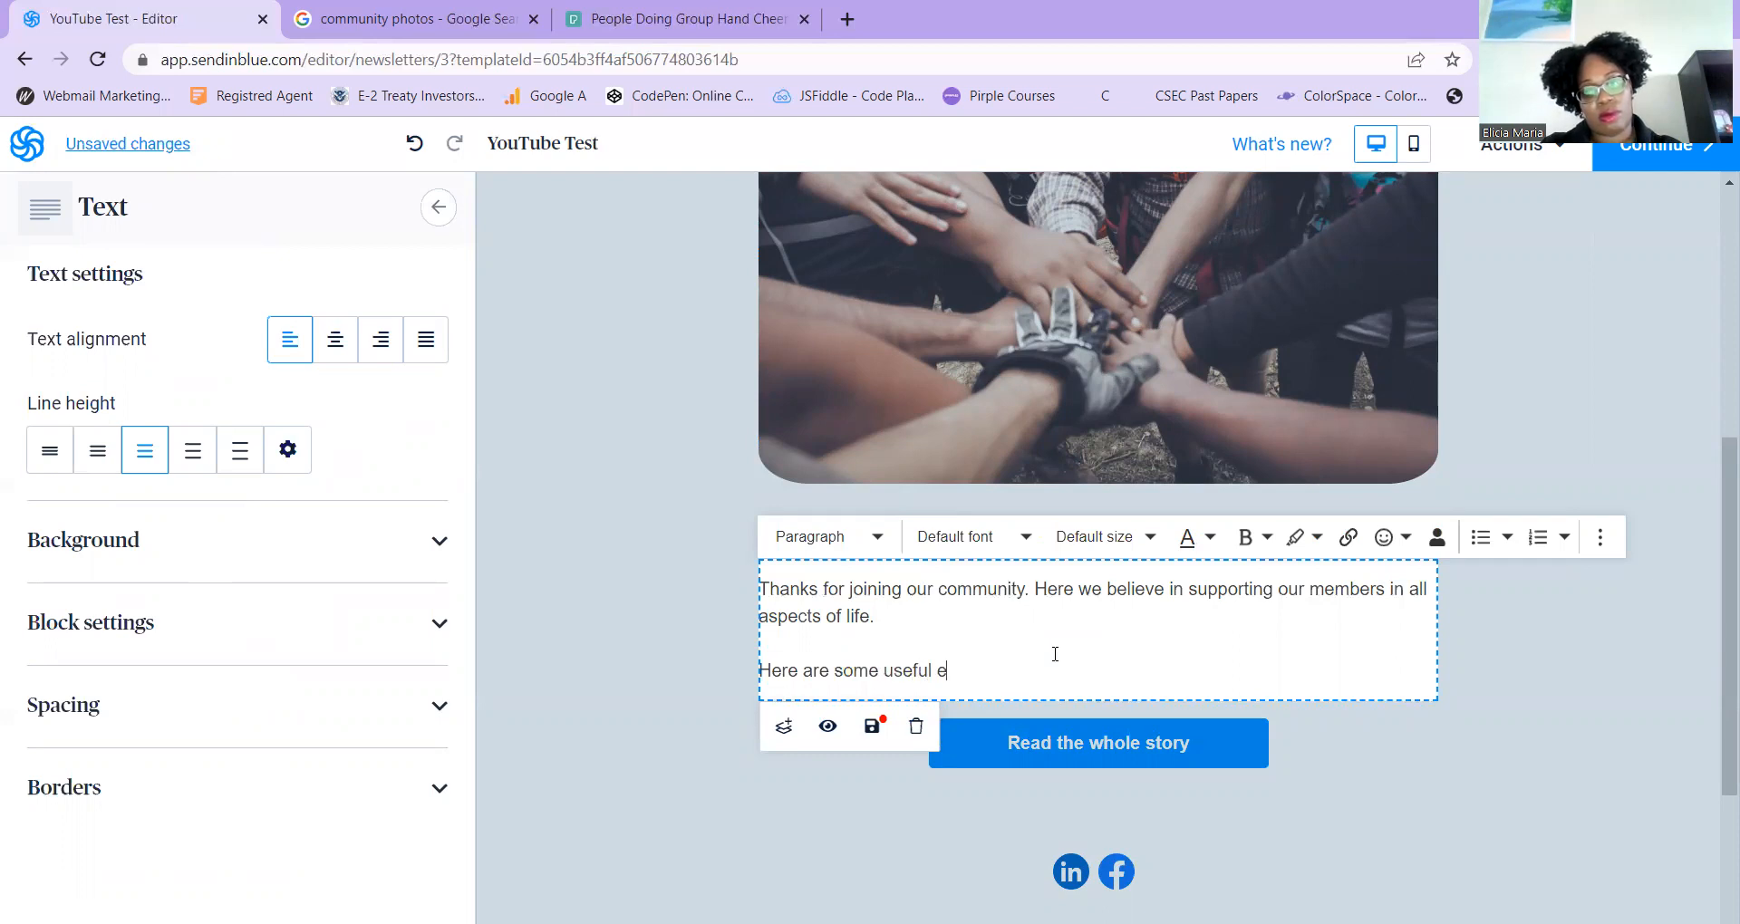
text(vents that are upcoming in the next coup)
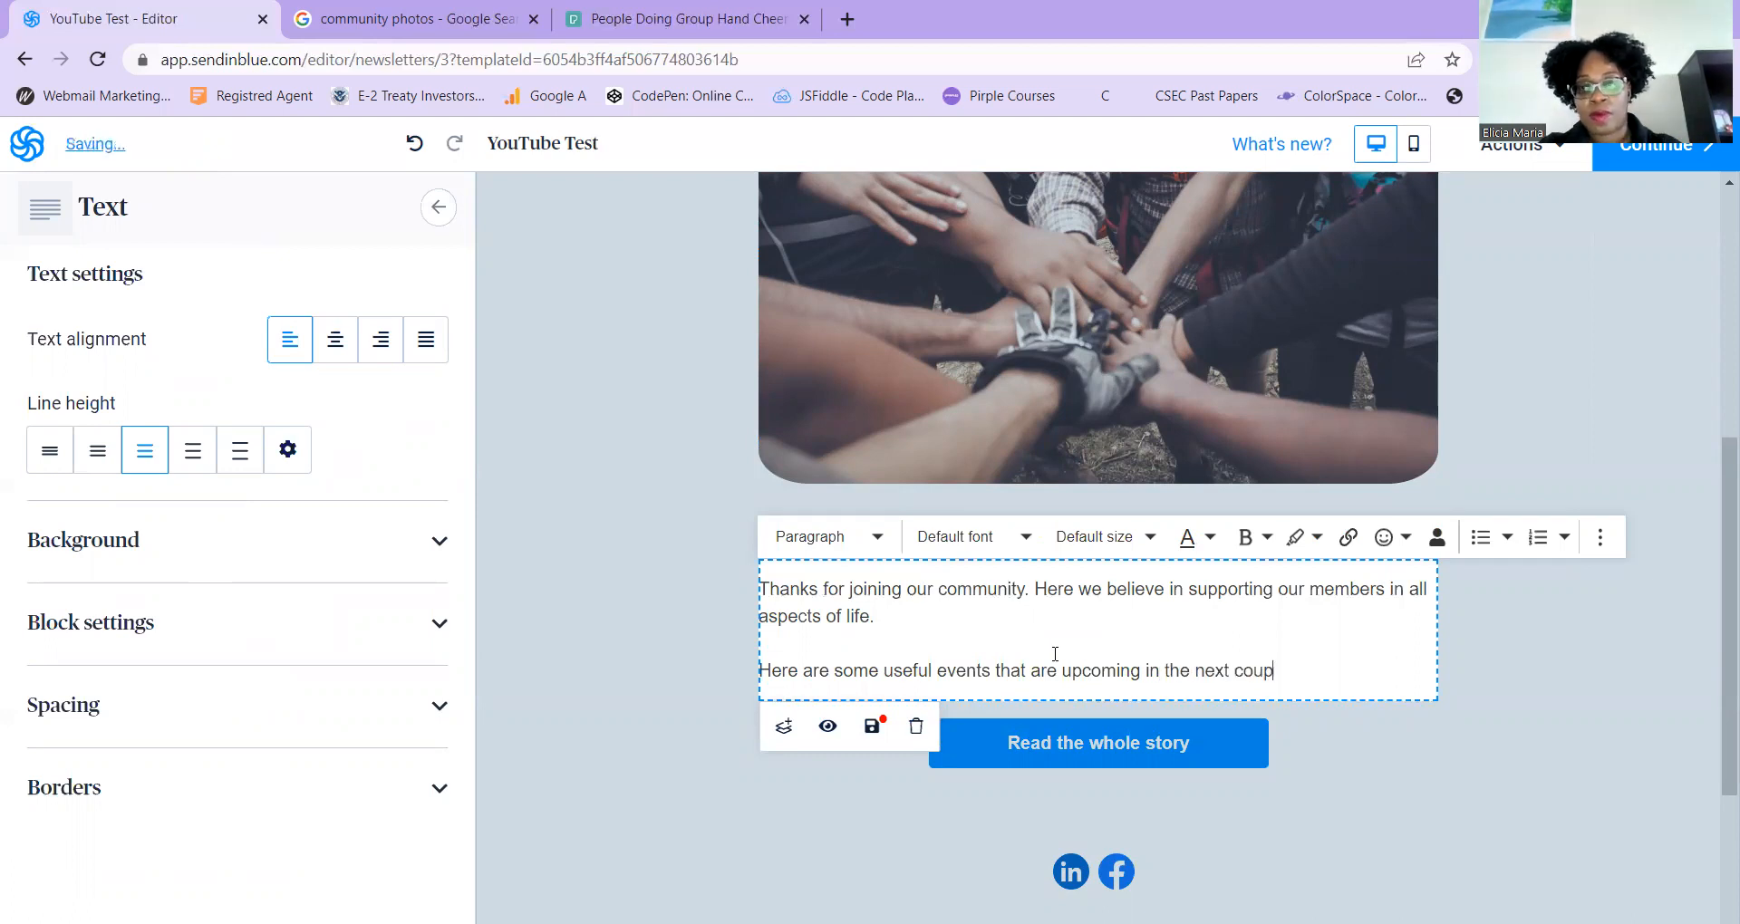
text(le of weeks)
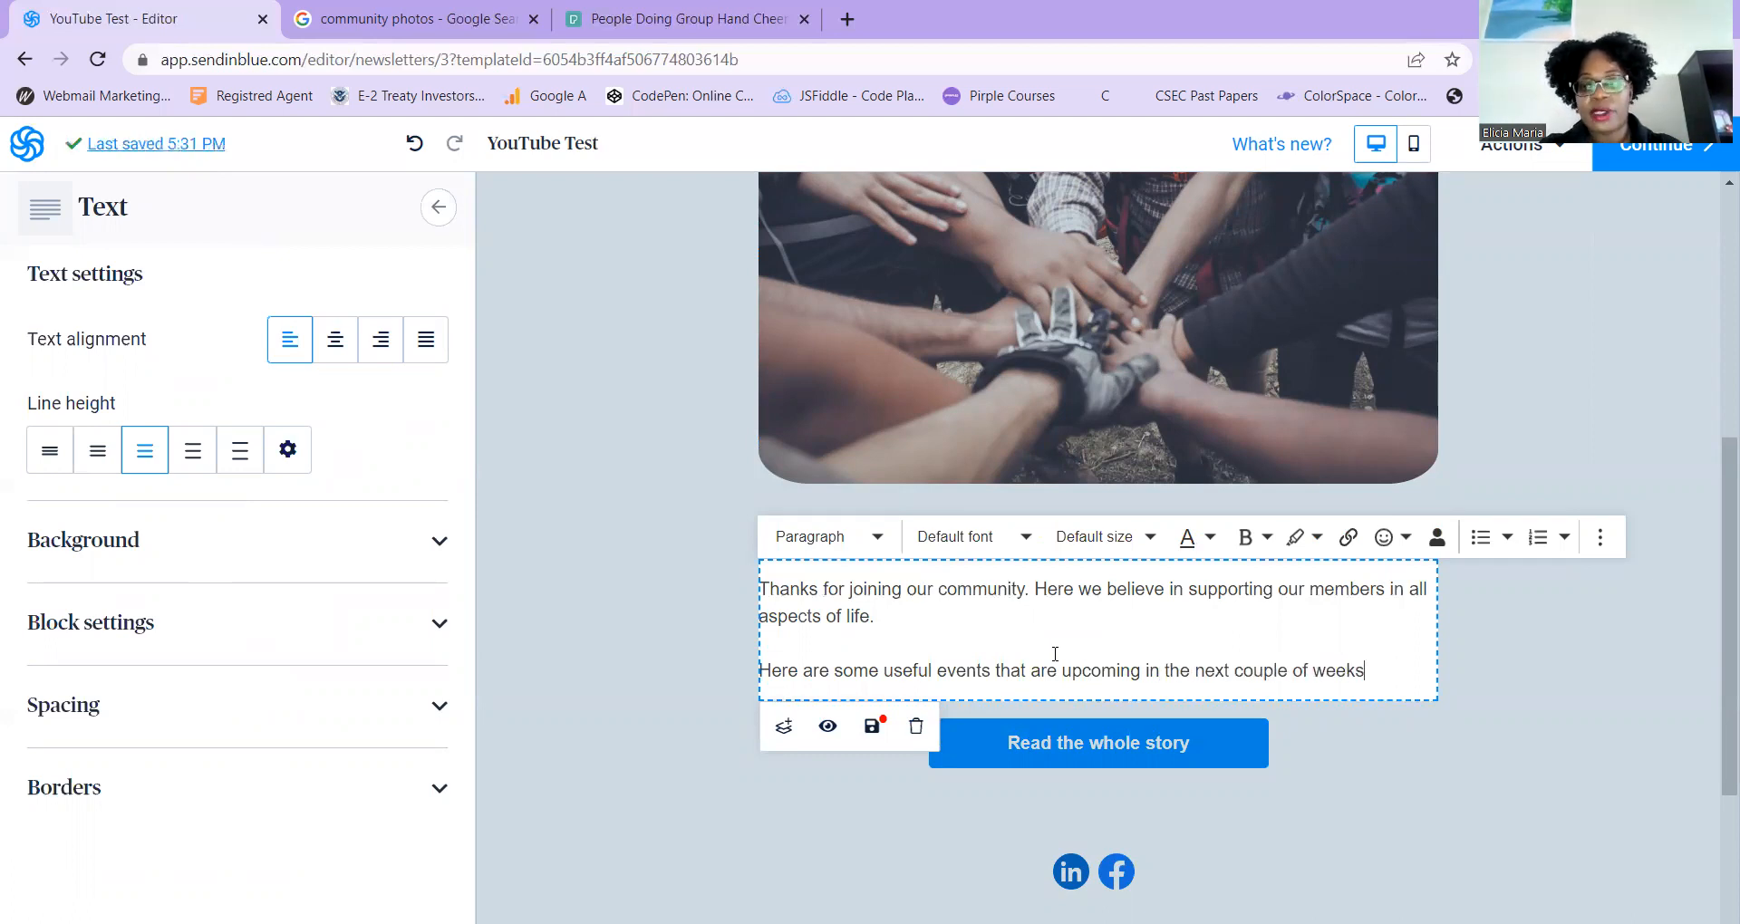
text(:)
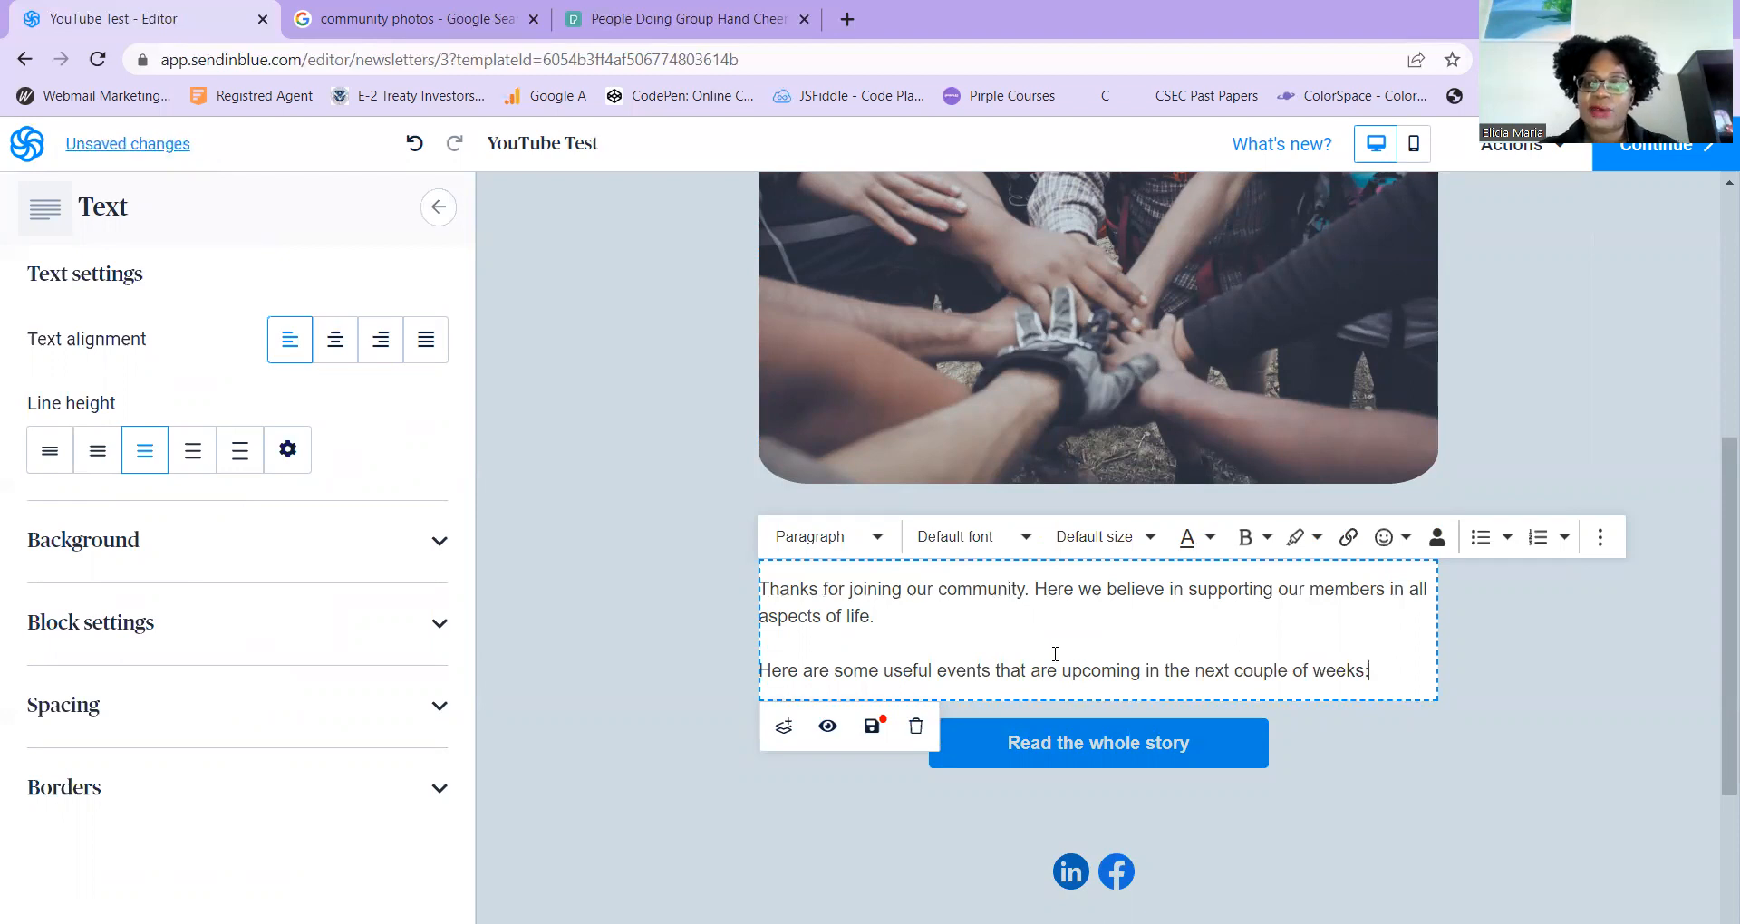
Below the events paragraph, leave a blank line and add "Webinar: Have your questions answered live."
key(Return)
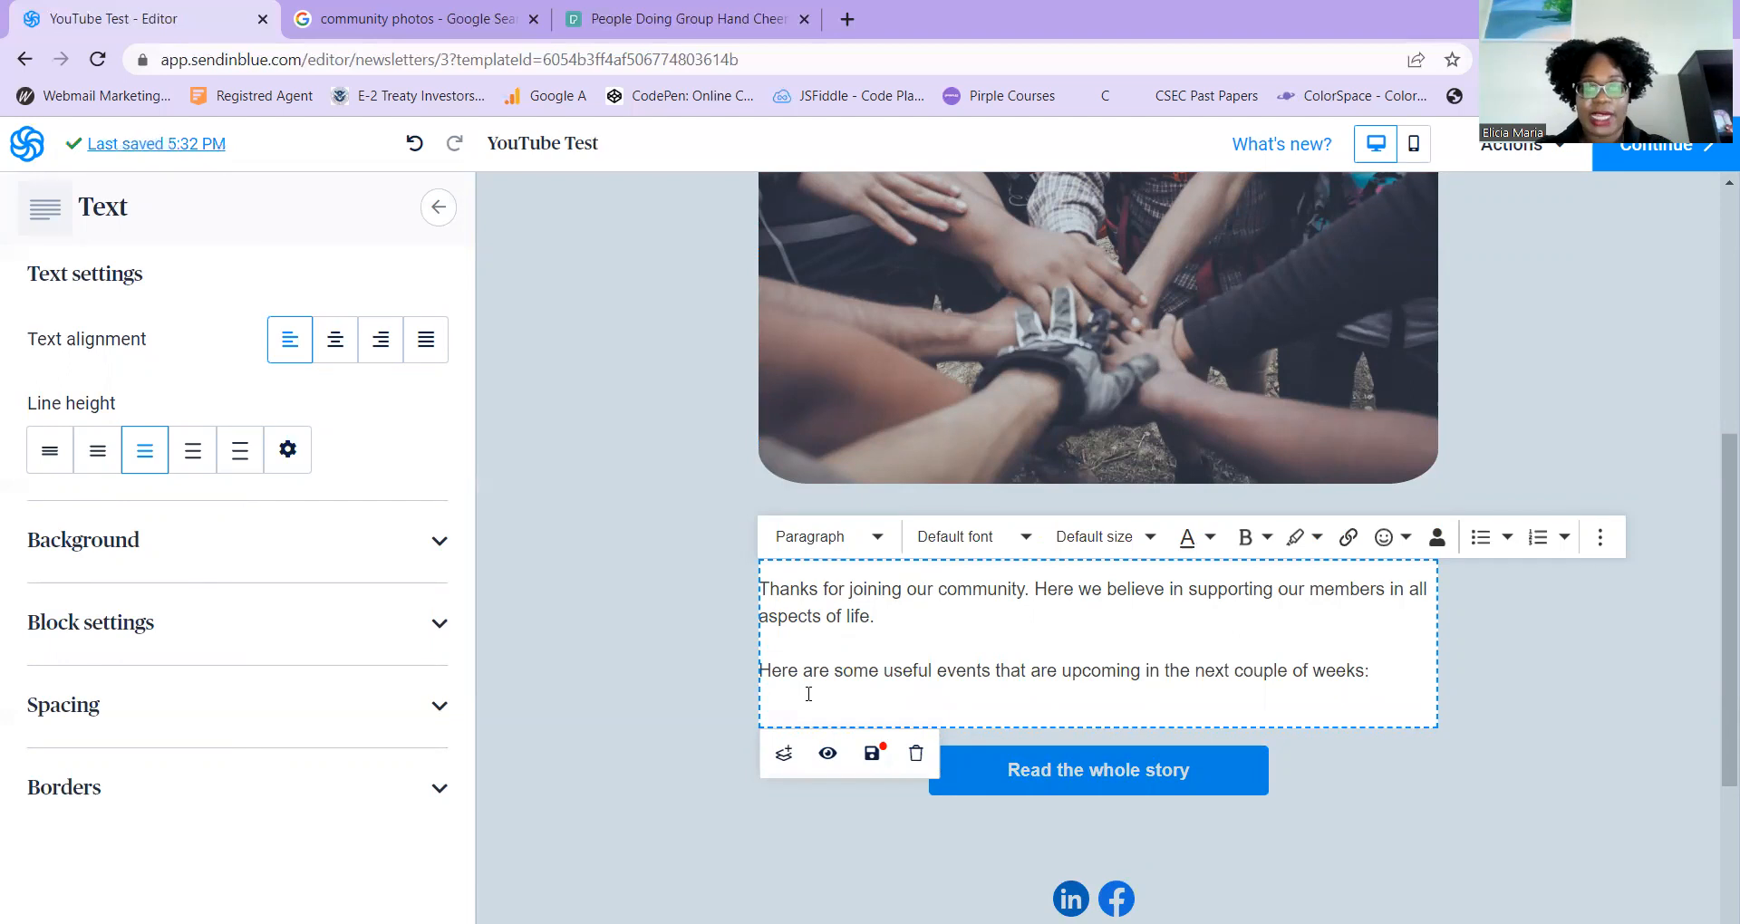
key(Return)
text(Webinar: Have your qu)
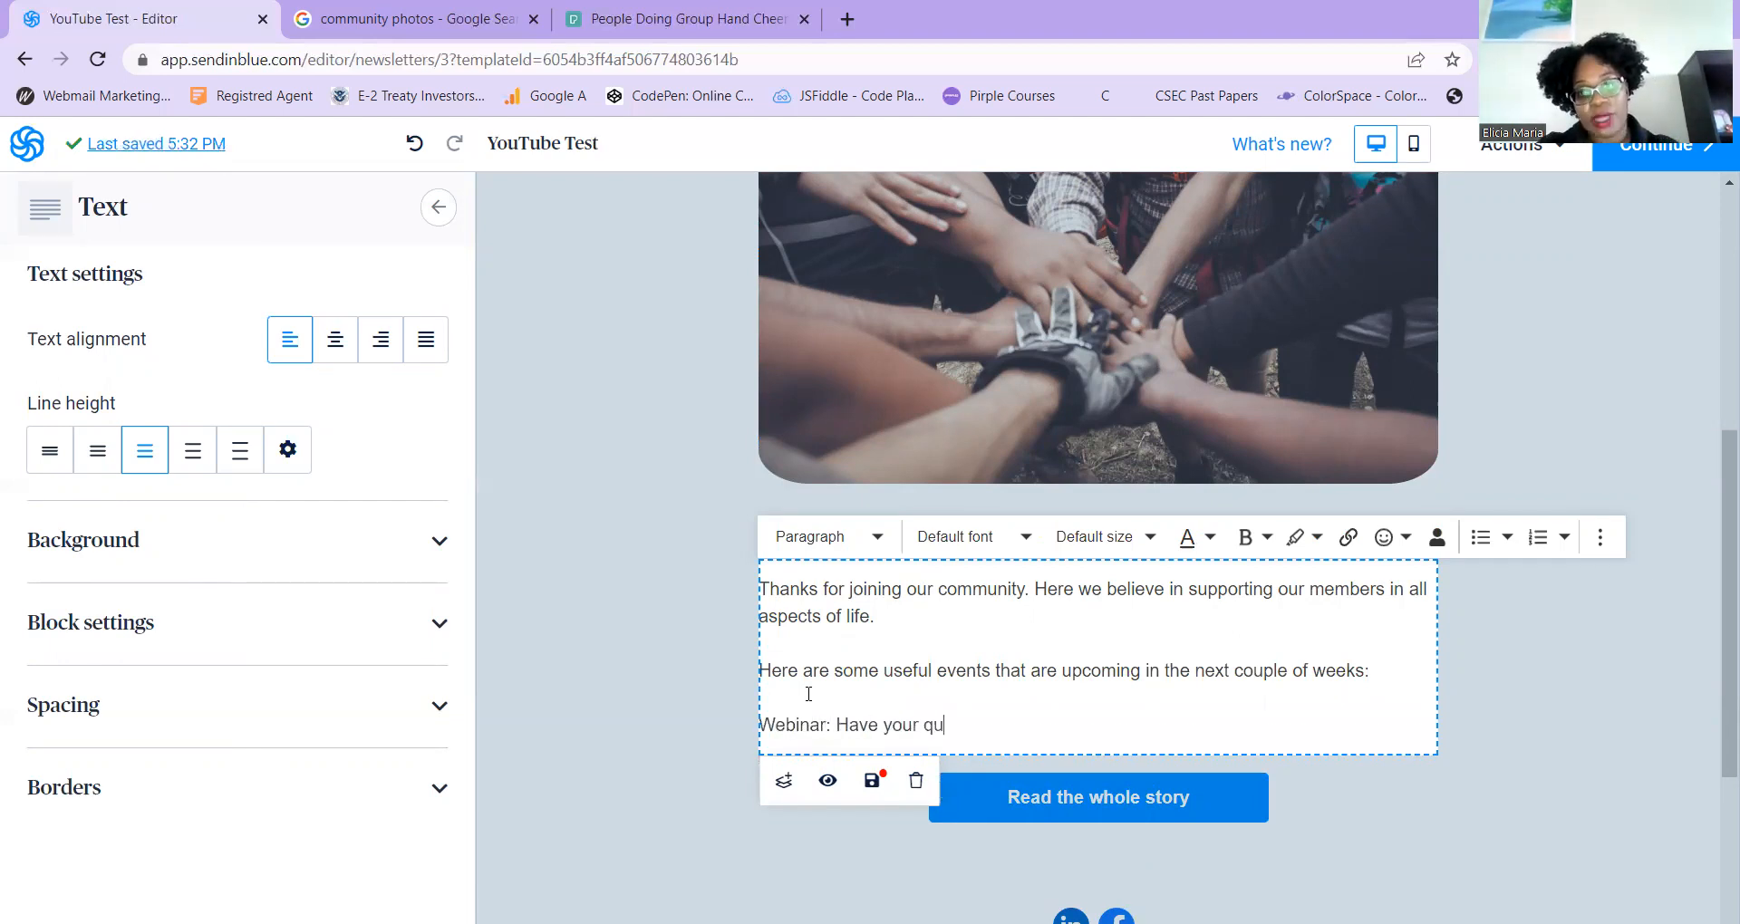
text(estions answere)
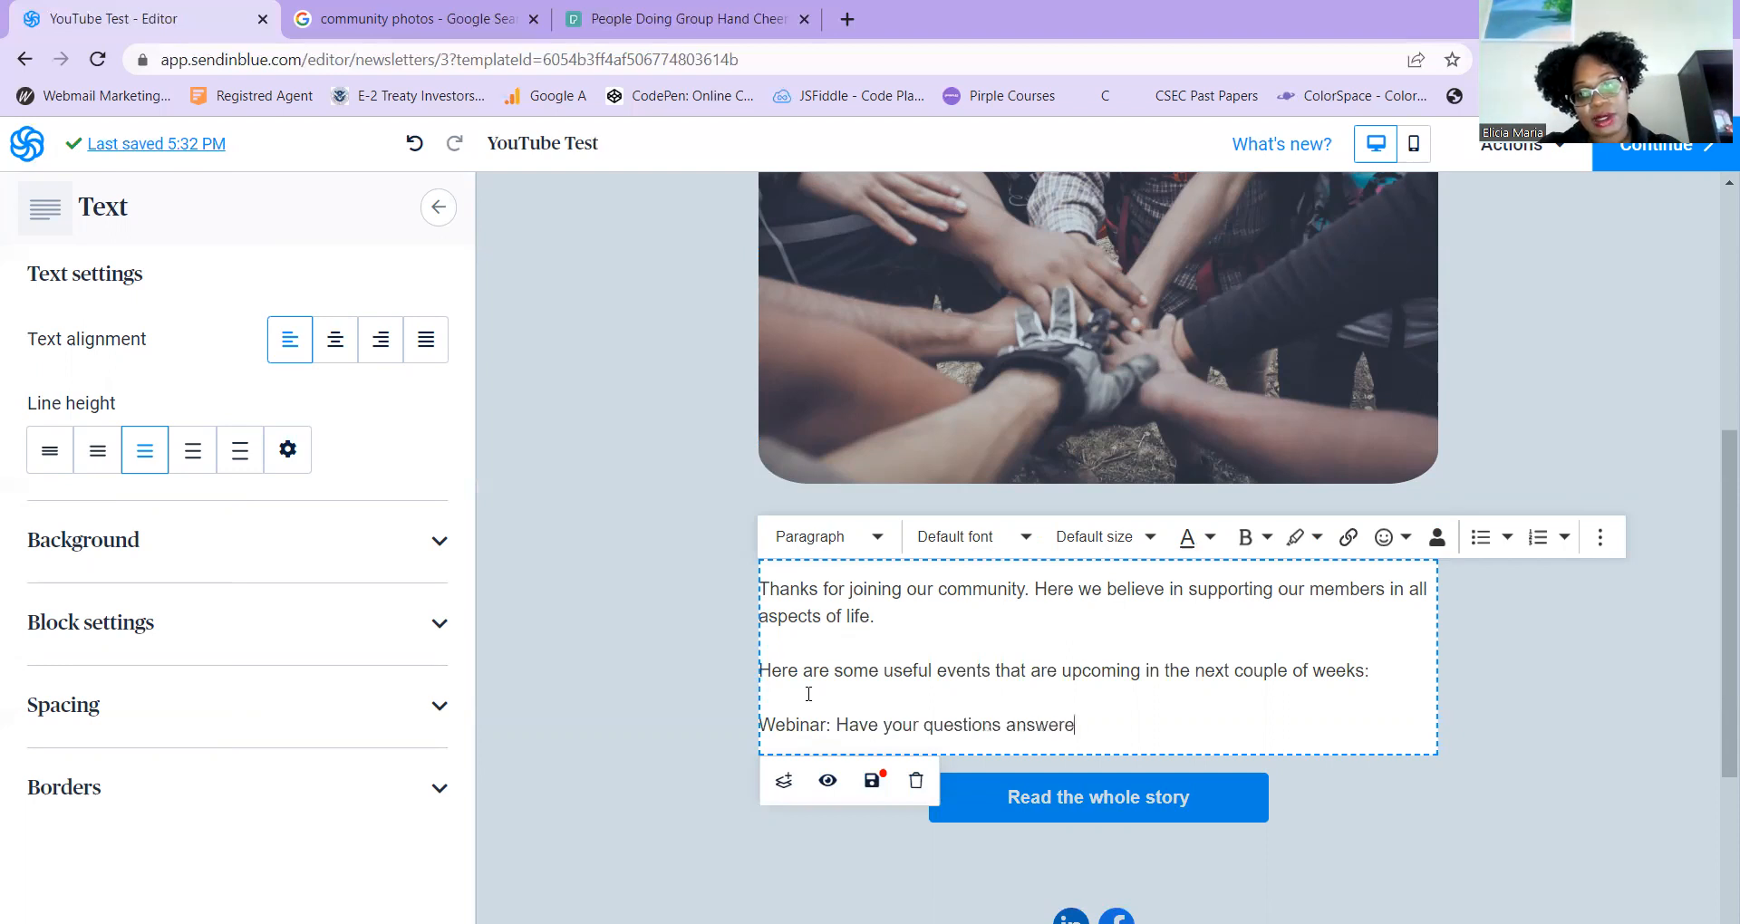
text(d live.)
Add the line "Giveaway: September 1st, more details coming!" directly under the webinar line
key(Return)
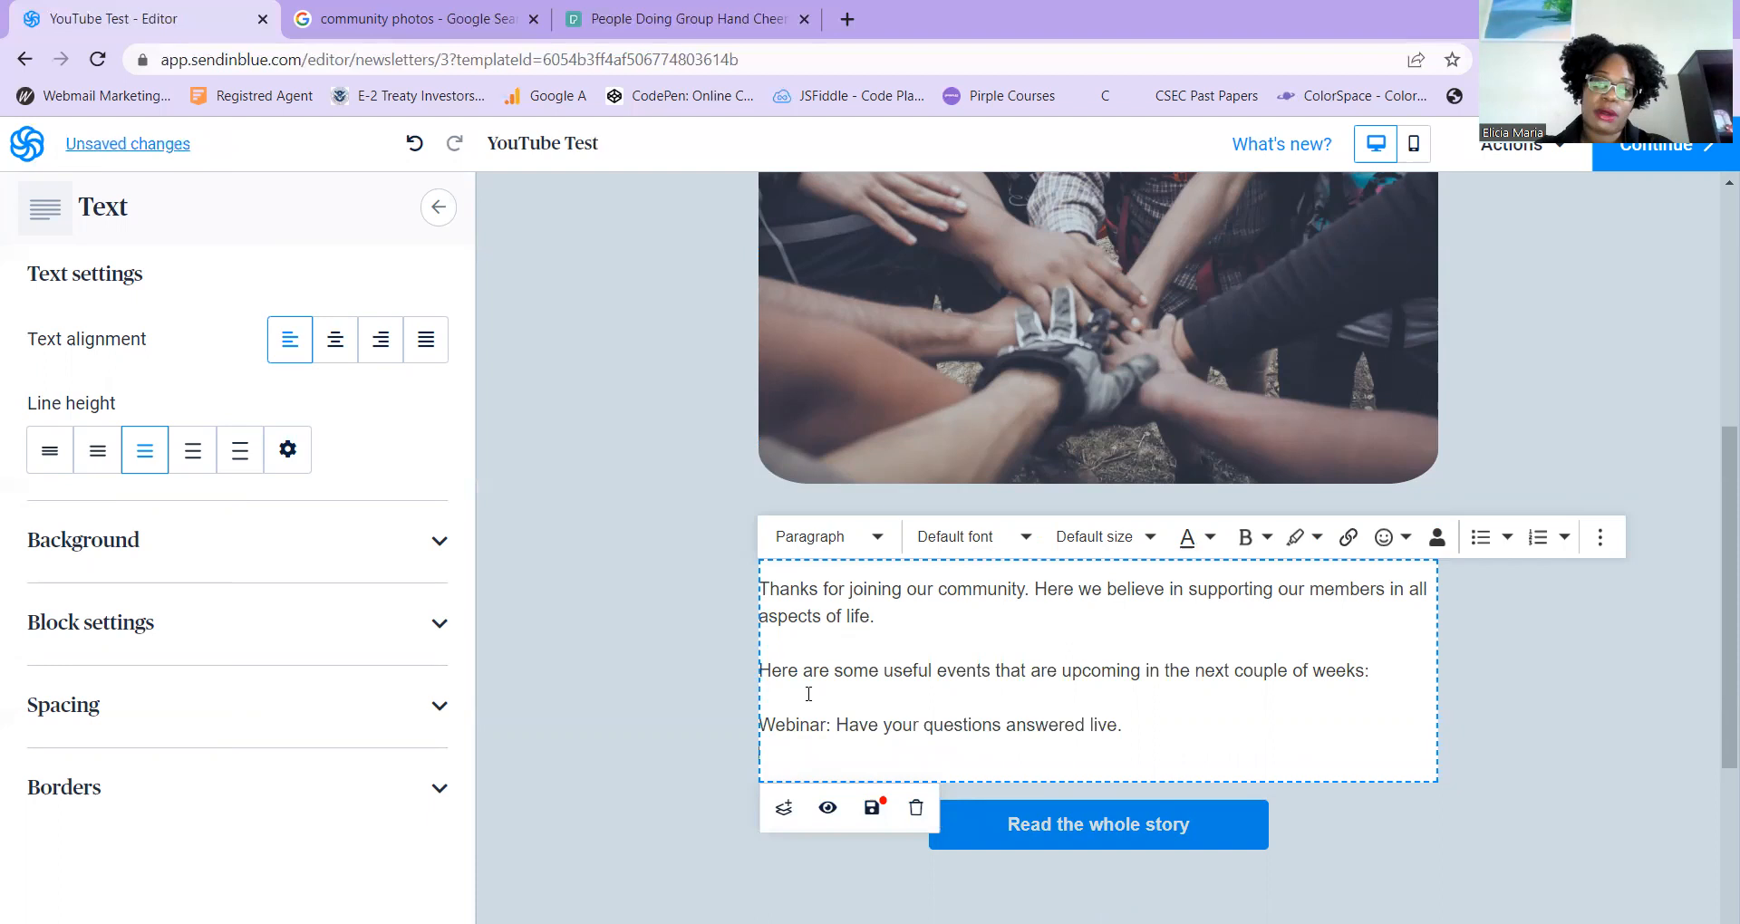
text(Giveaw)
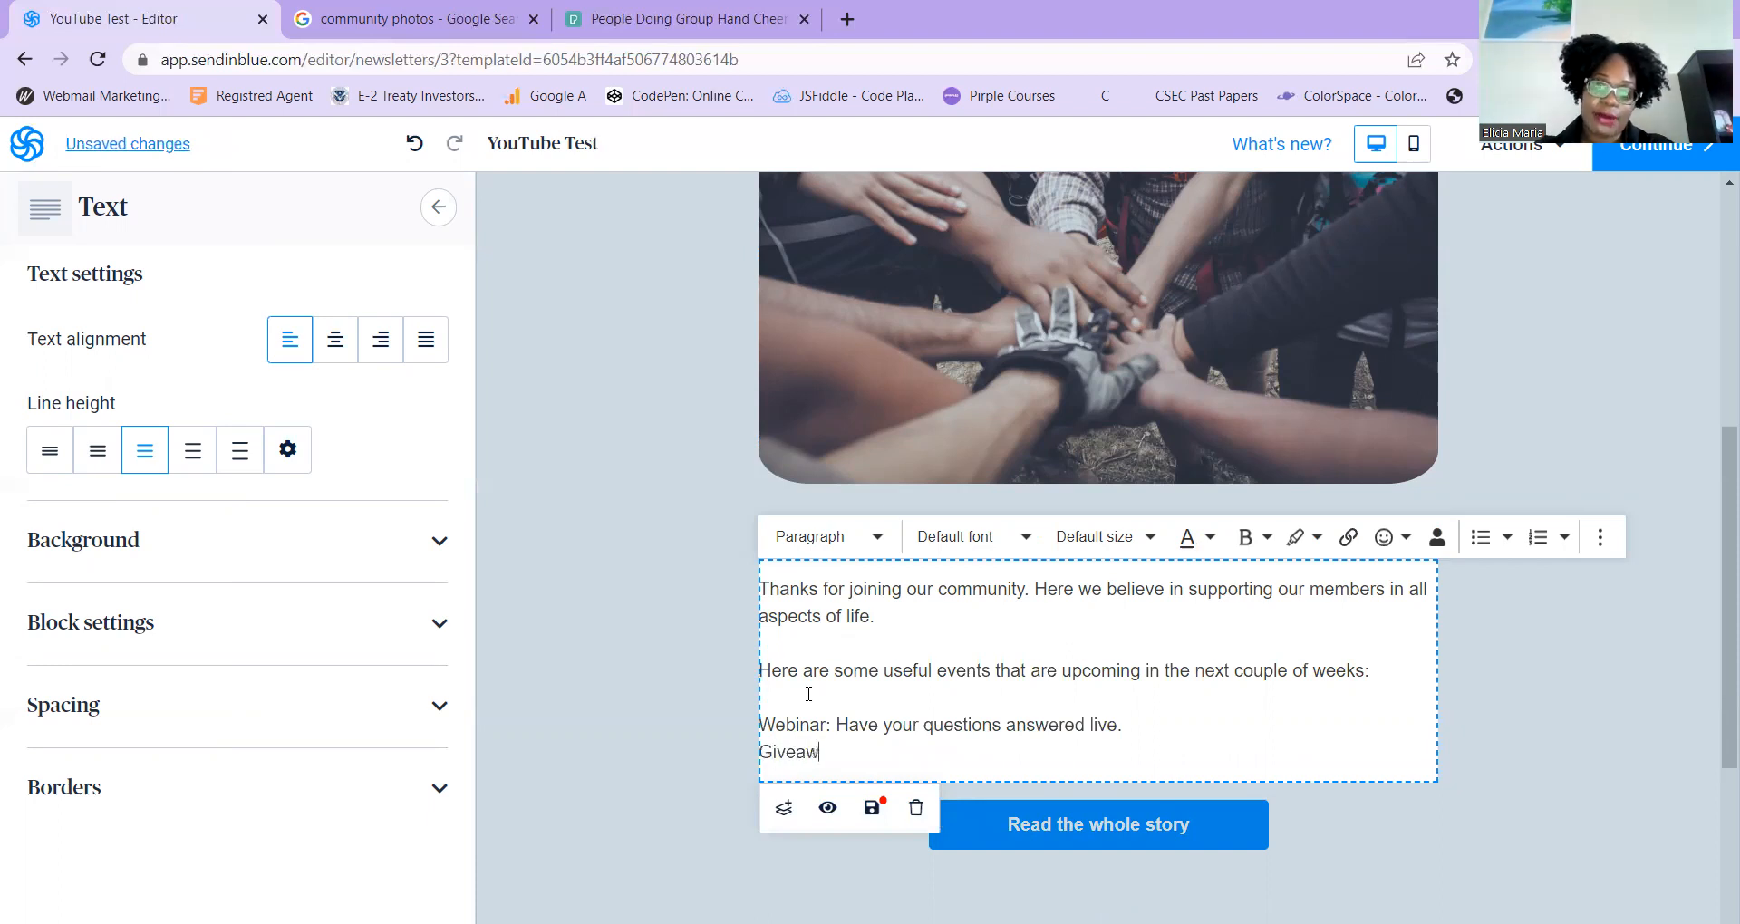
text(ay: Septe)
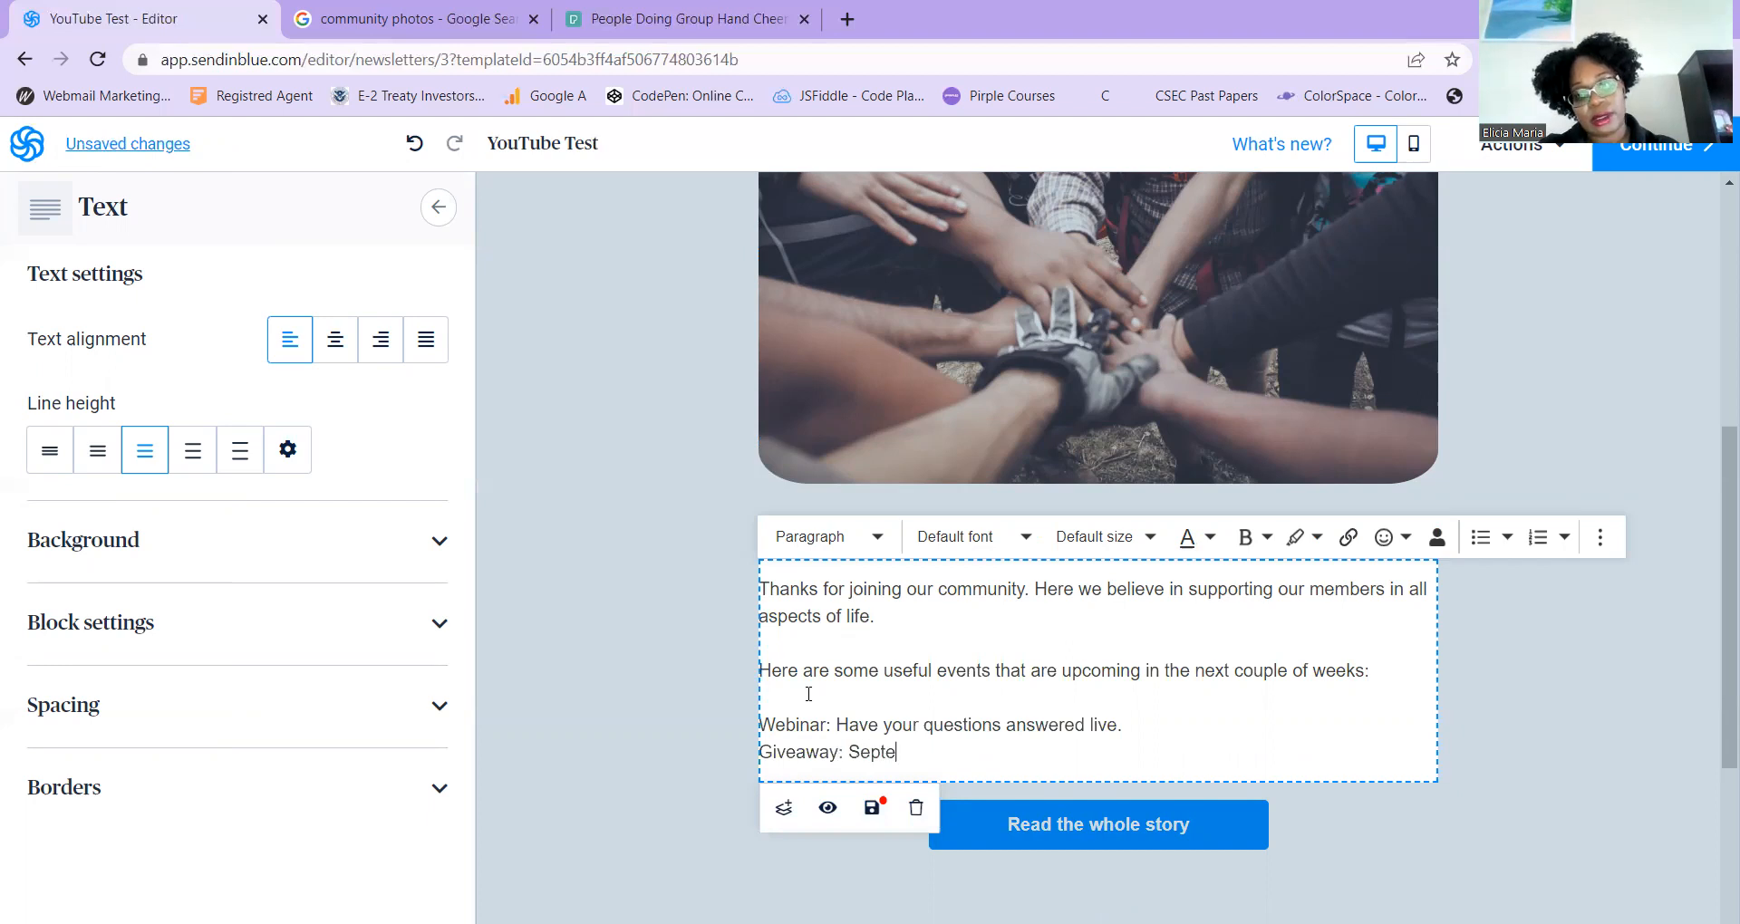
text(mber 1s)
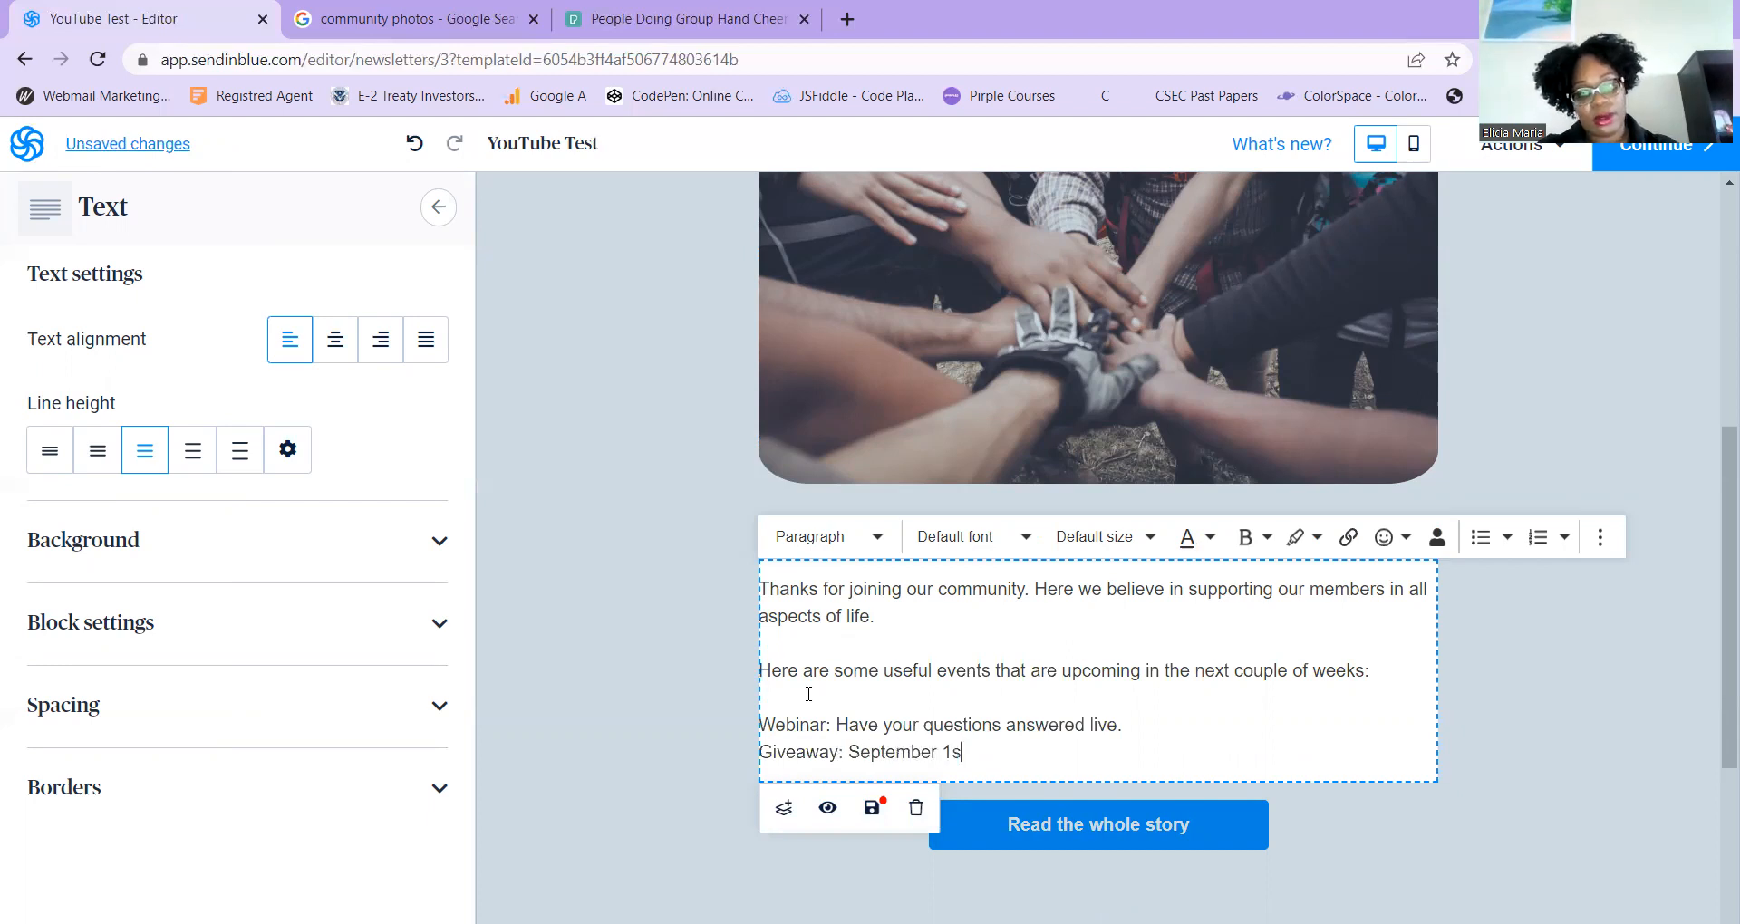
text(t, mre)
text(etails coming)
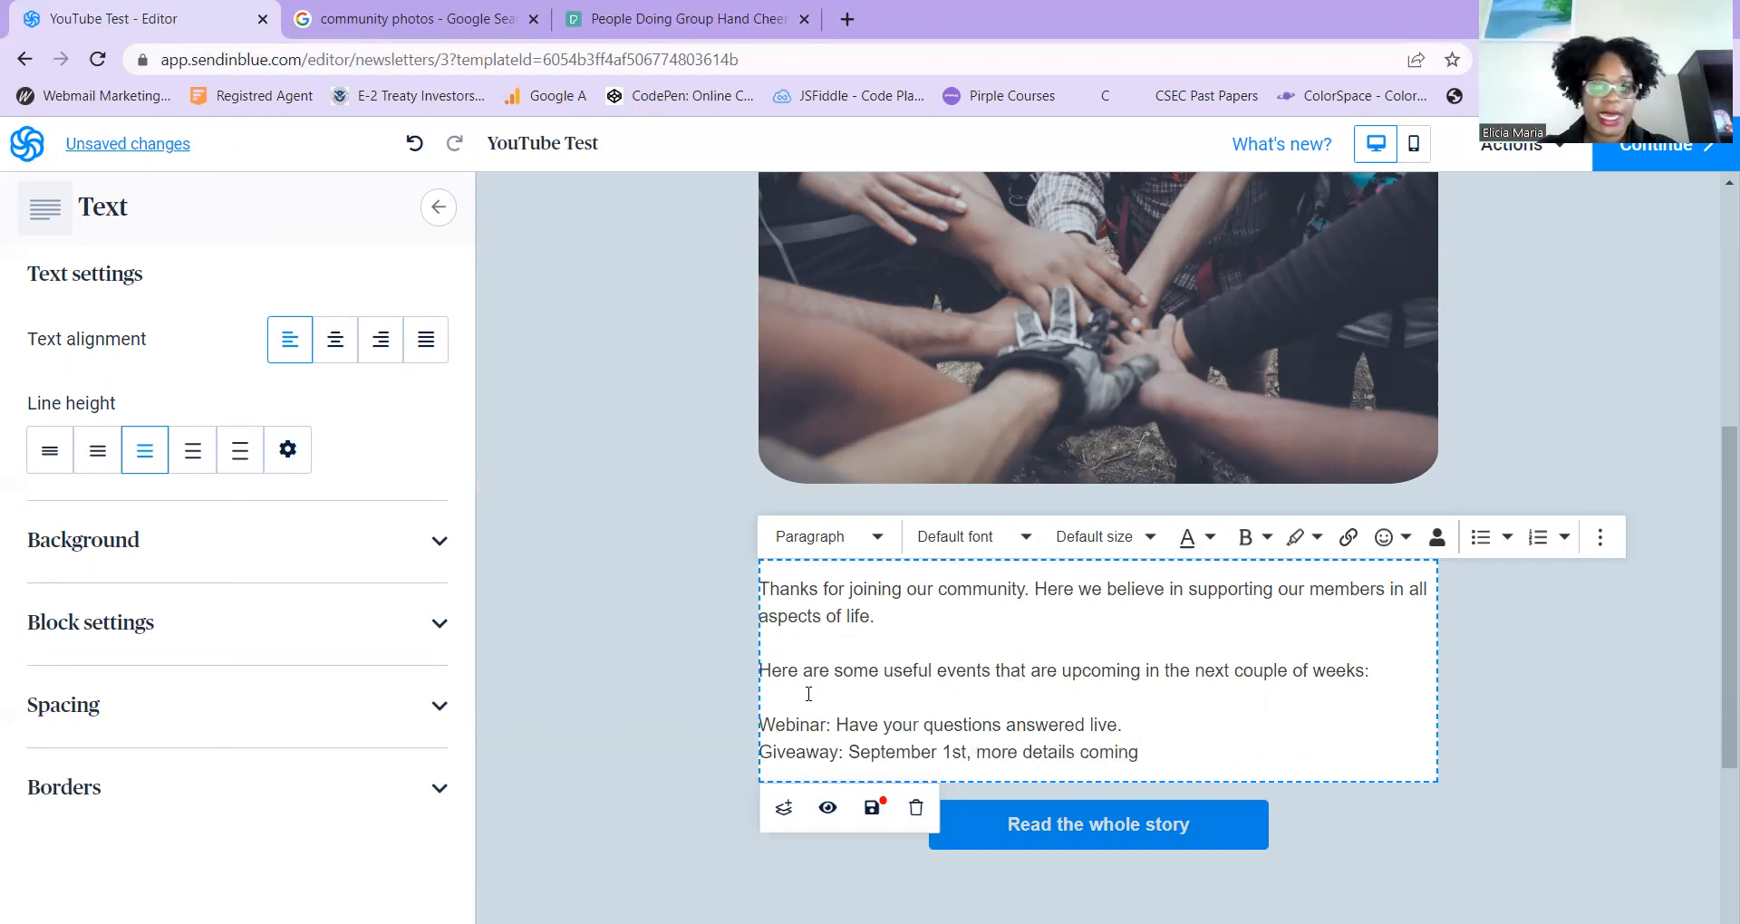
text(!)
Add a closing paragraph "If you have any questions, please reach out to our customer service team" followed by the support e-mail address and a period
key(Return)
key(Return)
text(If you )
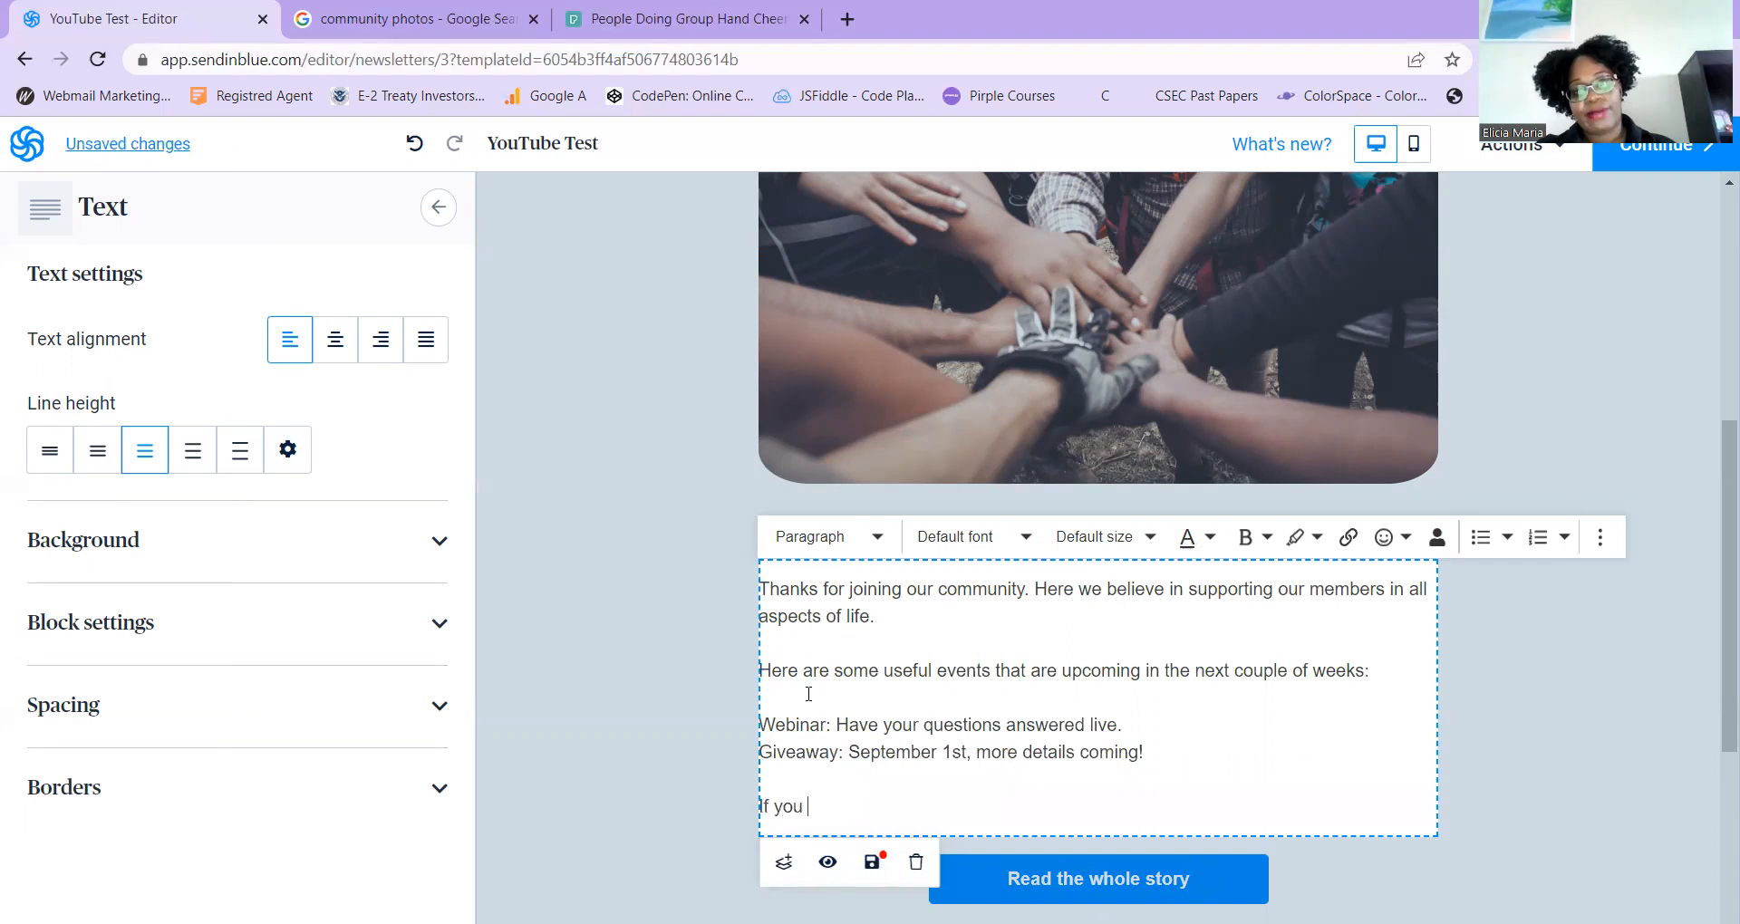
text(have any questions,)
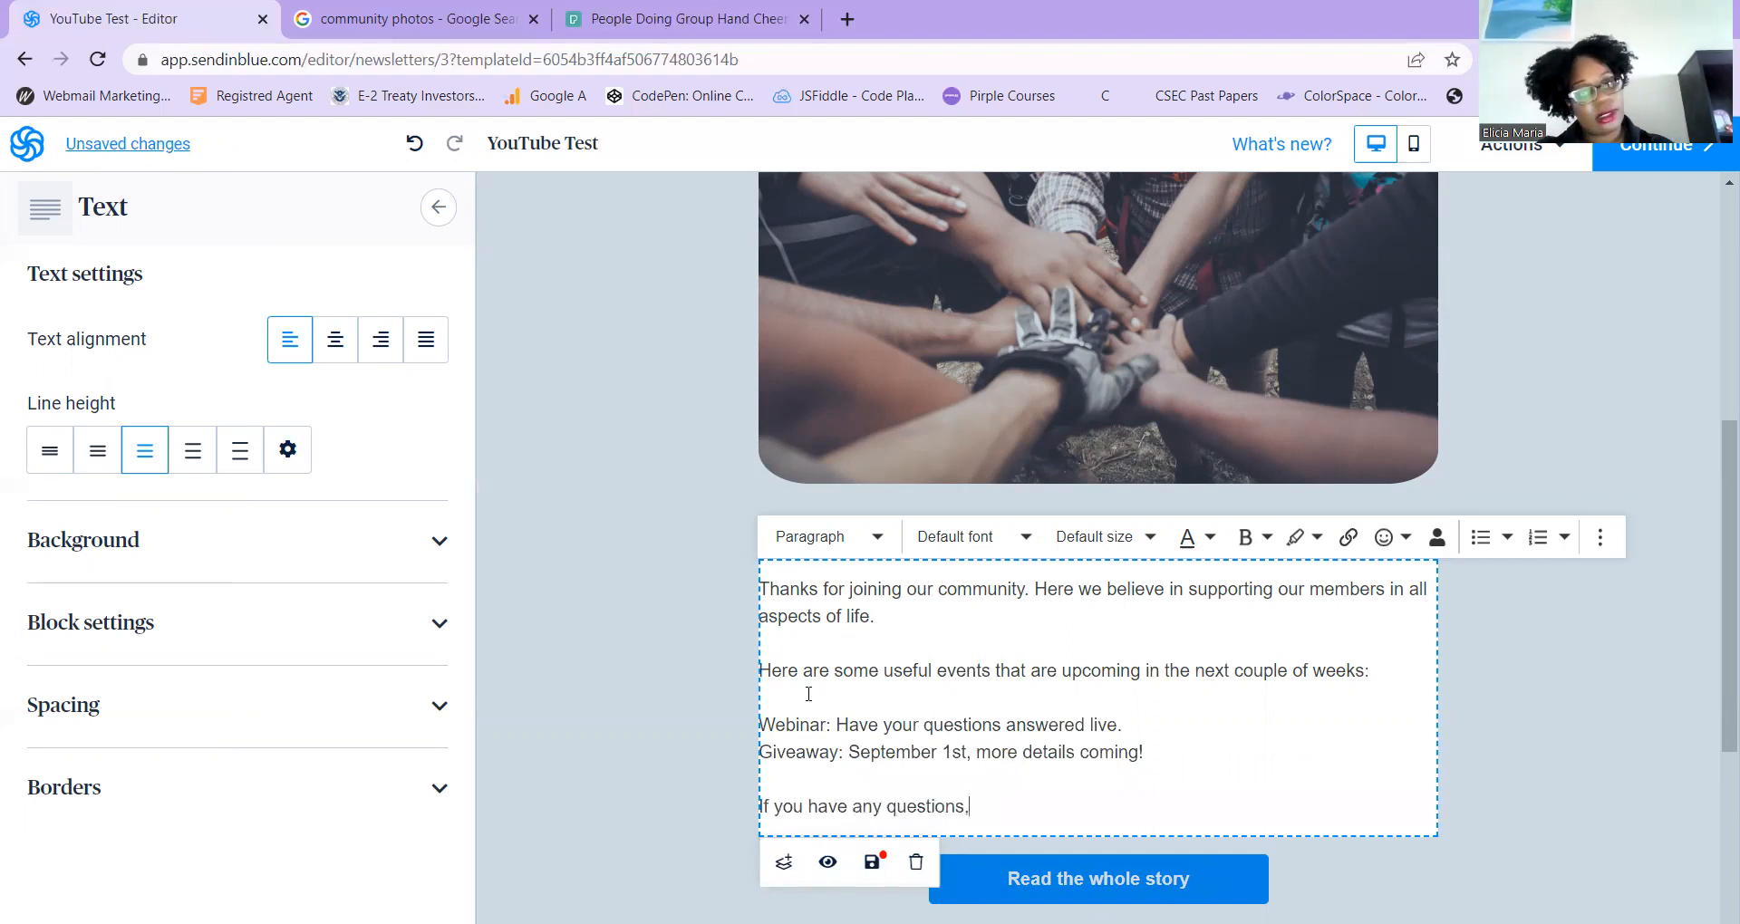
text( please reach out t)
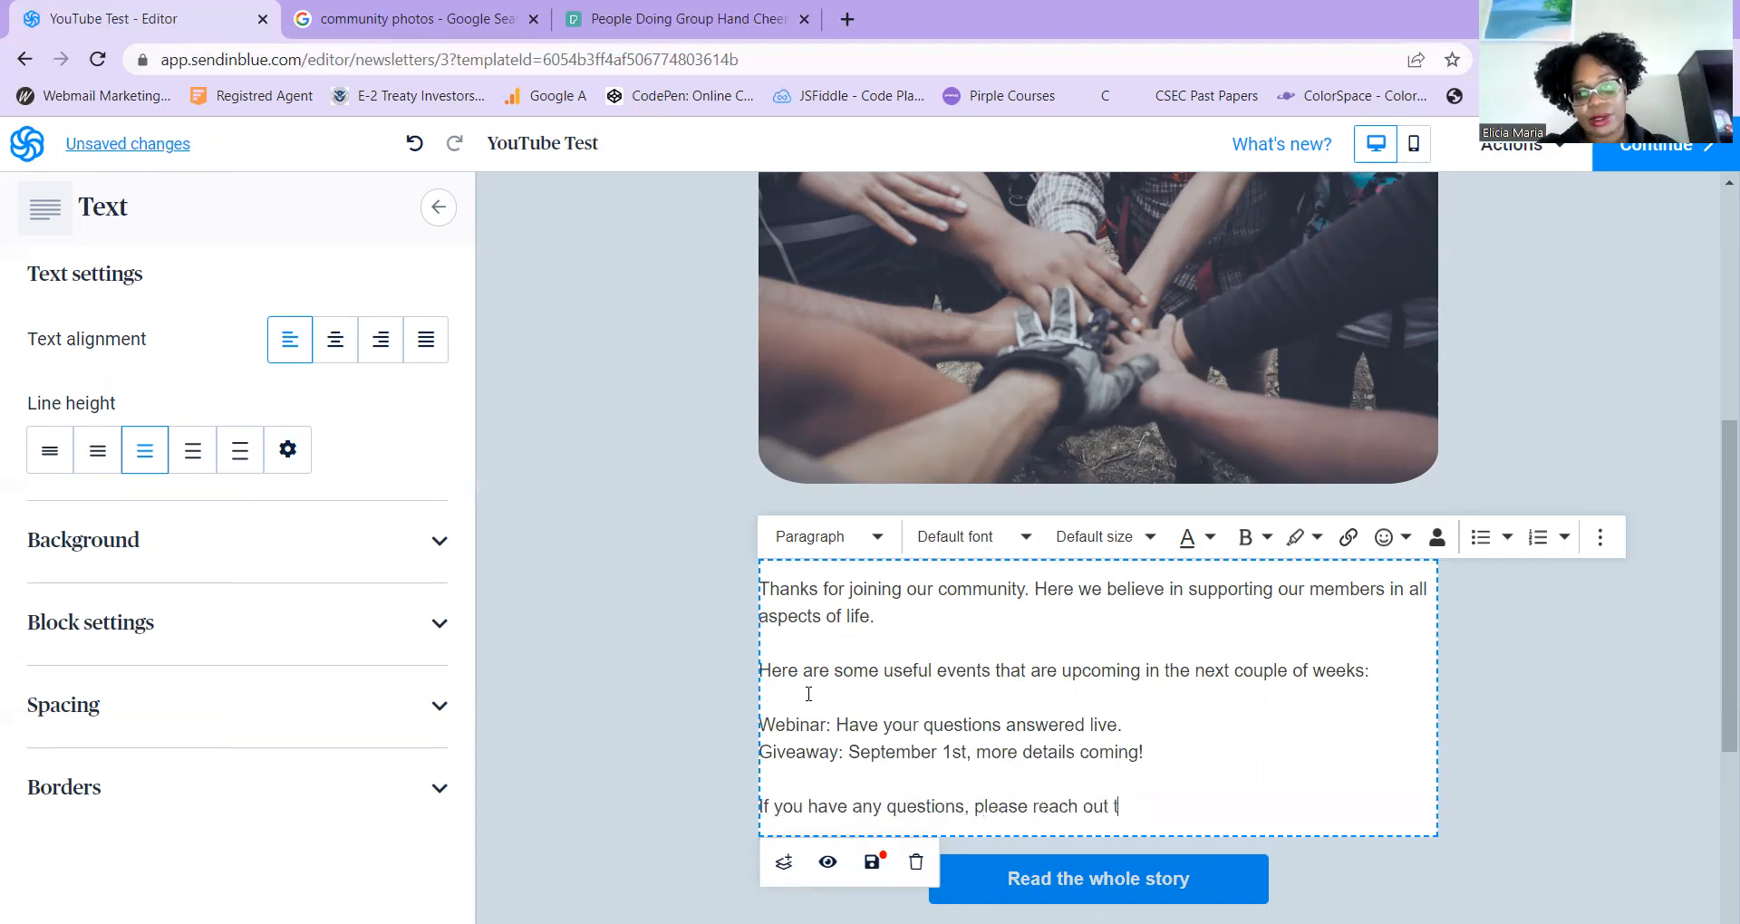
text(o our customer s)
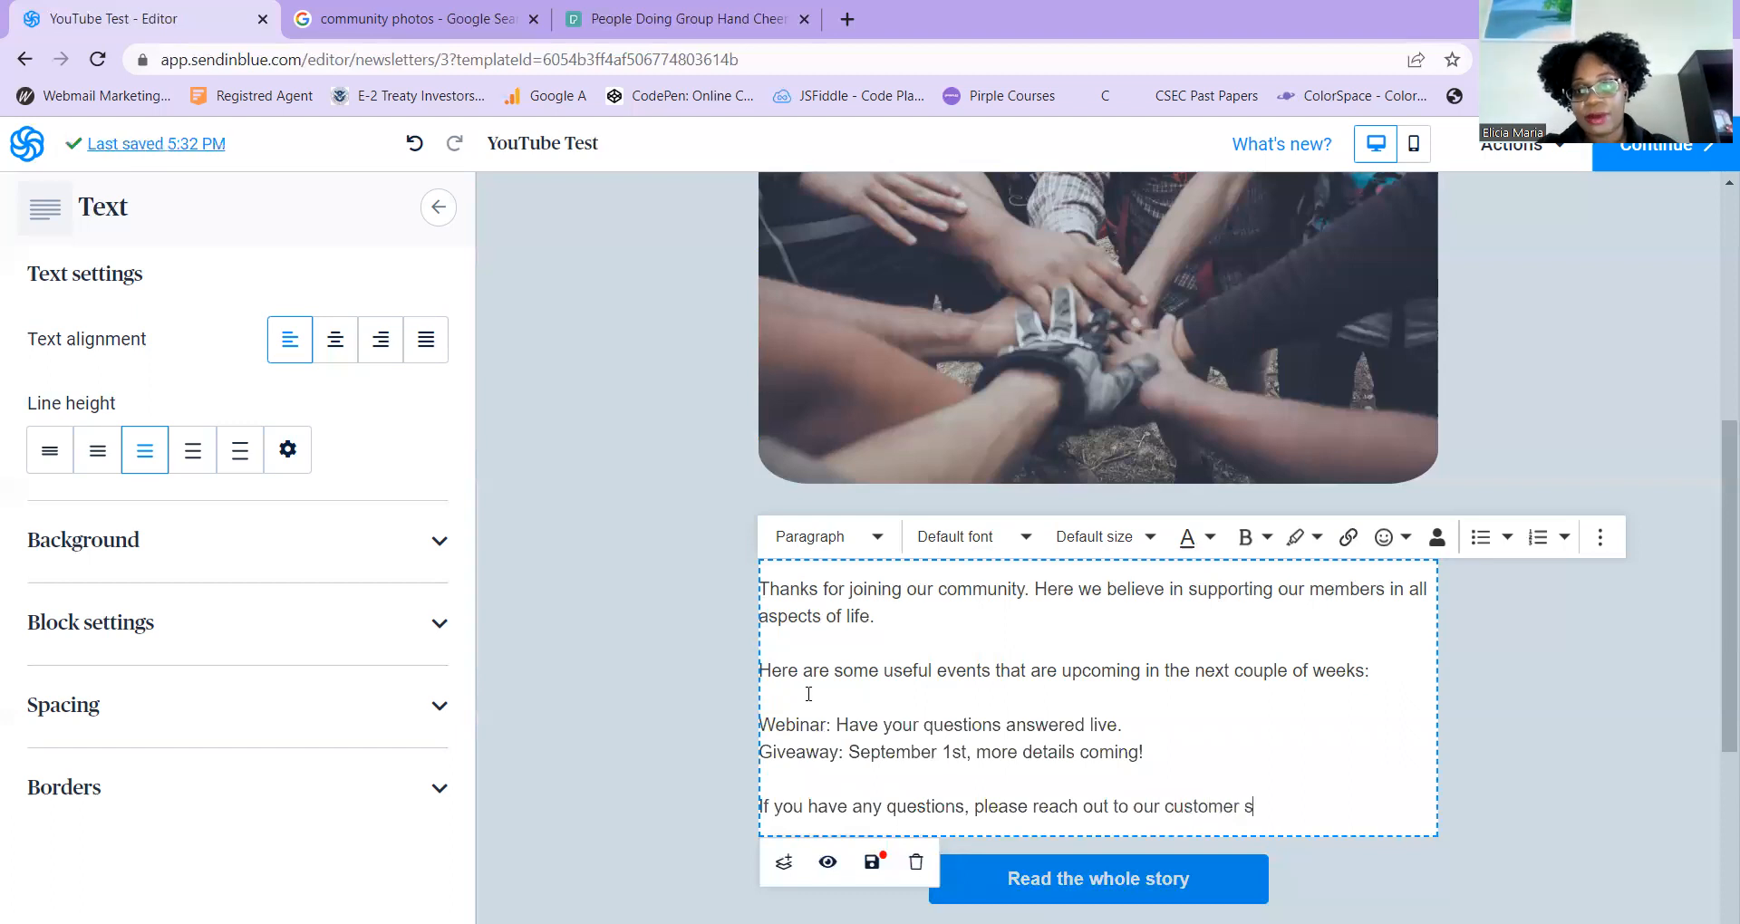
text(ervice team )
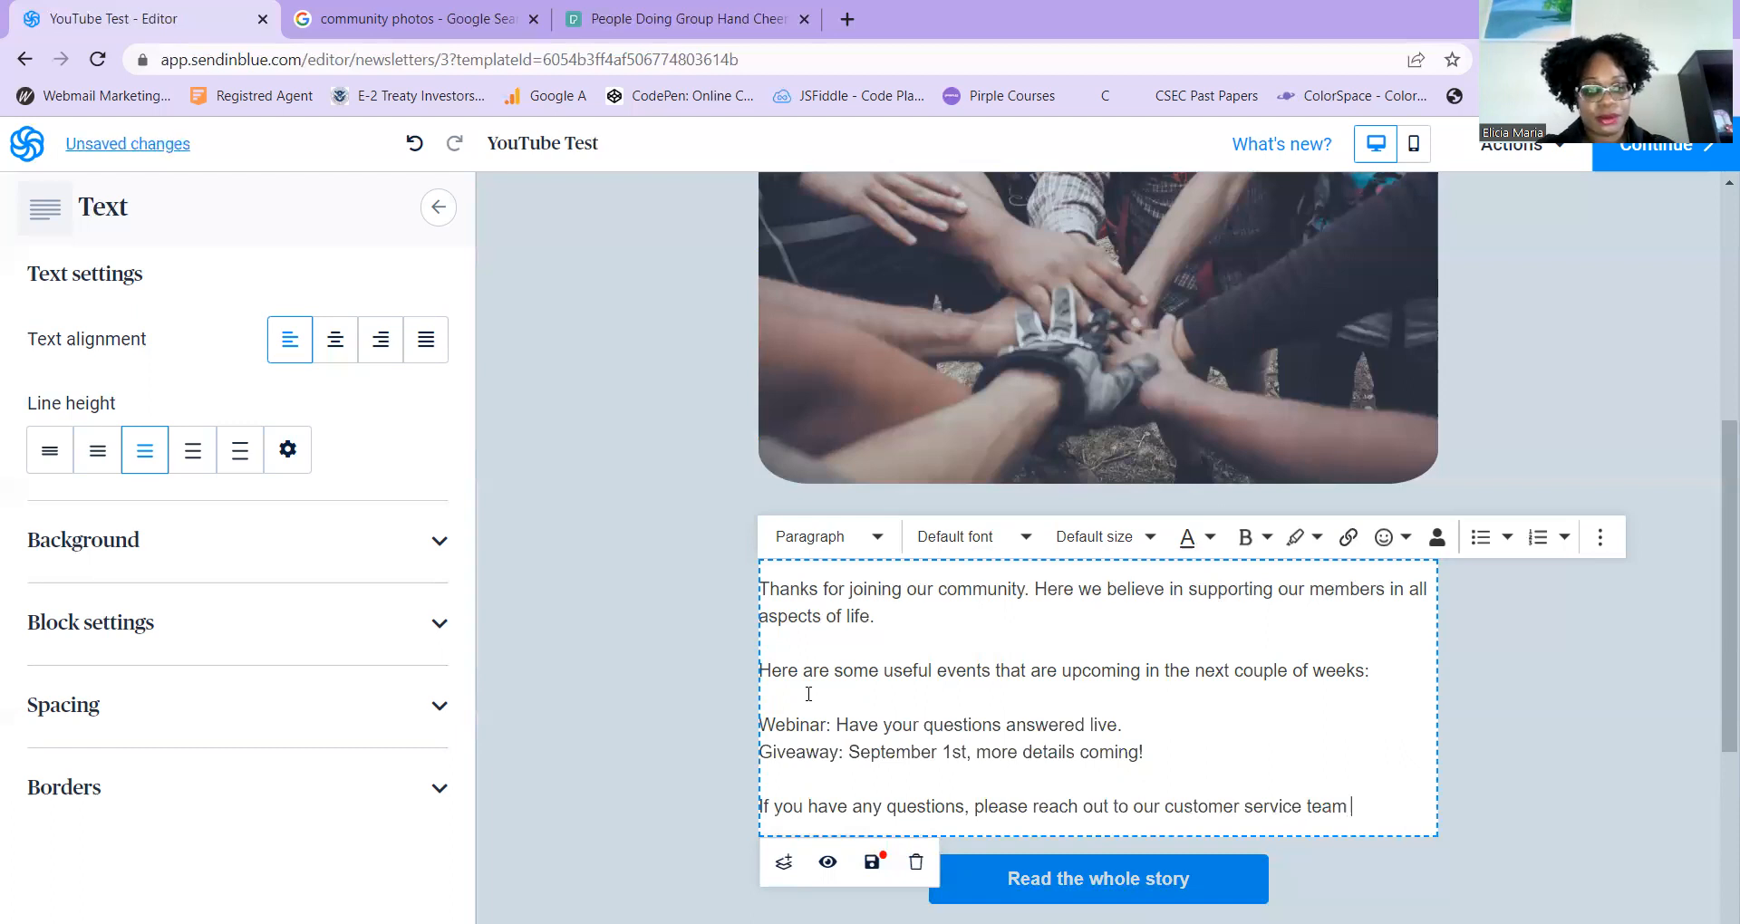
text(at@t)
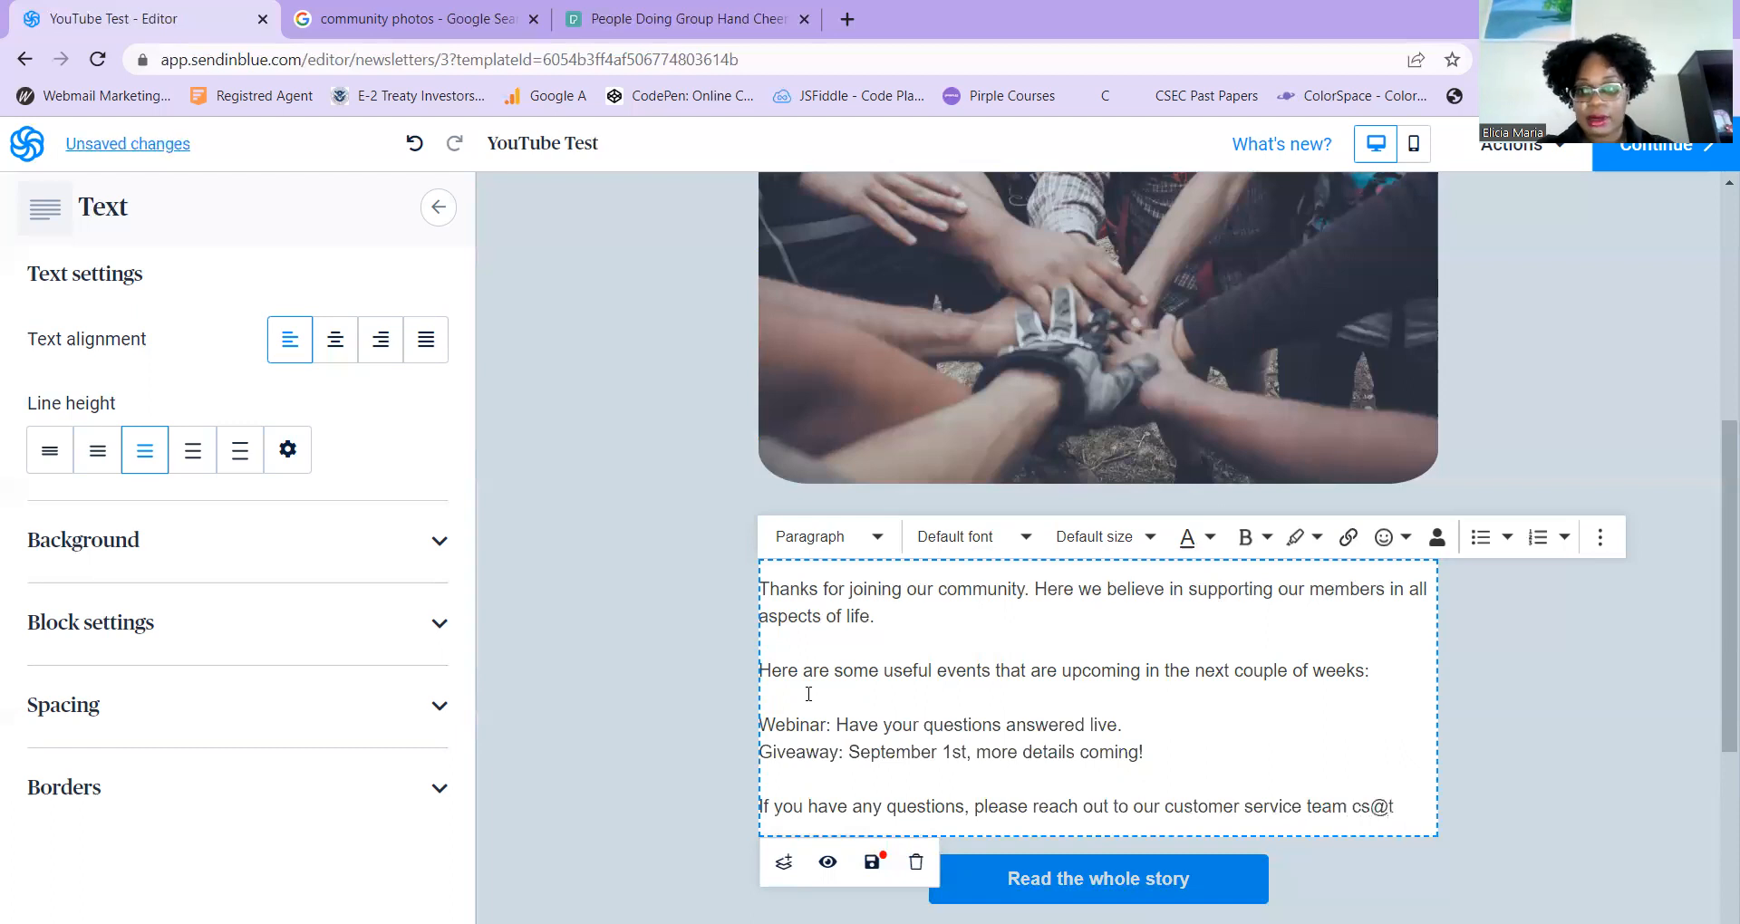
text(est.com.)
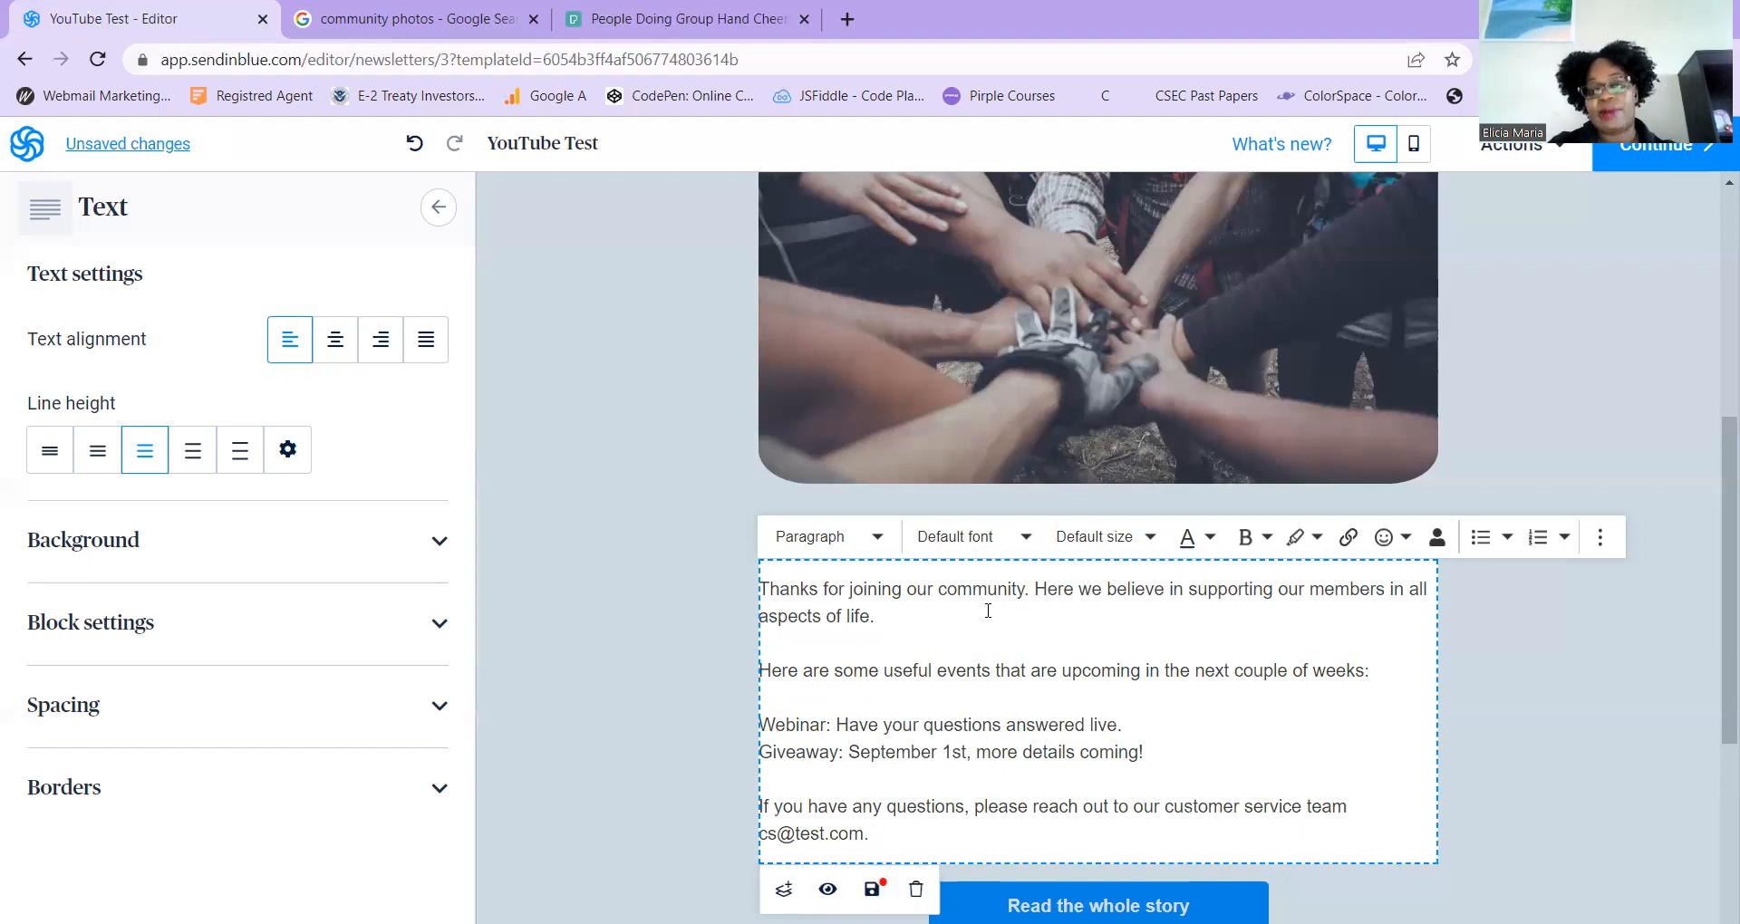
Format the webinar and giveaway lines as a bulleted list
drag(1146, 753, 760, 725)
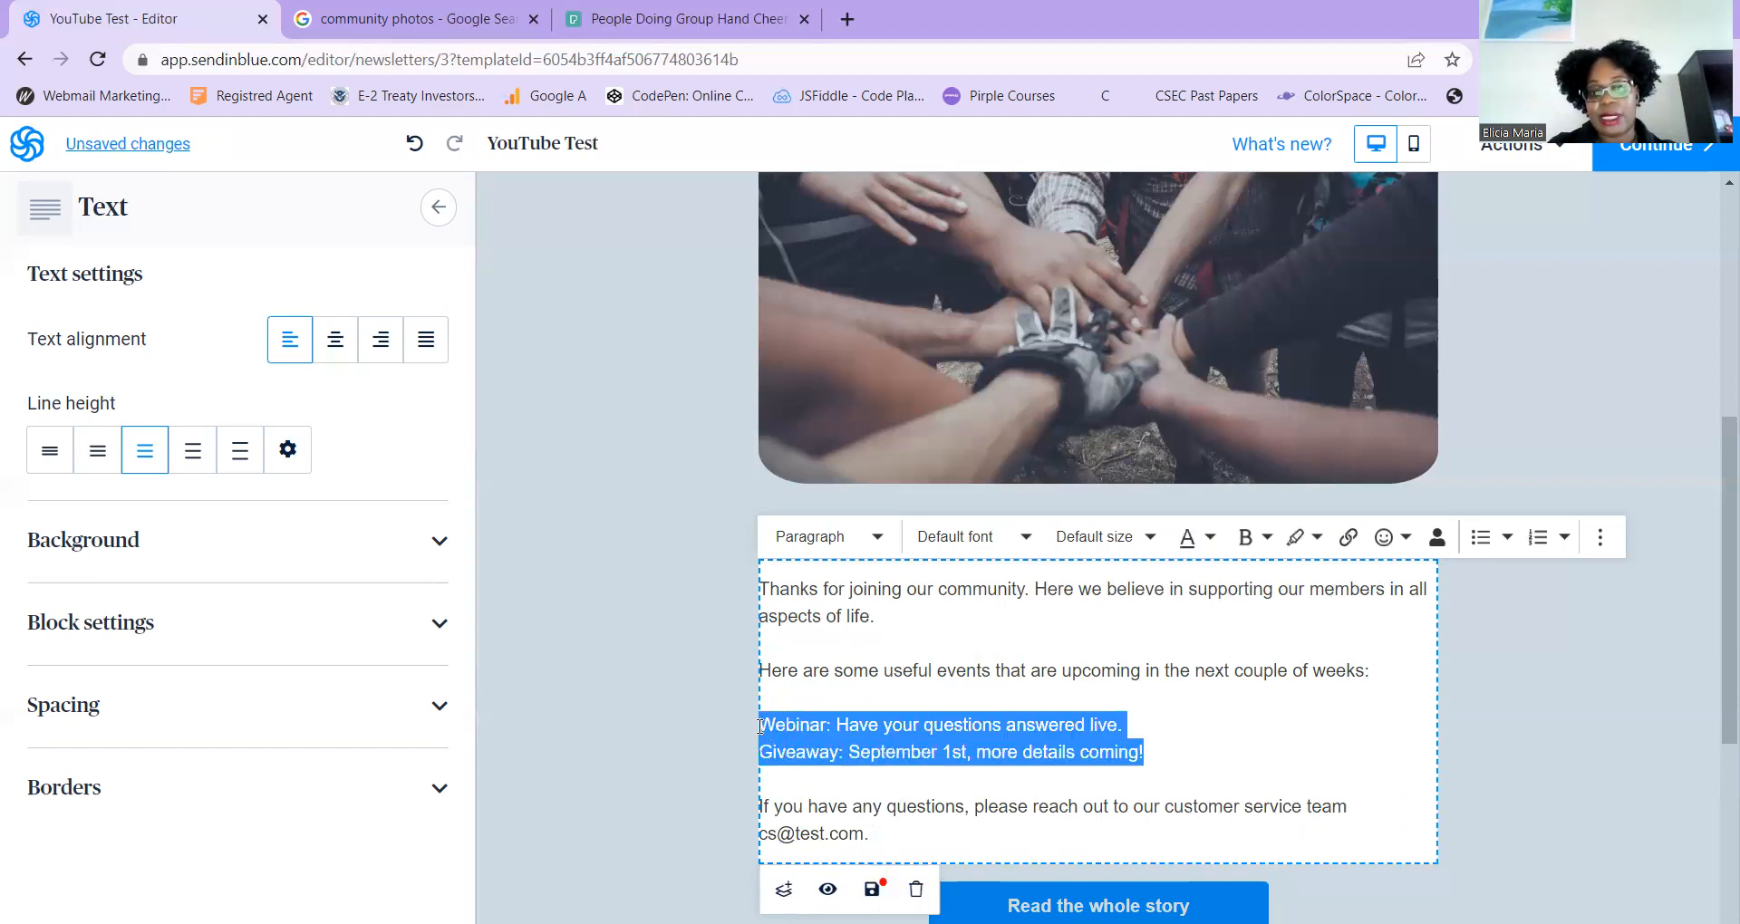
click(1480, 538)
click(1177, 726)
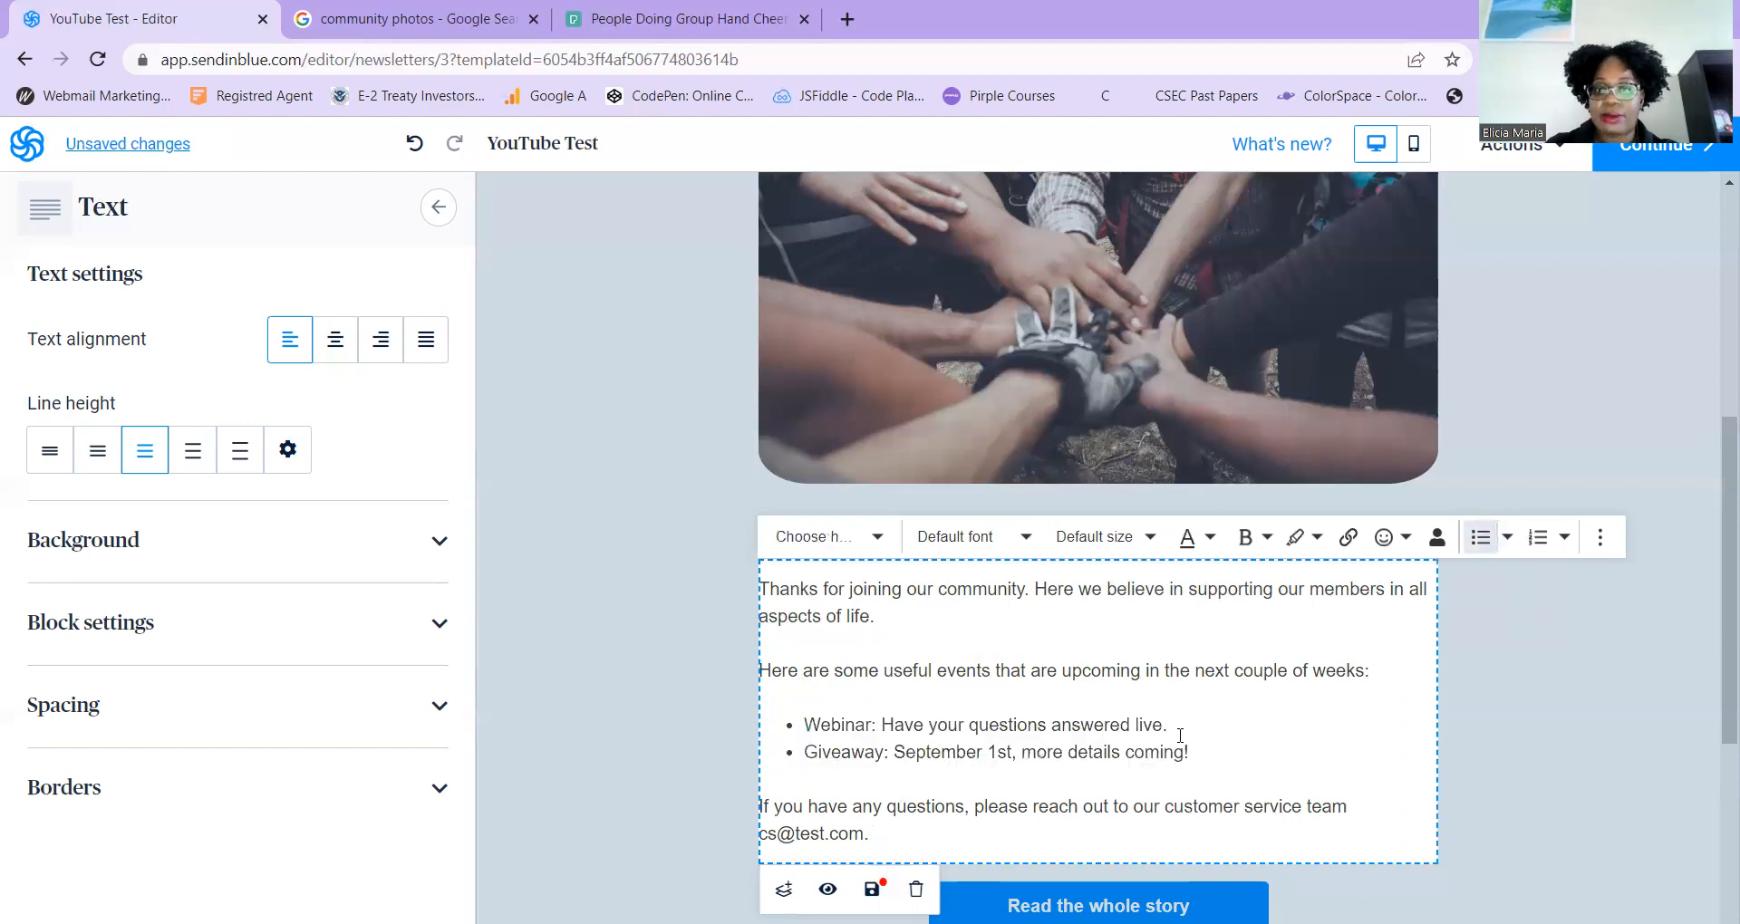
Make the words "useful events" in the welcome text bold and colour them orange
drag(888, 673, 996, 672)
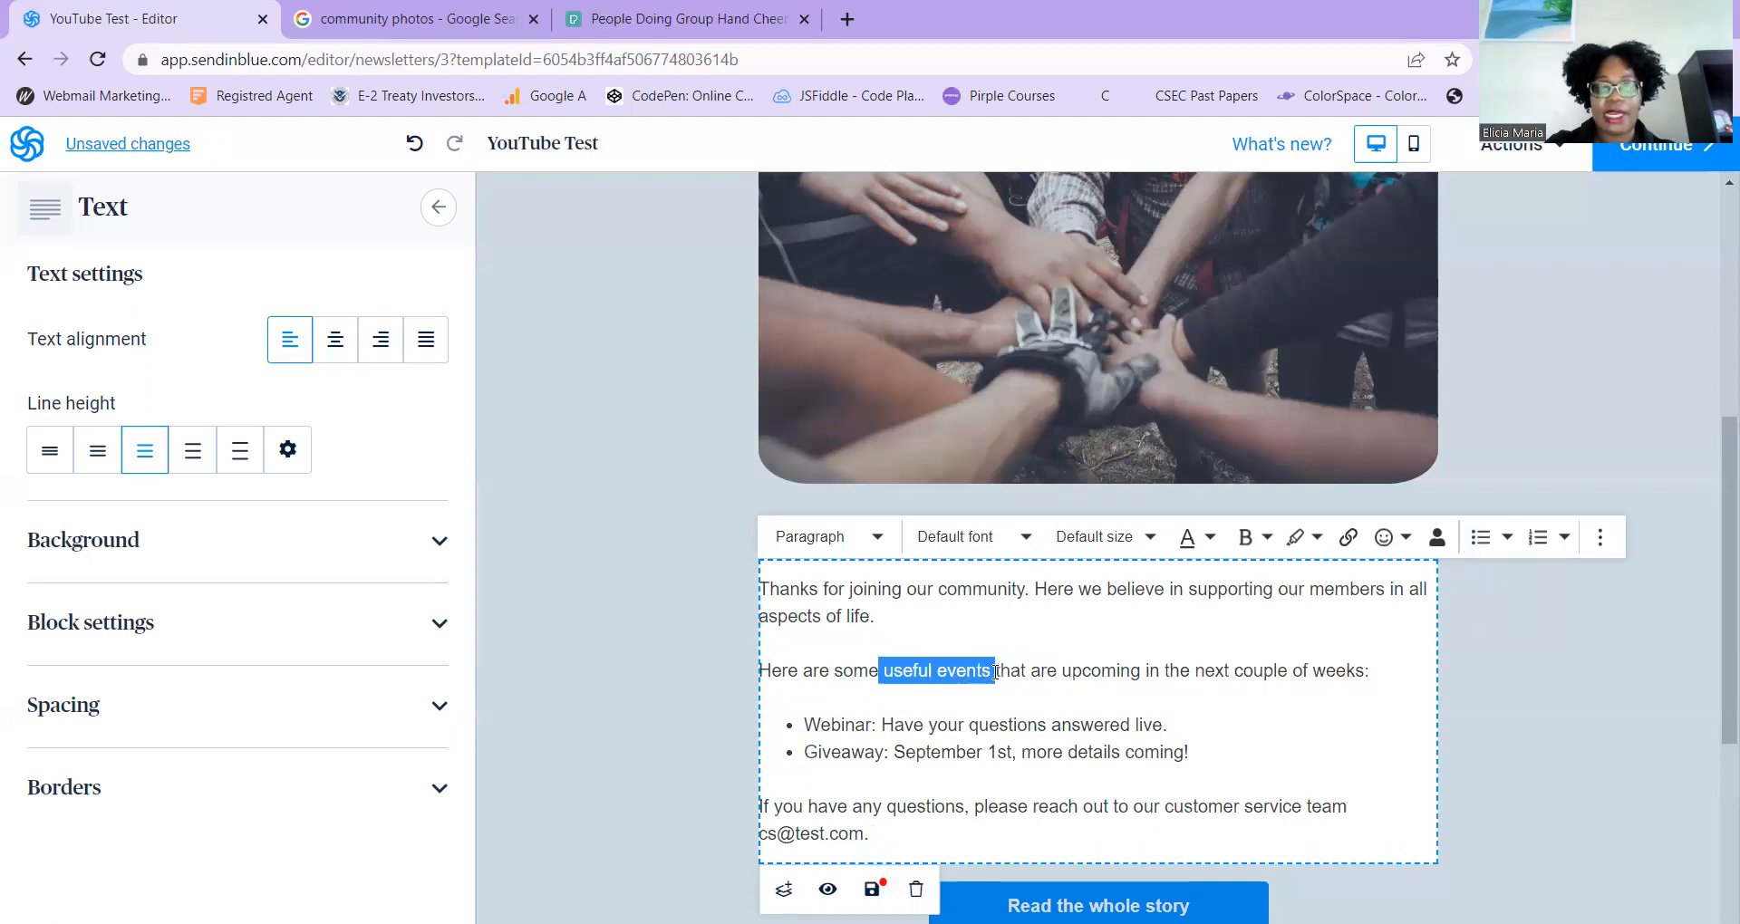
key(ctrl+b)
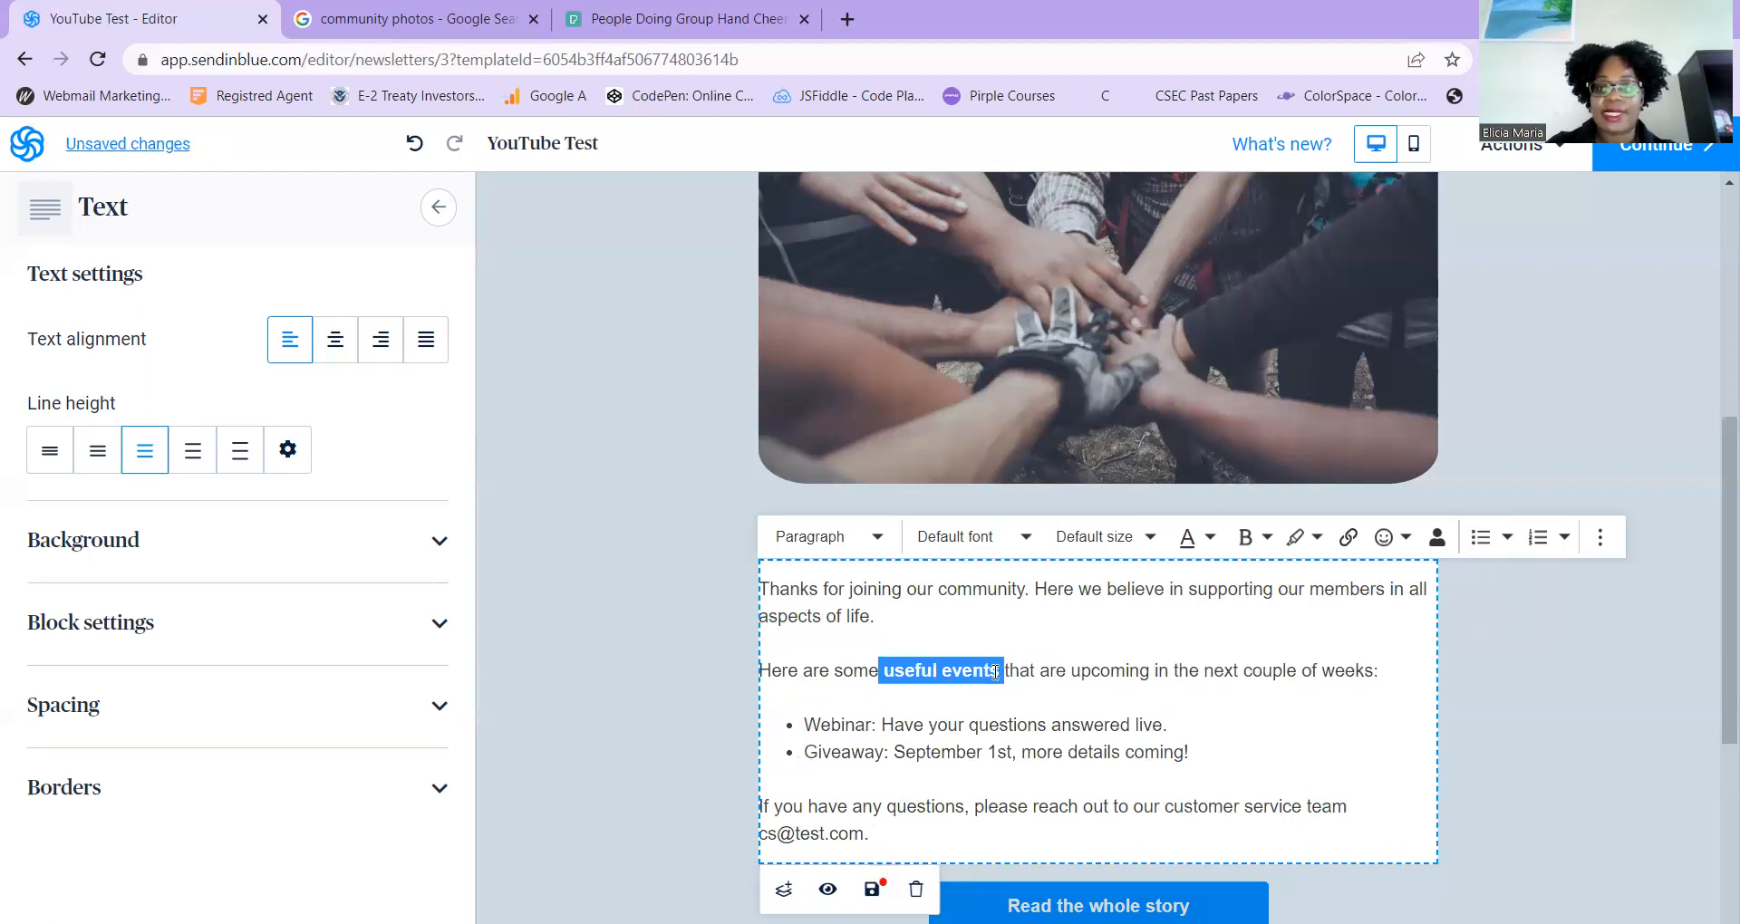
right_click(1208, 548)
click(1254, 606)
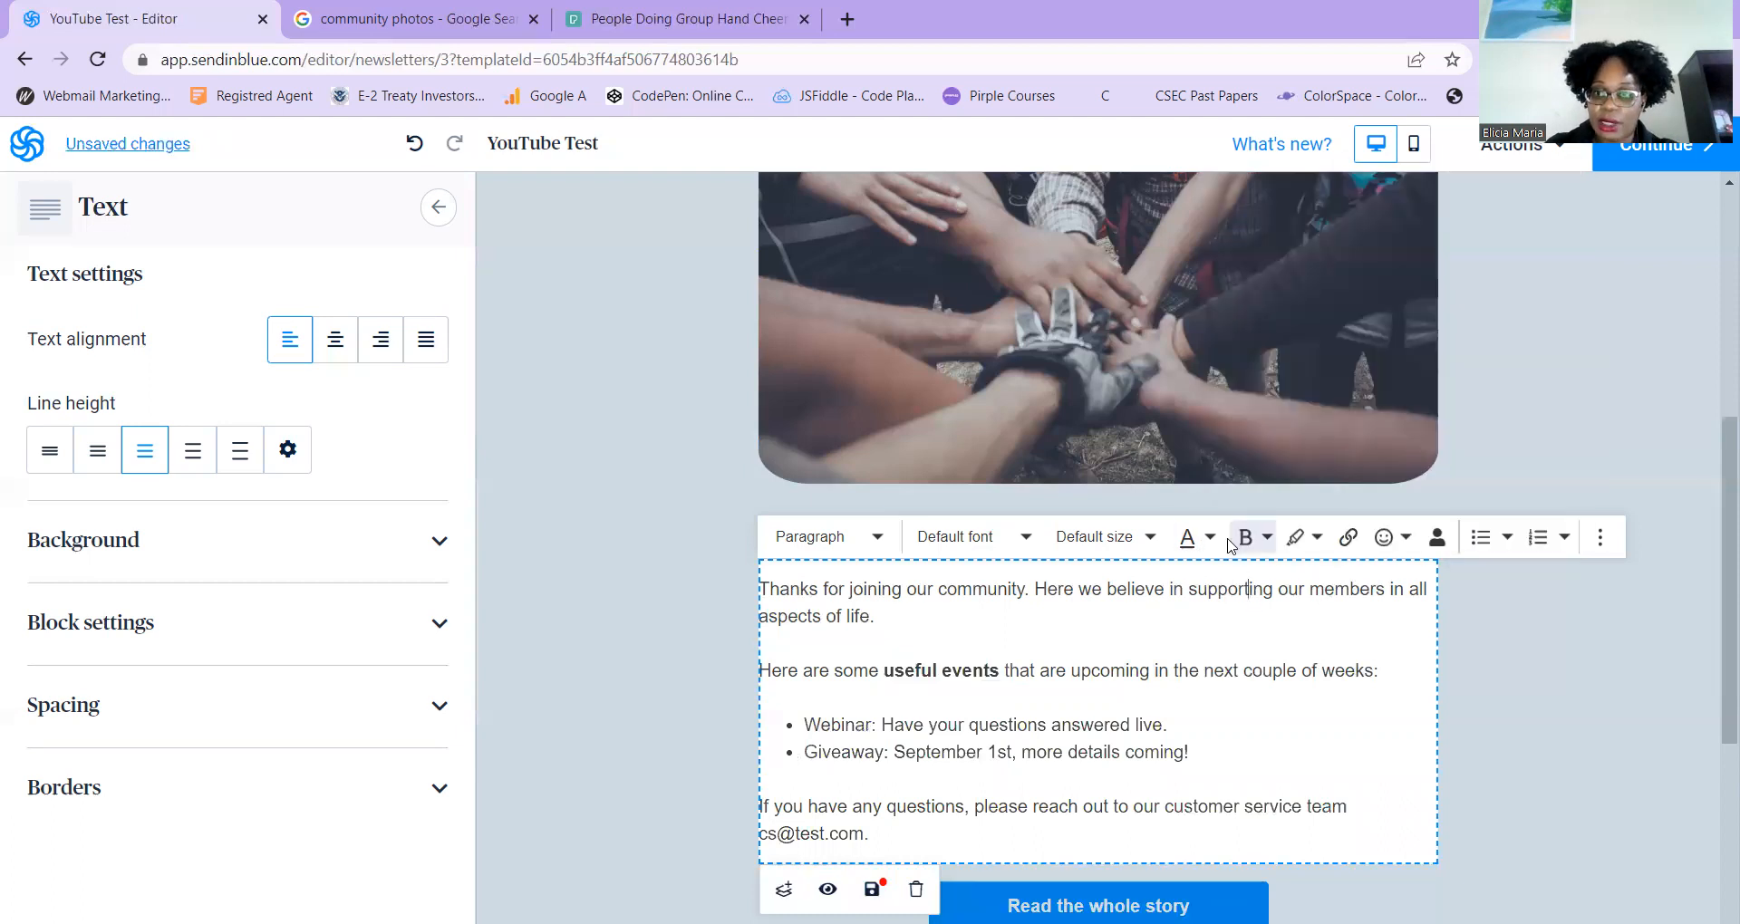
drag(1000, 672, 884, 672)
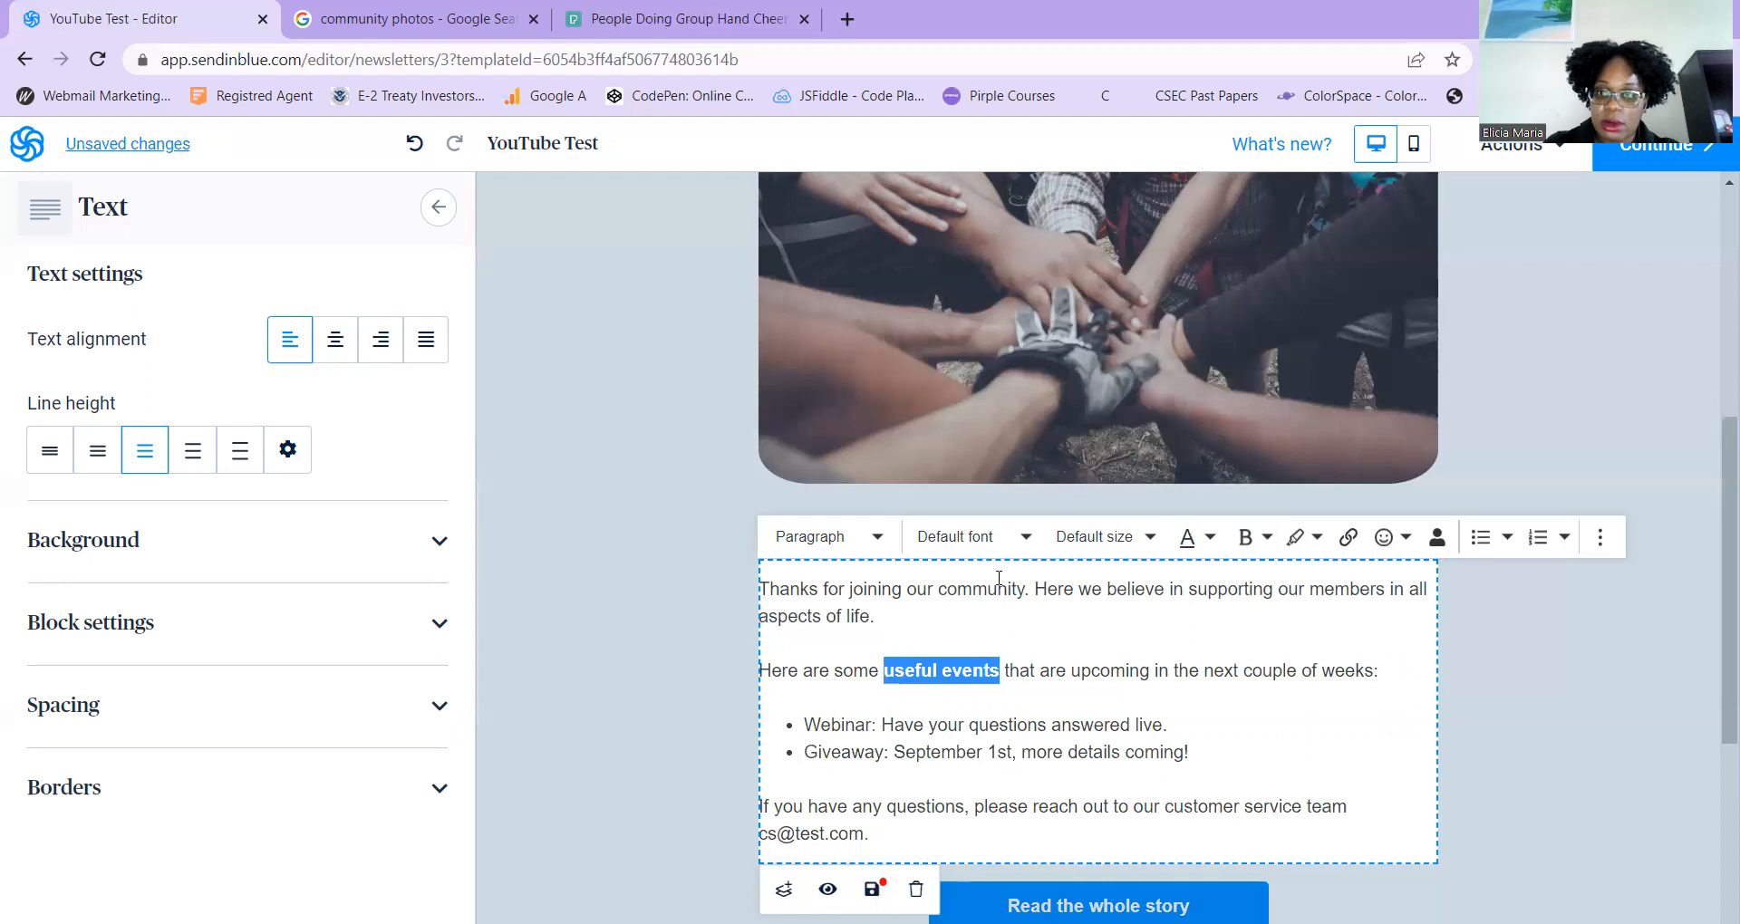
click(1212, 540)
click(1249, 402)
click(1226, 718)
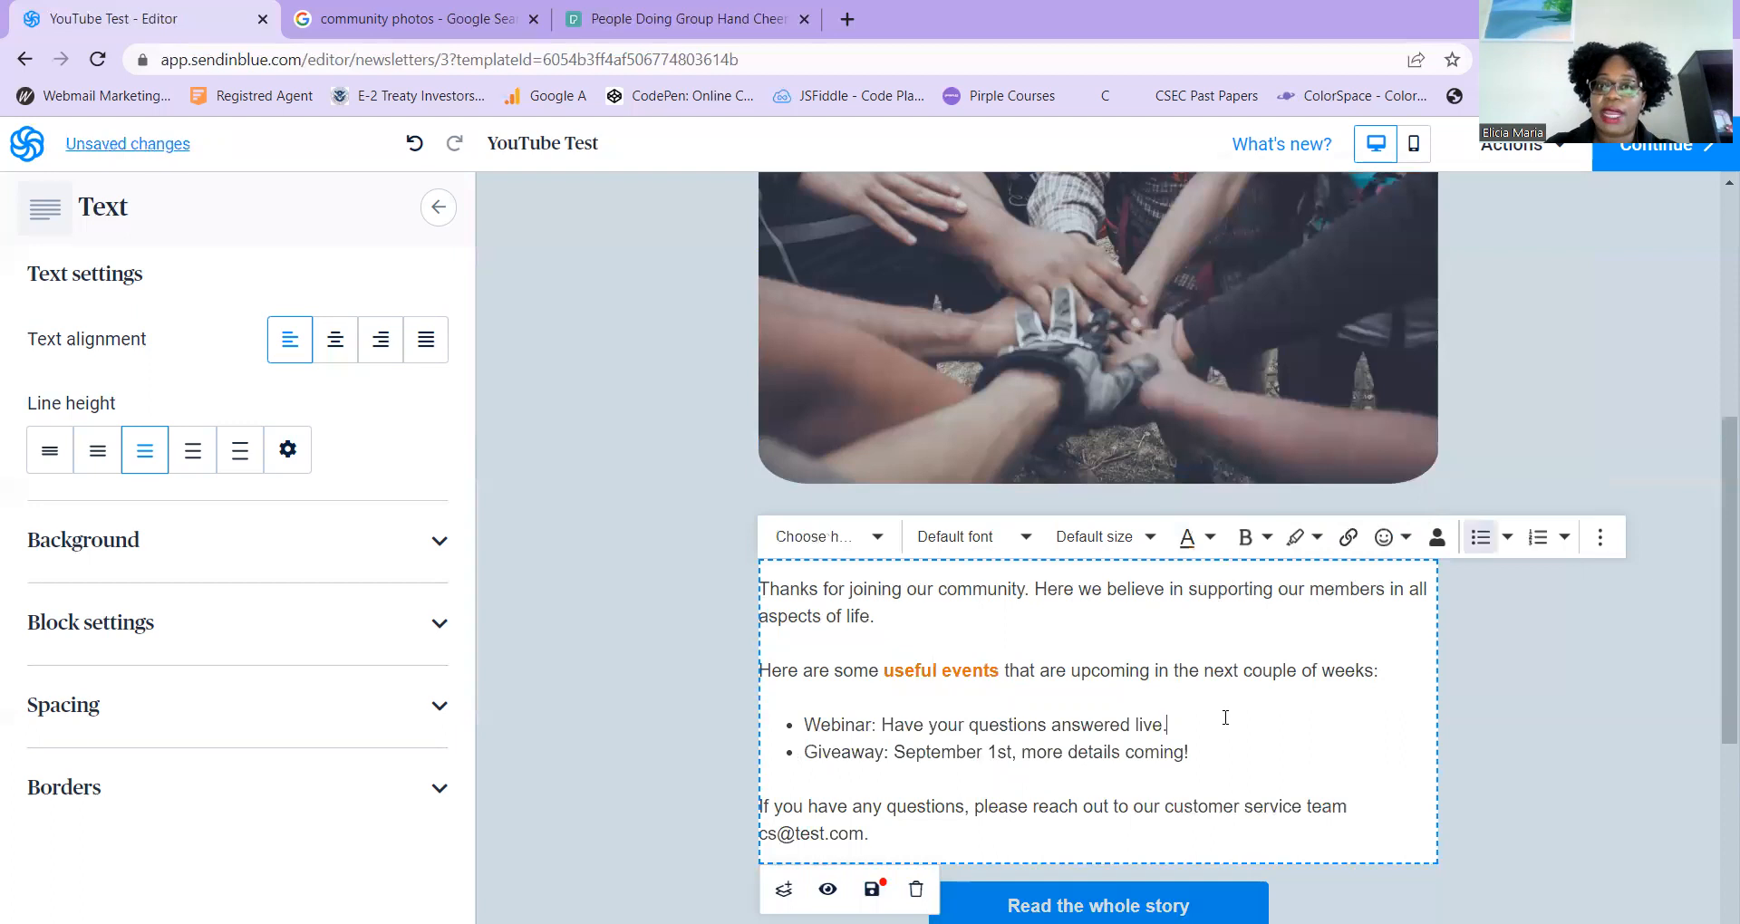
click(1618, 746)
Replace the label of the button below the welcome text with "Join Our Facebook Group"
drag(1722, 505, 1716, 584)
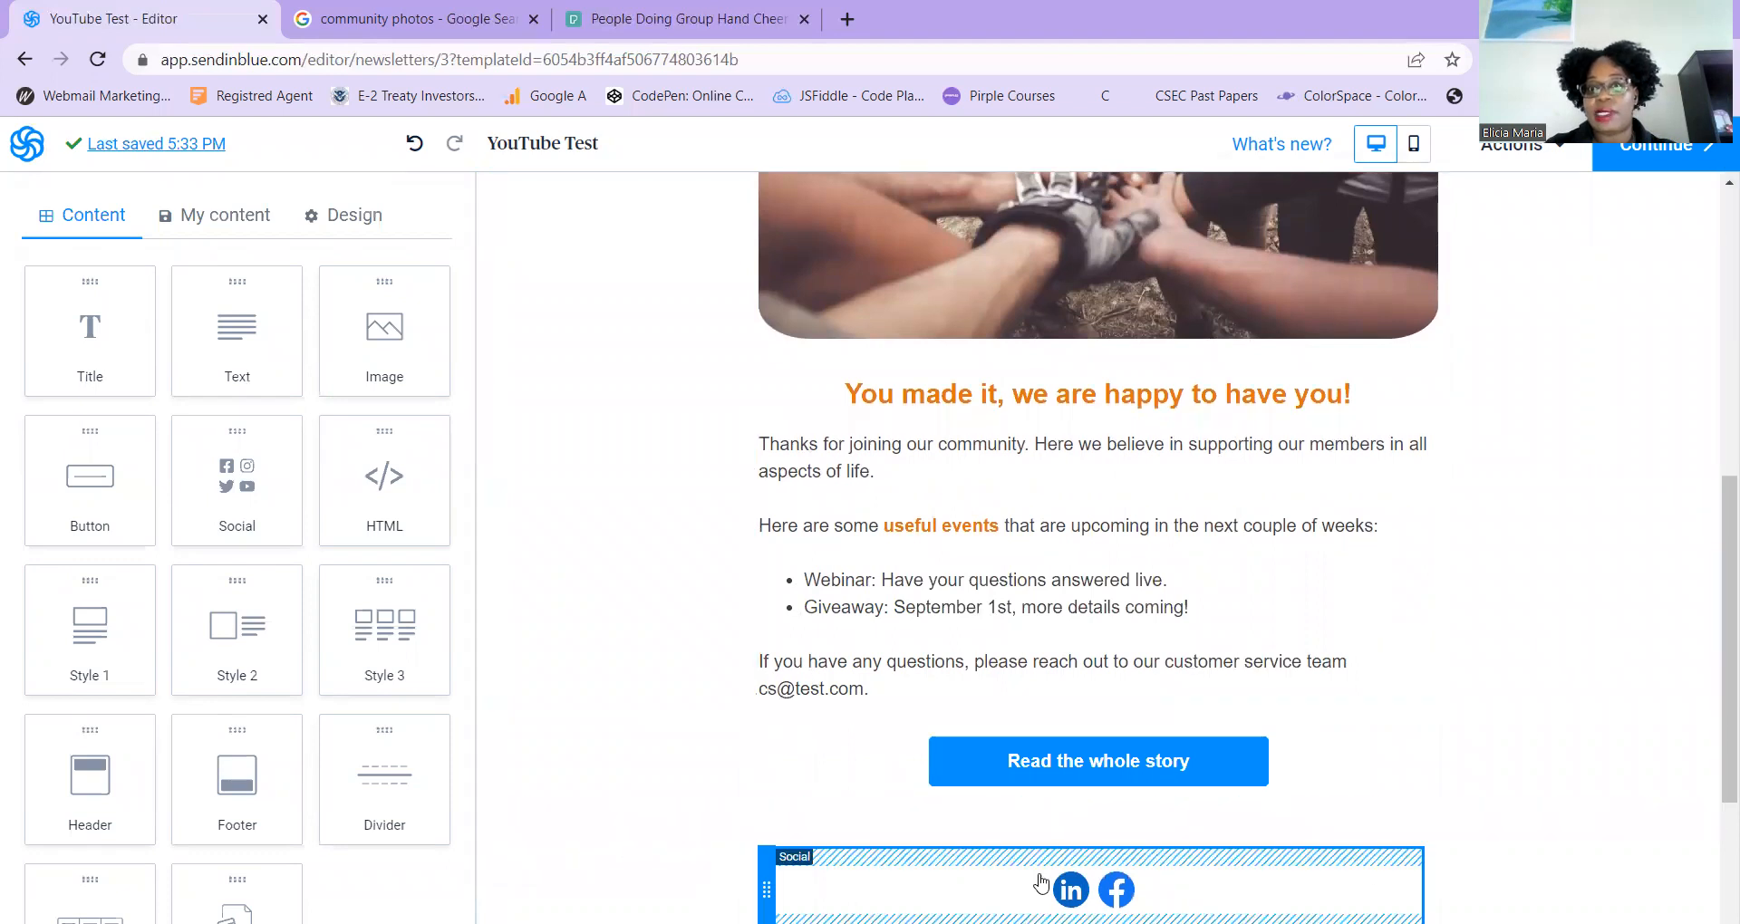
drag(1712, 580, 1715, 638)
click(1084, 608)
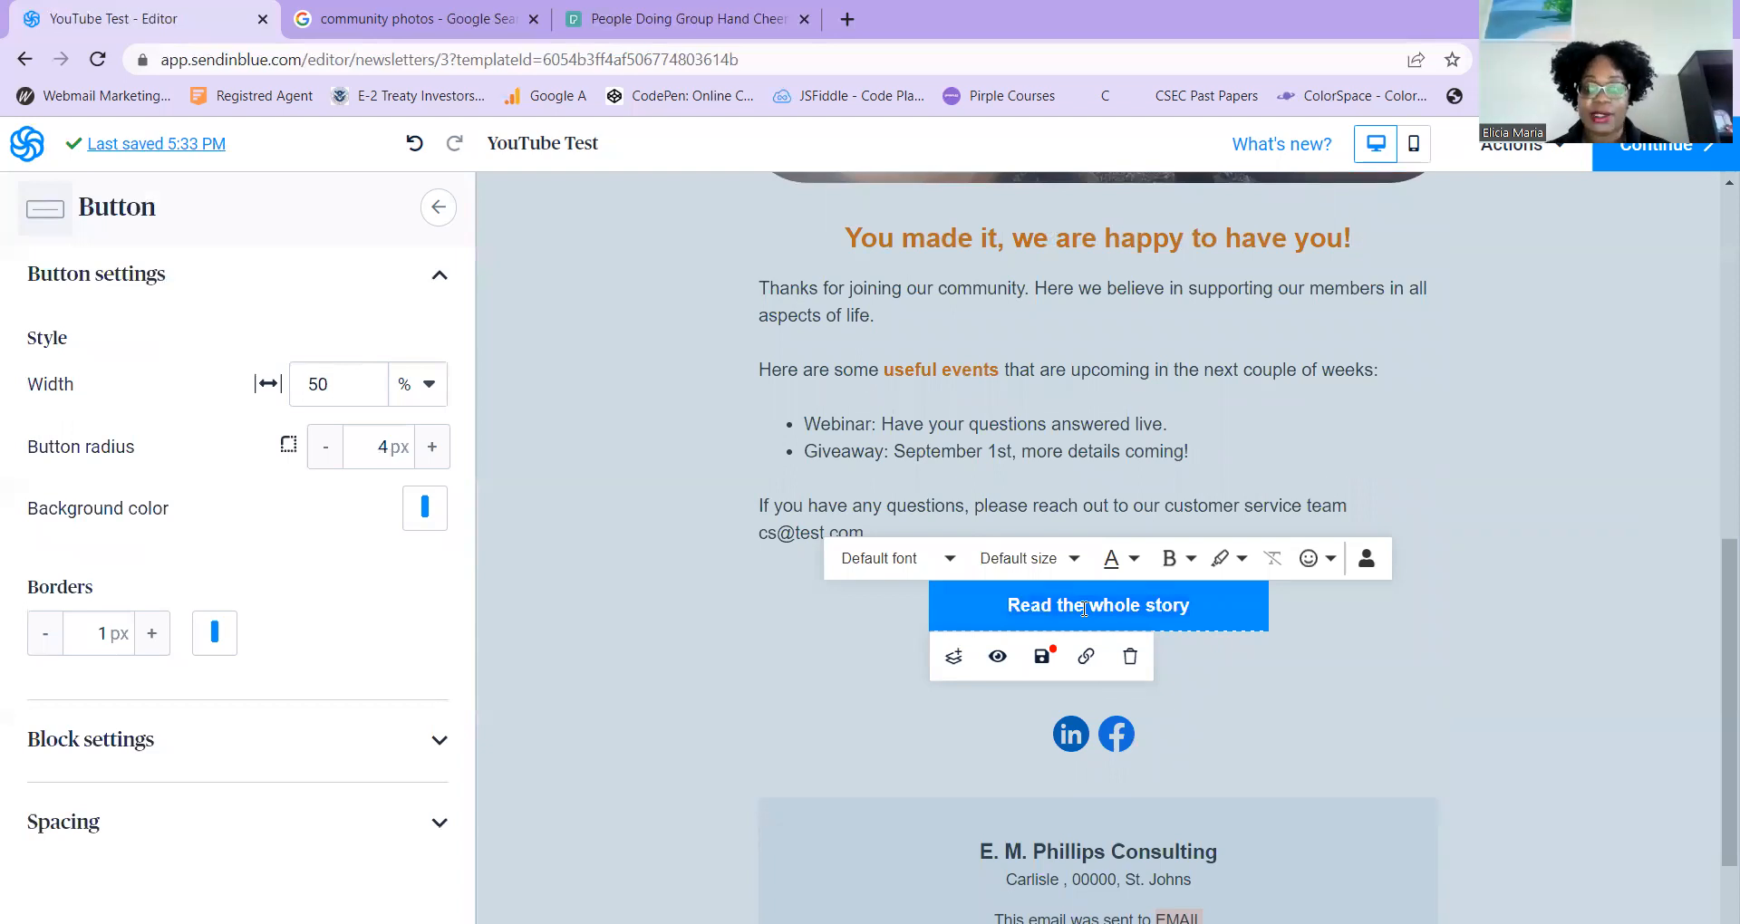
key(ctrl+a)
text(Join)
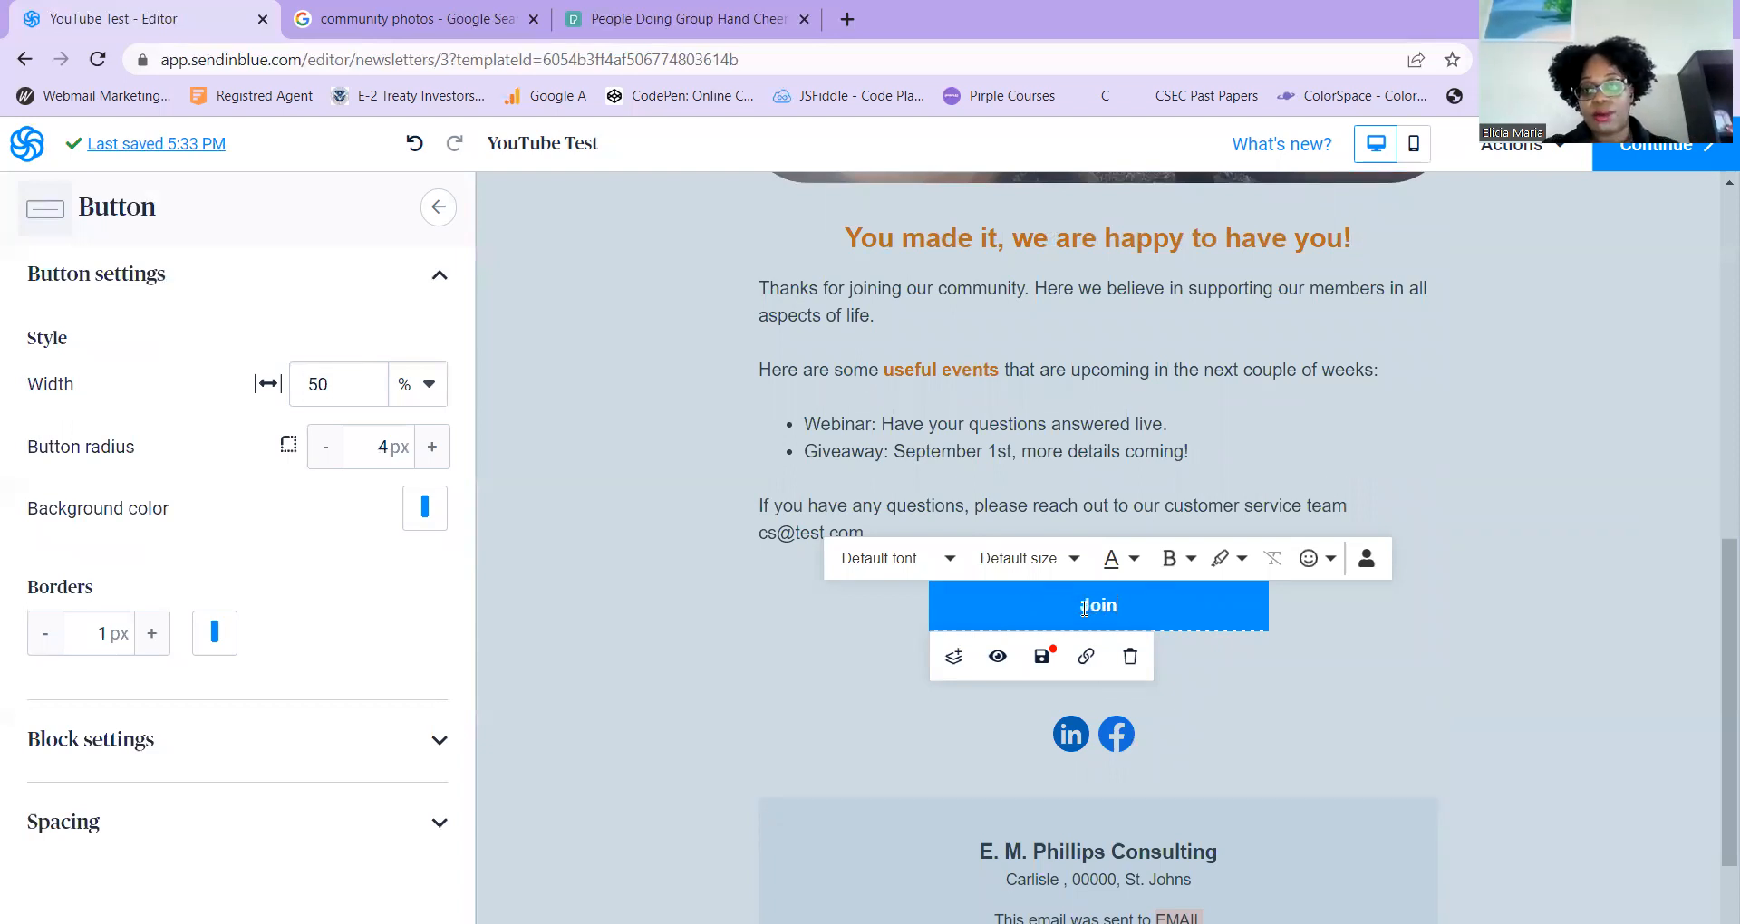
text( Our F)
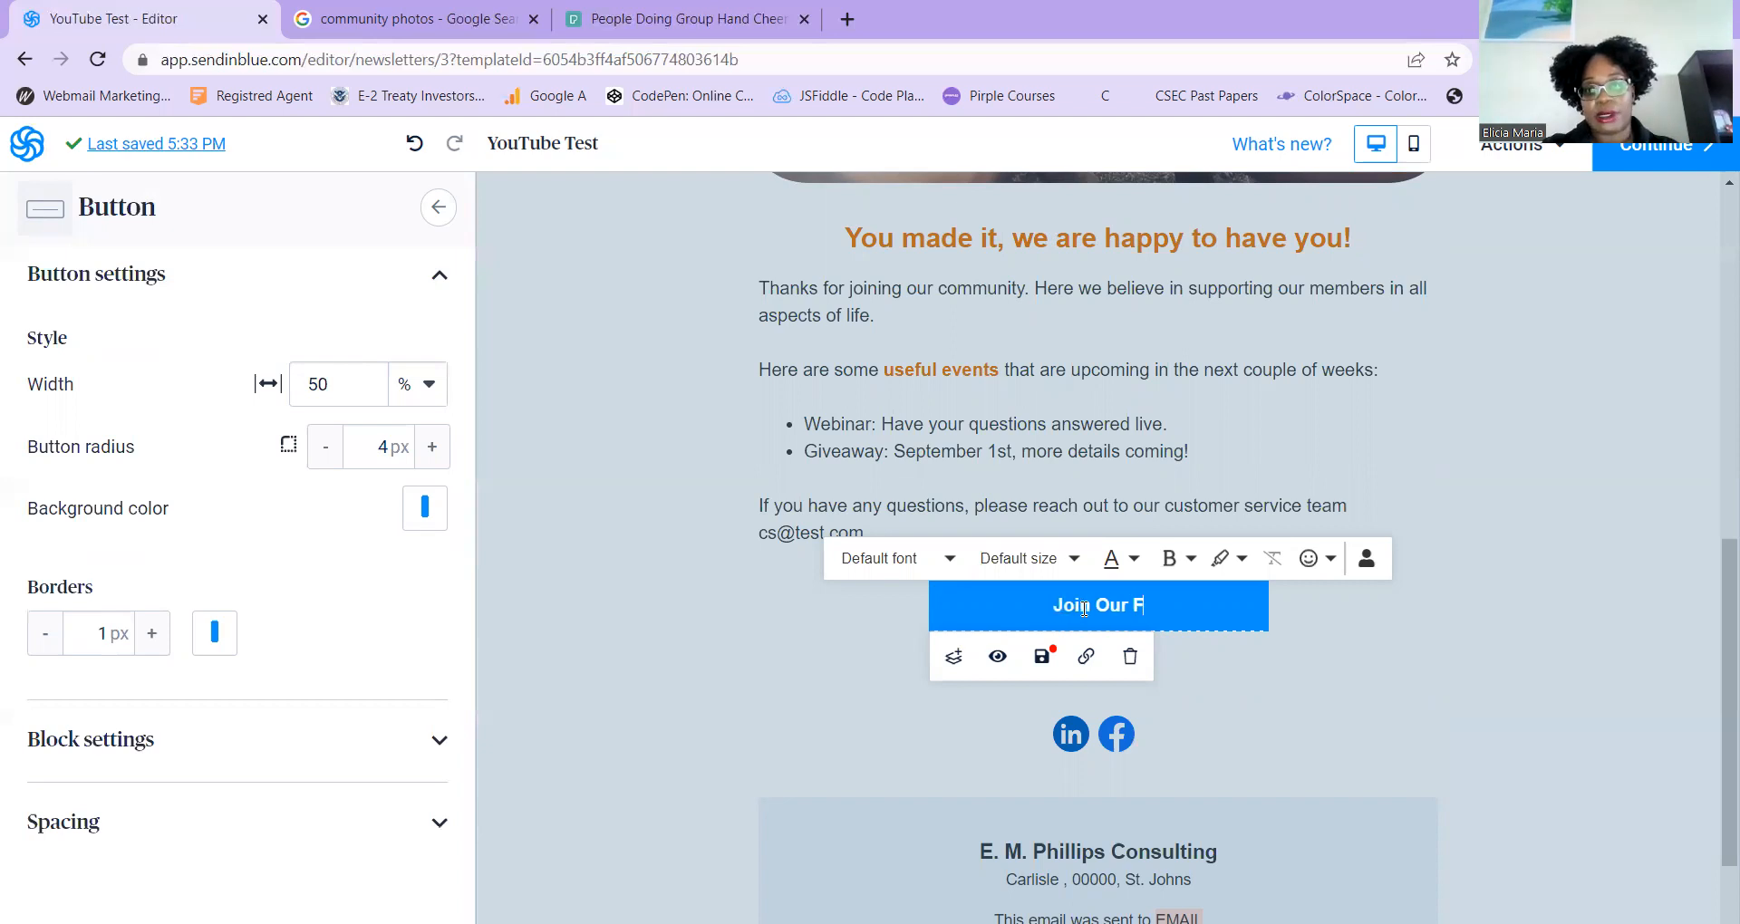
text(acebook Group)
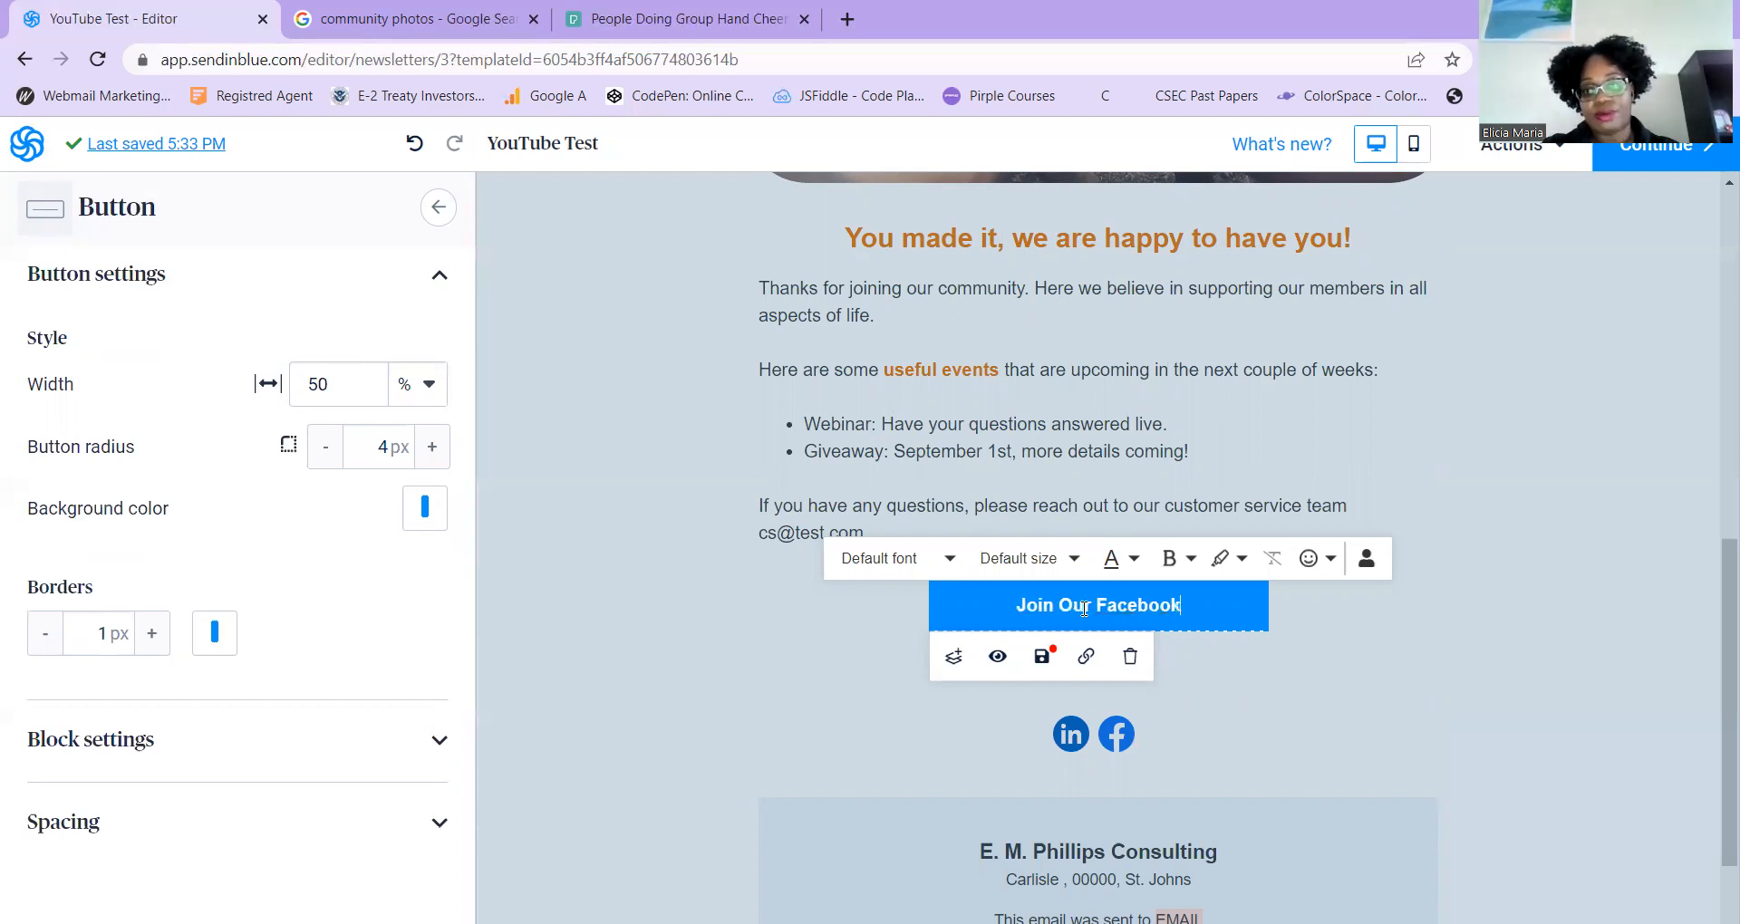
click(1569, 726)
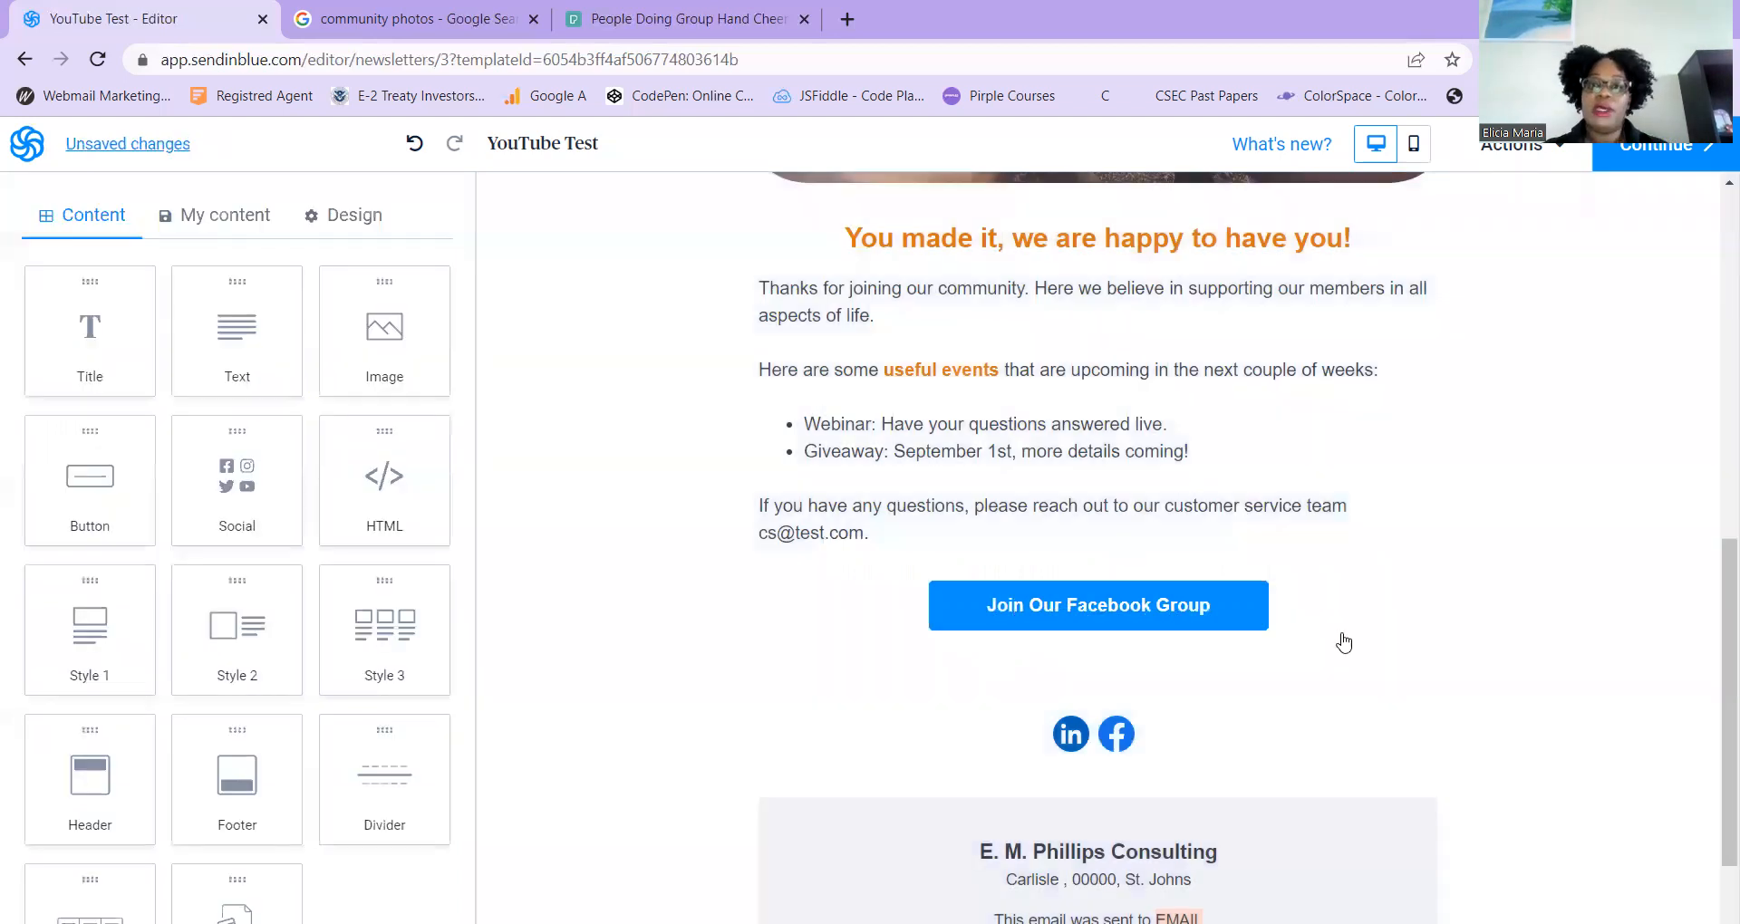
Change the Facebook group button's background colour to dark green, hex 23941A
click(1163, 581)
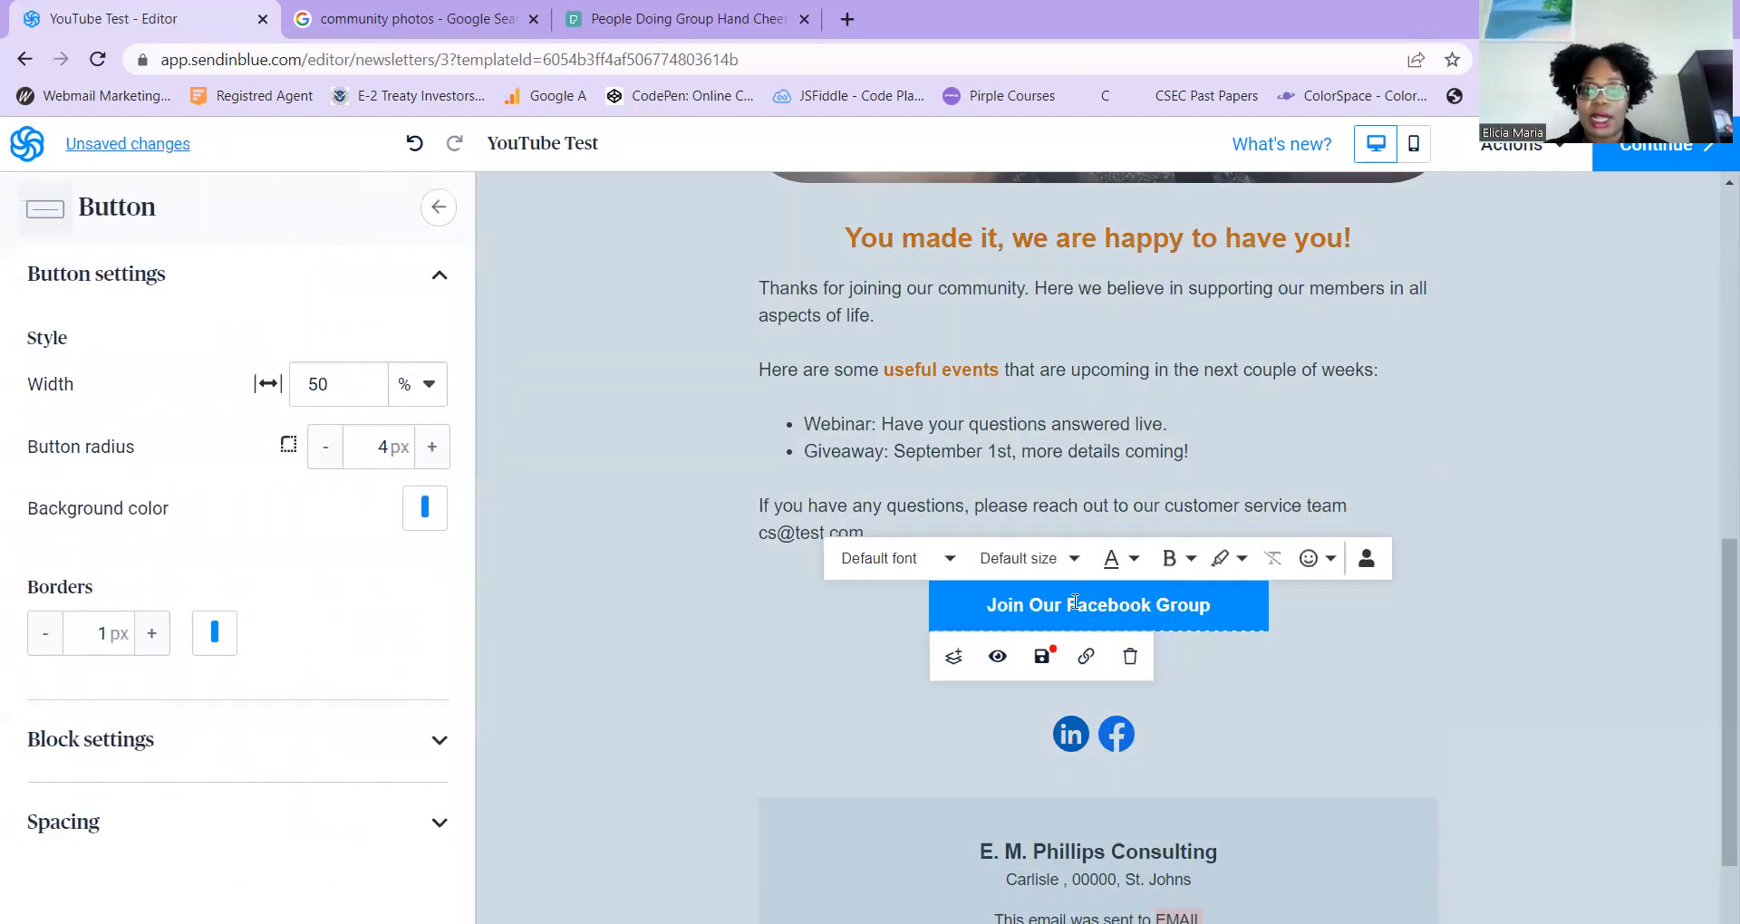
click(426, 512)
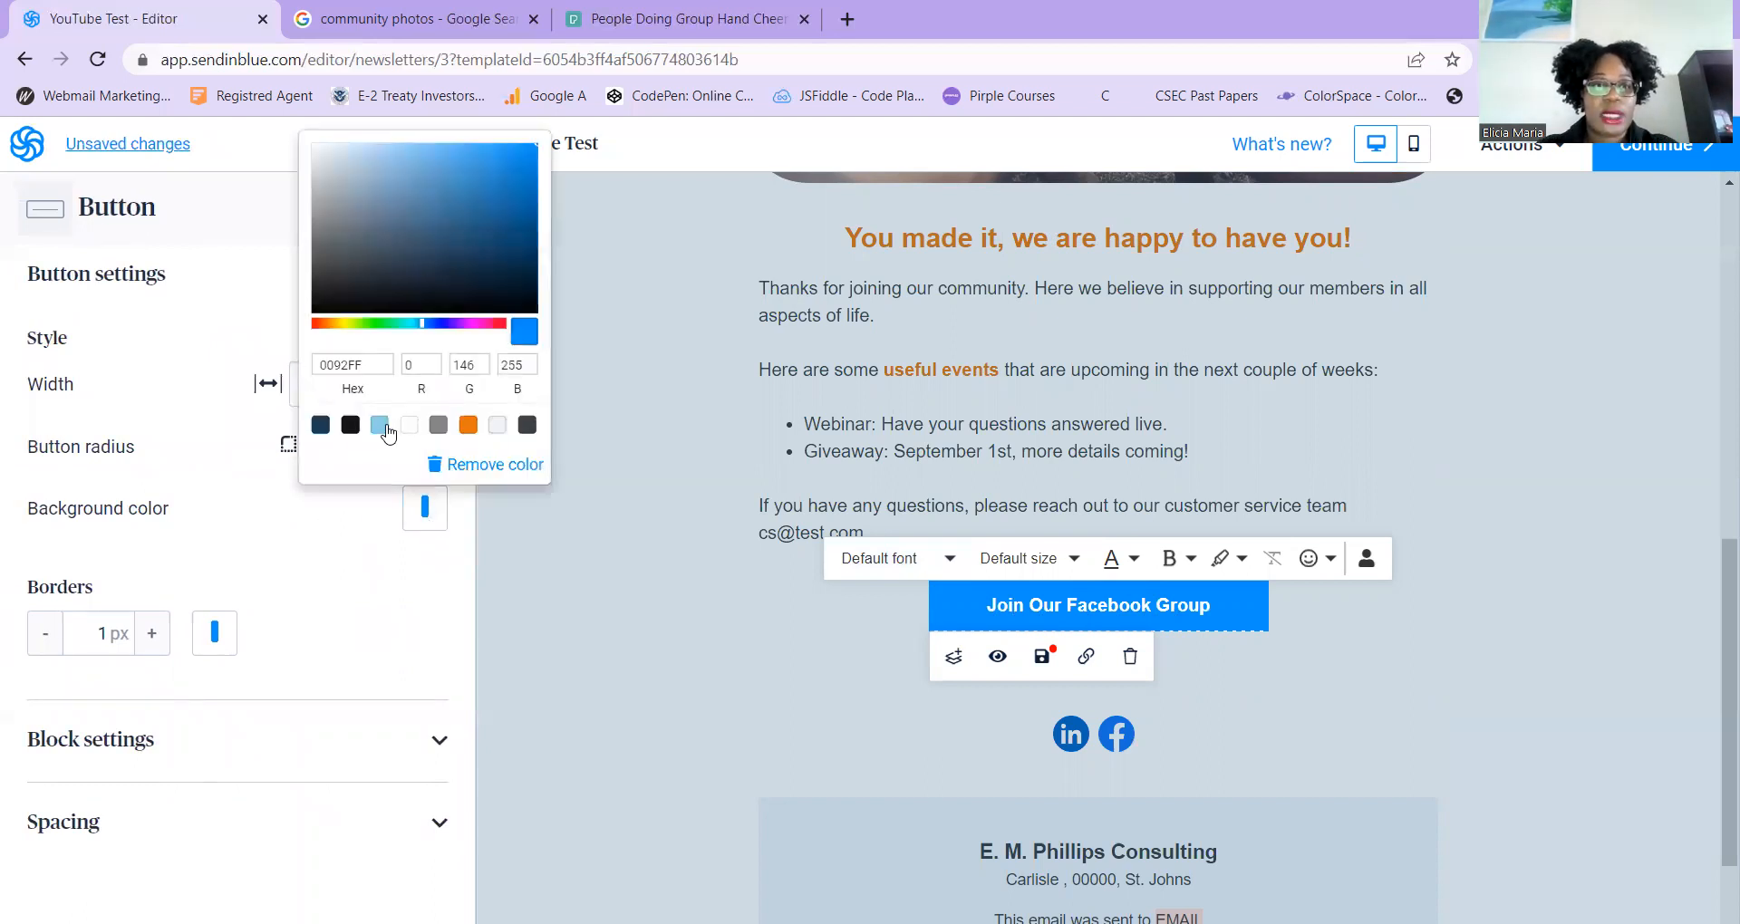
click(320, 325)
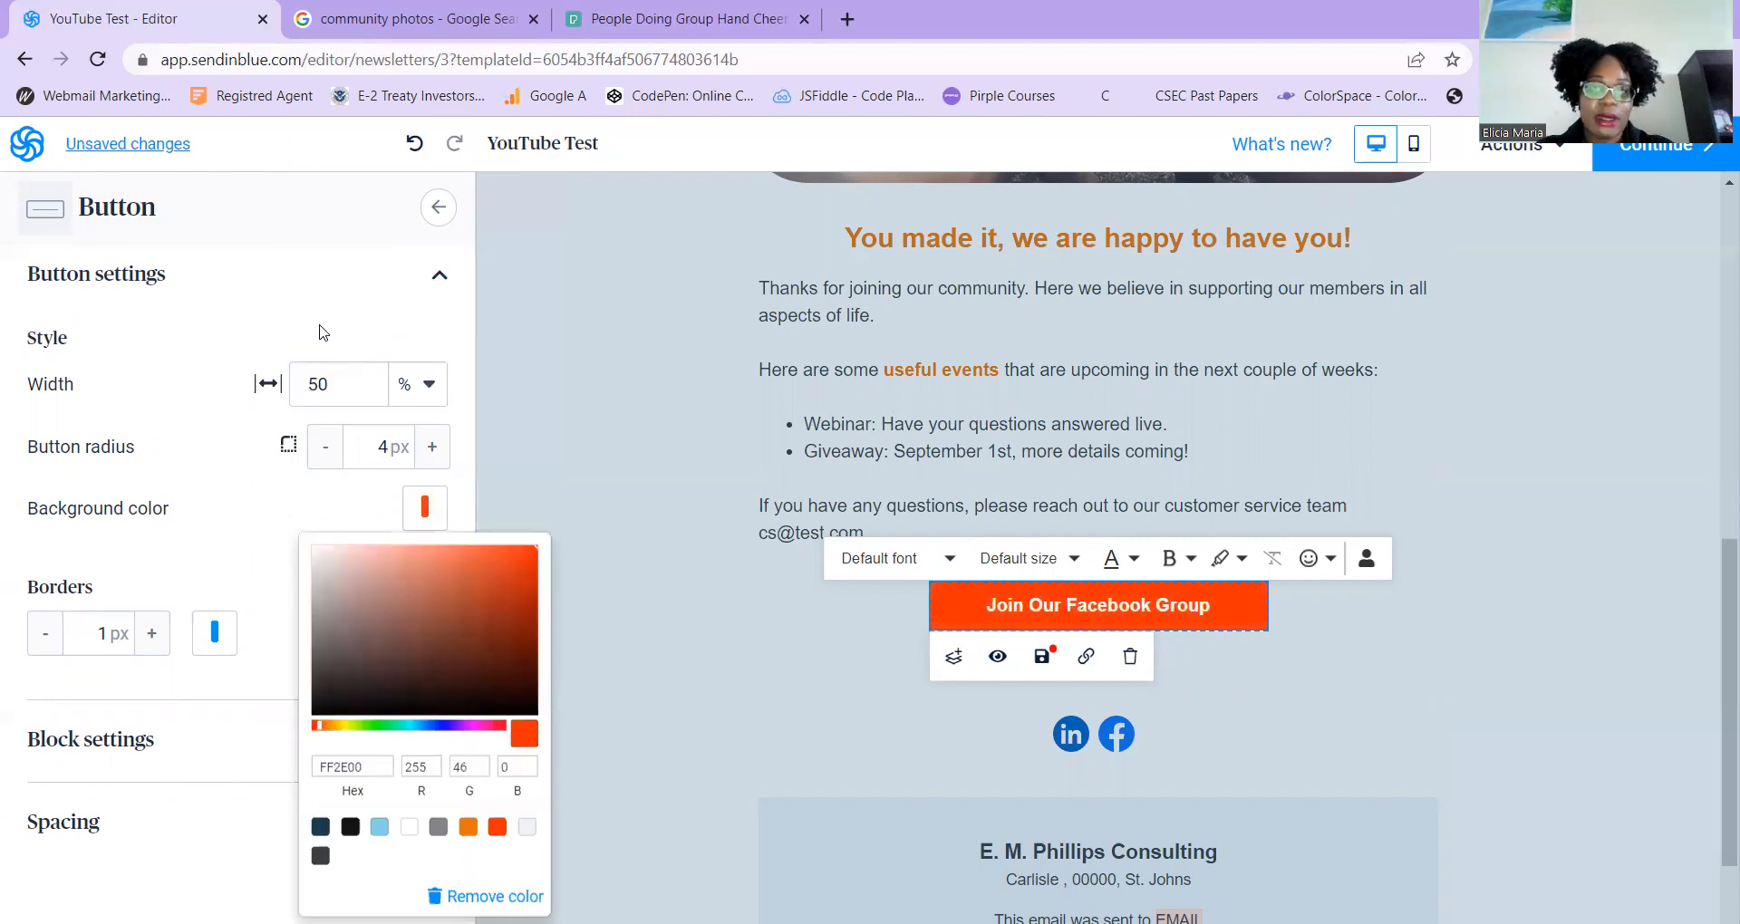
click(376, 726)
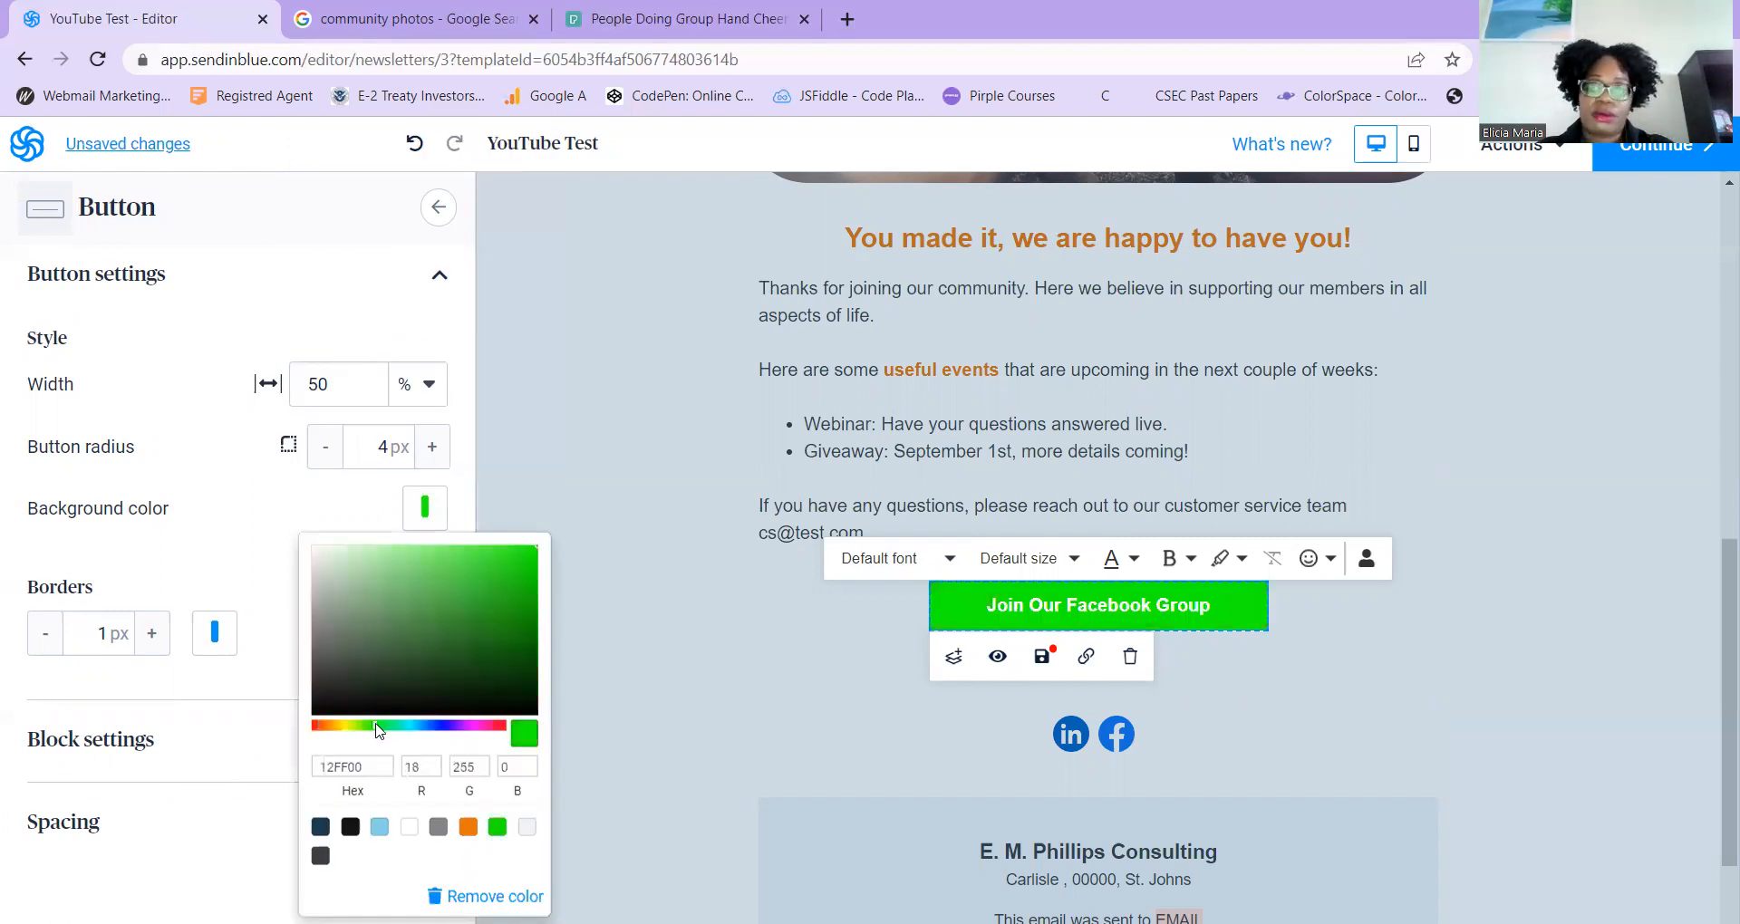
click(497, 592)
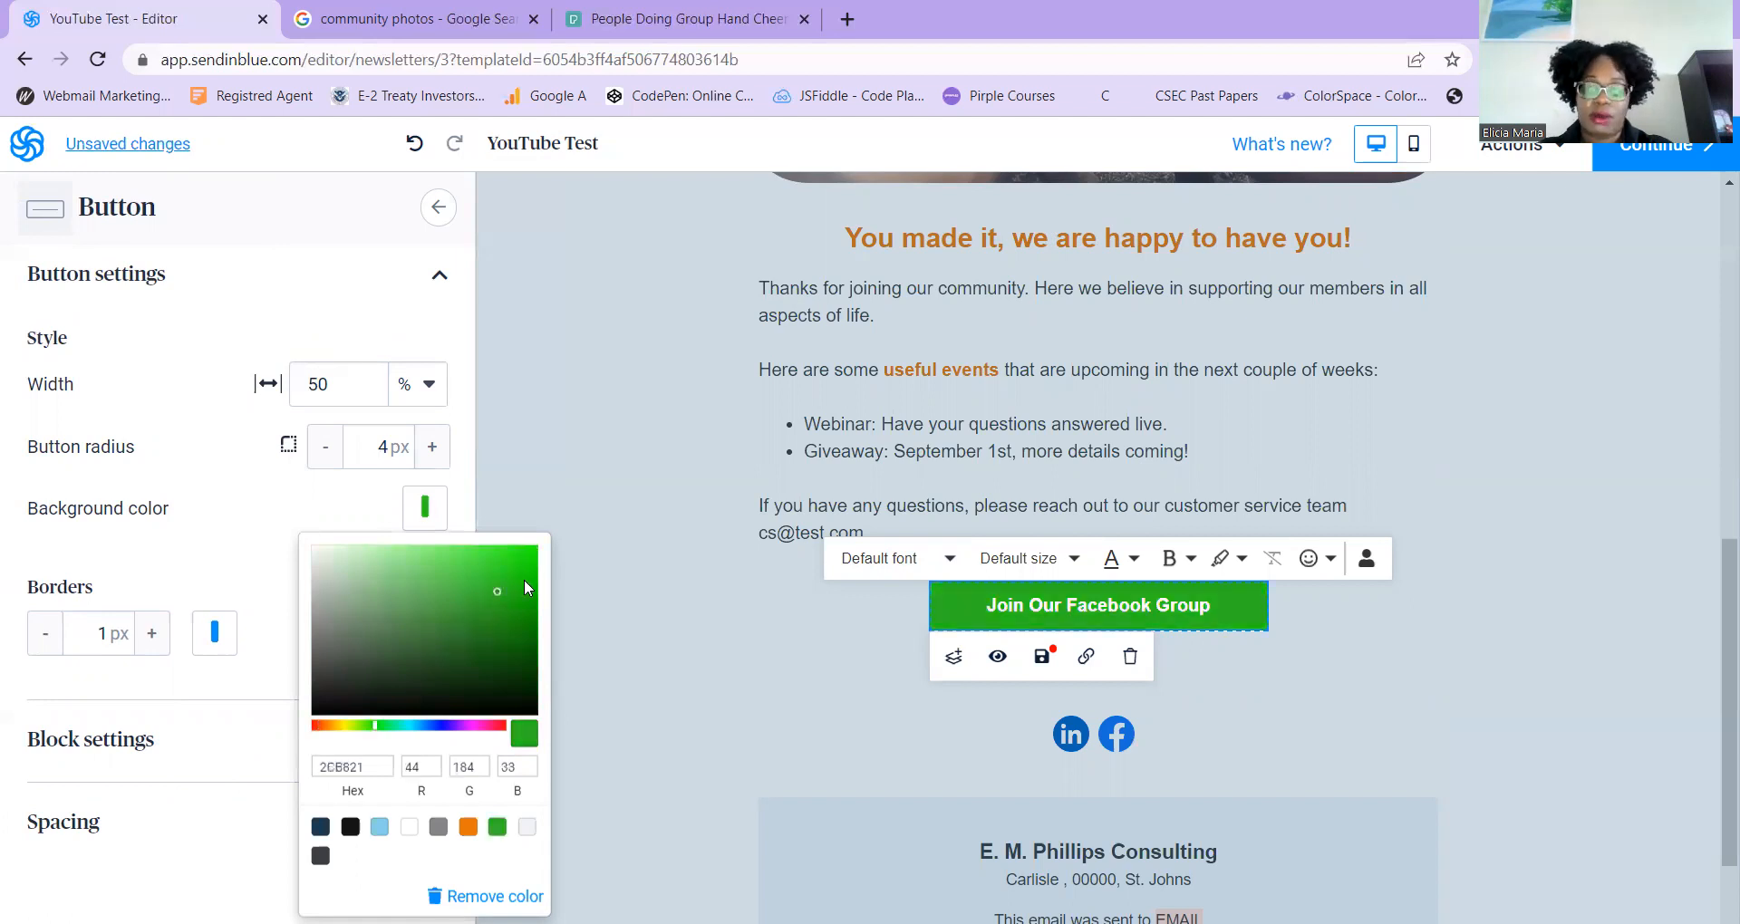
click(498, 617)
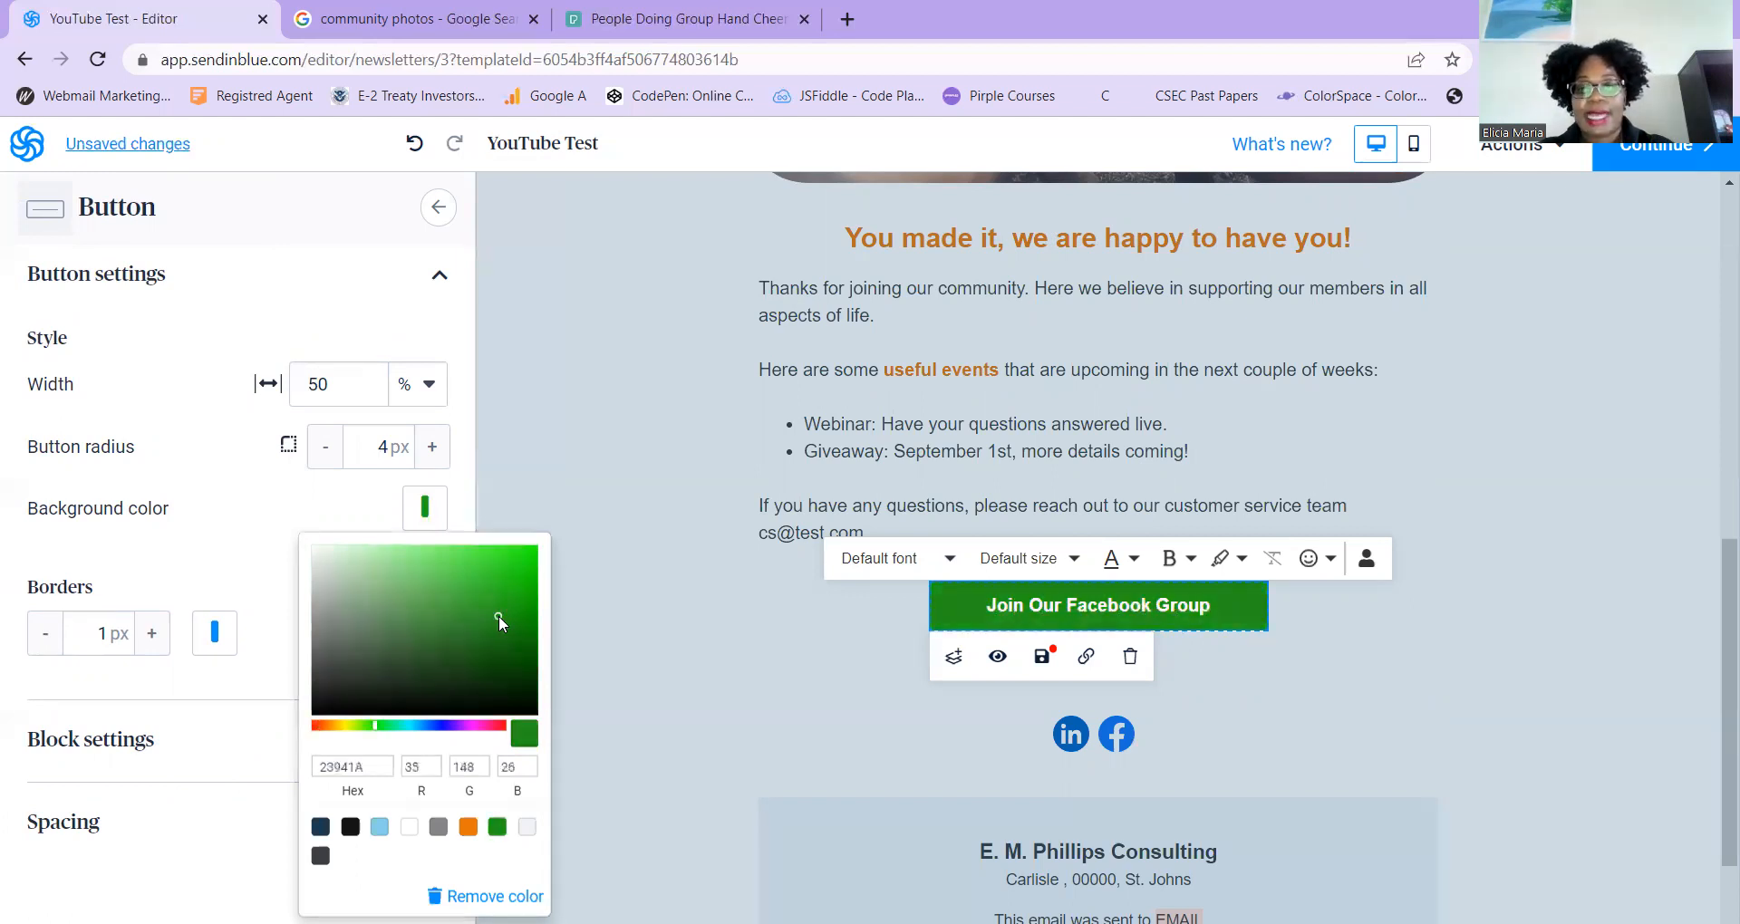
click(655, 623)
Set the font size of the "Join Our Facebook Group" button label to 19px
click(1049, 614)
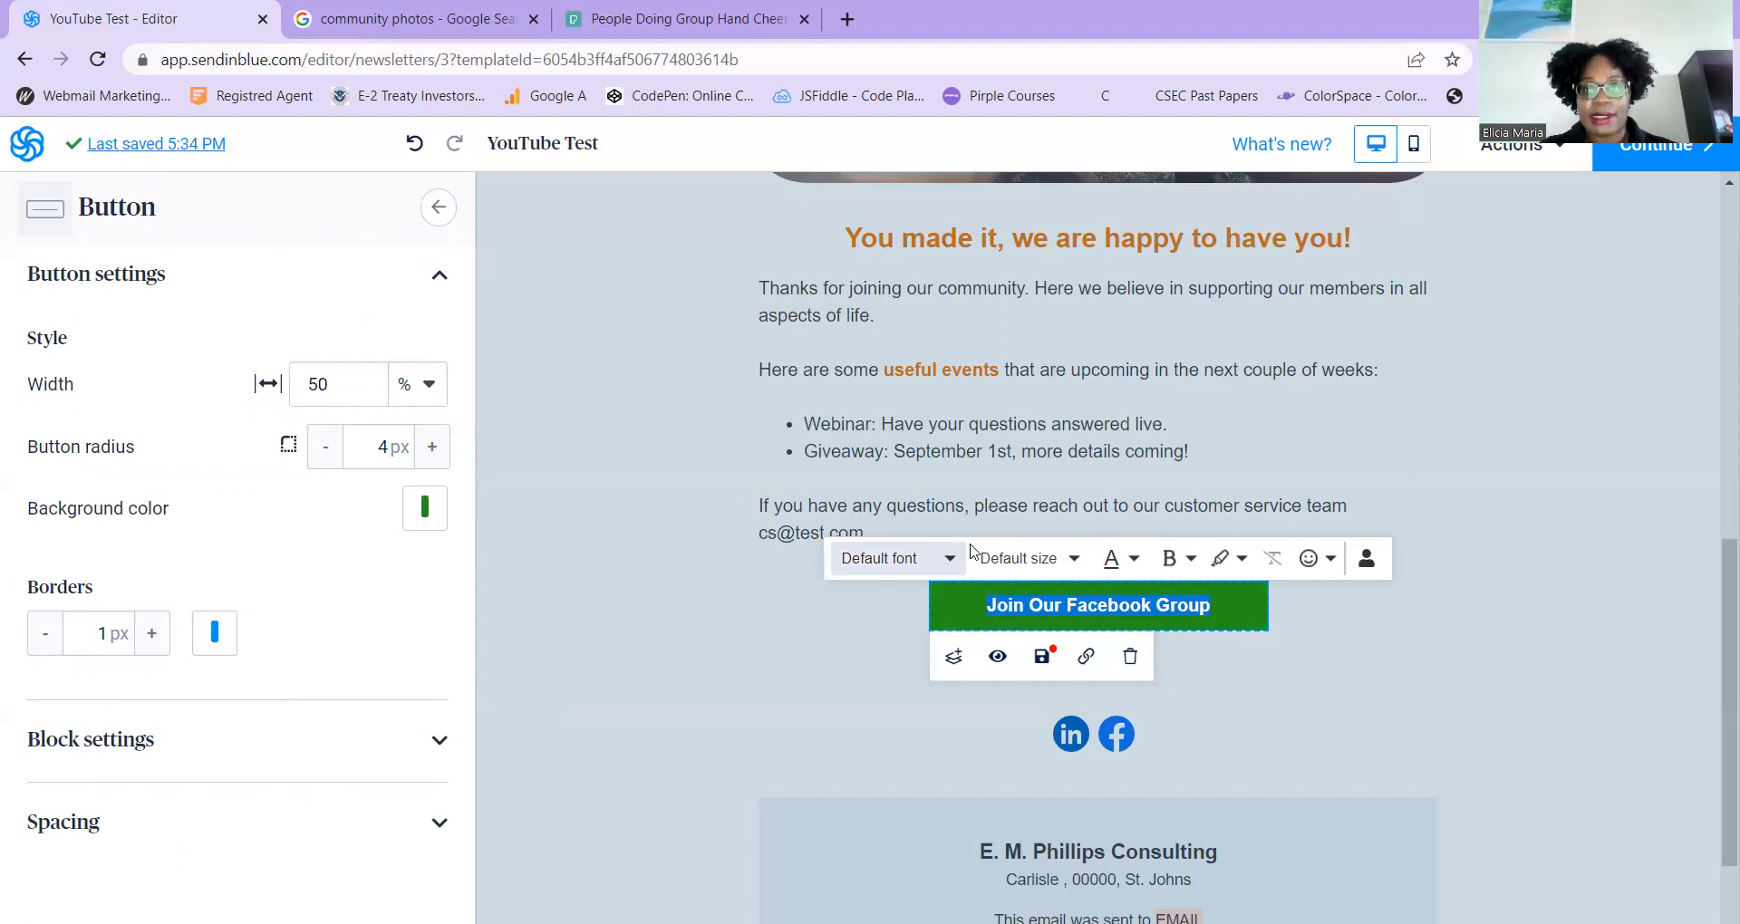
click(999, 554)
click(1042, 519)
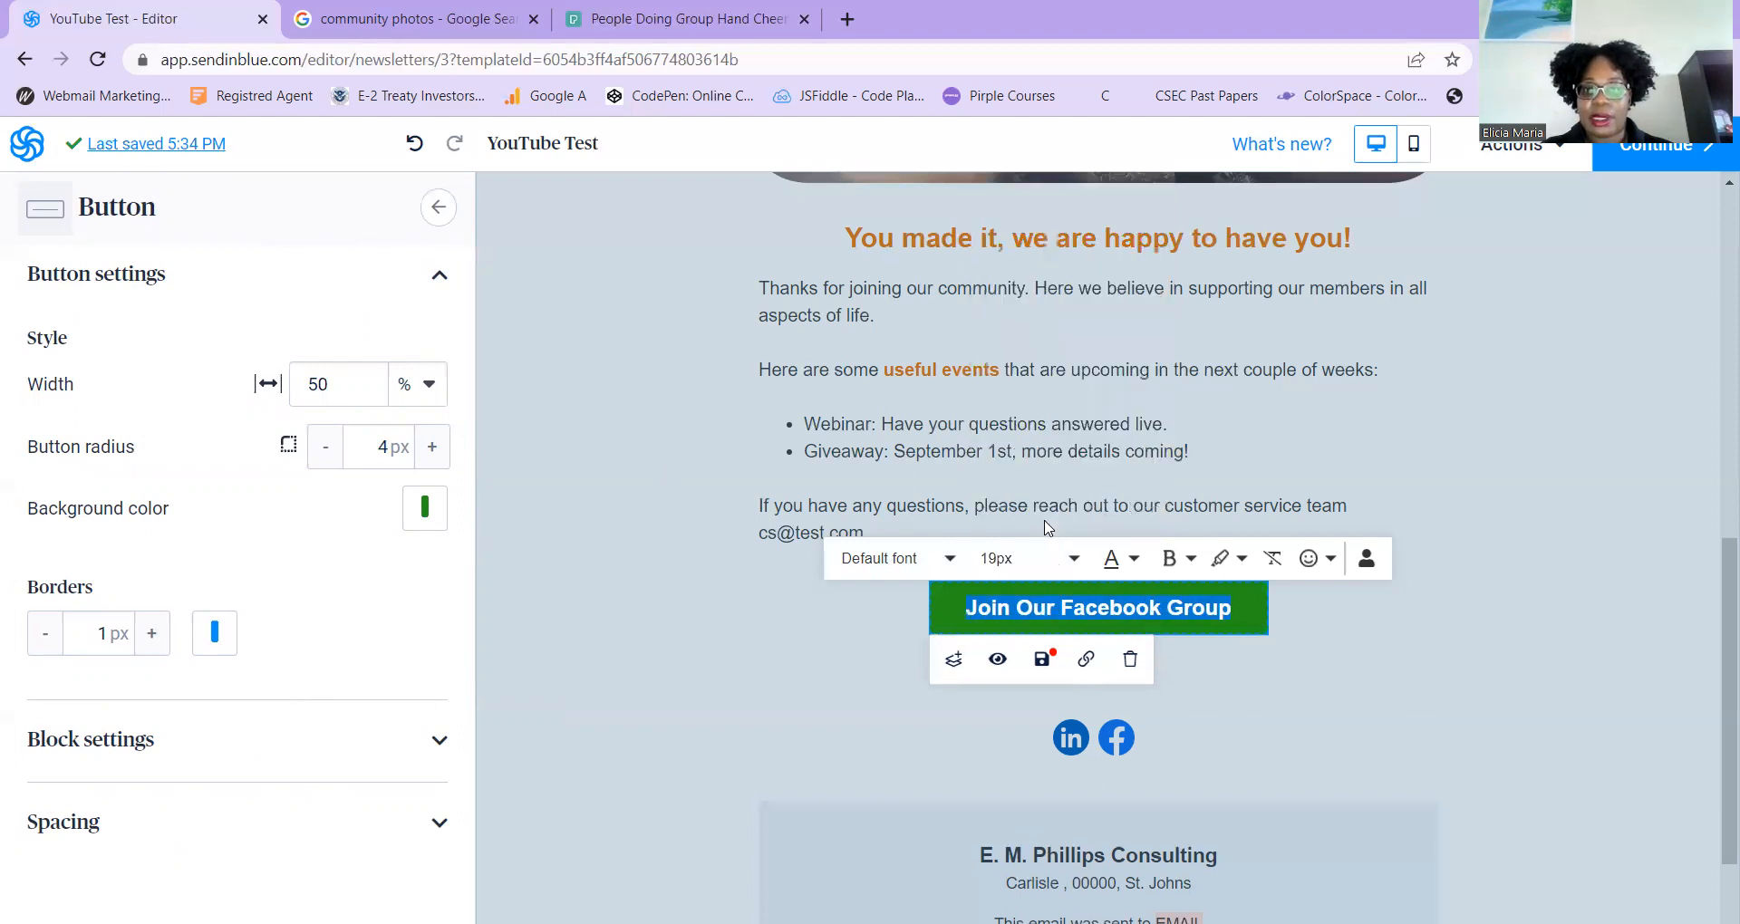
click(627, 686)
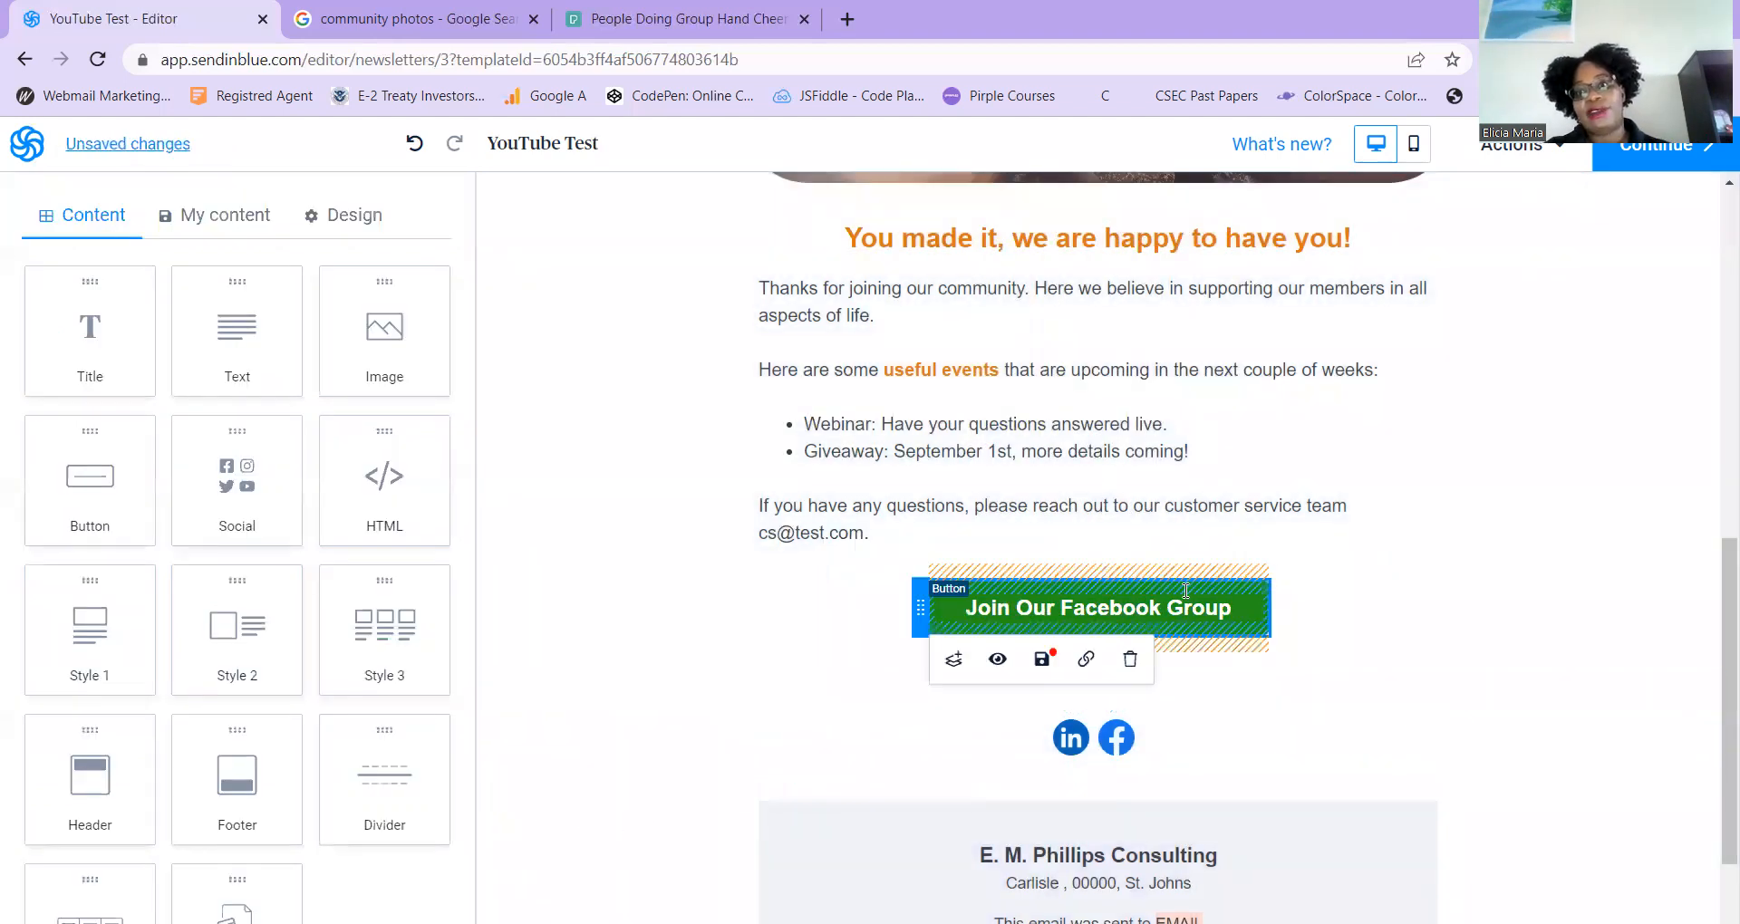
click(1185, 591)
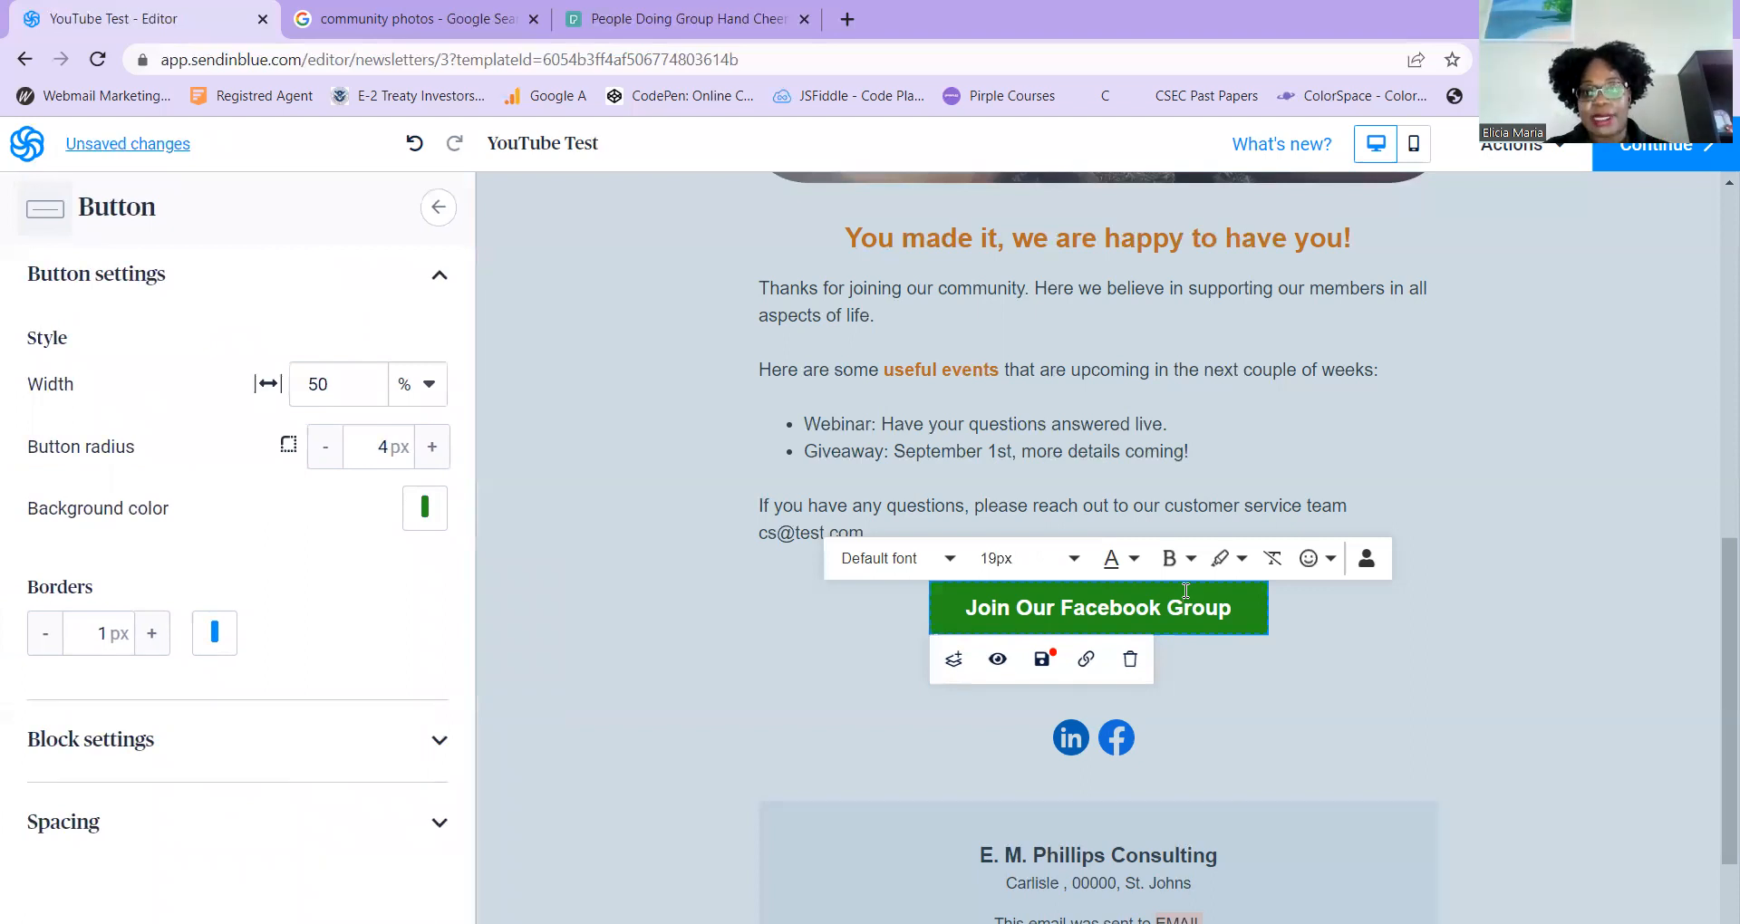
click(1086, 660)
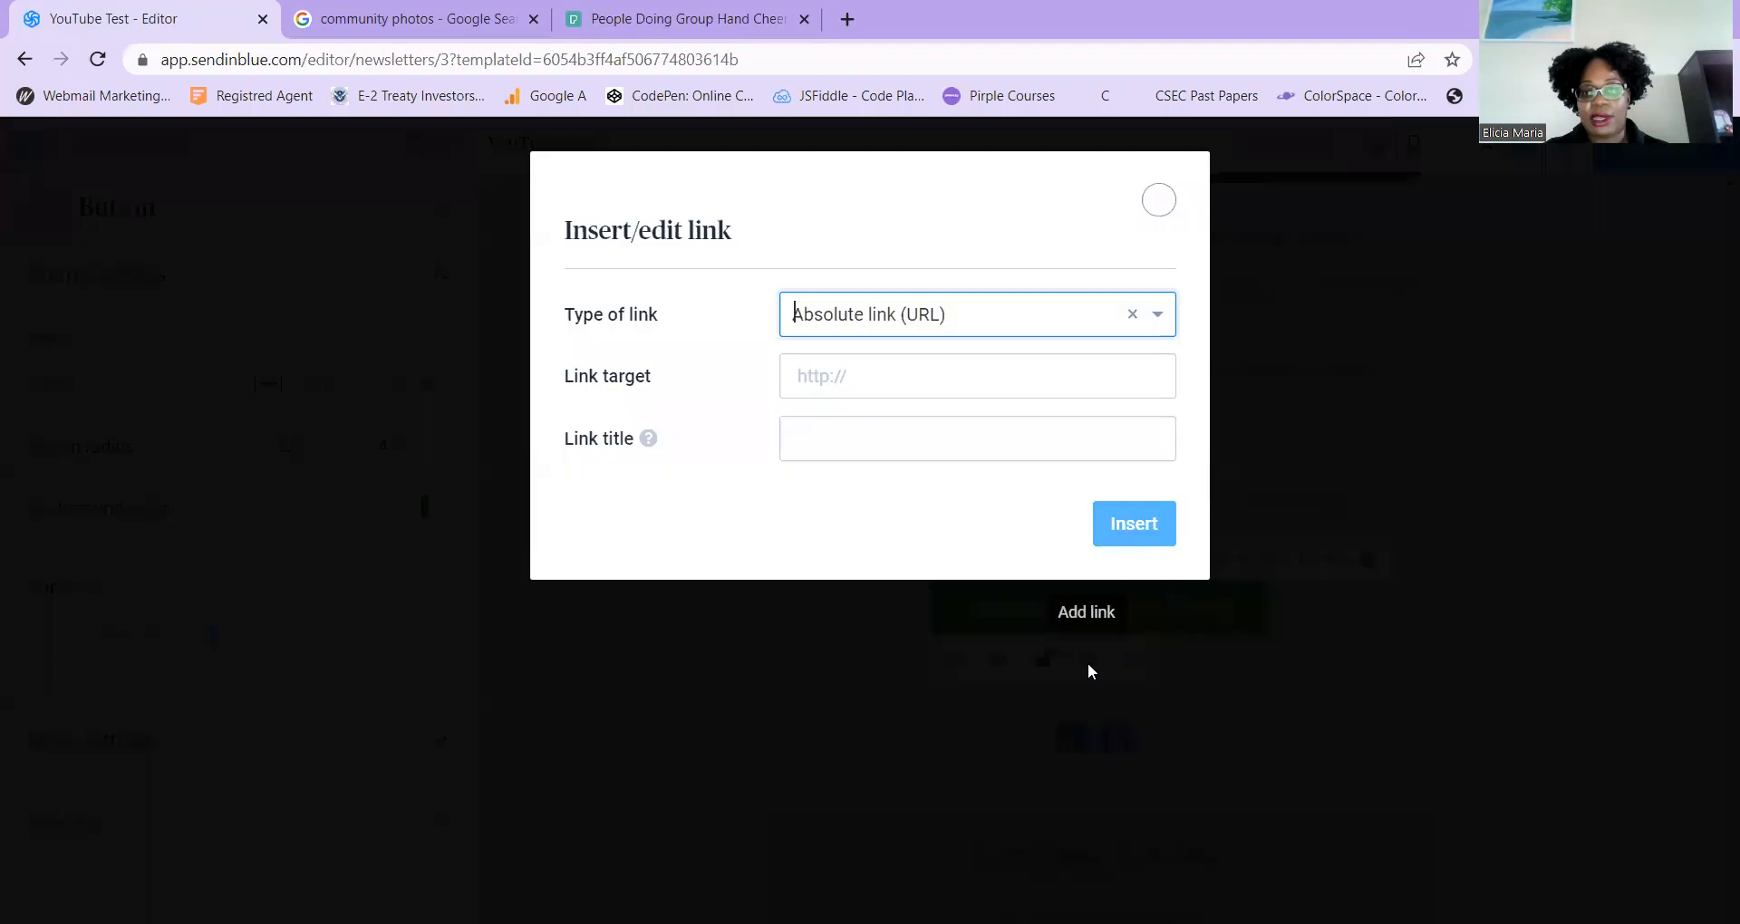
click(875, 379)
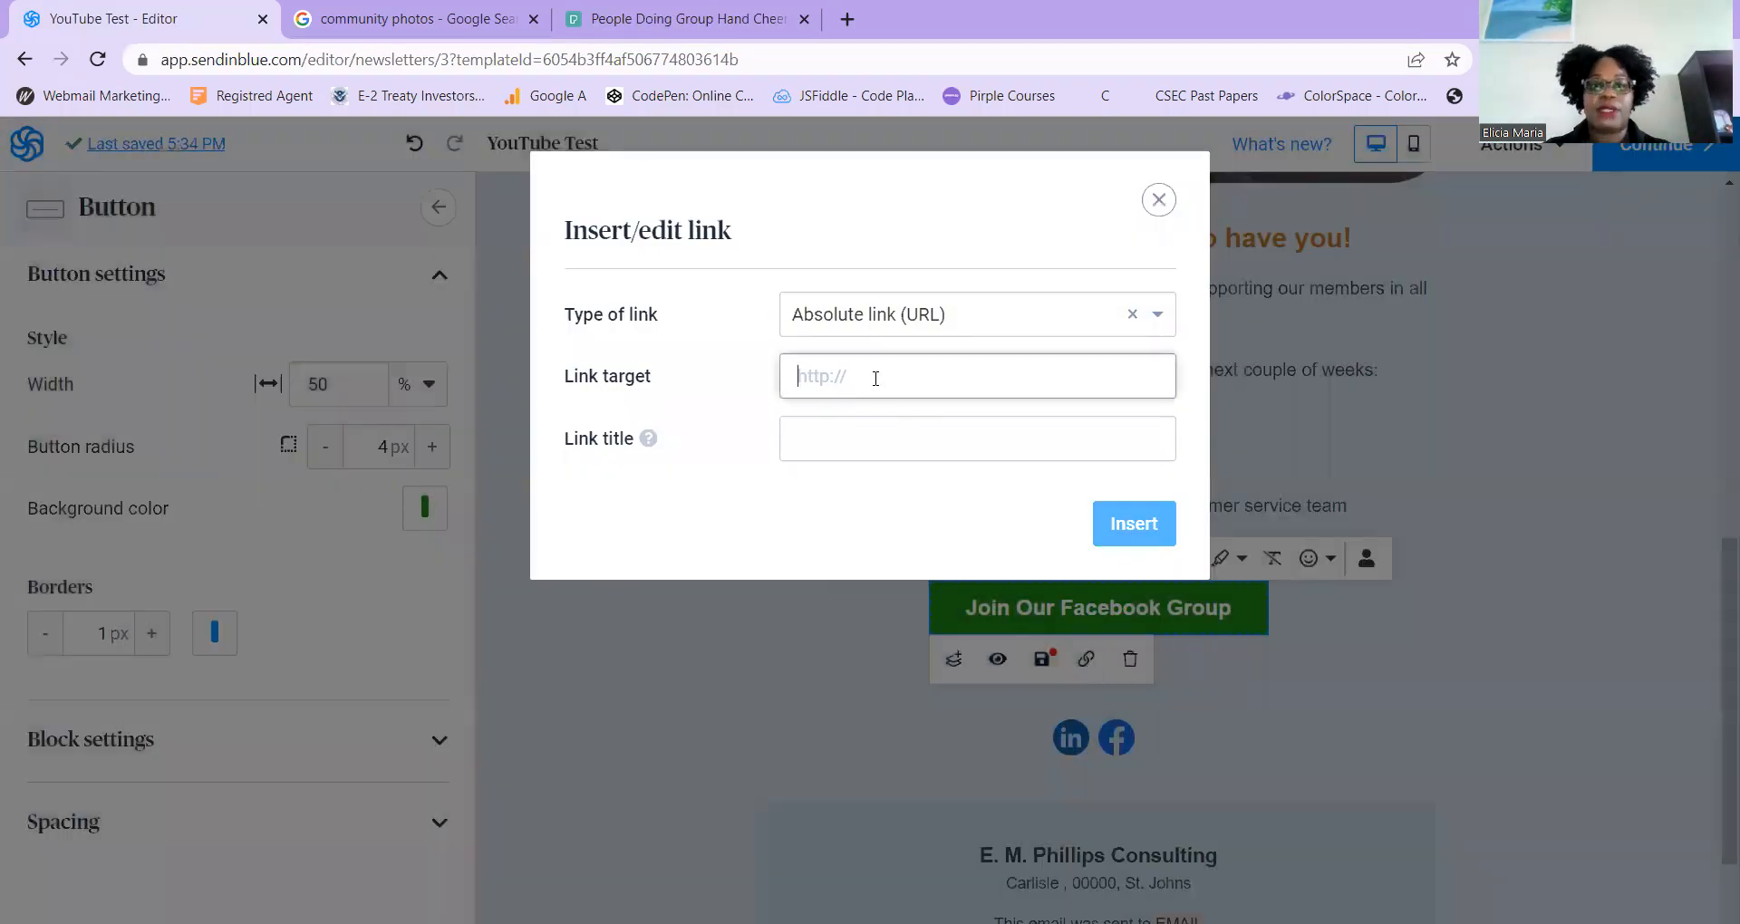
text(www.facebook.com)
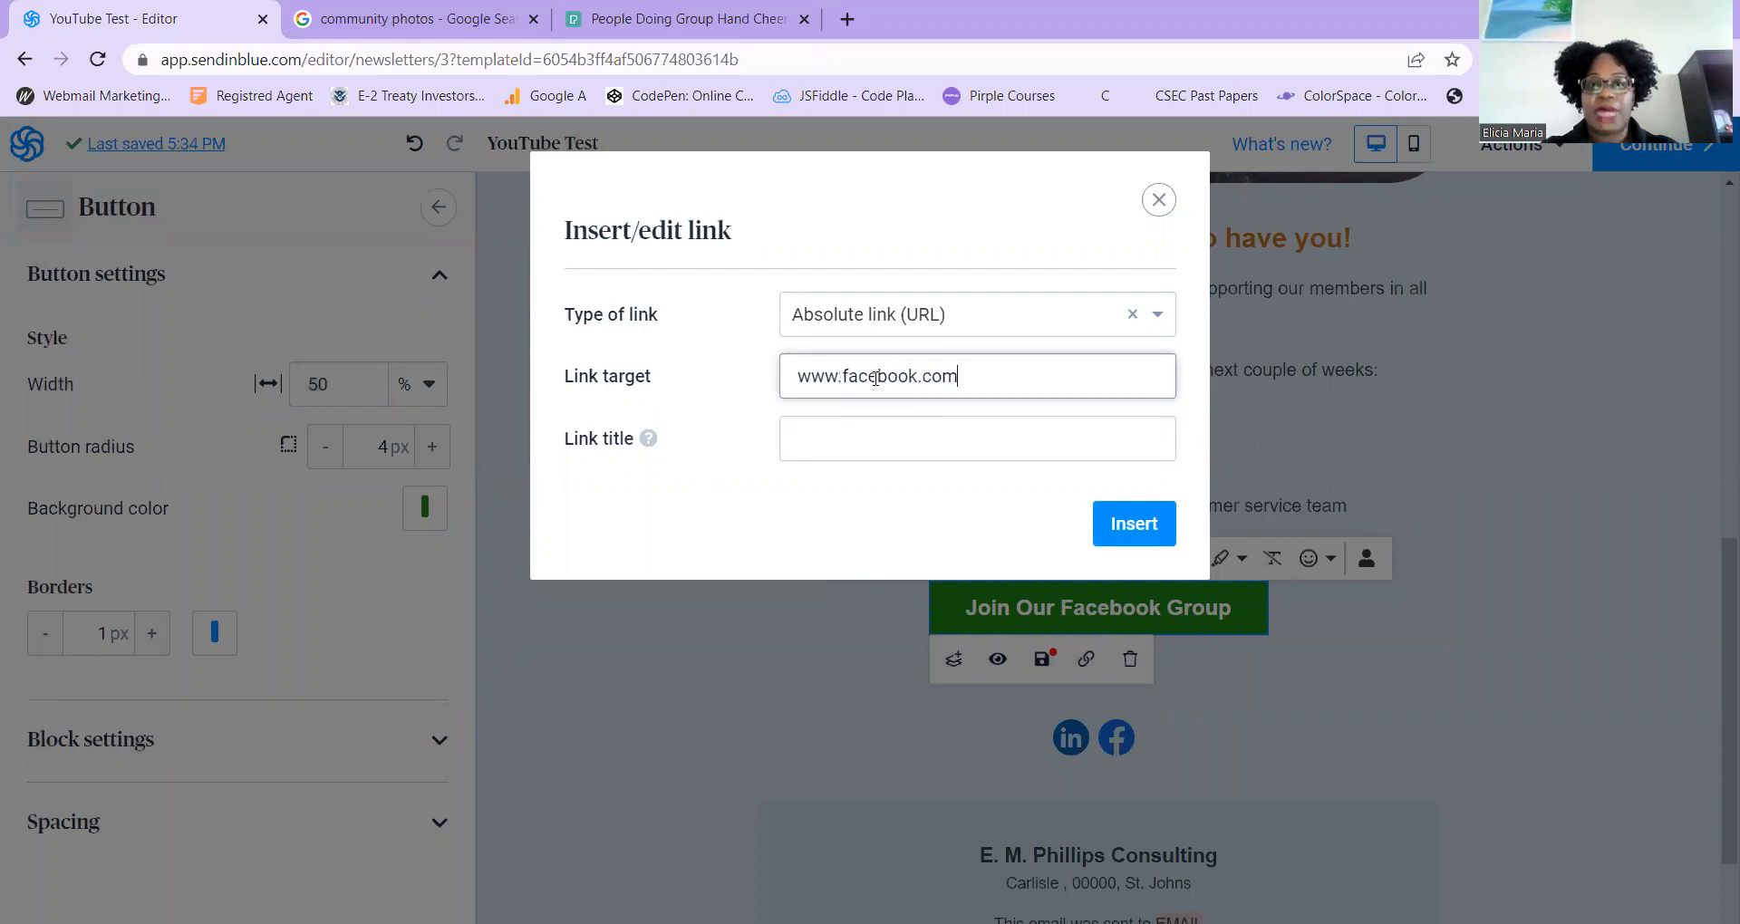
text(/pciage)
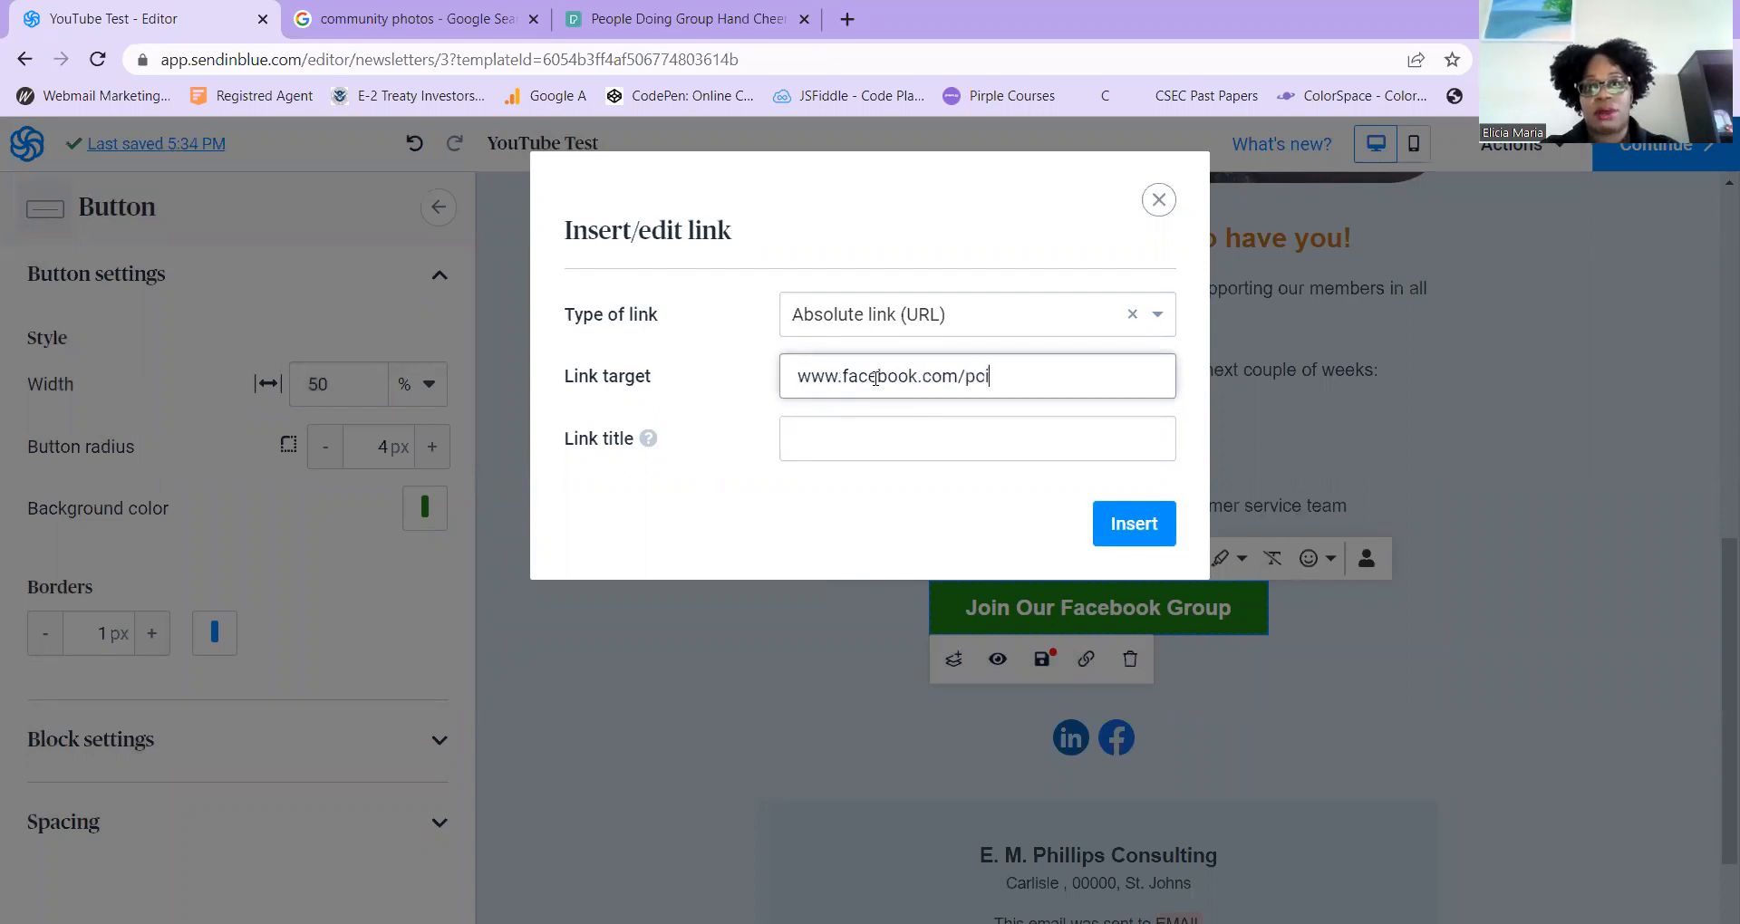
key(BackSpace)
key(BackSpace)
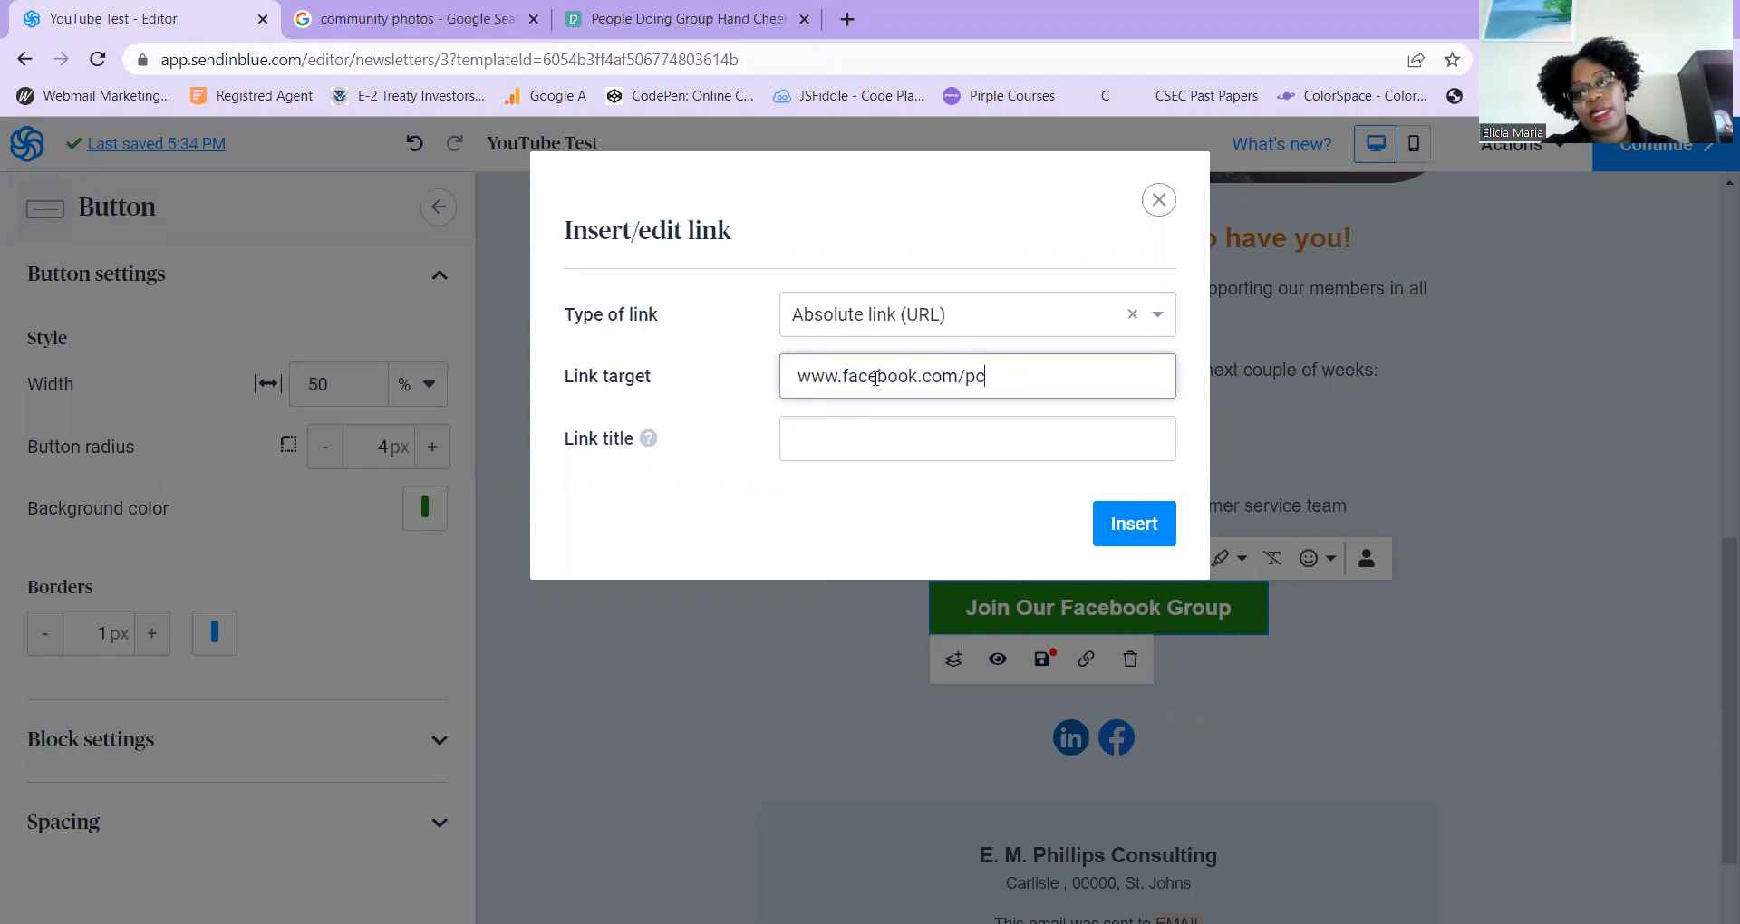
text(empcagency)
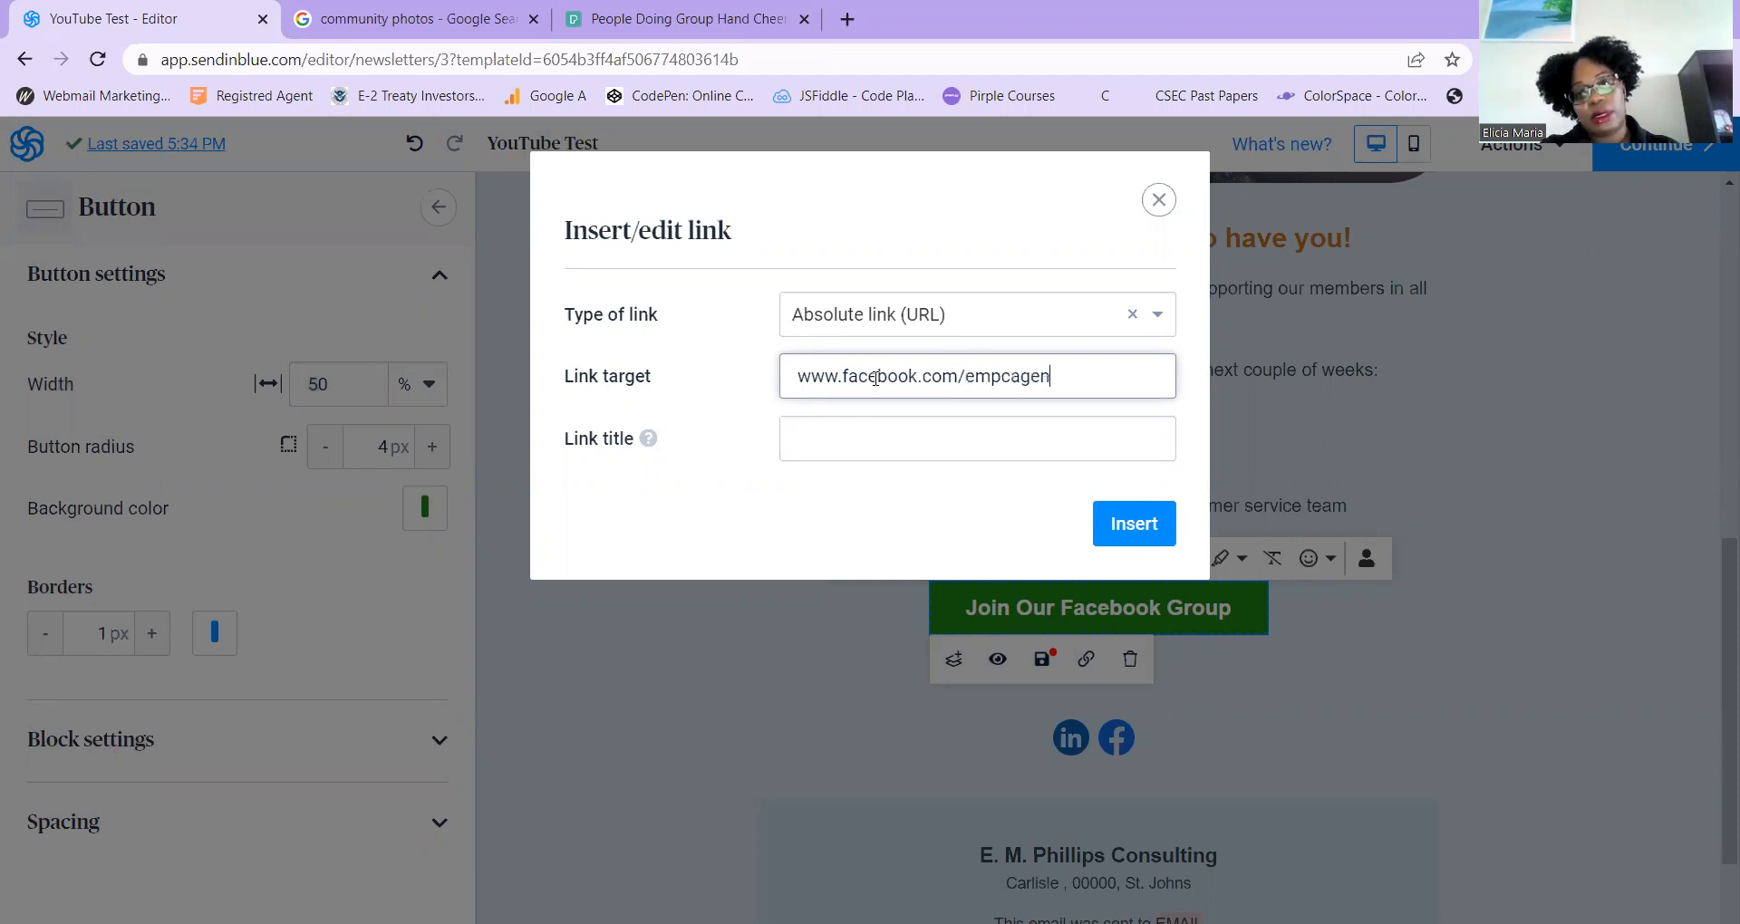
click(1130, 524)
click(1350, 638)
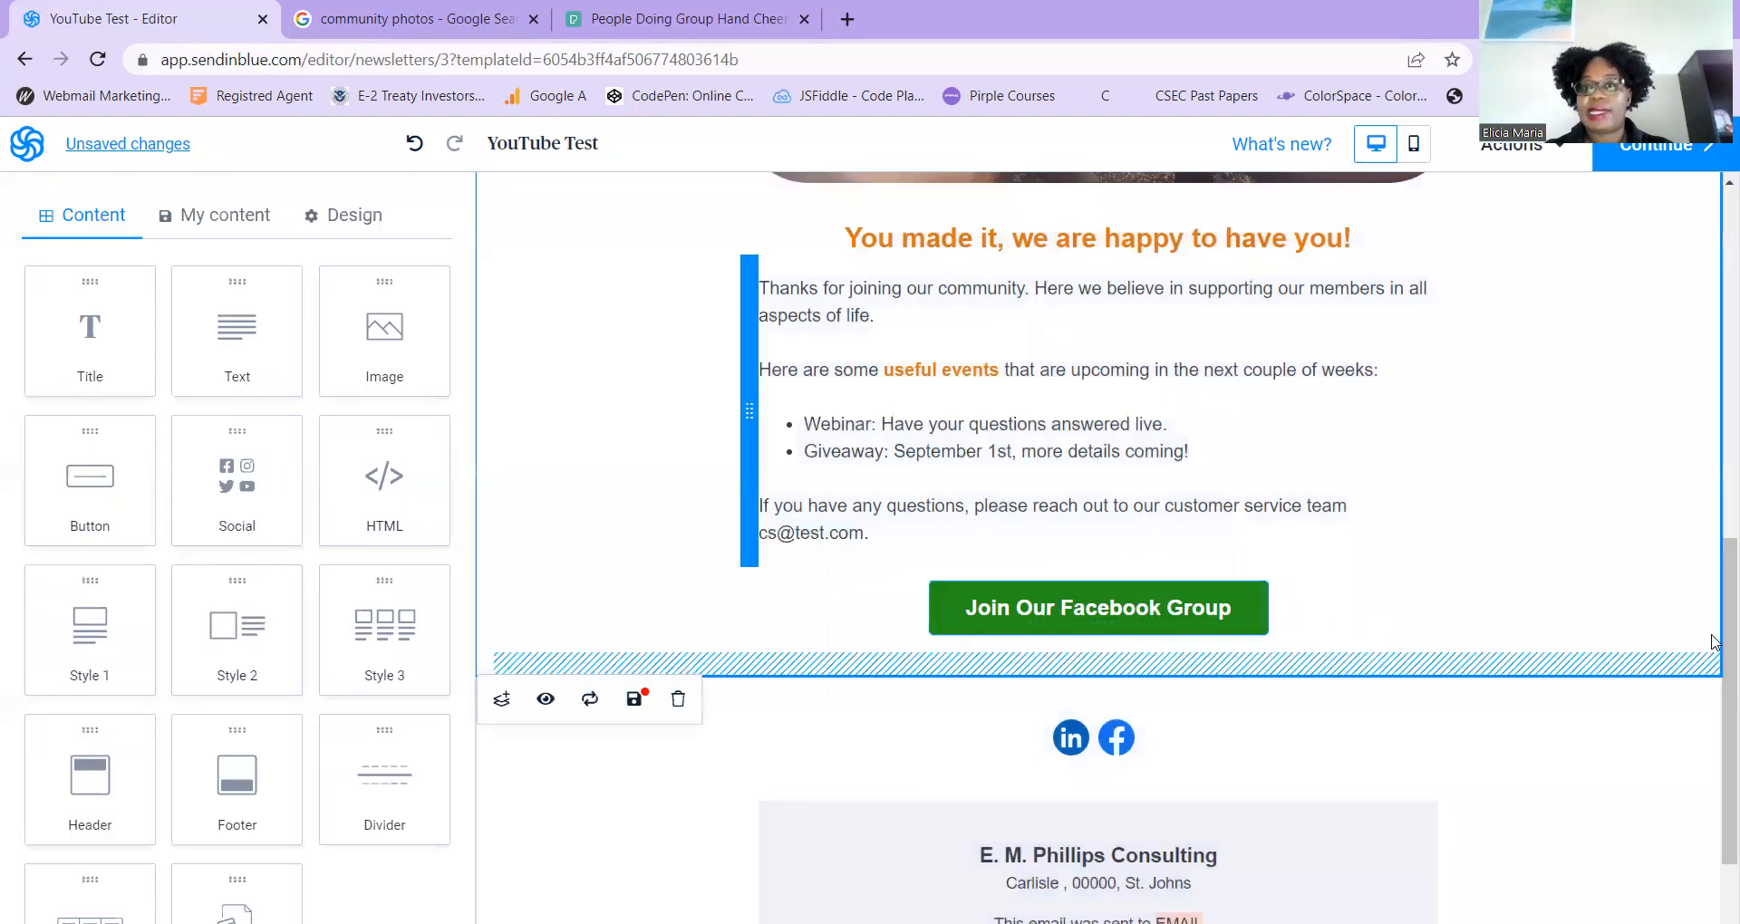
Add YouTube, Website and Instagram icons to the social block below the Facebook group button
scroll(1716, 609, up, 1)
scroll(1716, 609, down, 1)
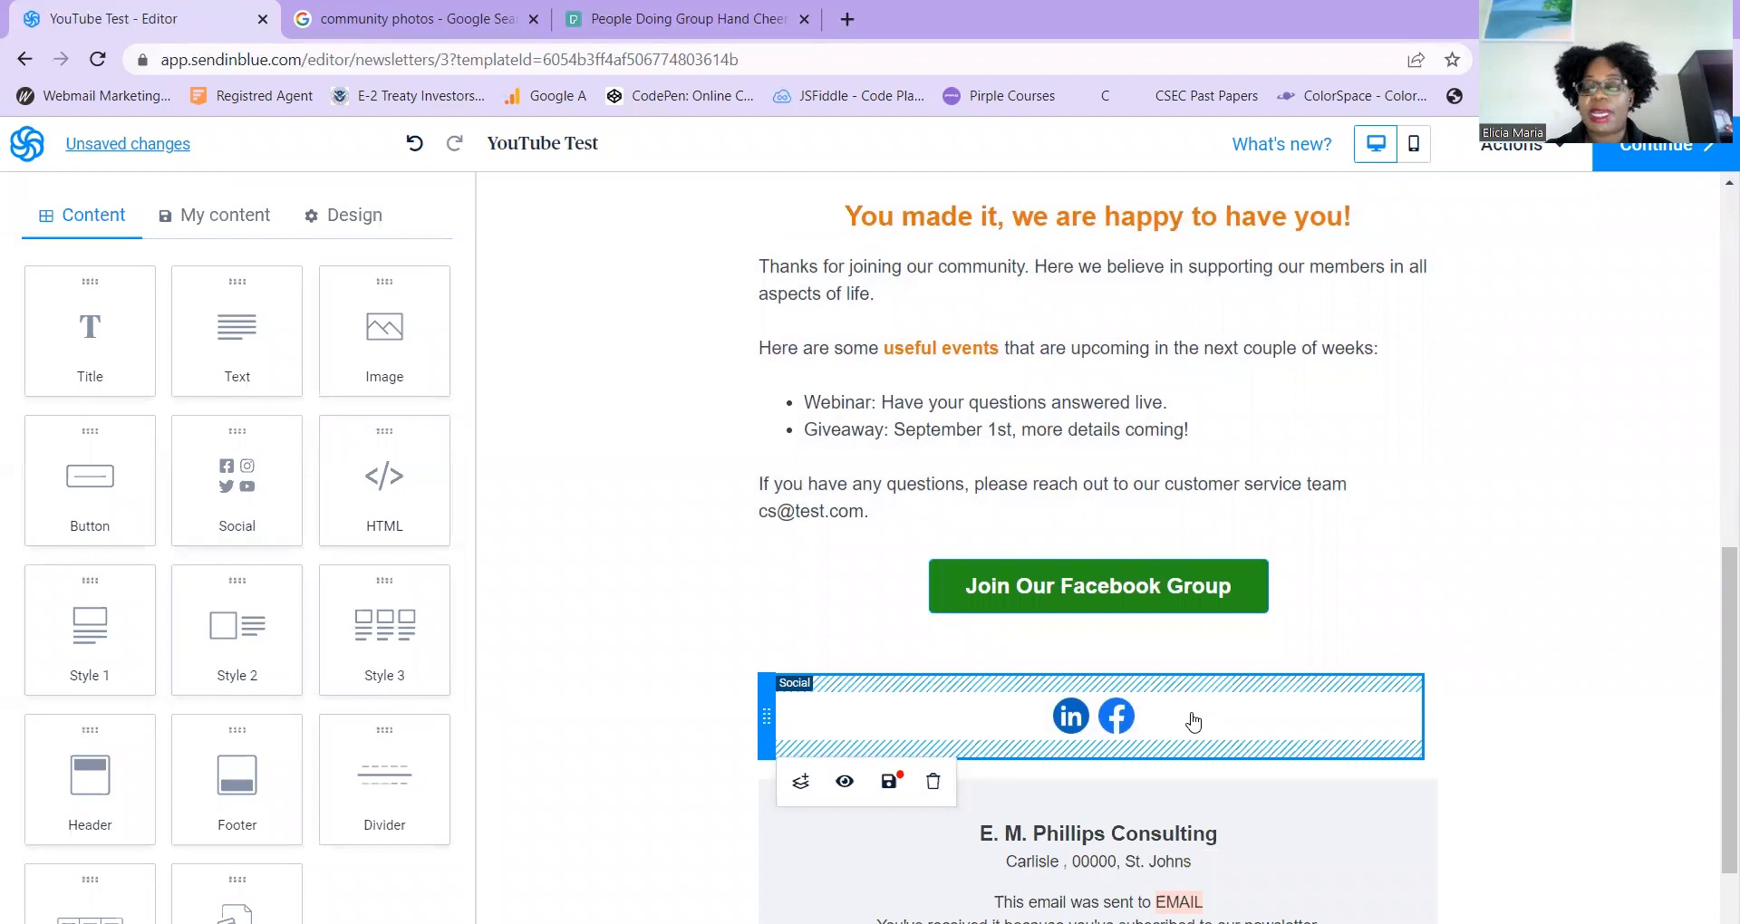
click(1169, 736)
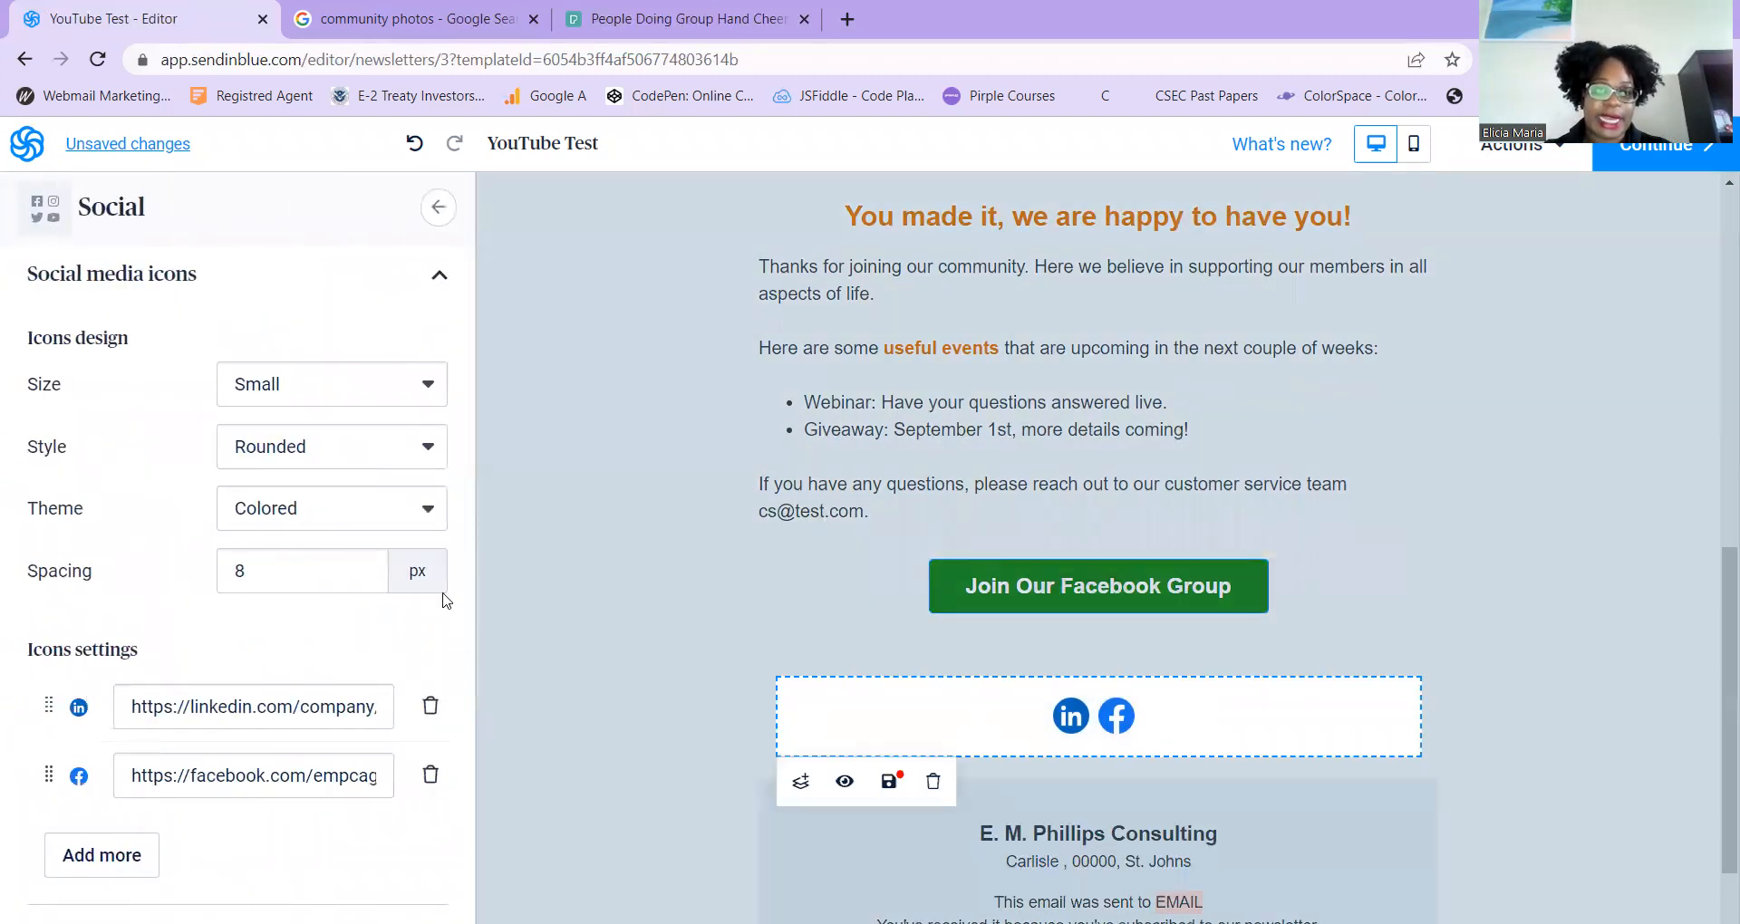
click(127, 857)
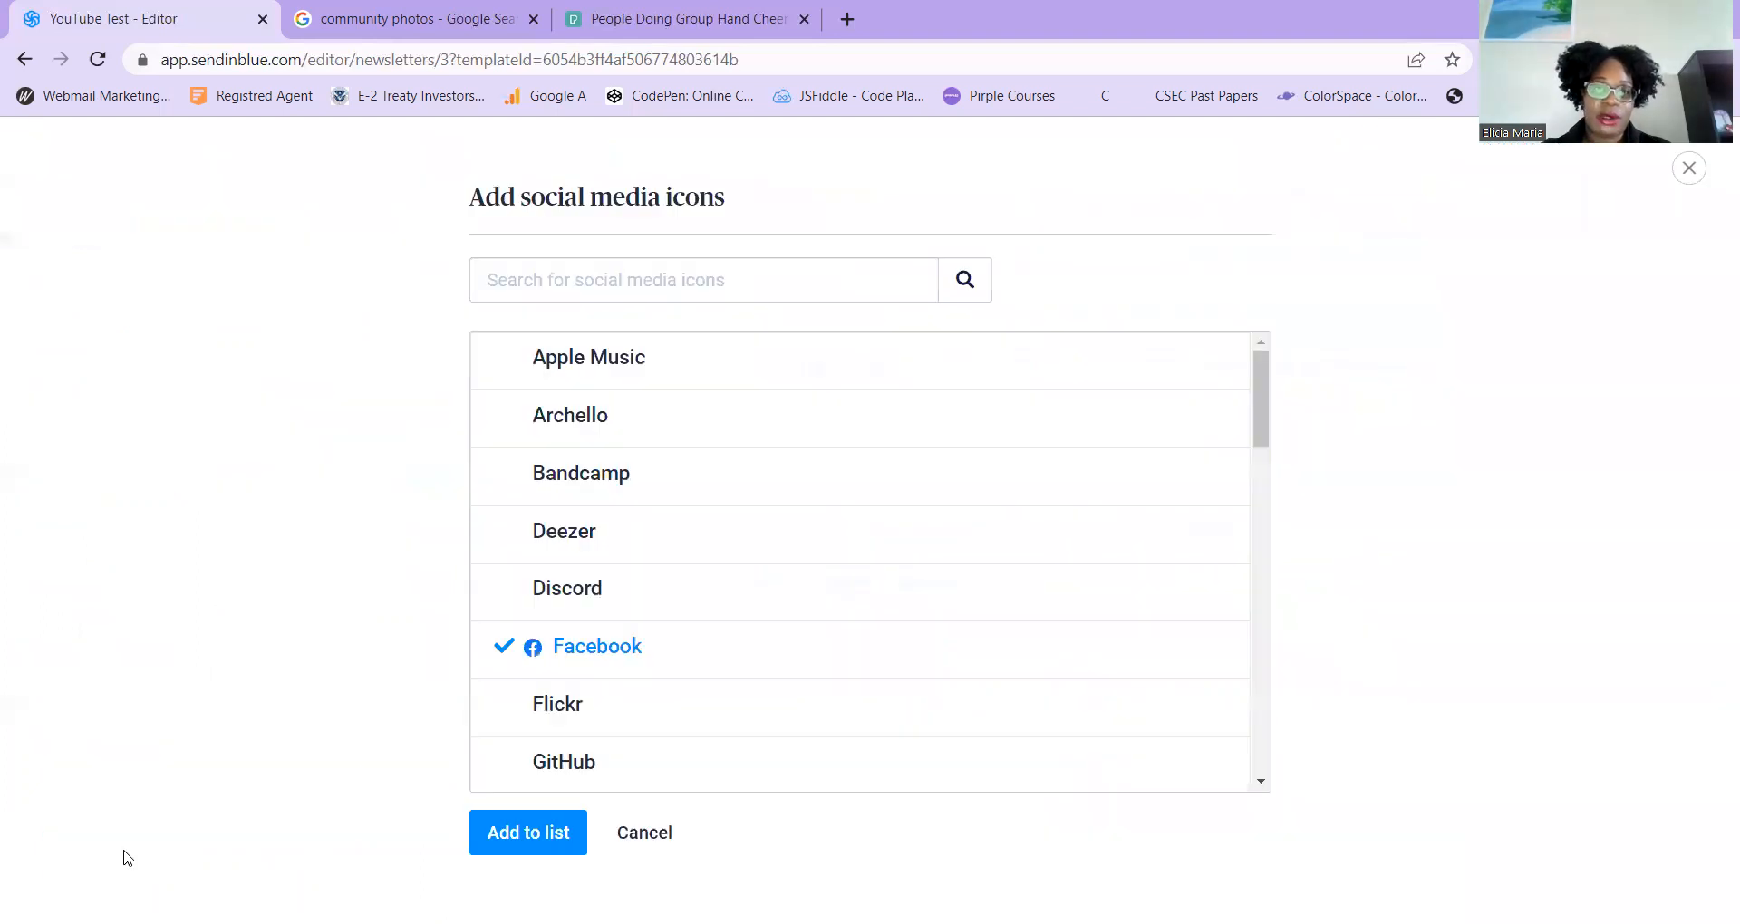
drag(1262, 404, 1285, 773)
click(871, 716)
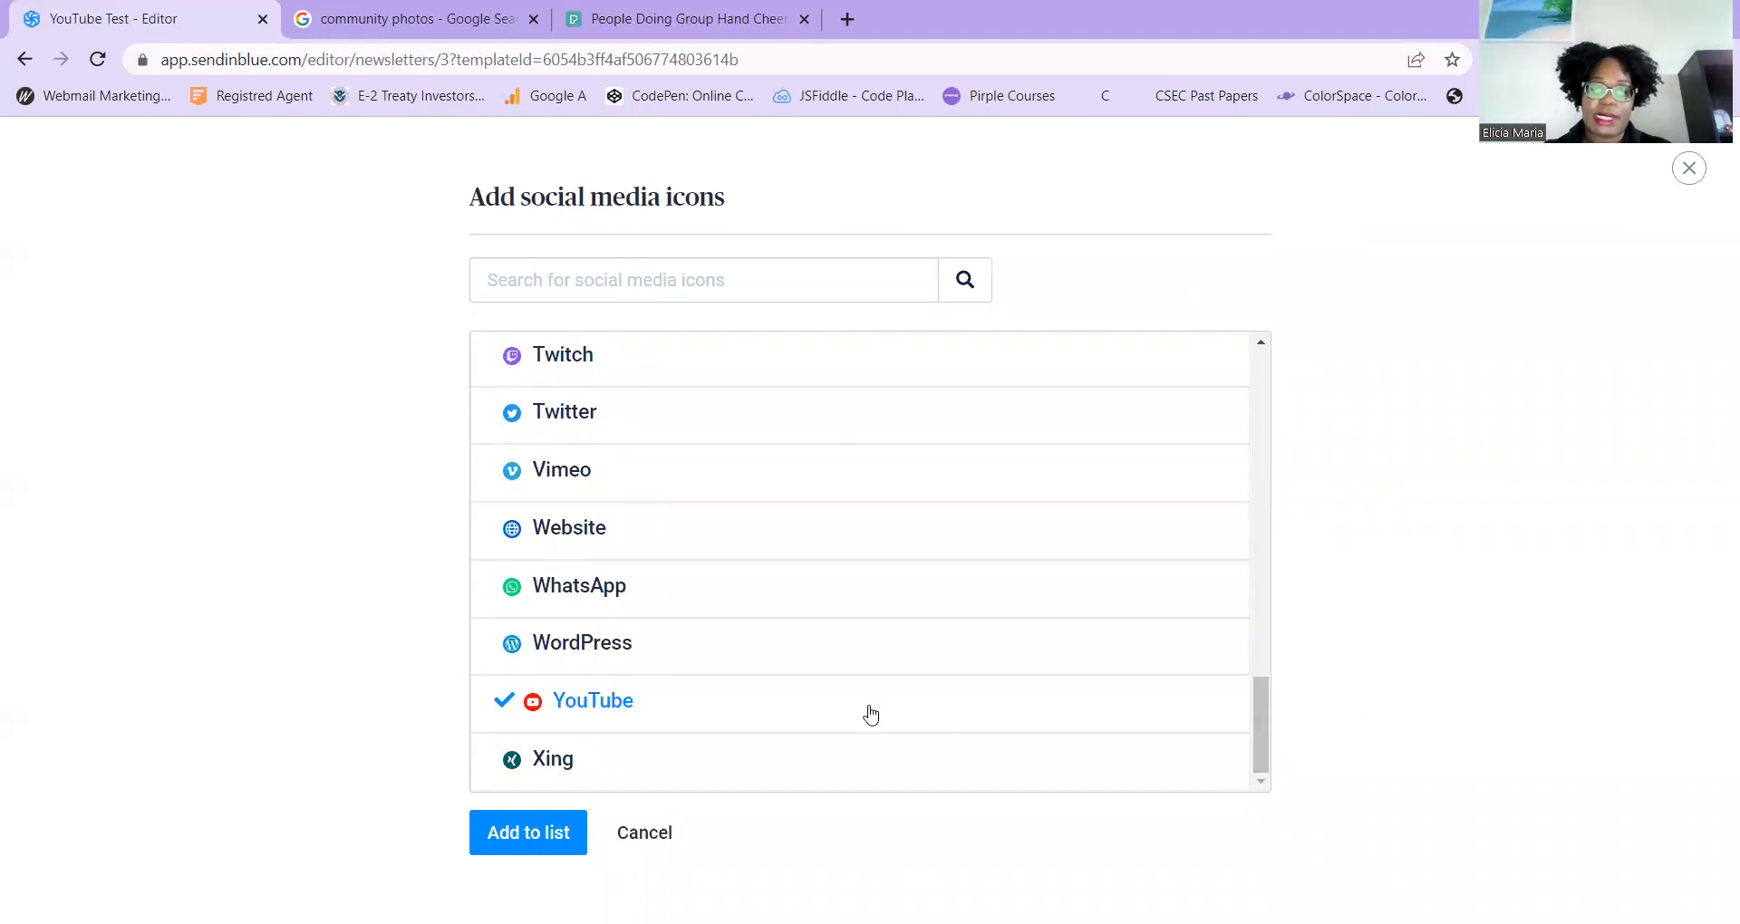
drag(1262, 732, 1248, 698)
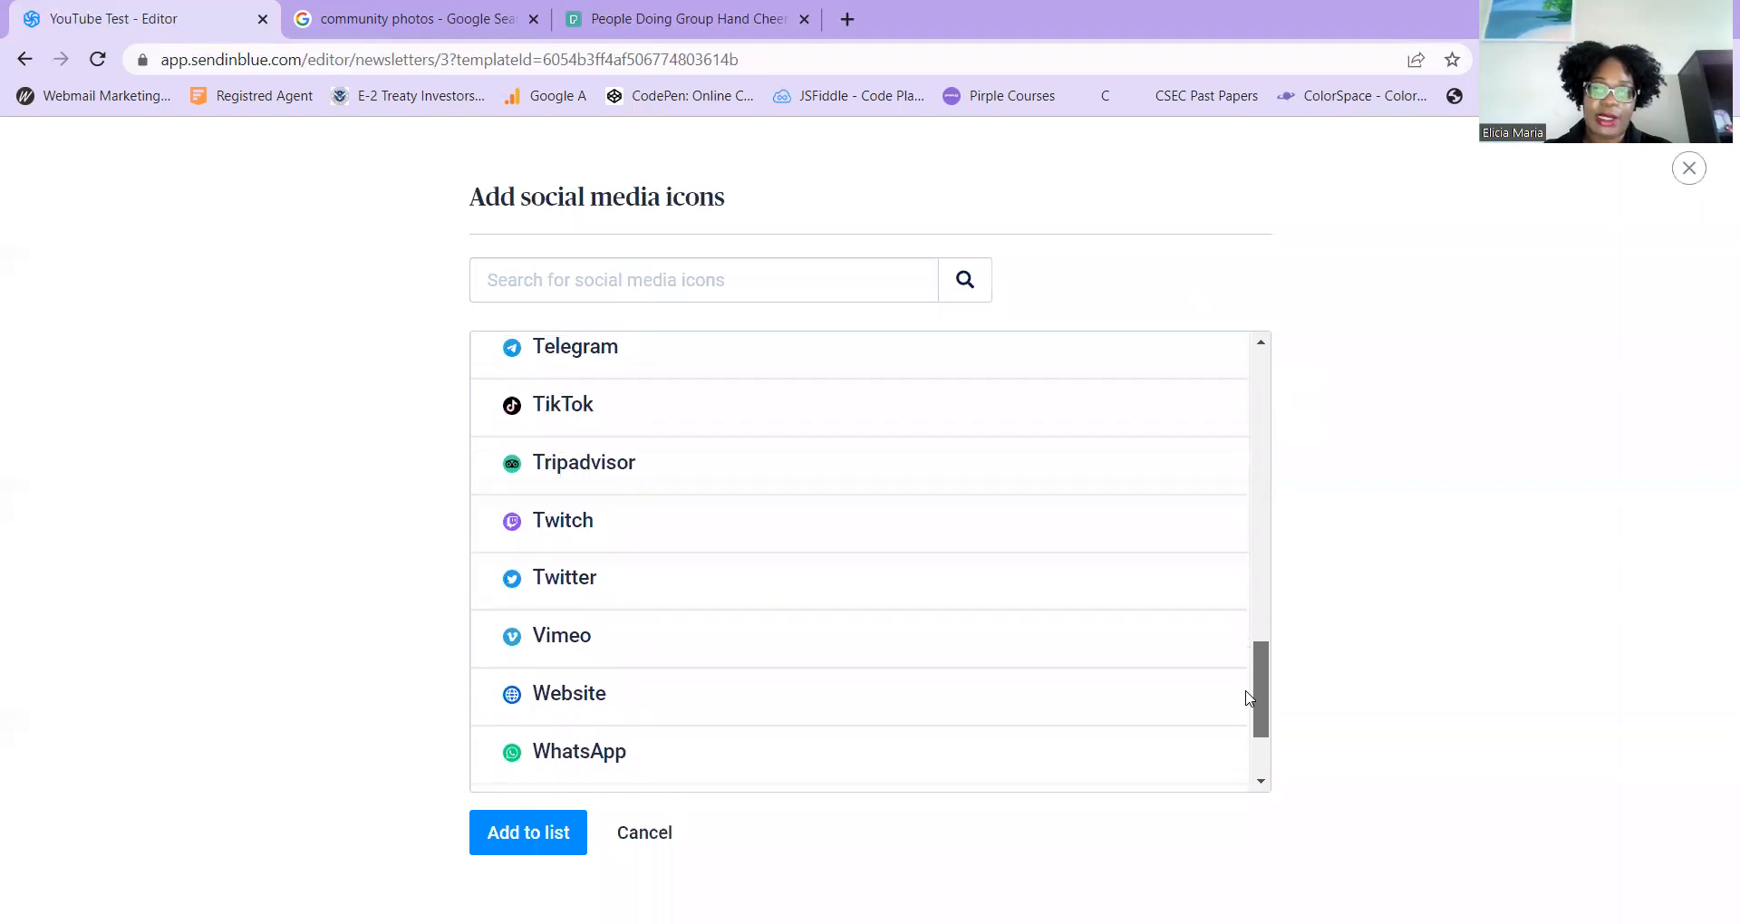
click(1024, 712)
drag(1261, 693, 1239, 502)
click(1049, 455)
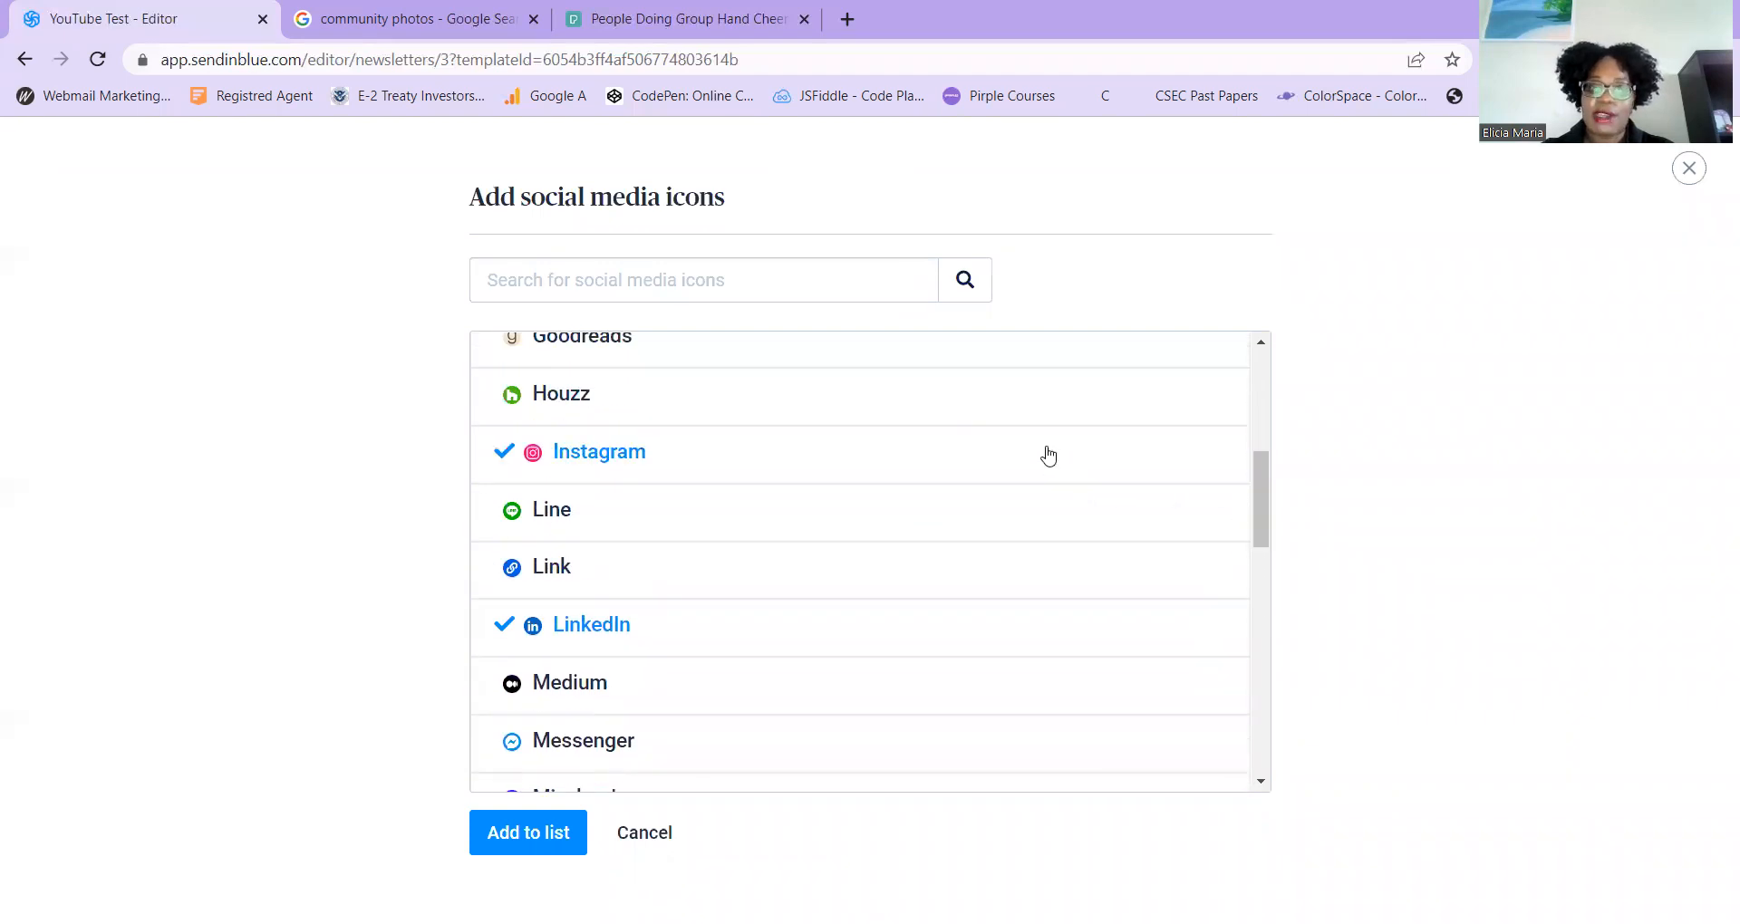
drag(1259, 532, 1245, 398)
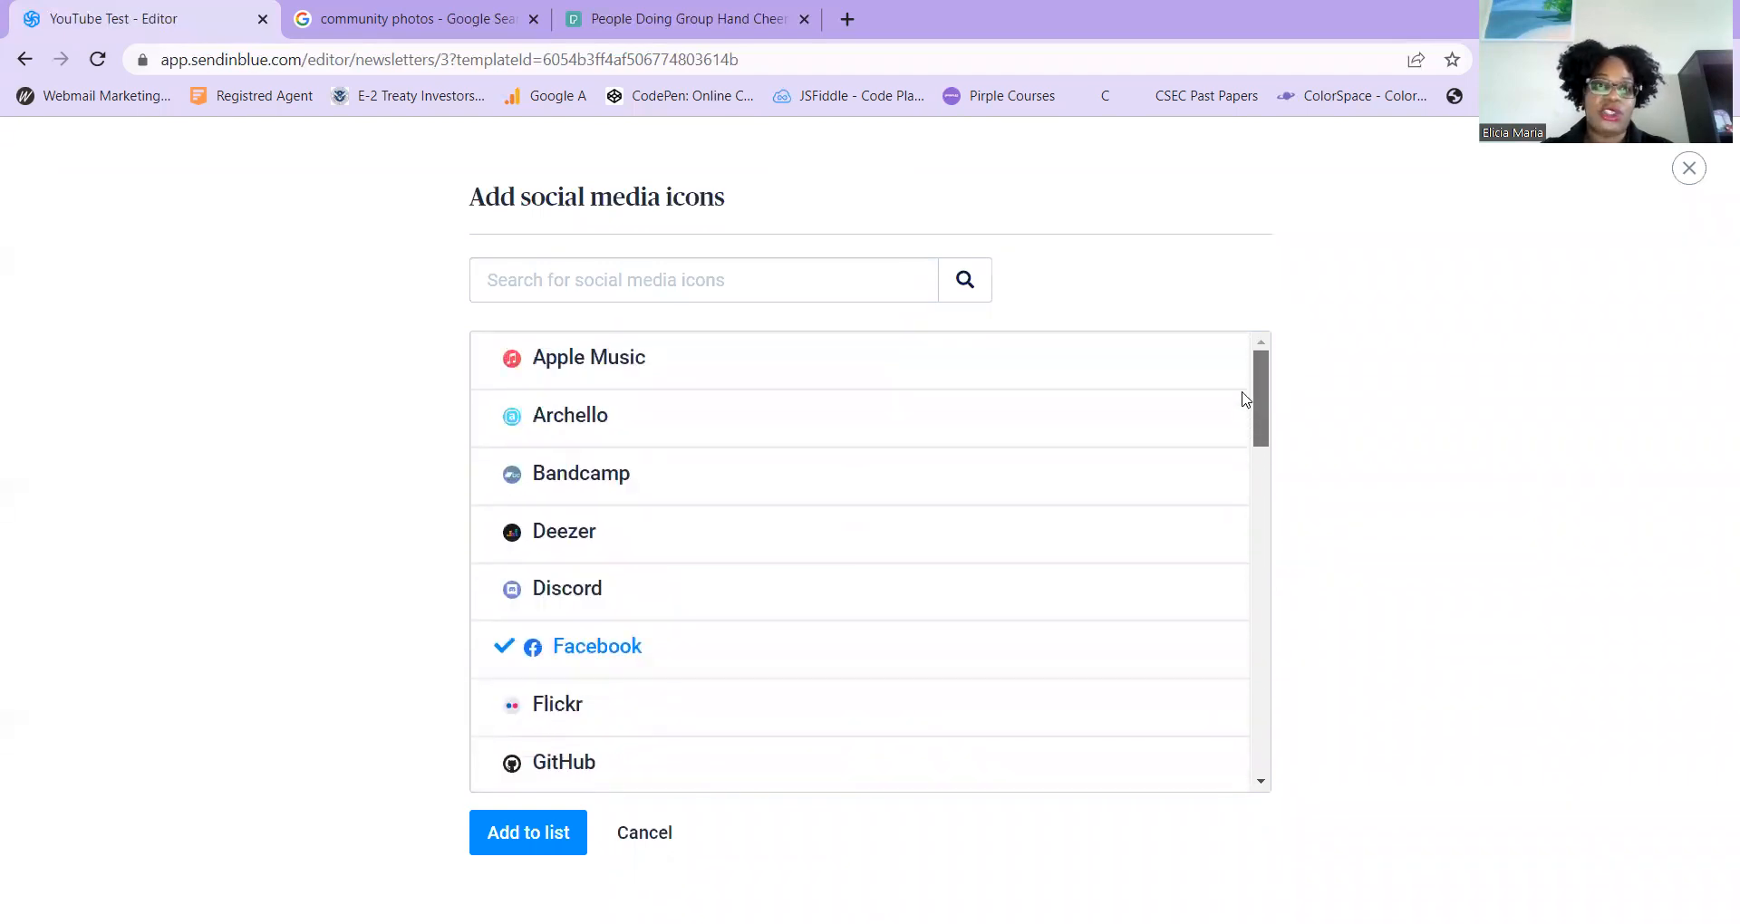
click(498, 839)
click(1600, 606)
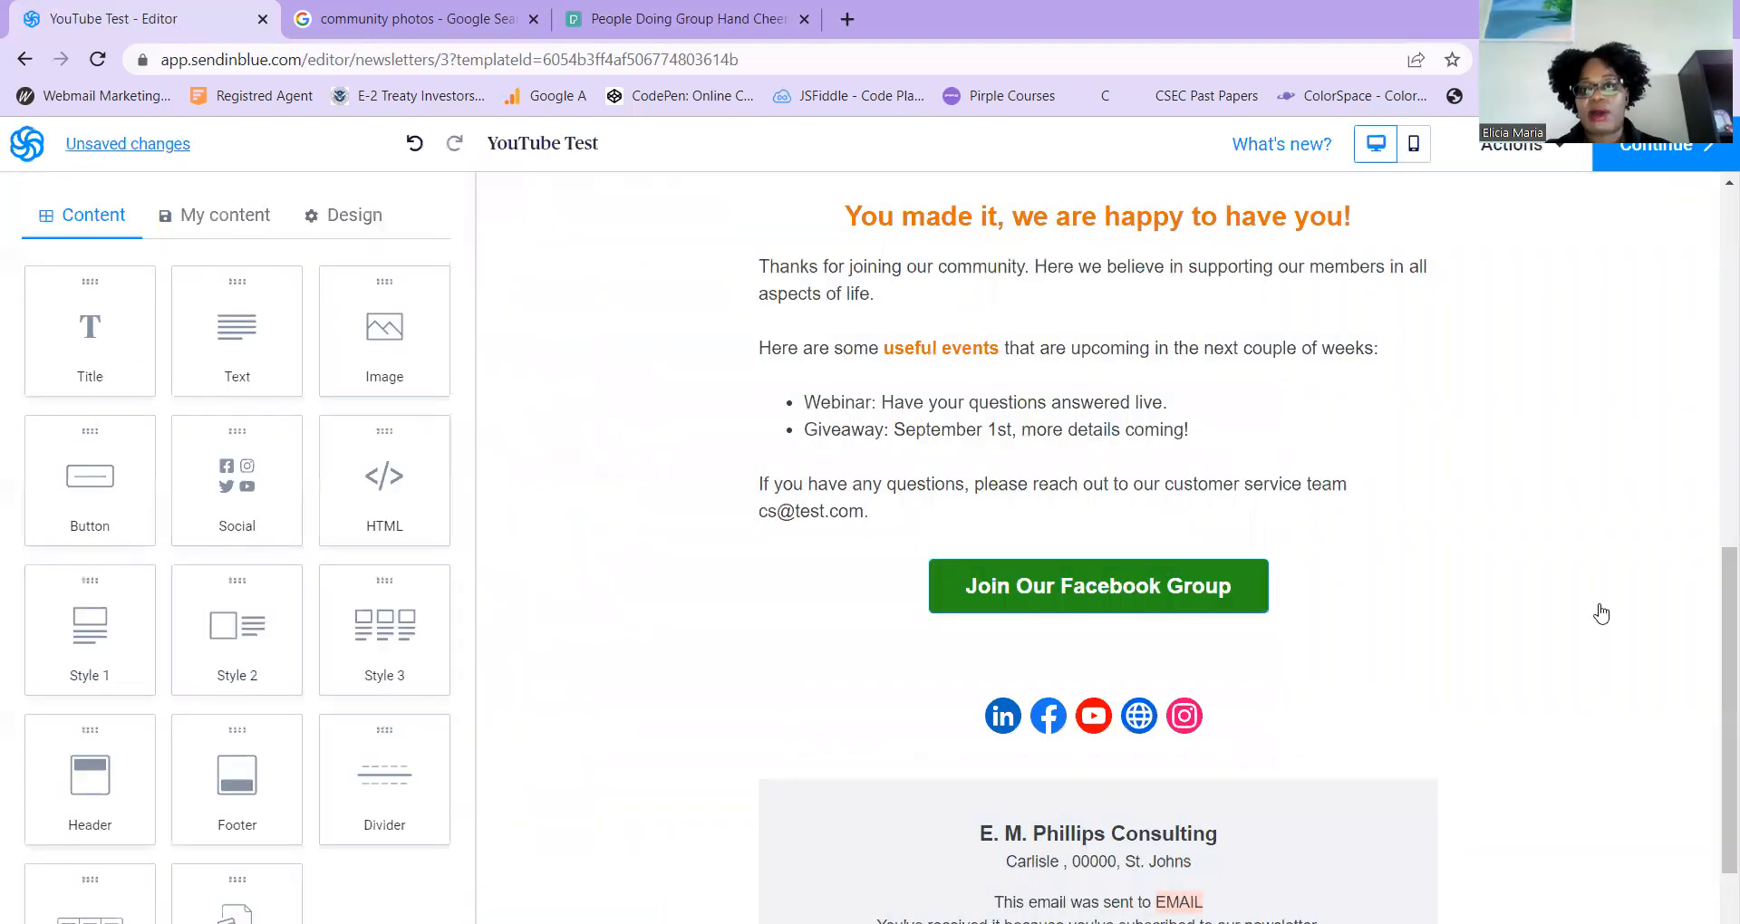
Examine the link fields of the icons in the social block, including the newly added ones
click(1132, 719)
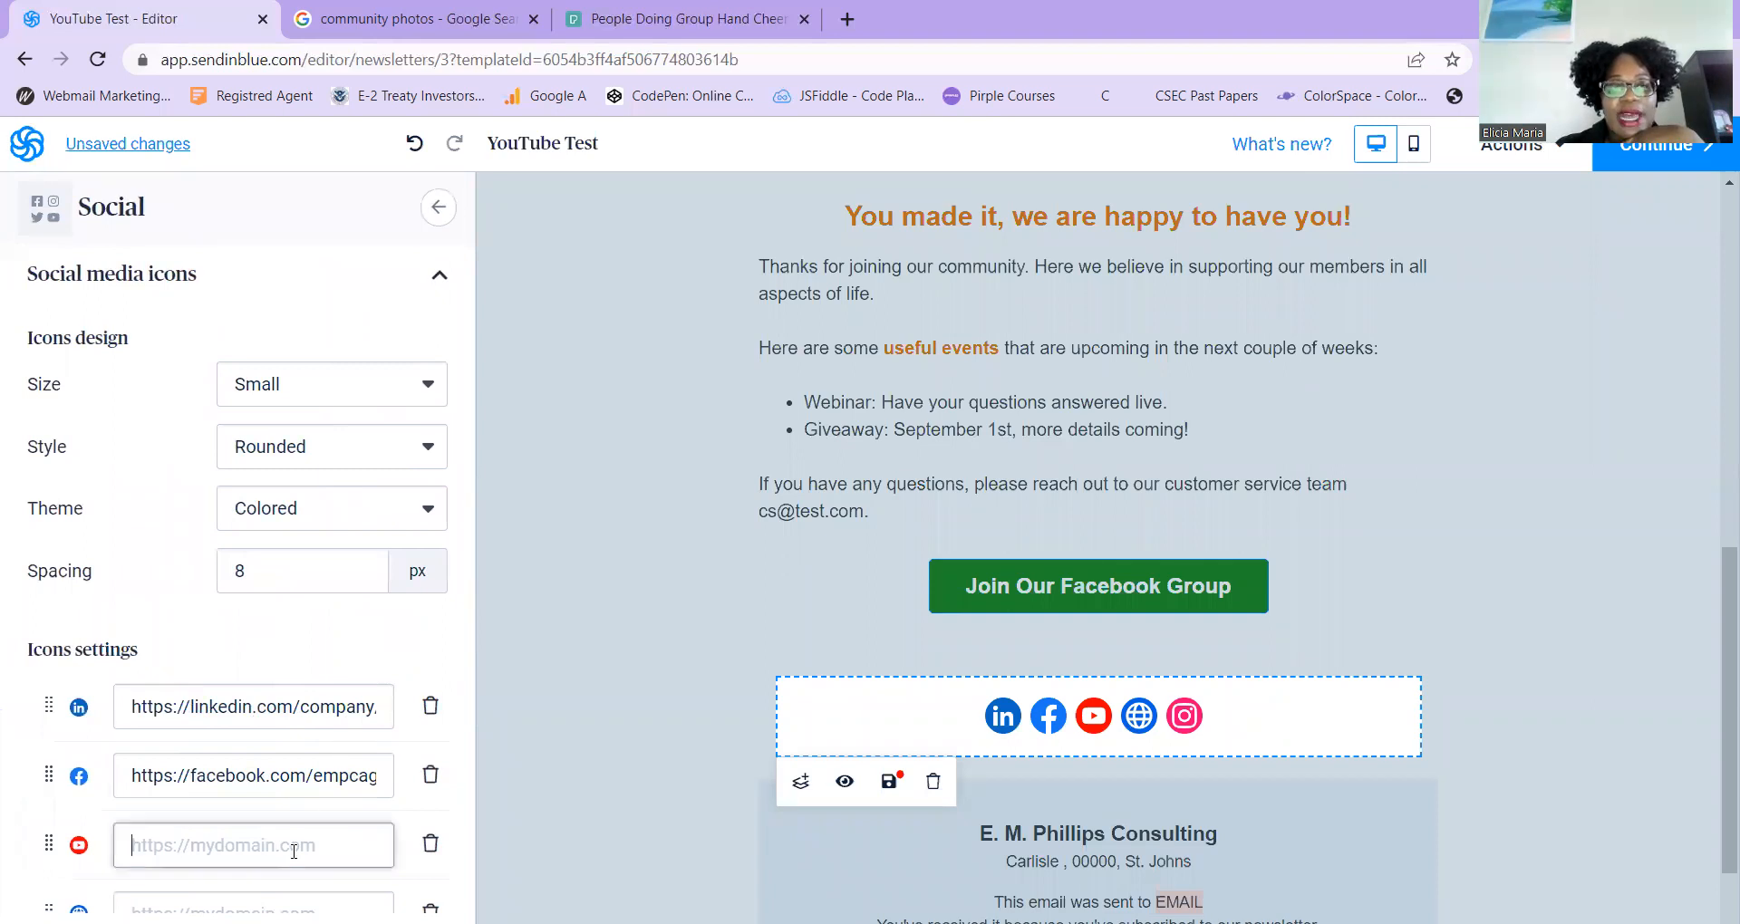
scroll(294, 852, down, 5)
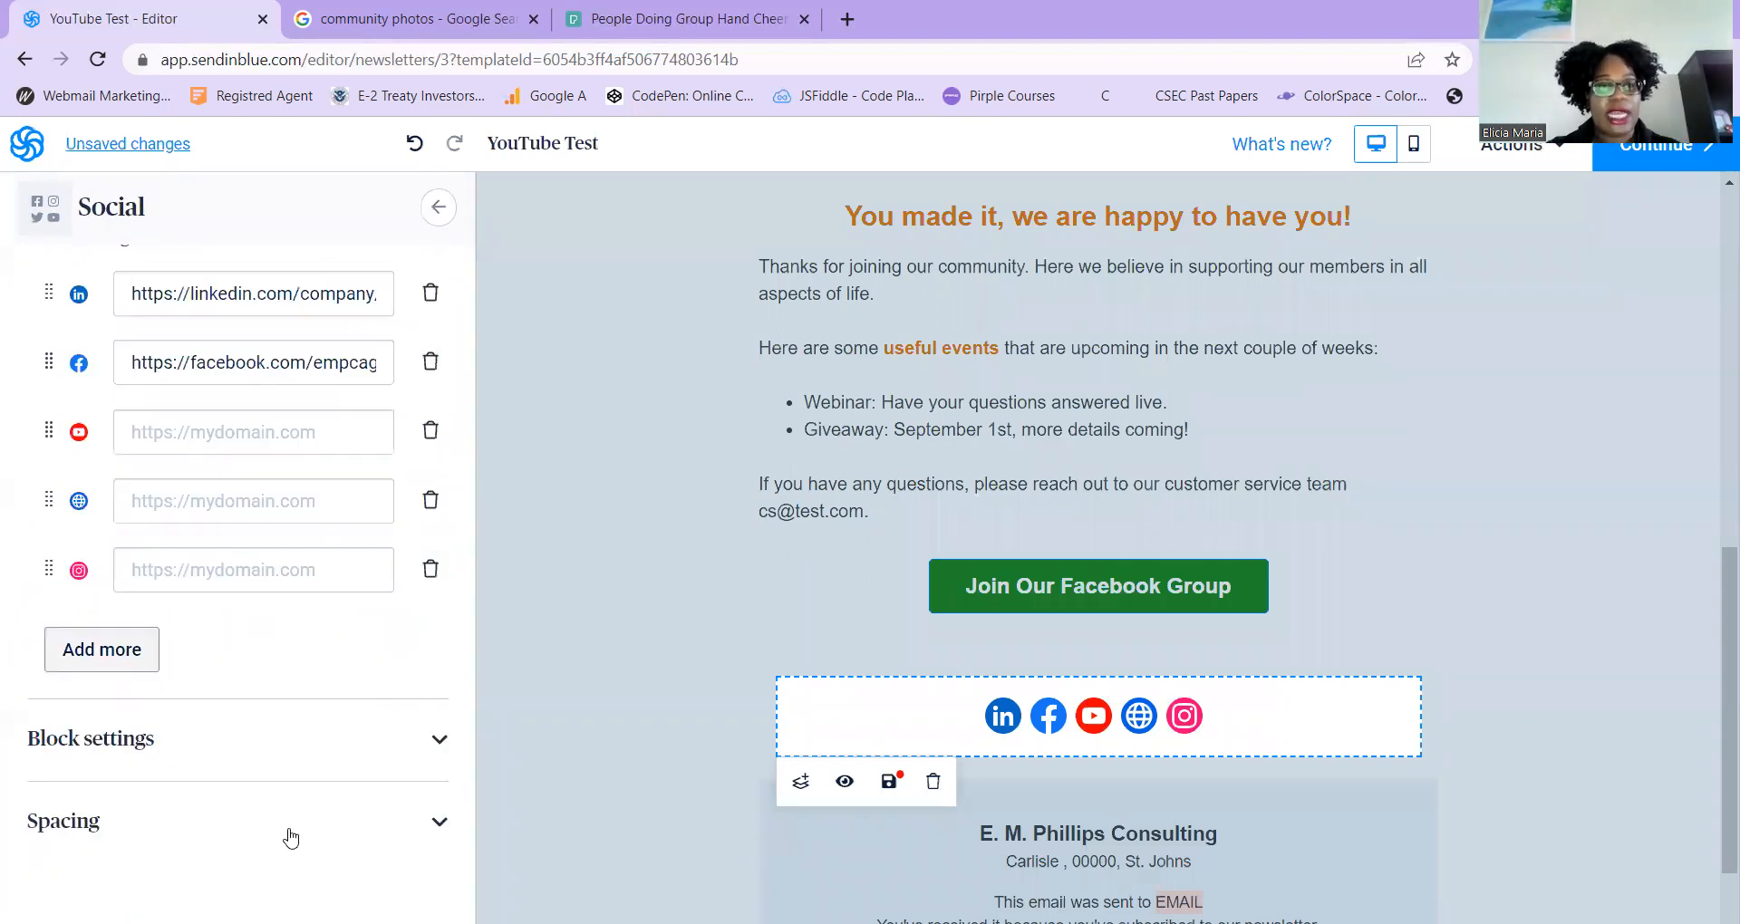
click(1486, 698)
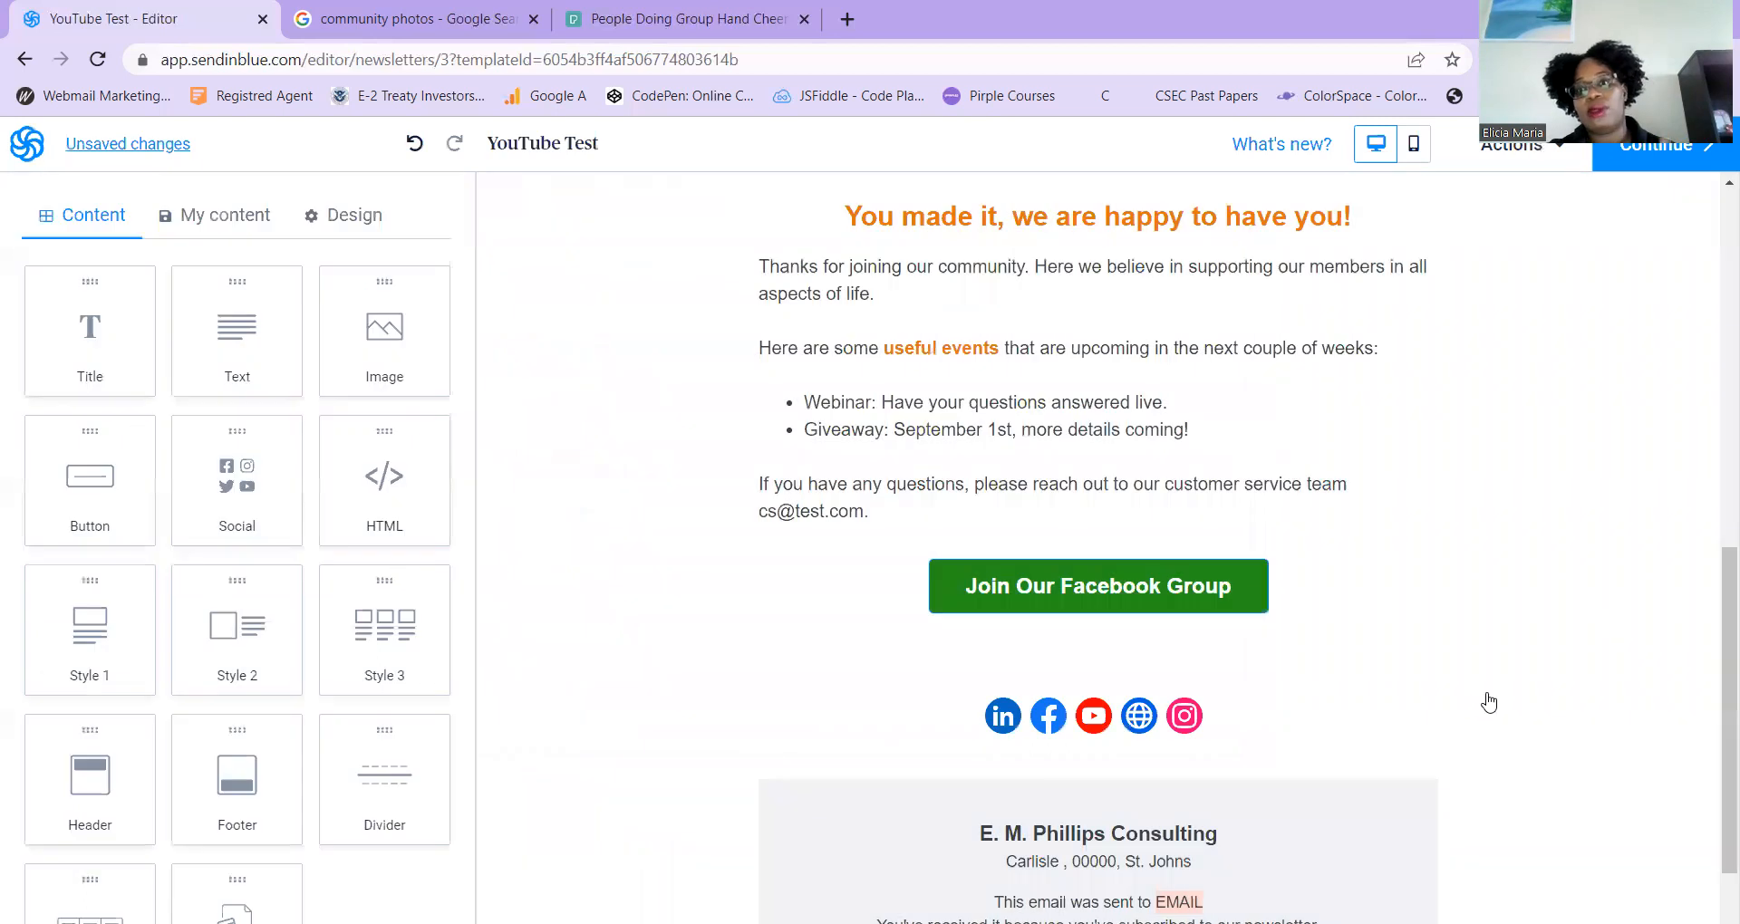
click(1144, 585)
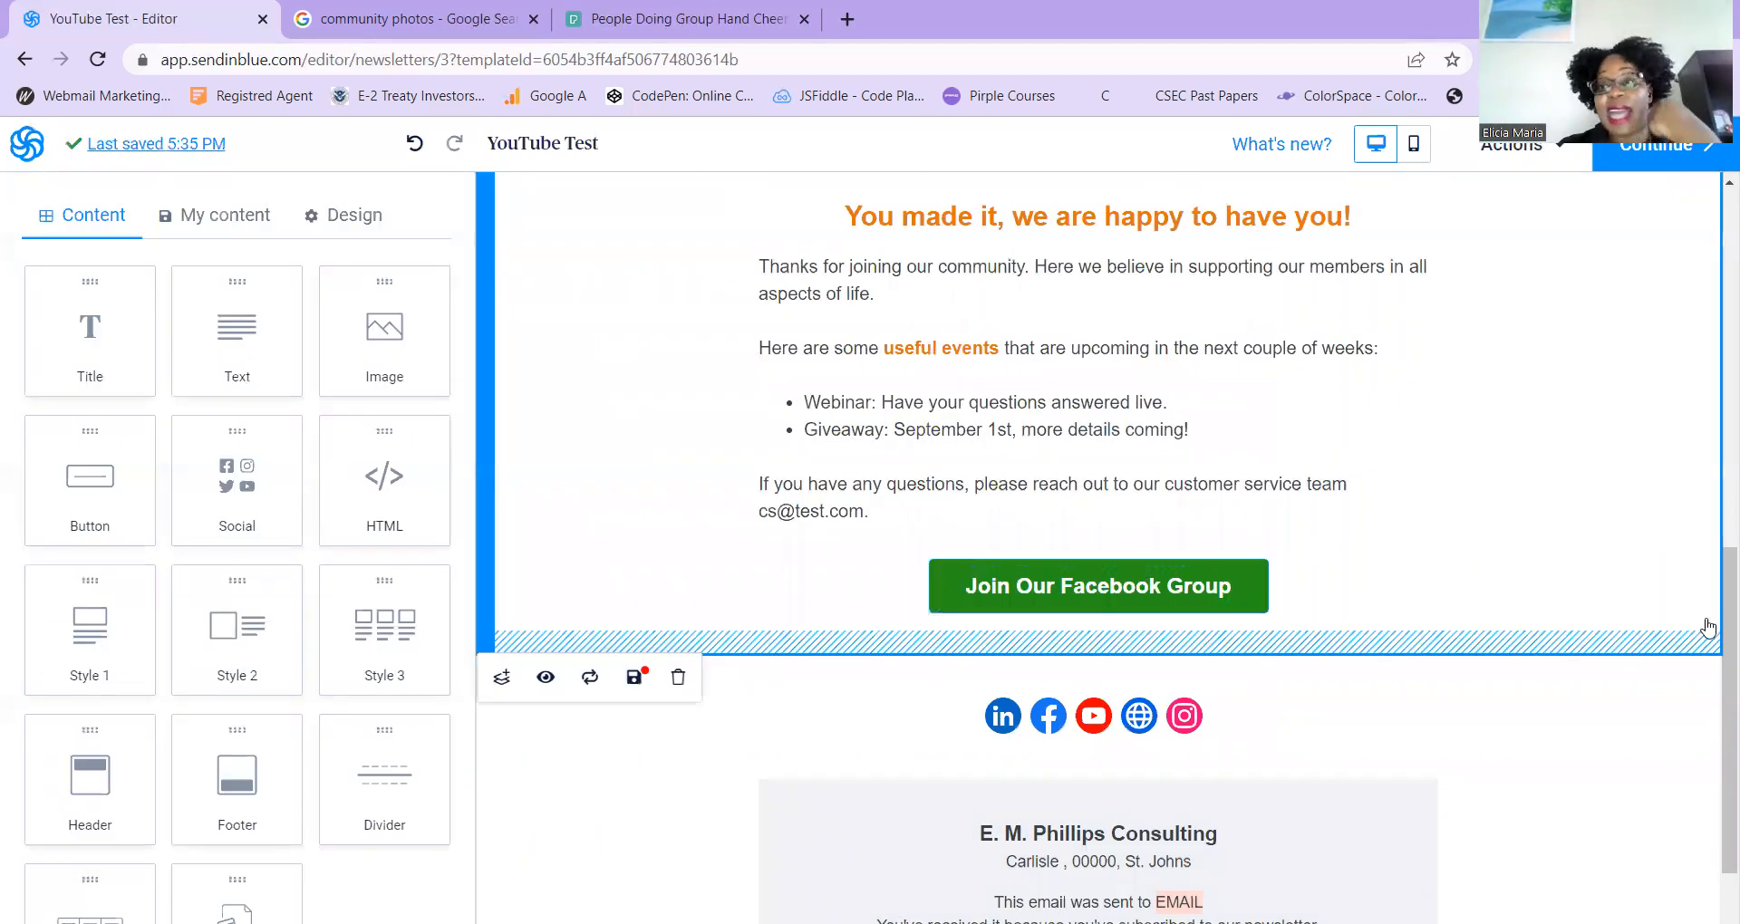
Change the text colour of the "Welcome To Our Community" headline to dark blue, hex 0A2A86
drag(1724, 657, 1691, 365)
scroll(1690, 365, up, 2)
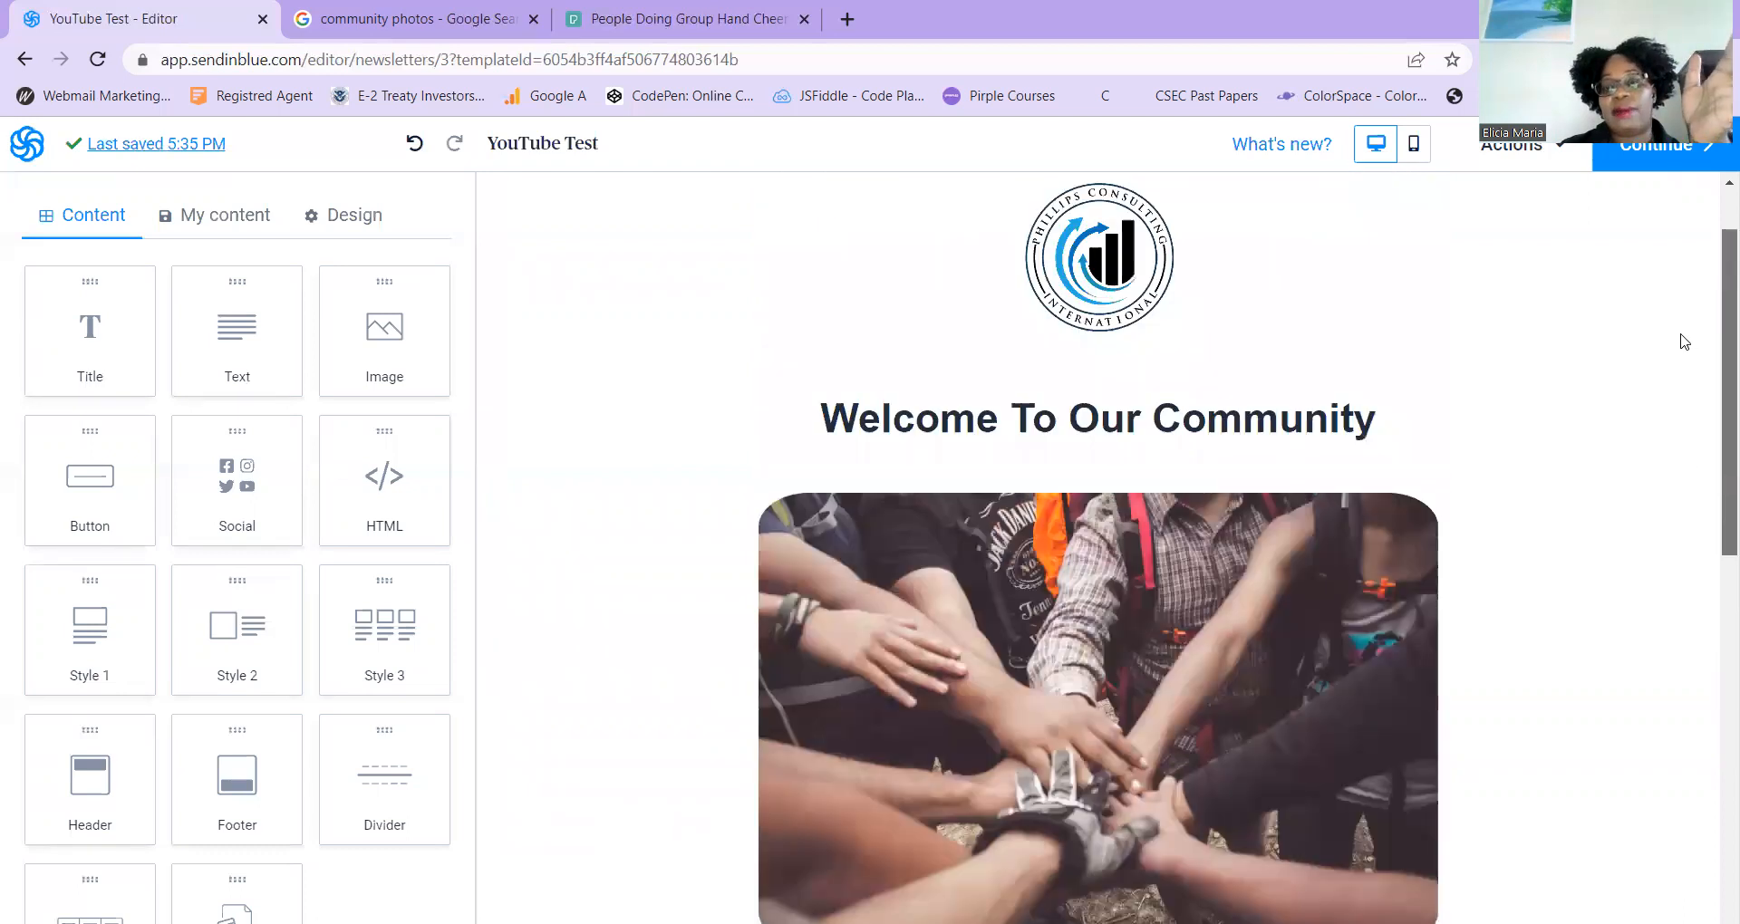
scroll(1683, 369, down, 1)
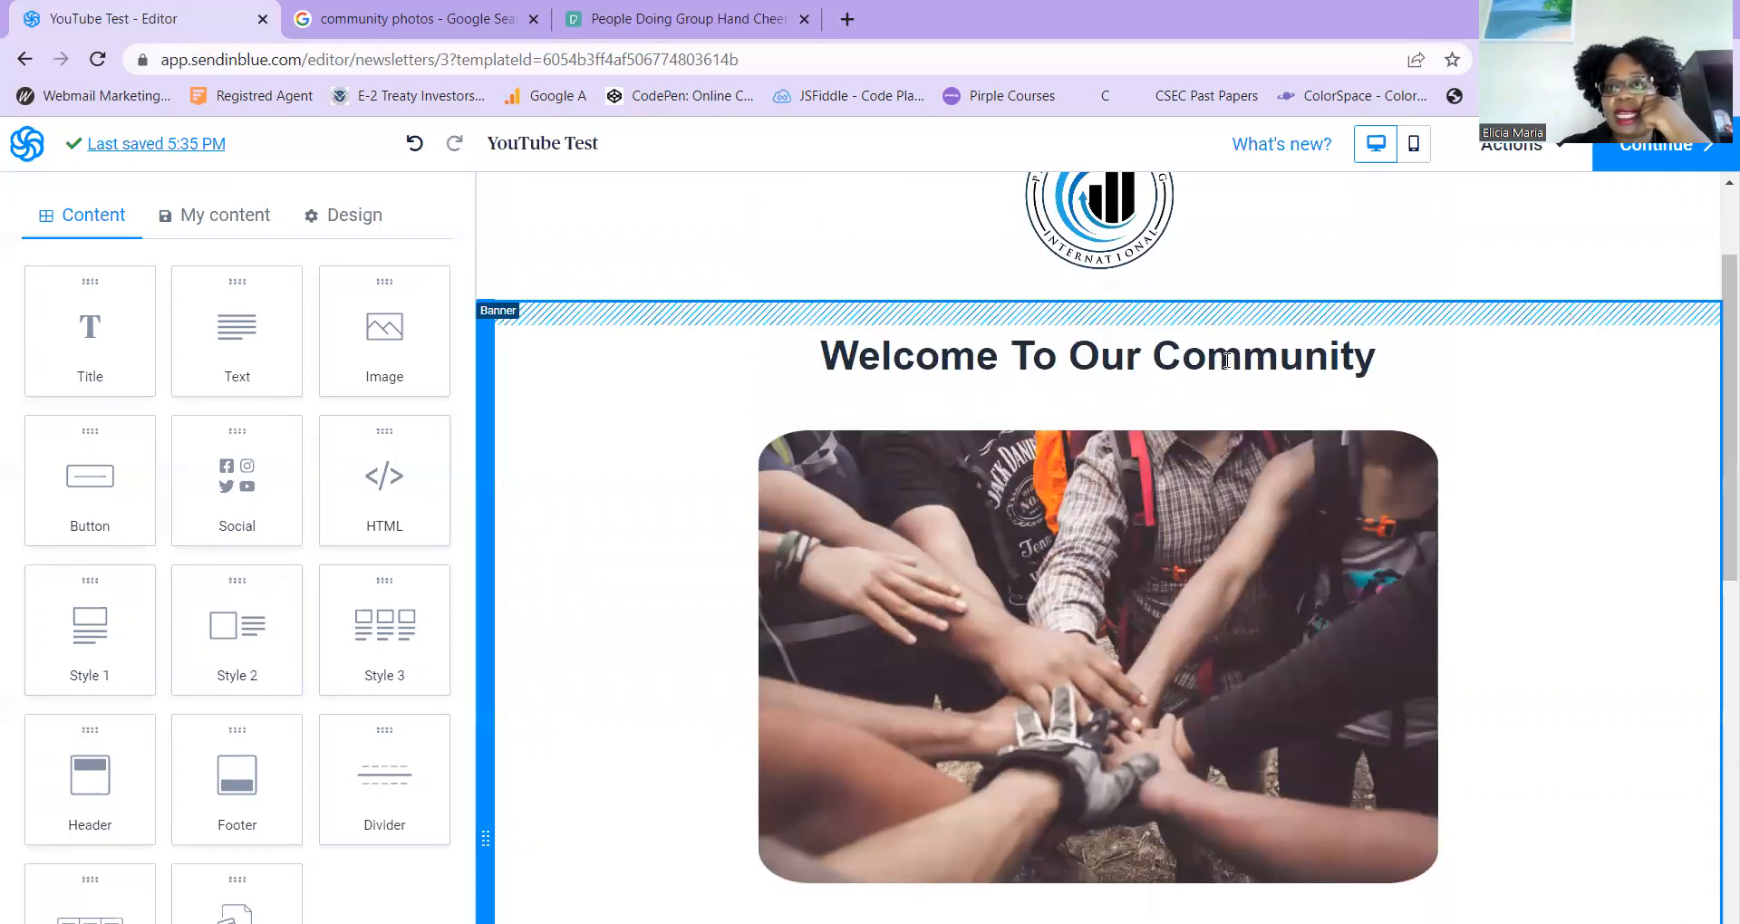
click(1187, 355)
click(1188, 313)
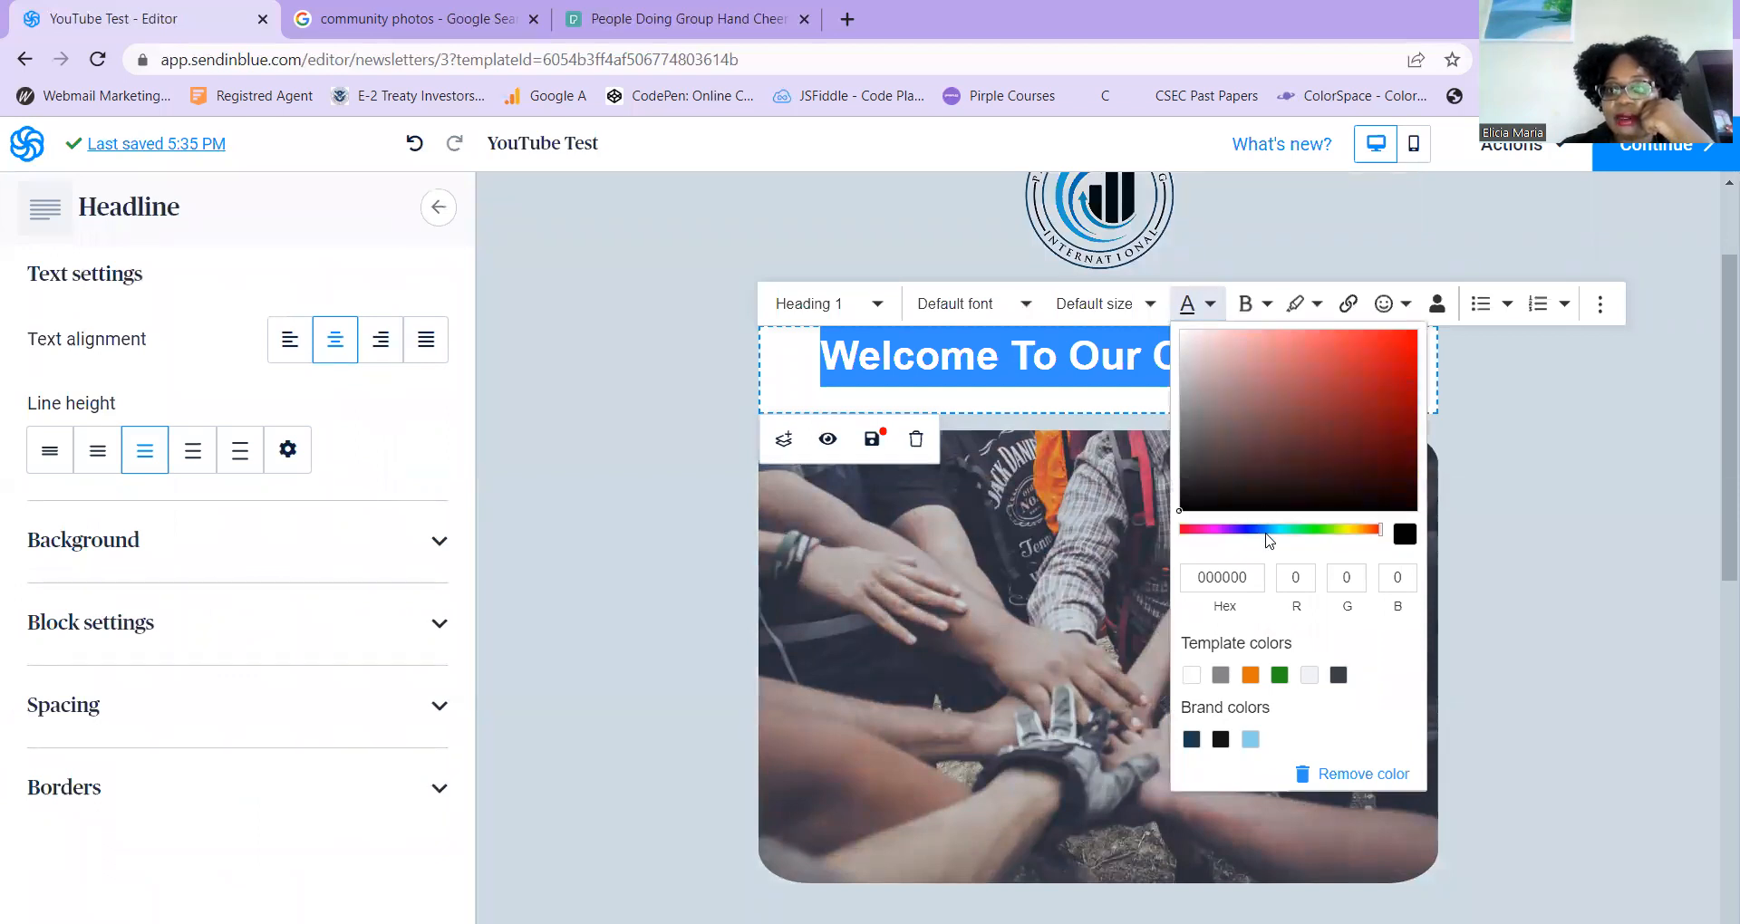
click(1256, 529)
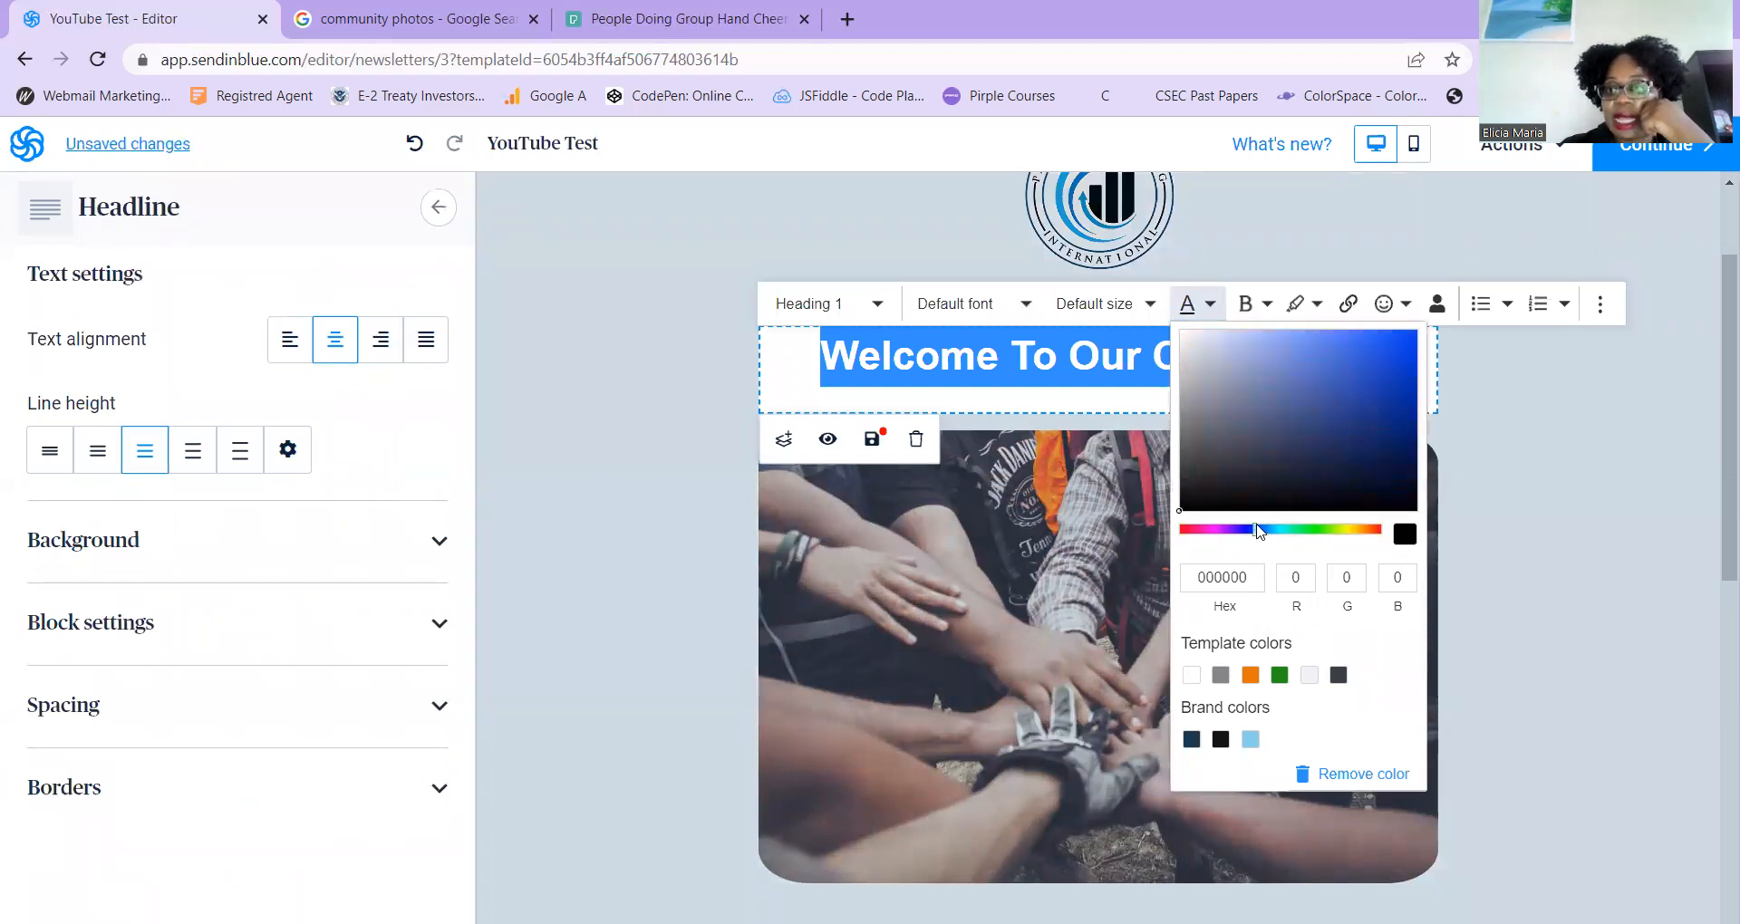
click(1385, 392)
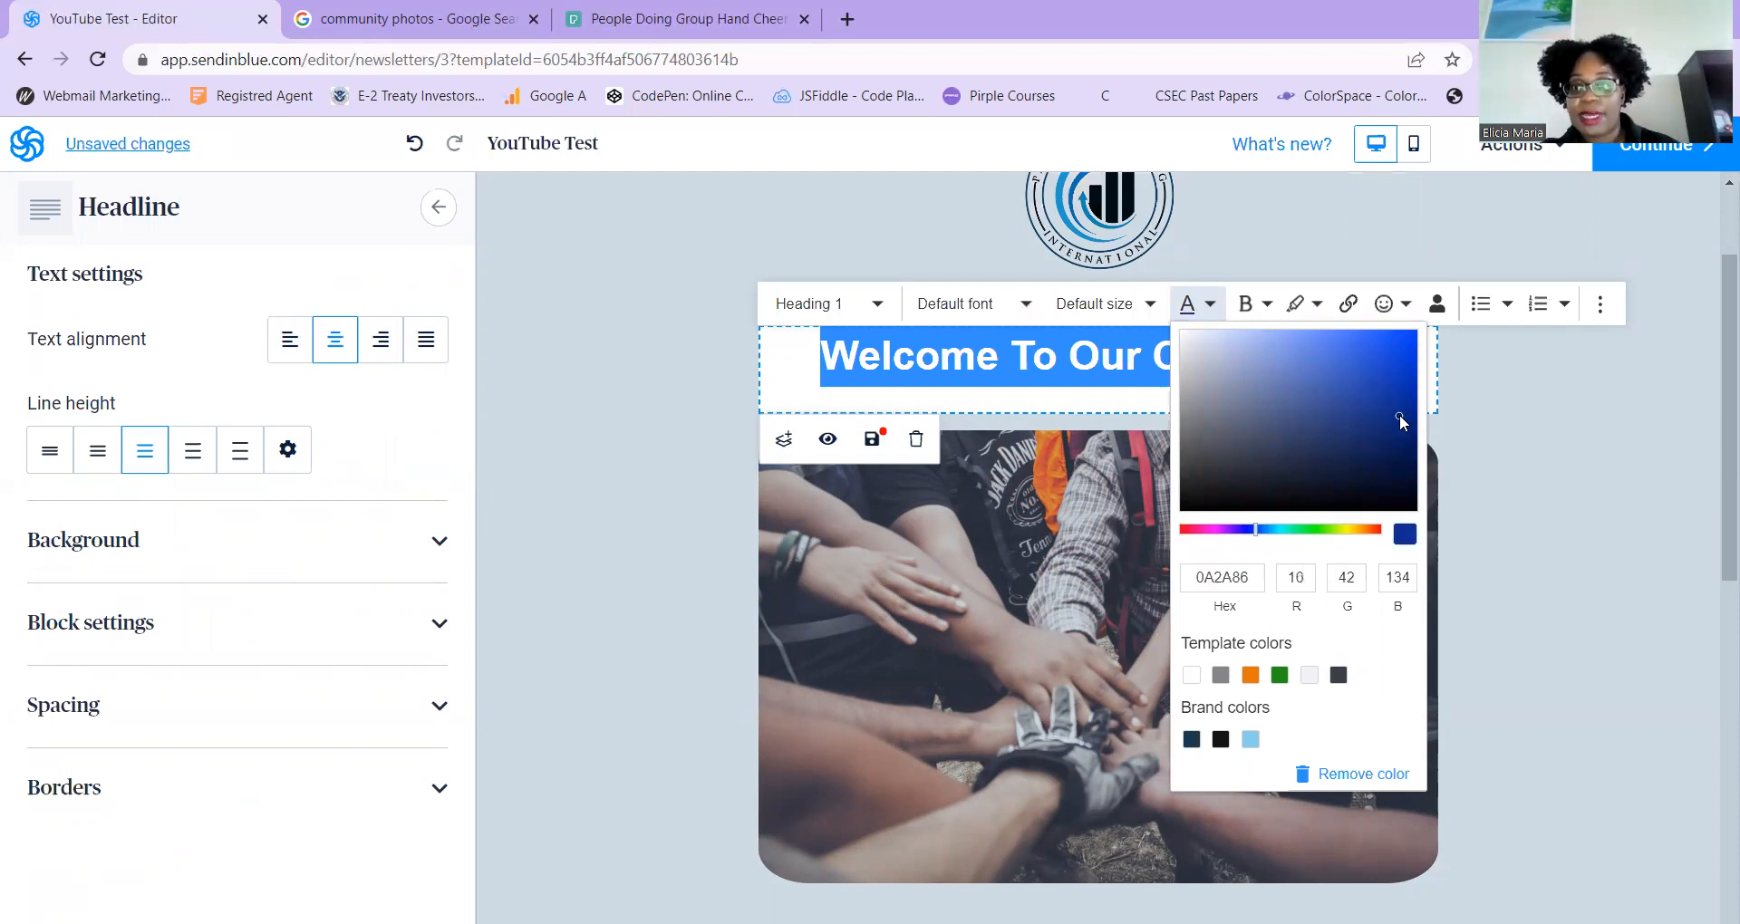
click(1584, 556)
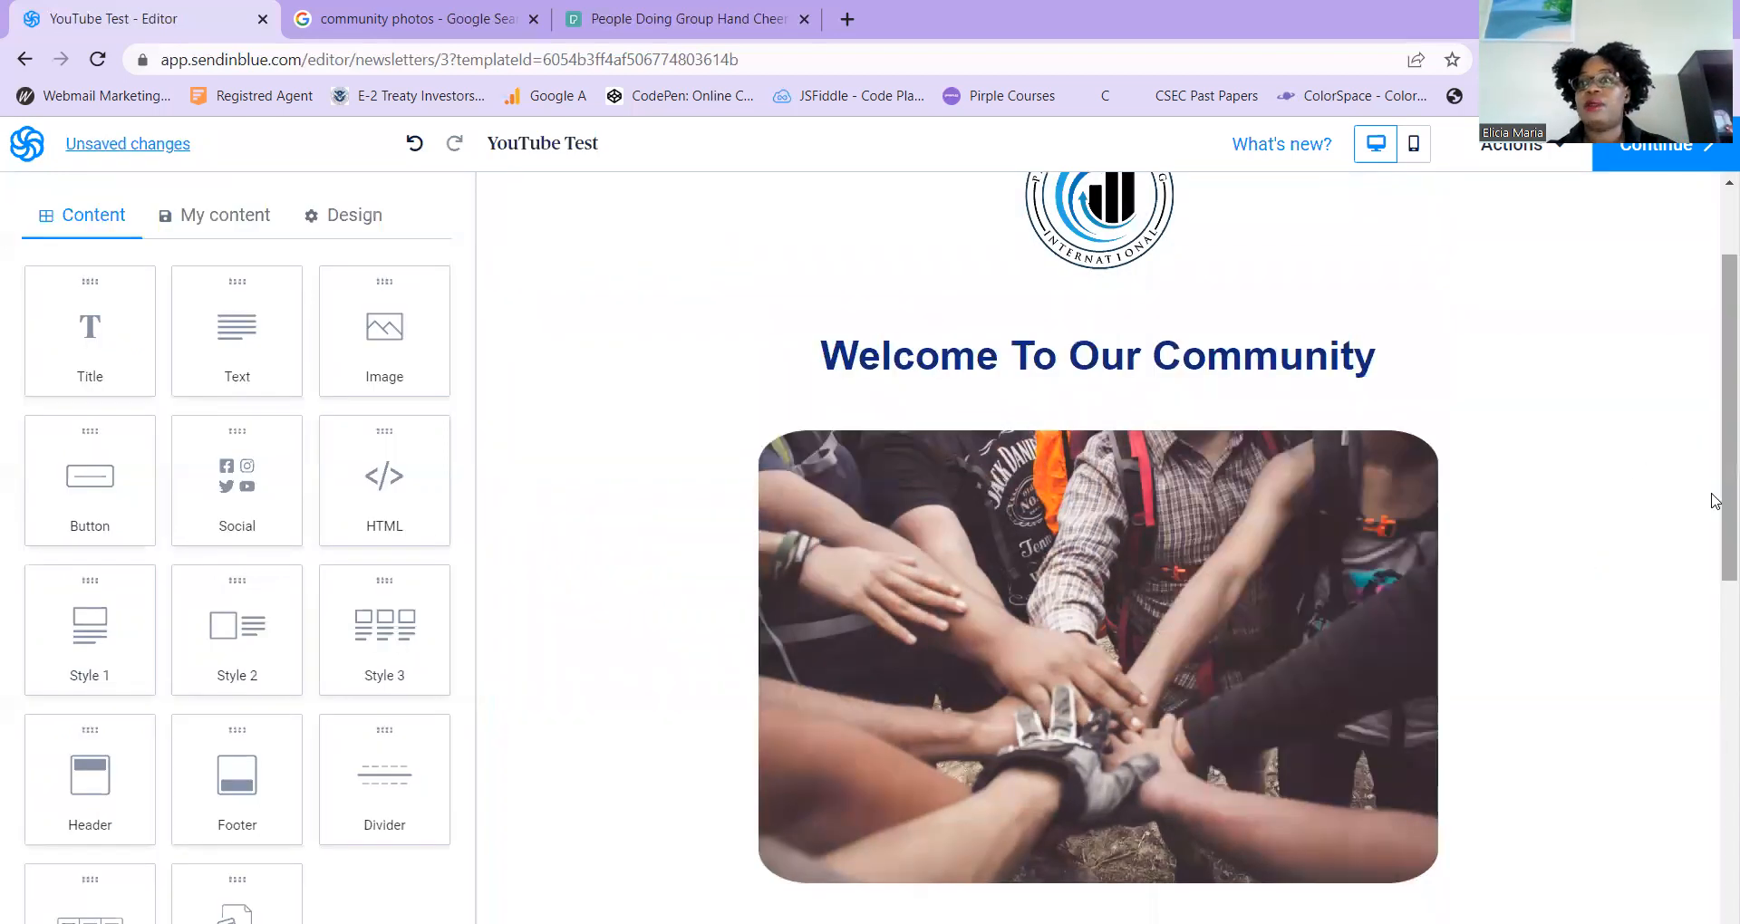
Review the whole email design from headline to social icons and continue to the campaign setup page
scroll(1715, 498, down, 3)
scroll(1715, 671, down, 3)
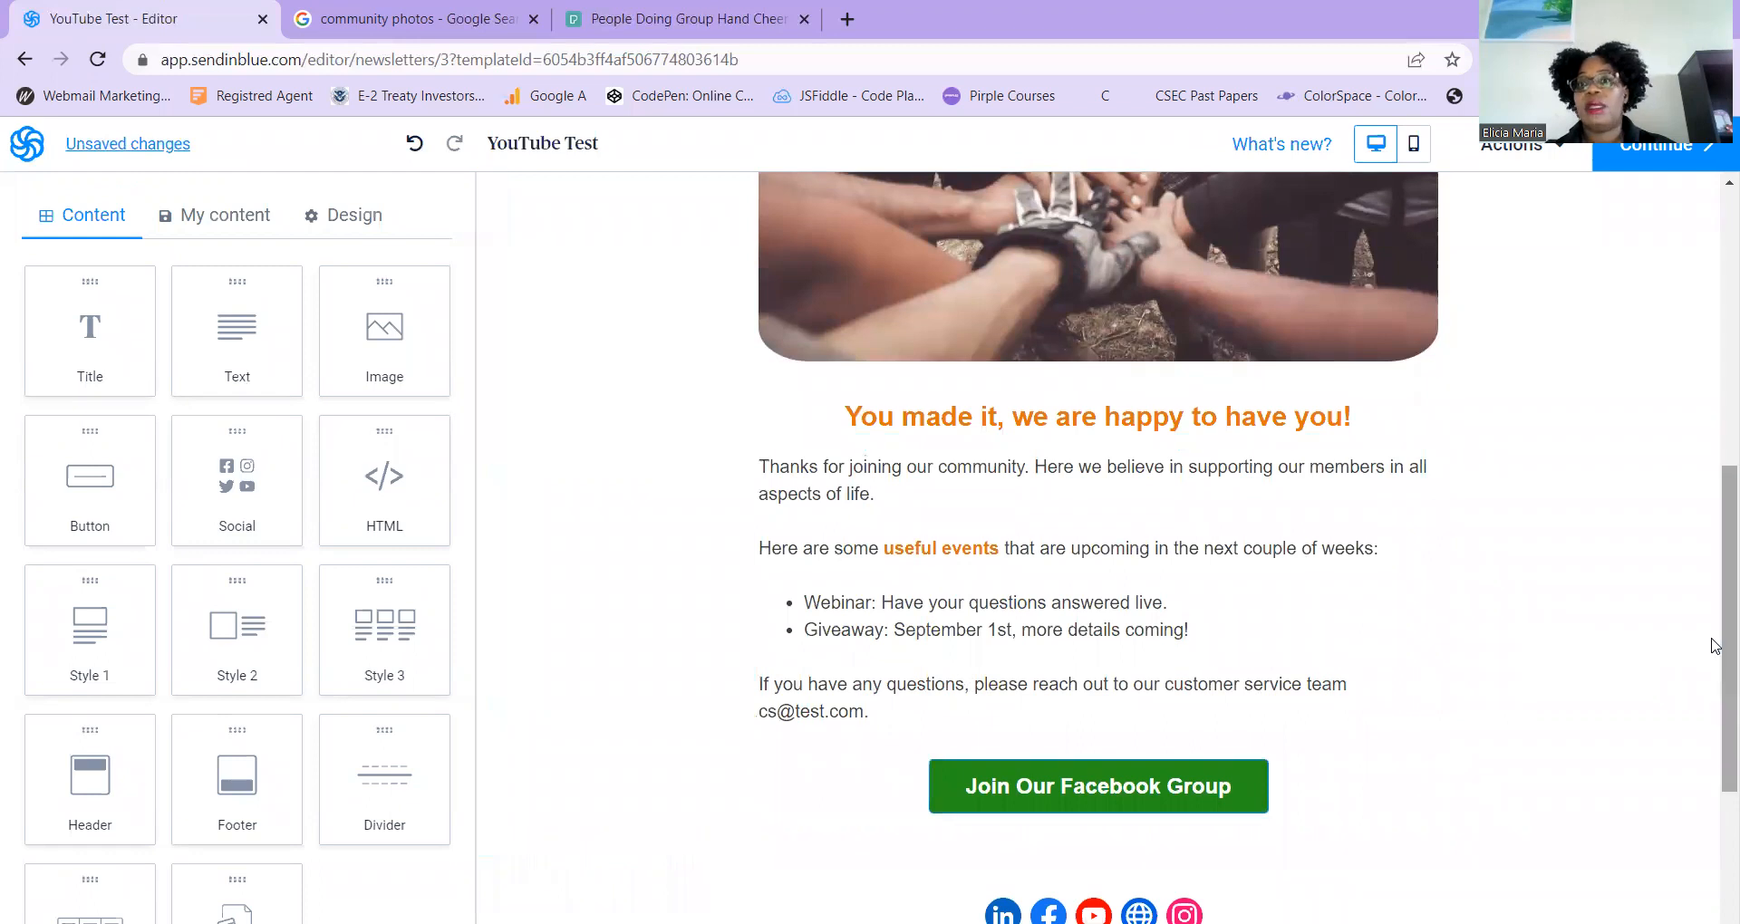
scroll(1719, 689, down, 3)
scroll(1714, 543, up, 6)
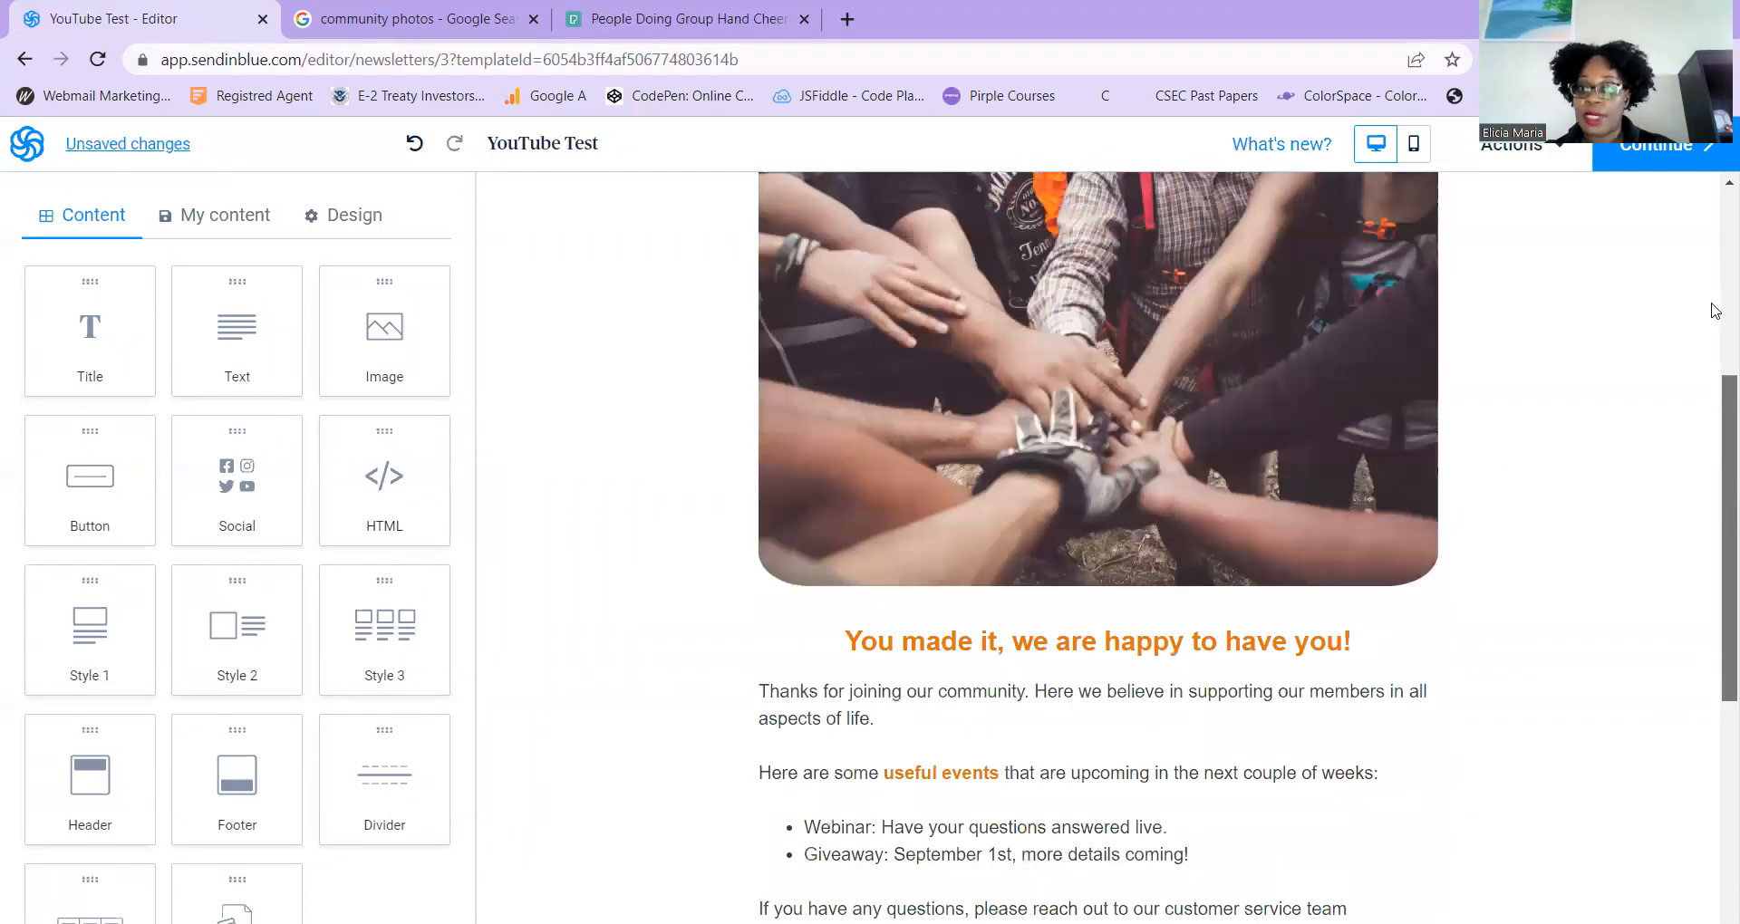
scroll(1714, 310, up, 5)
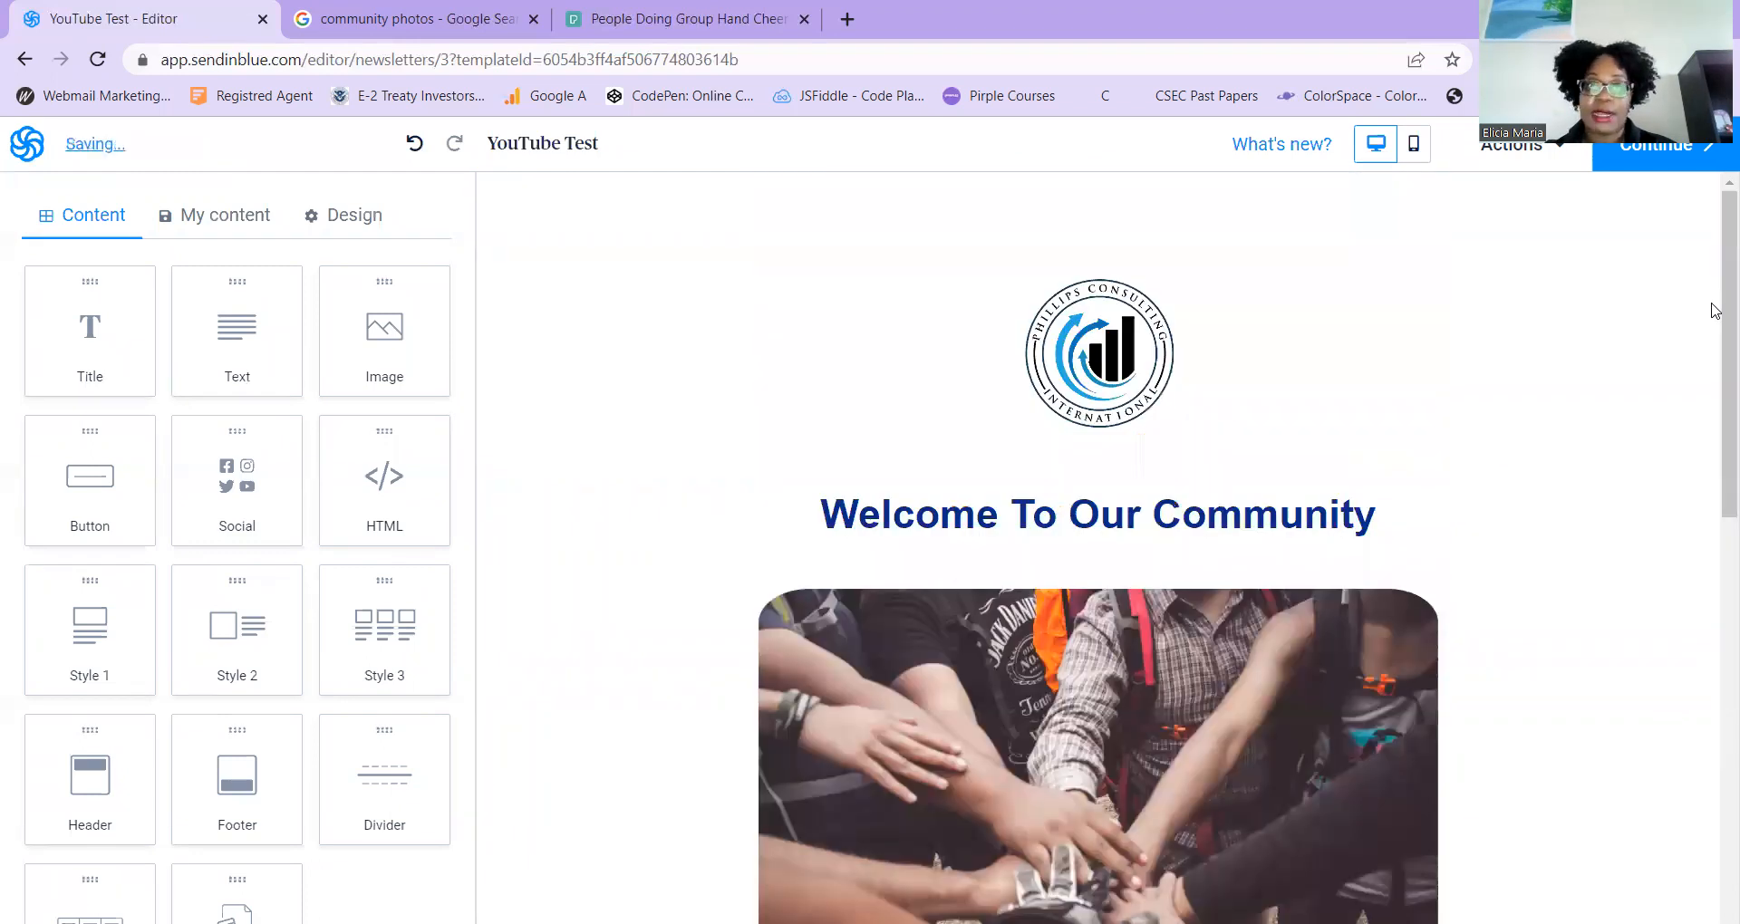
click(1674, 158)
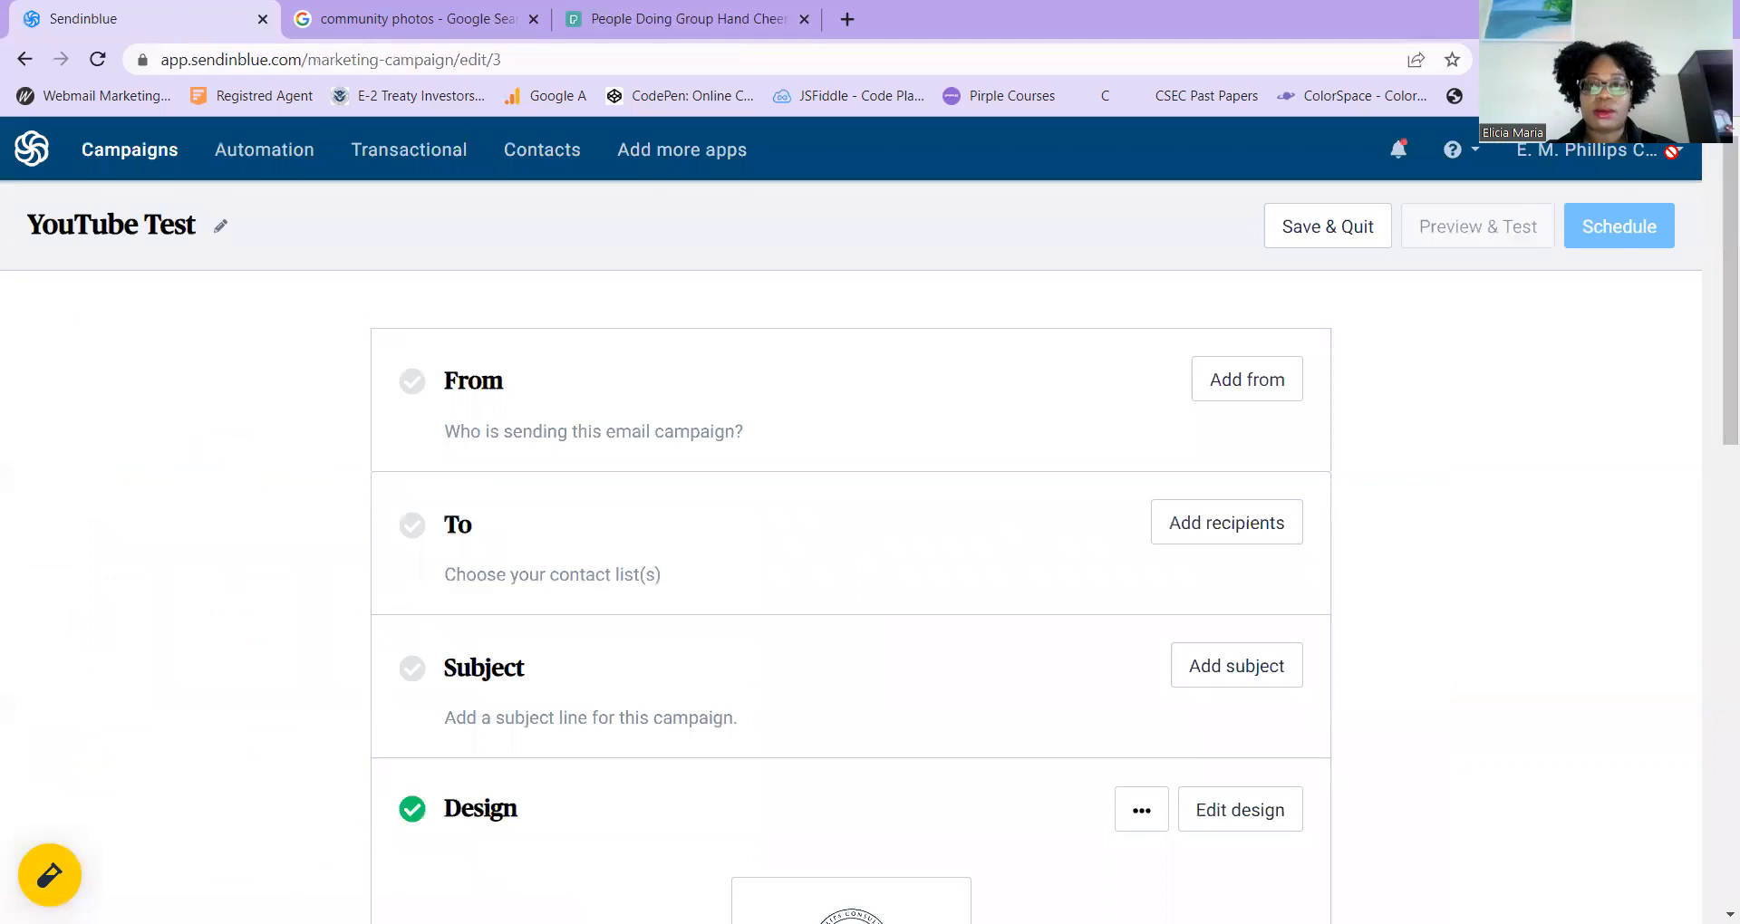
Examine the Design section's email preview, its plan upgrade note and its additional design options
drag(1717, 325, 1713, 500)
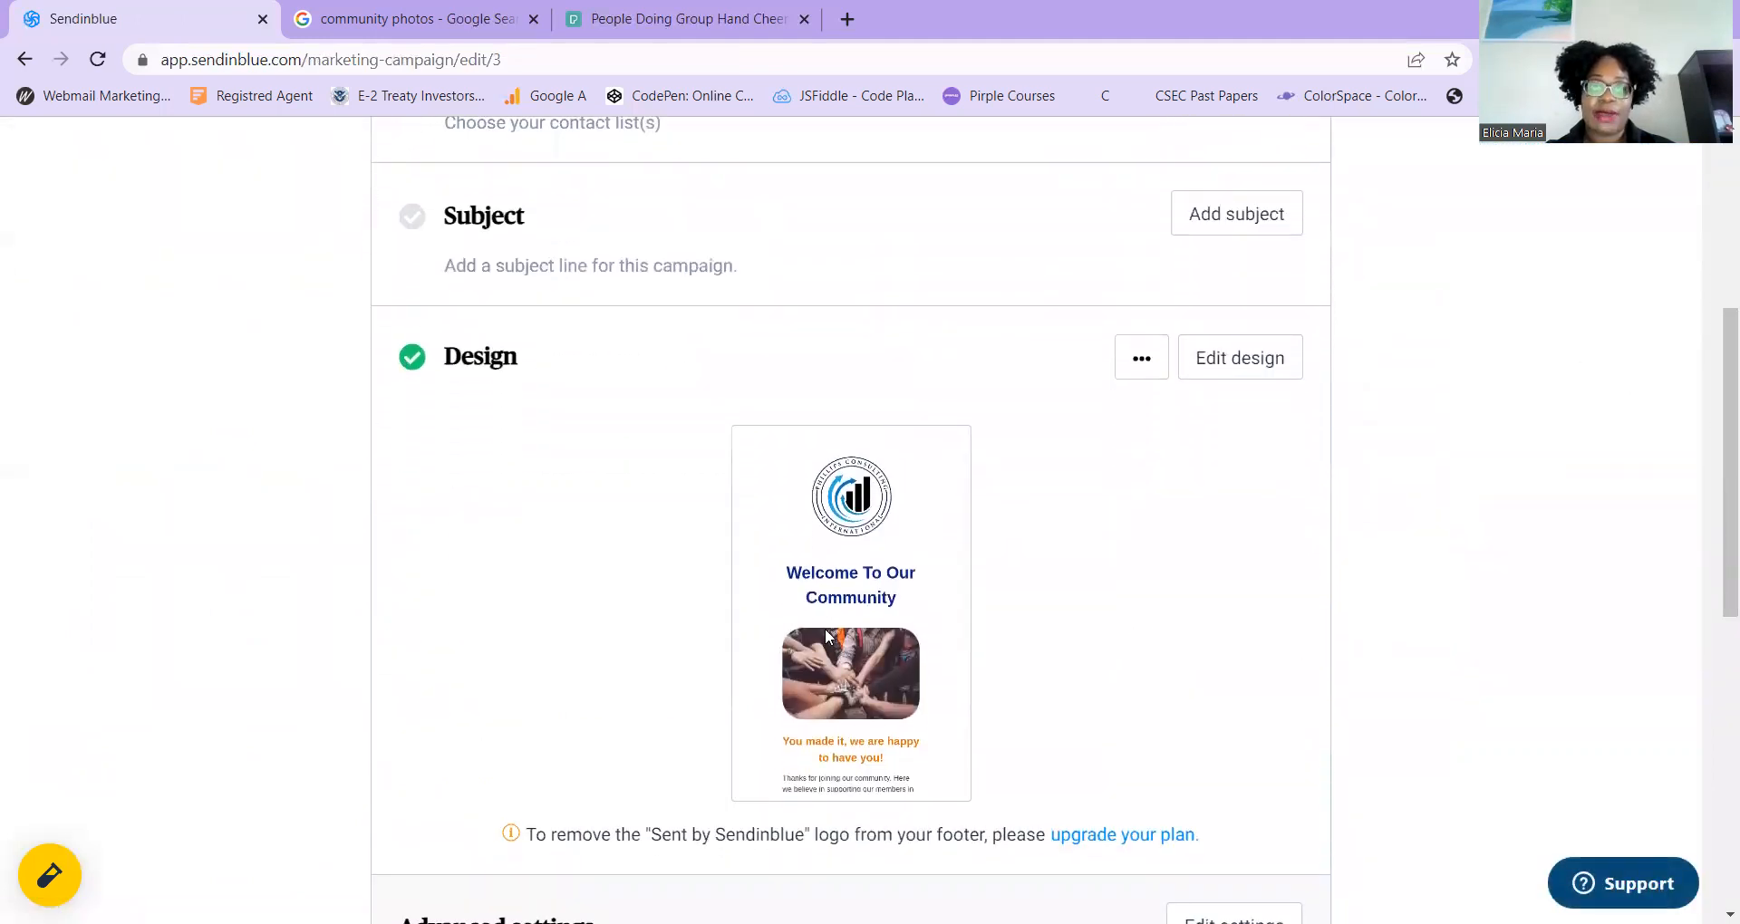
scroll(1716, 603, down, 1)
scroll(1716, 602, down, 1)
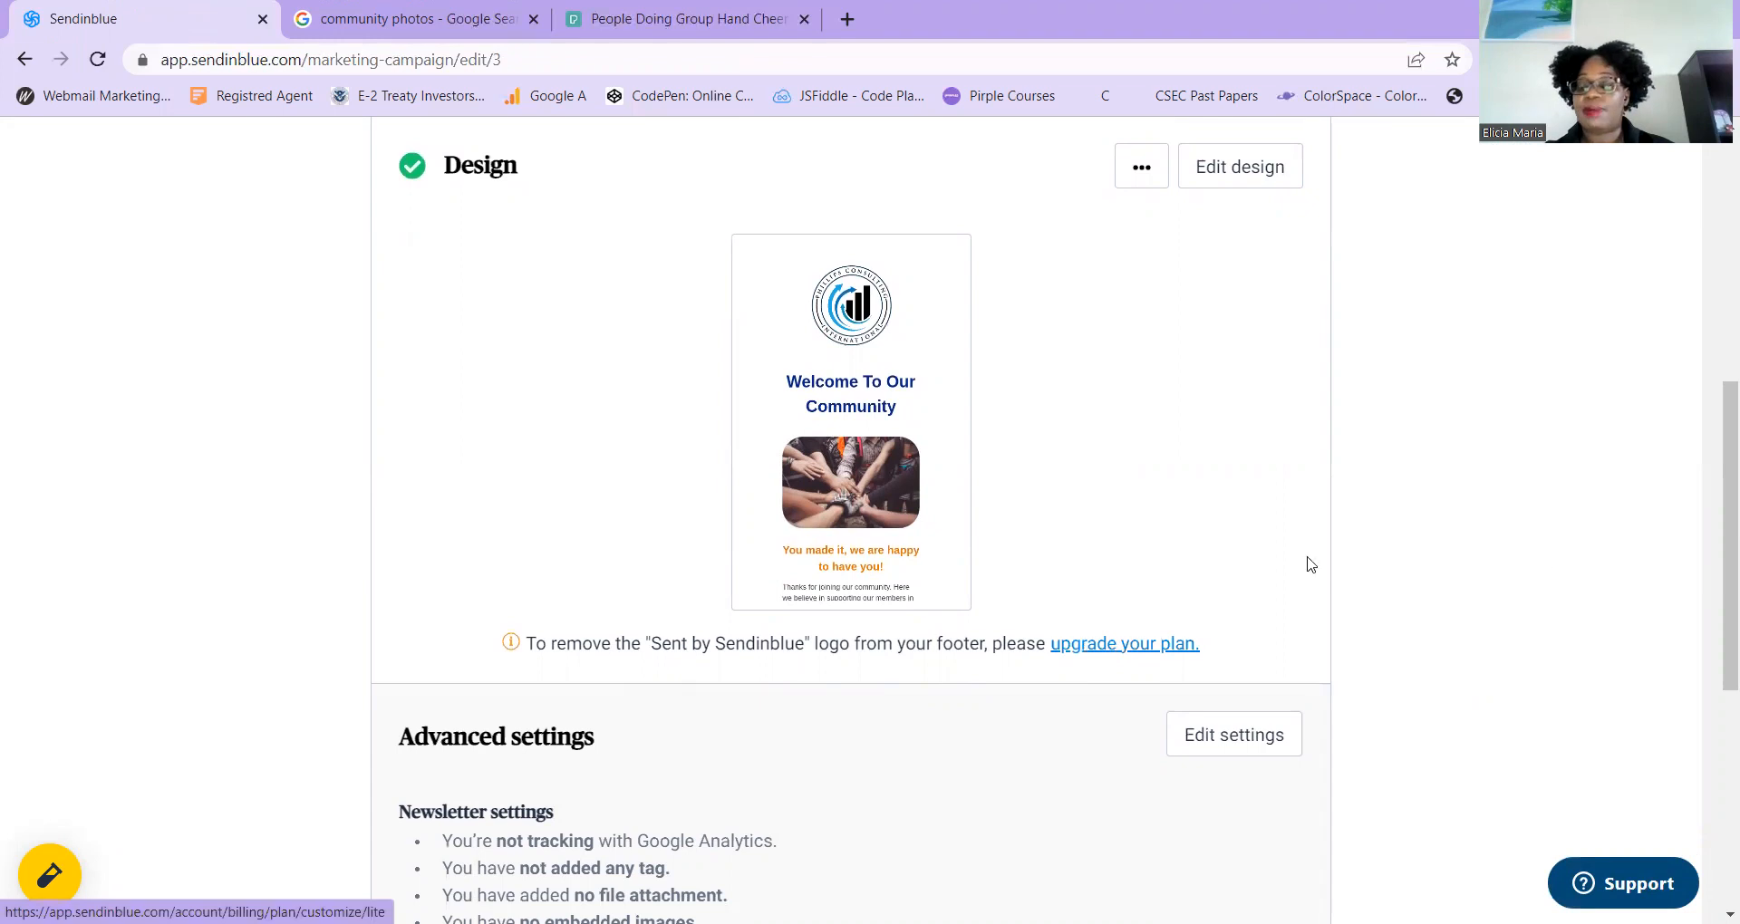
drag(1715, 578, 1713, 513)
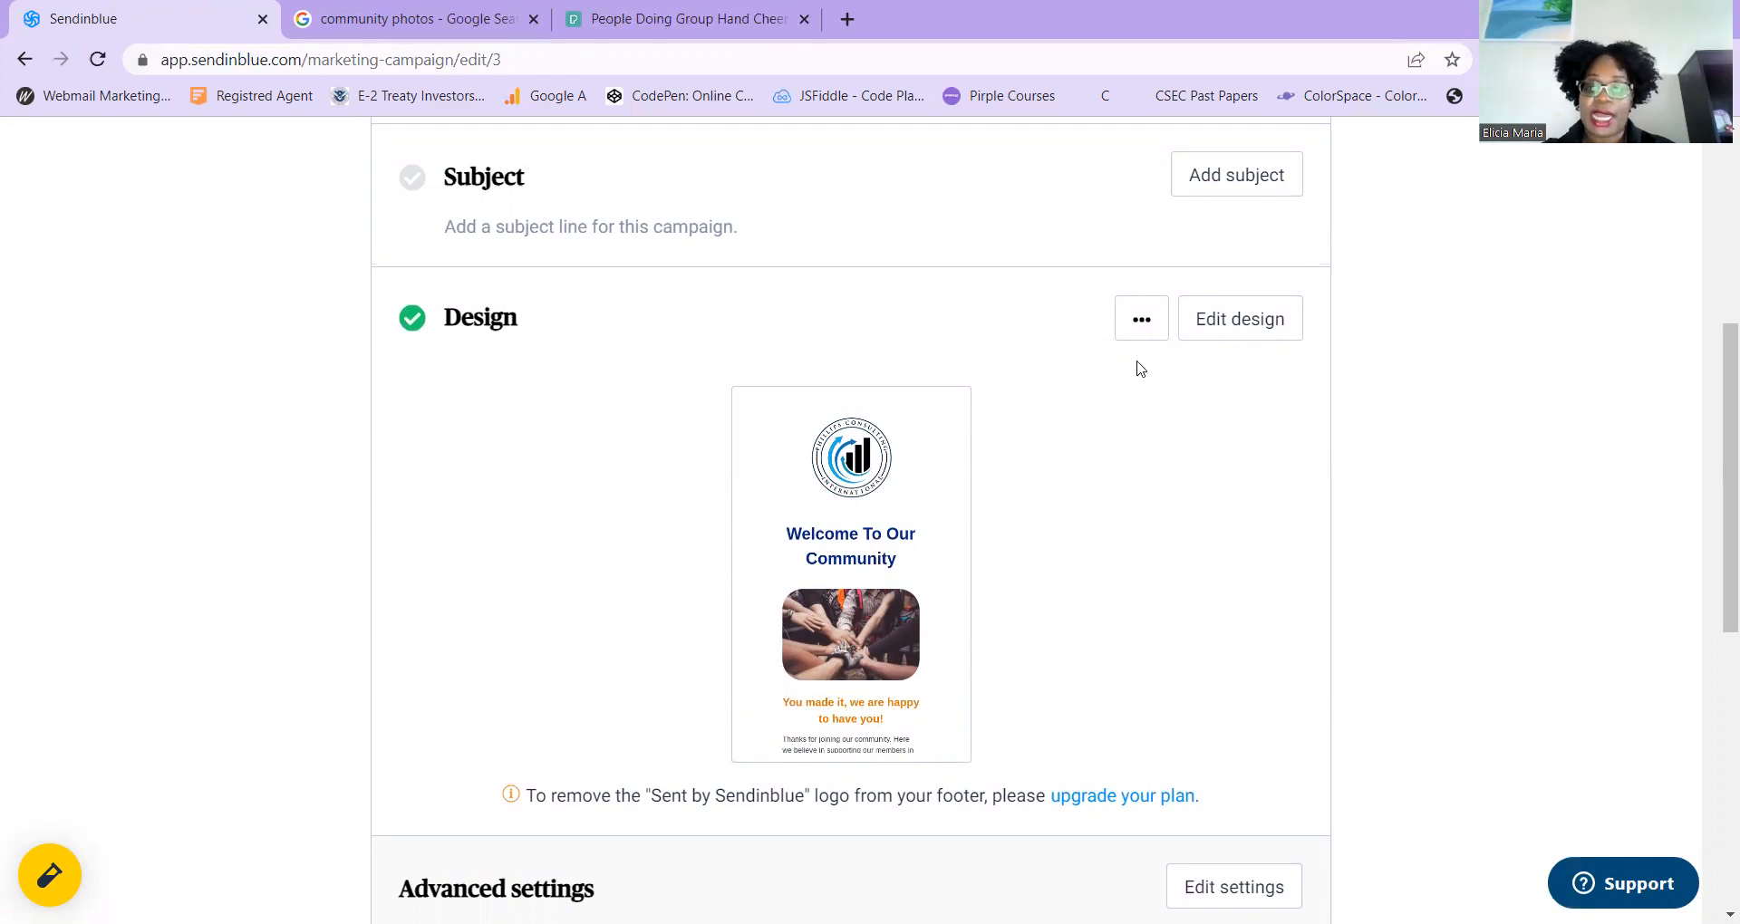
click(1141, 328)
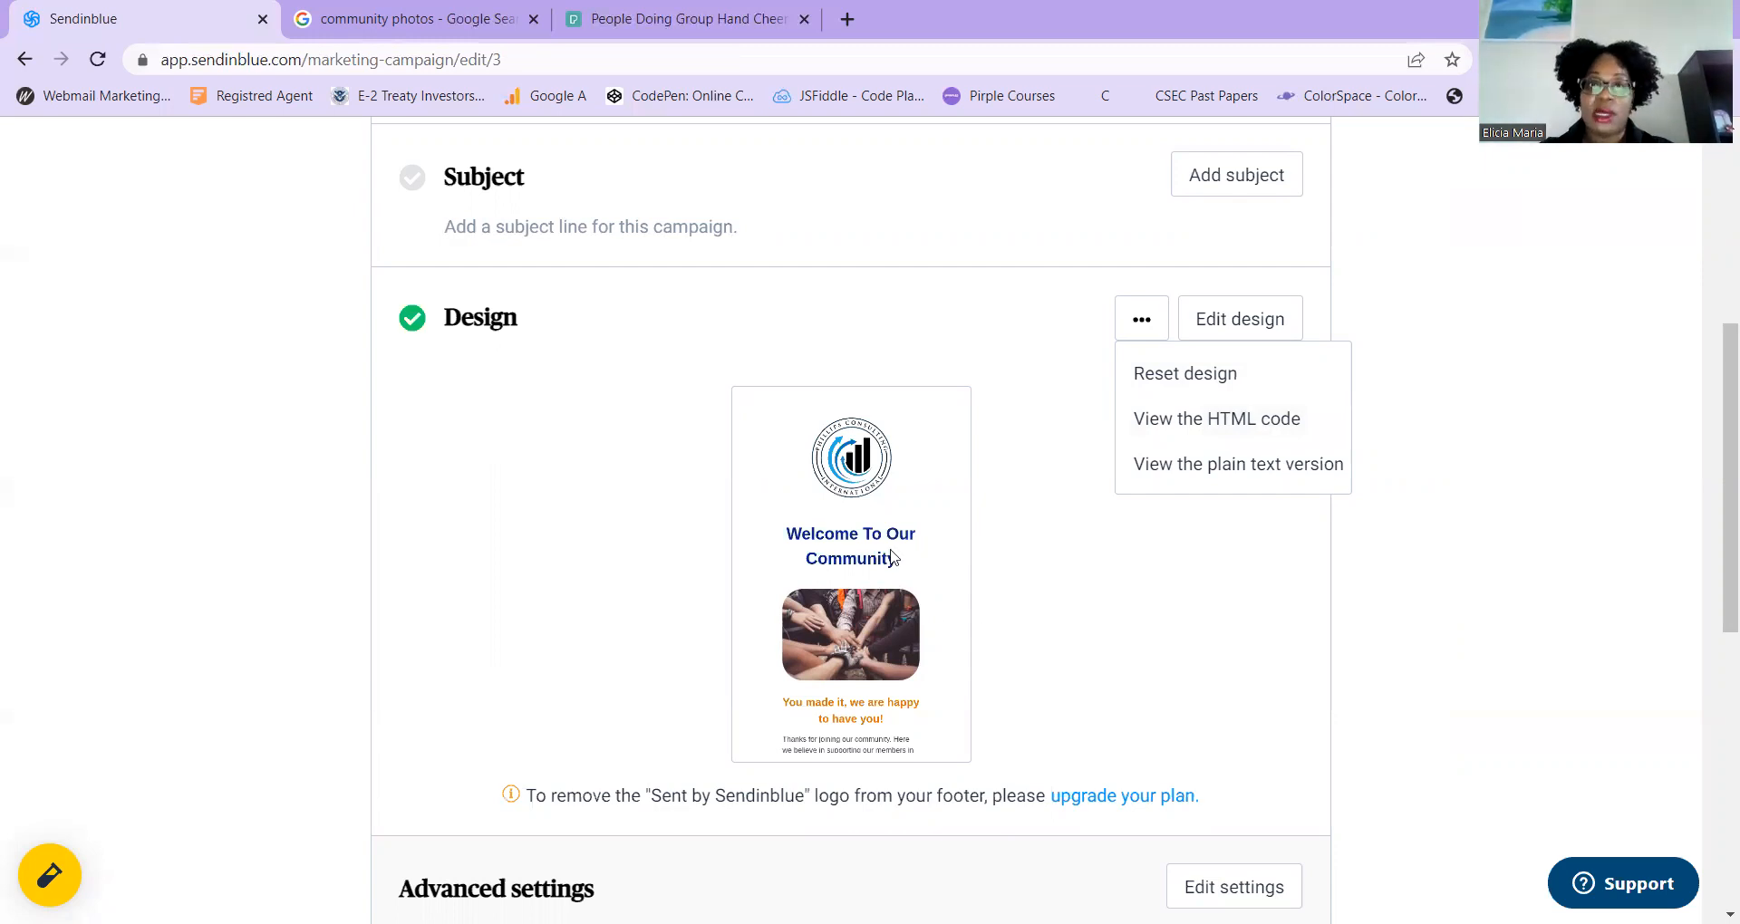
click(1002, 610)
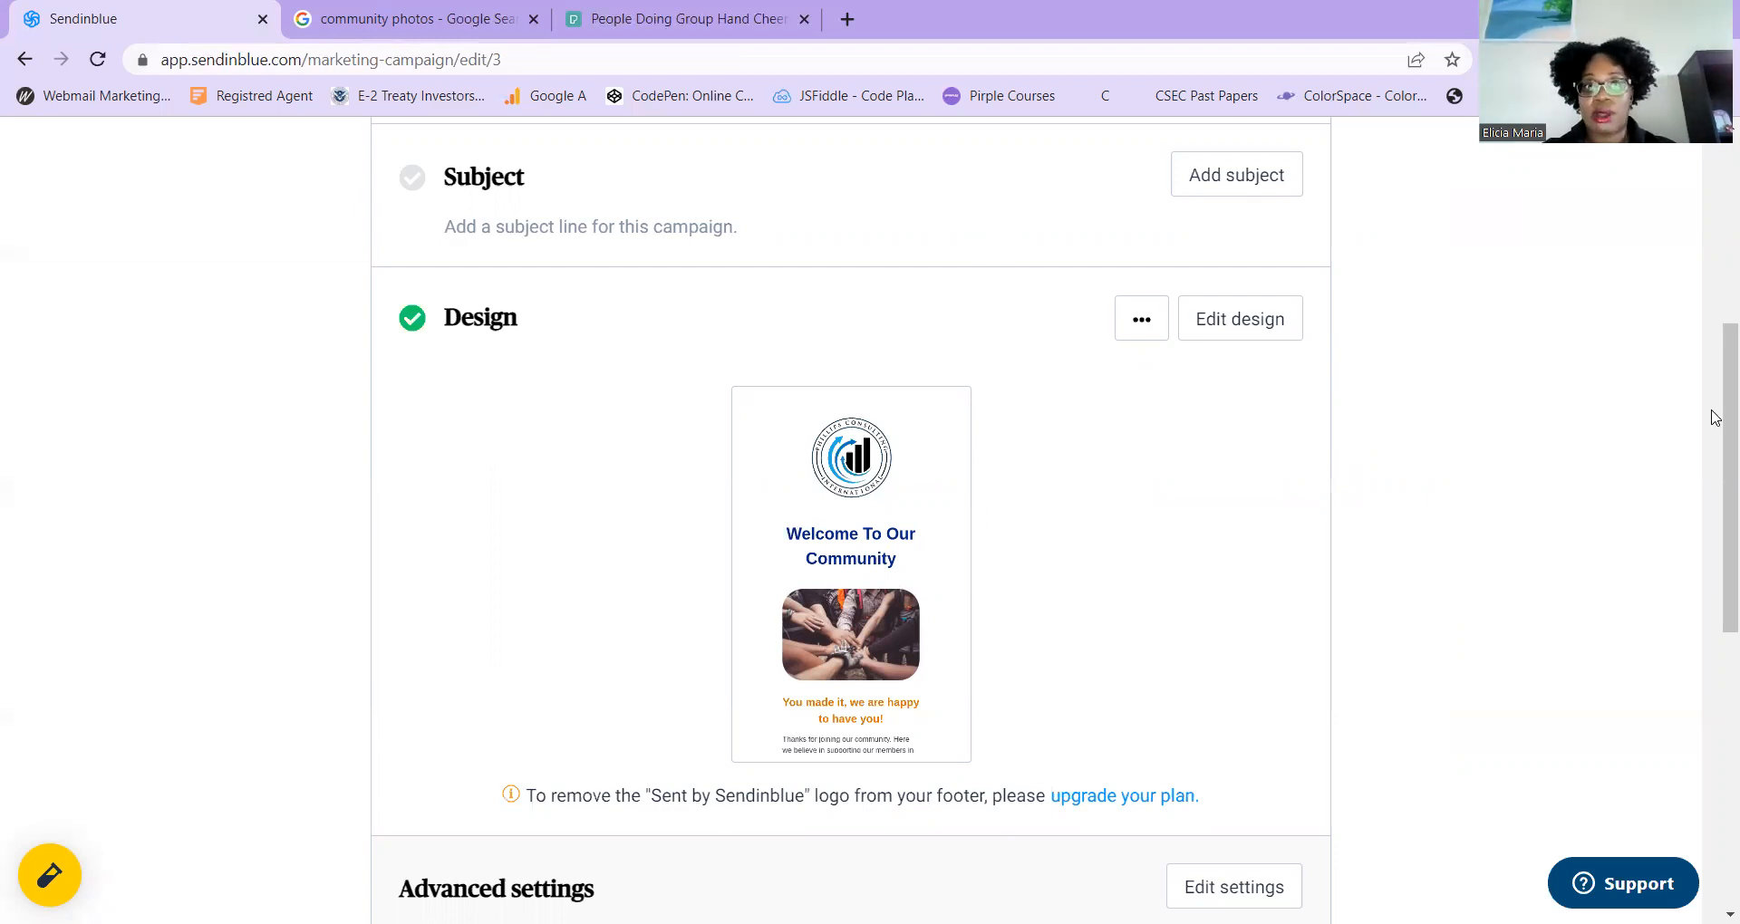
Review the campaign's setup sections from From, To and Subject through Design to Advanced settings
scroll(1685, 335, up, 5)
scroll(1704, 408, down, 4)
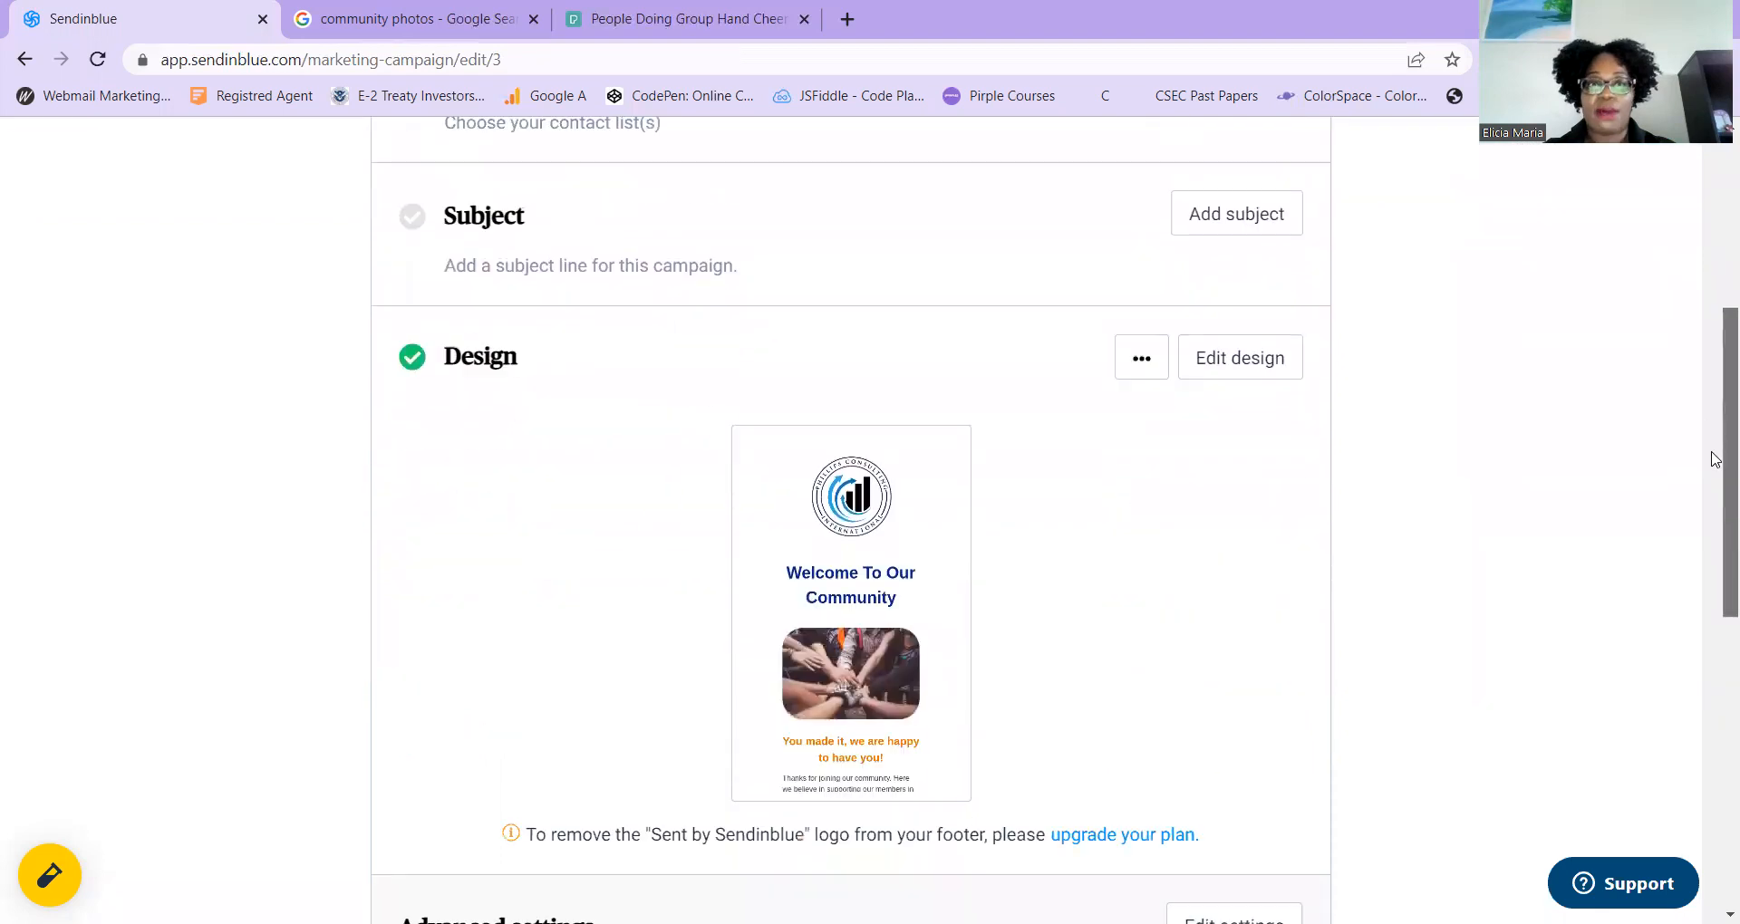
scroll(1715, 460, down, 5)
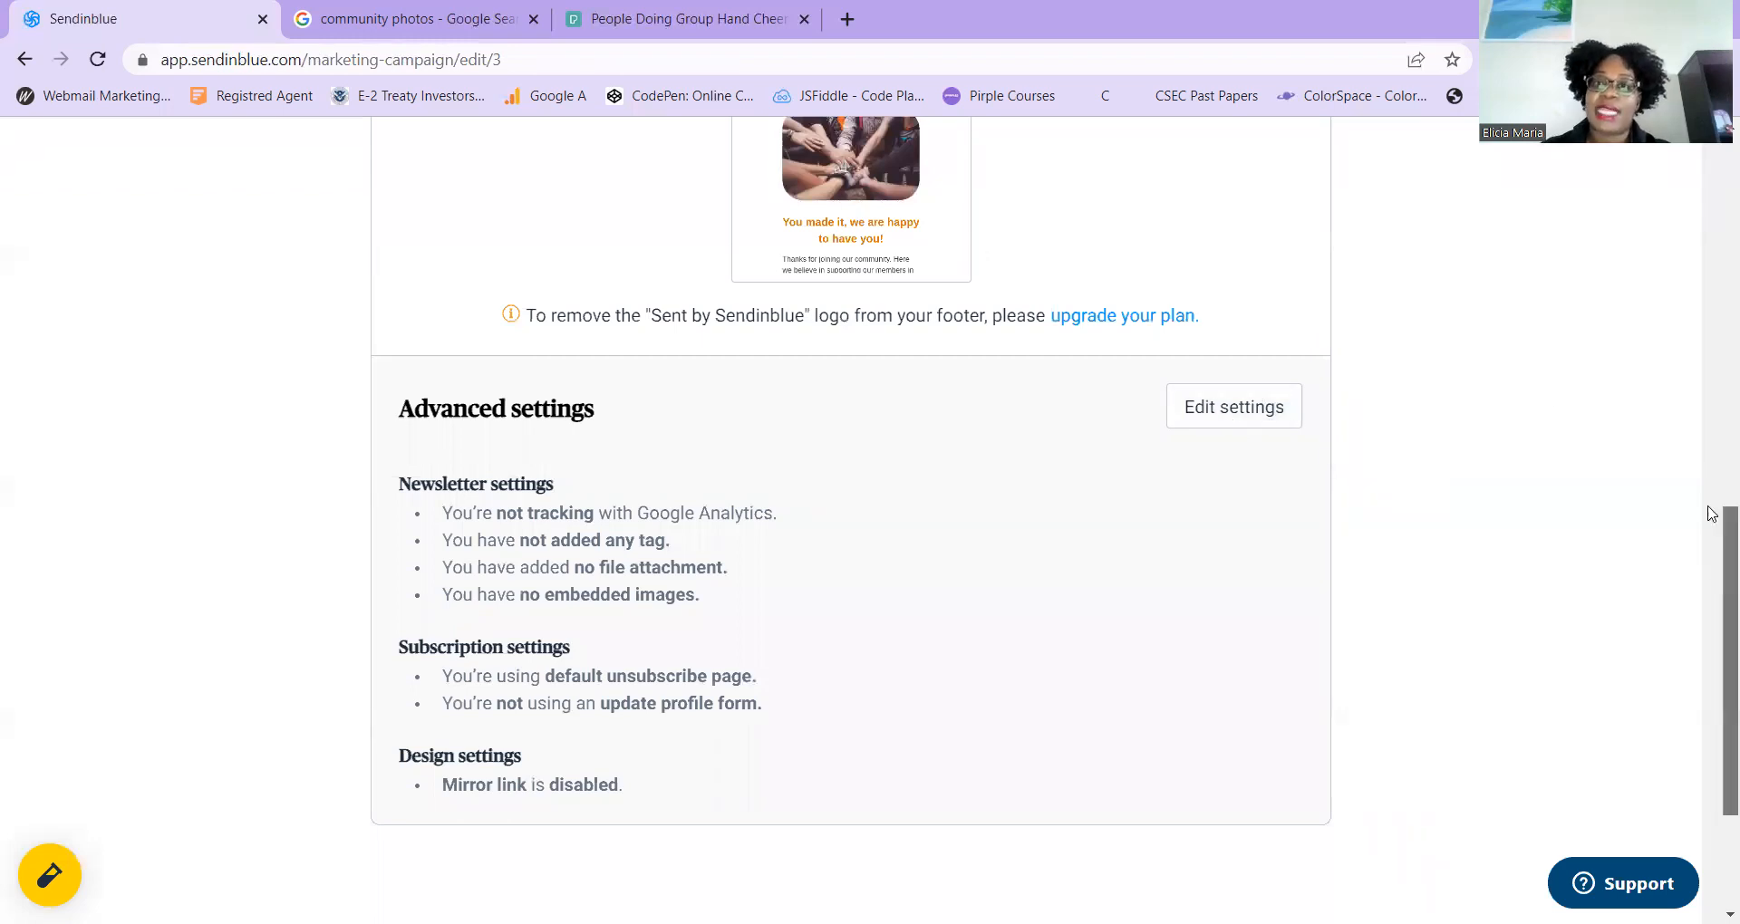
scroll(1670, 354, up, 10)
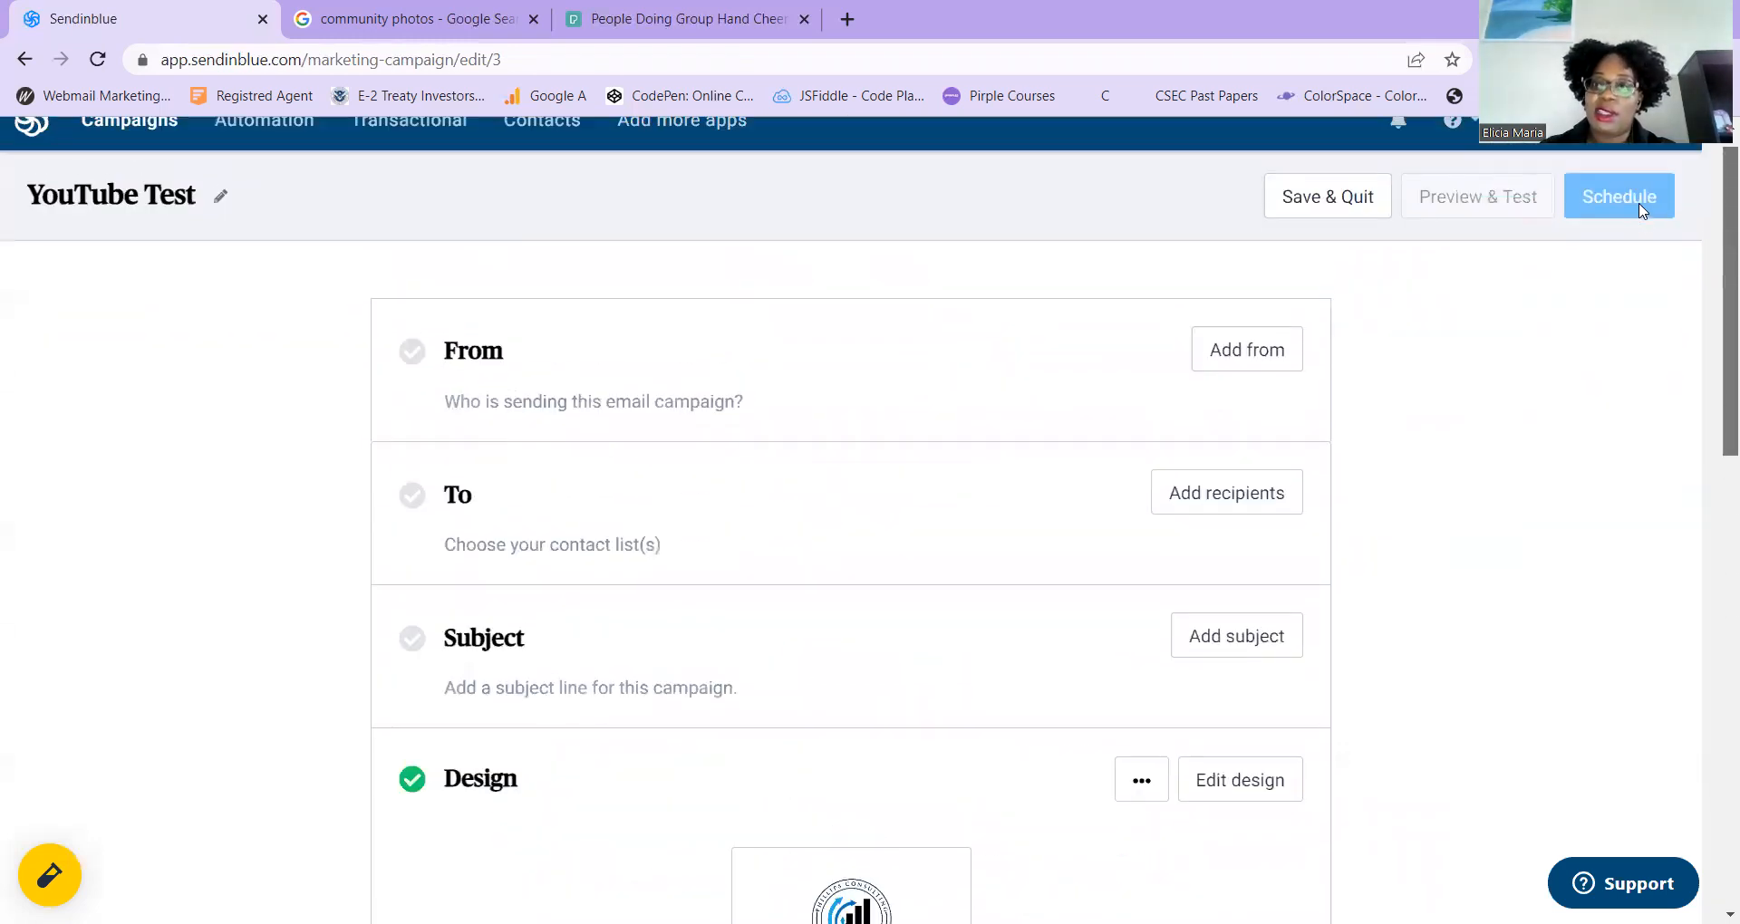
scroll(1649, 200, up, 2)
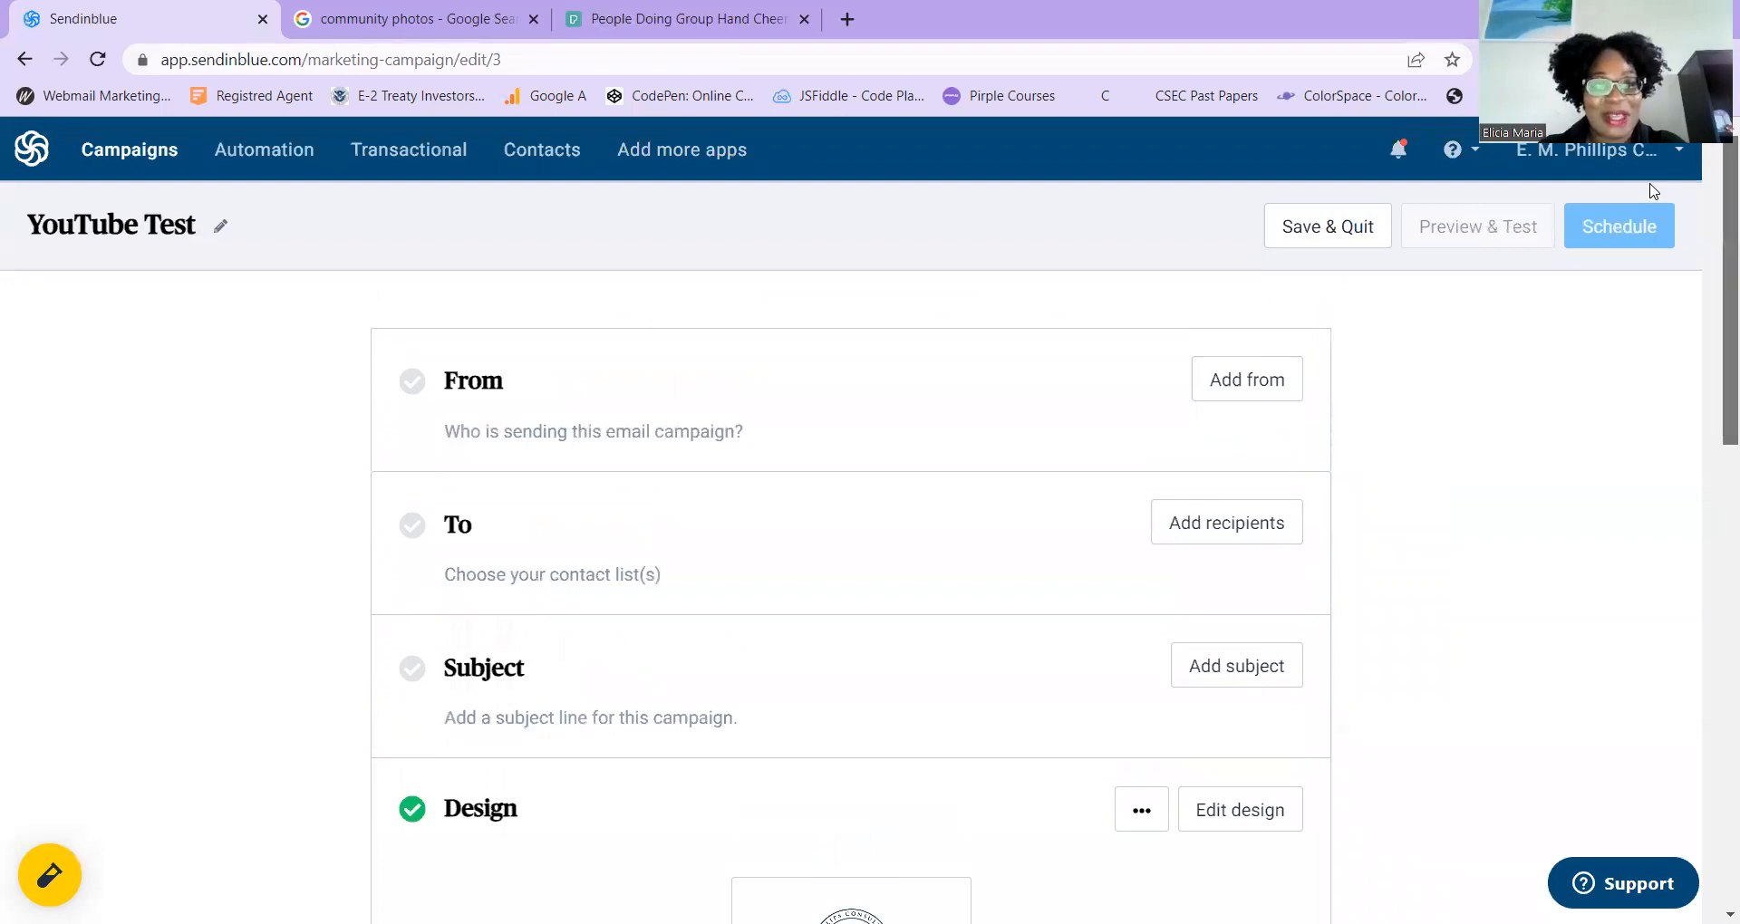
scroll(1671, 241, down, 5)
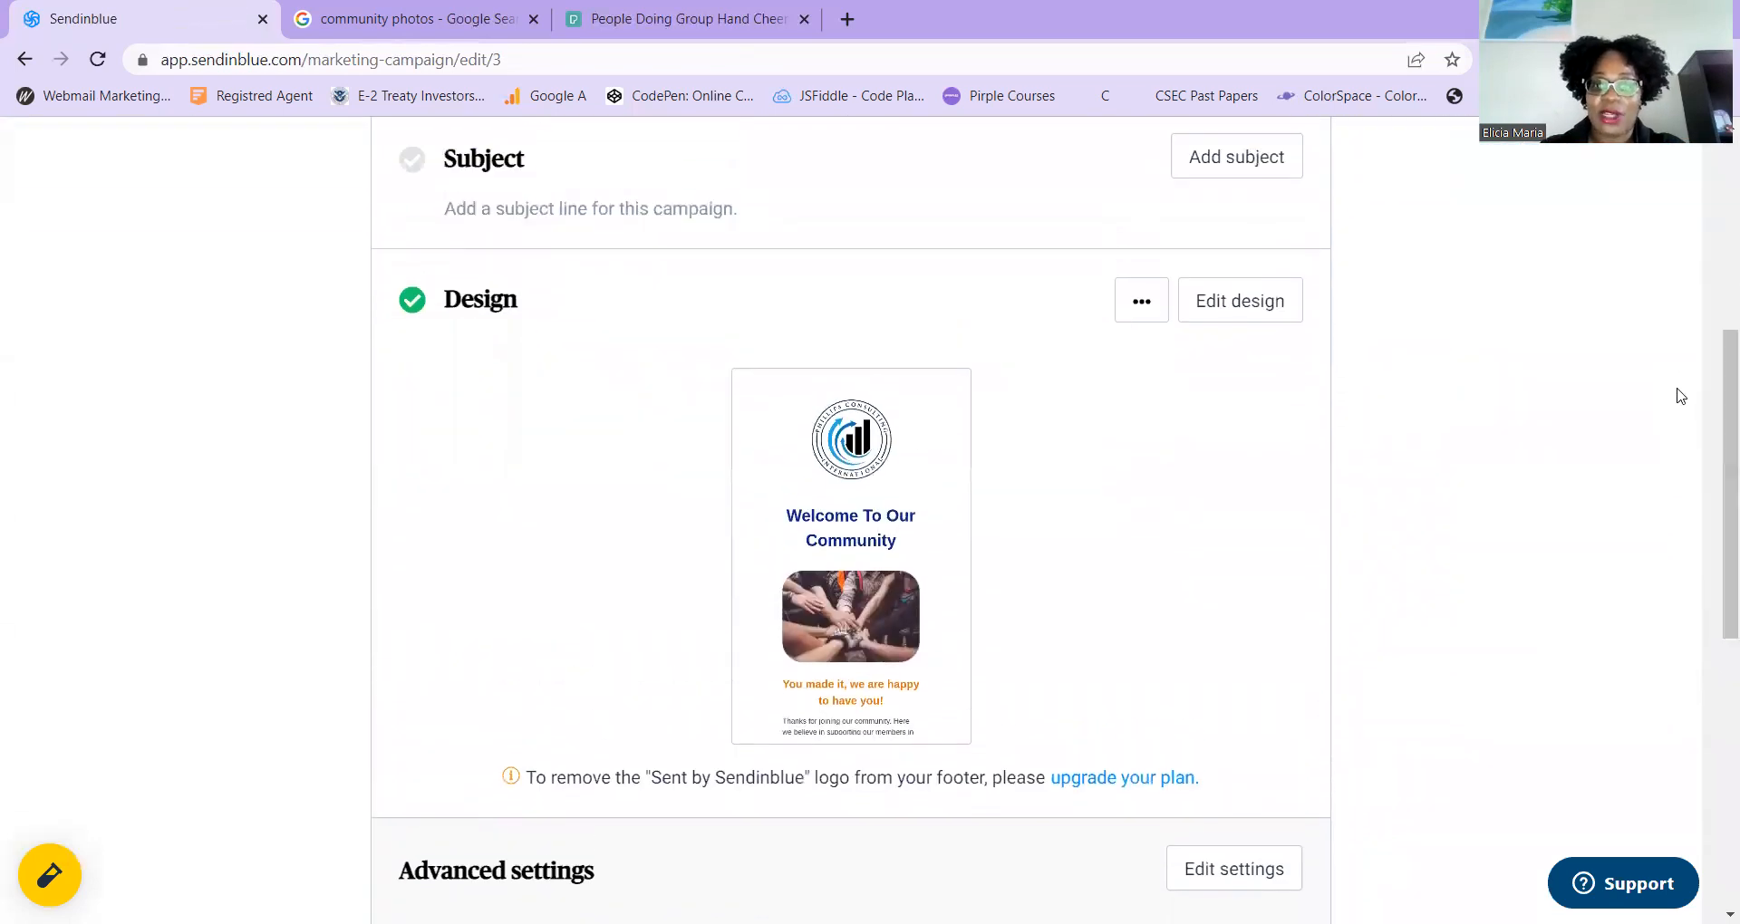
drag(1713, 509, 1693, 265)
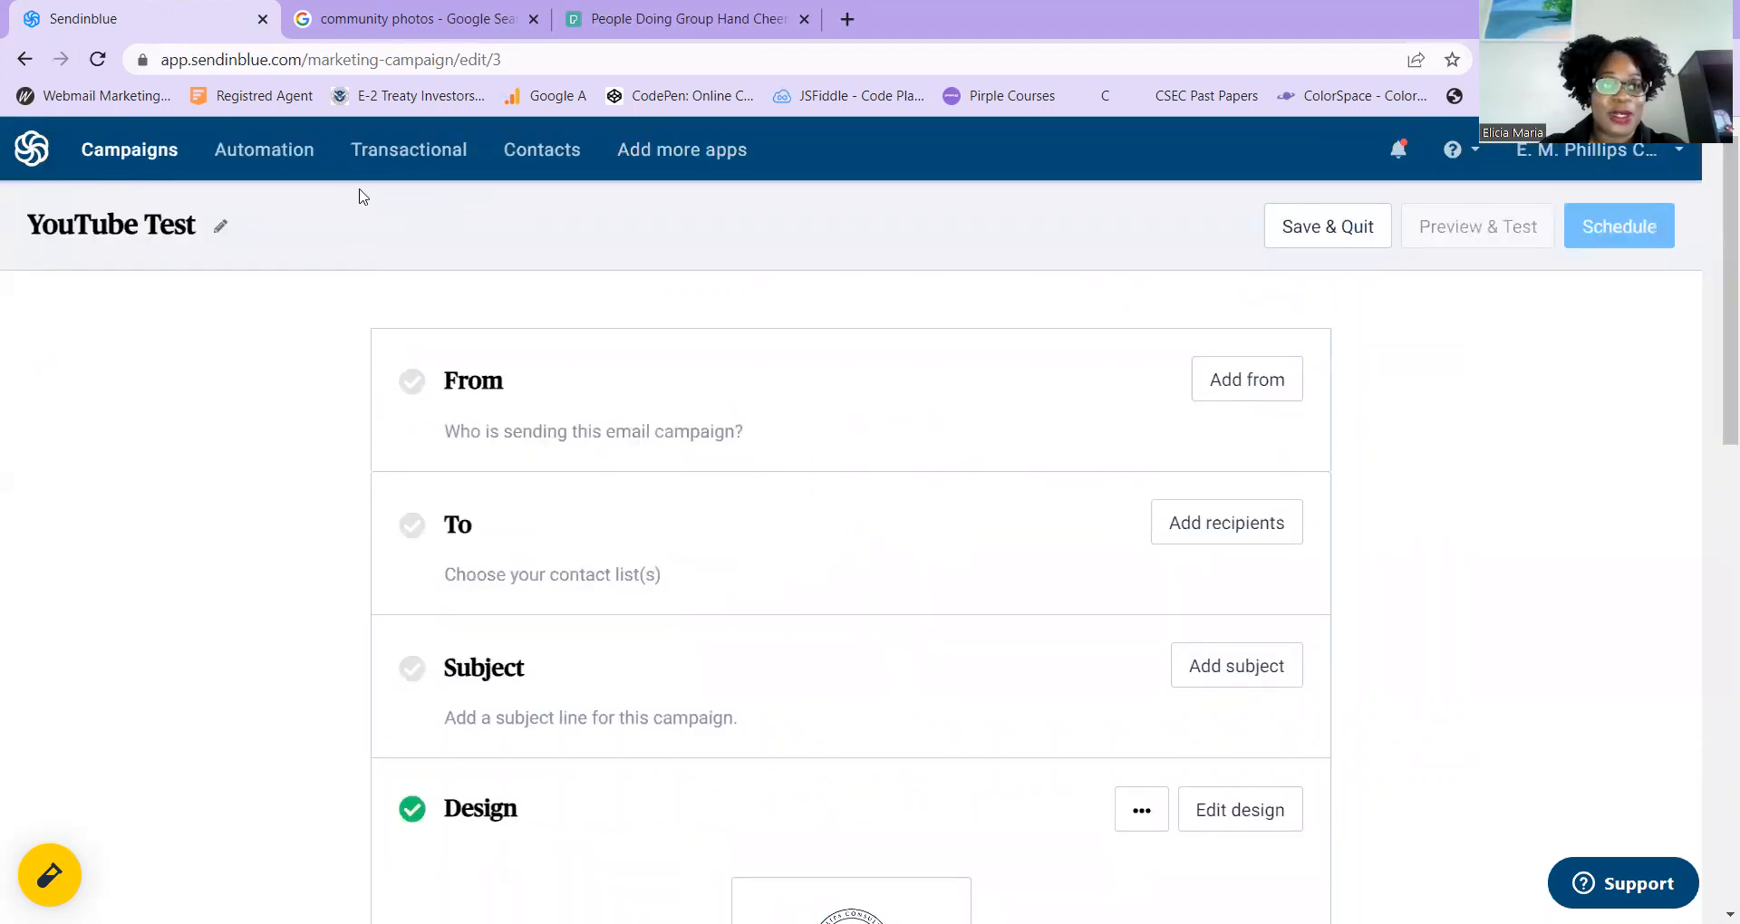